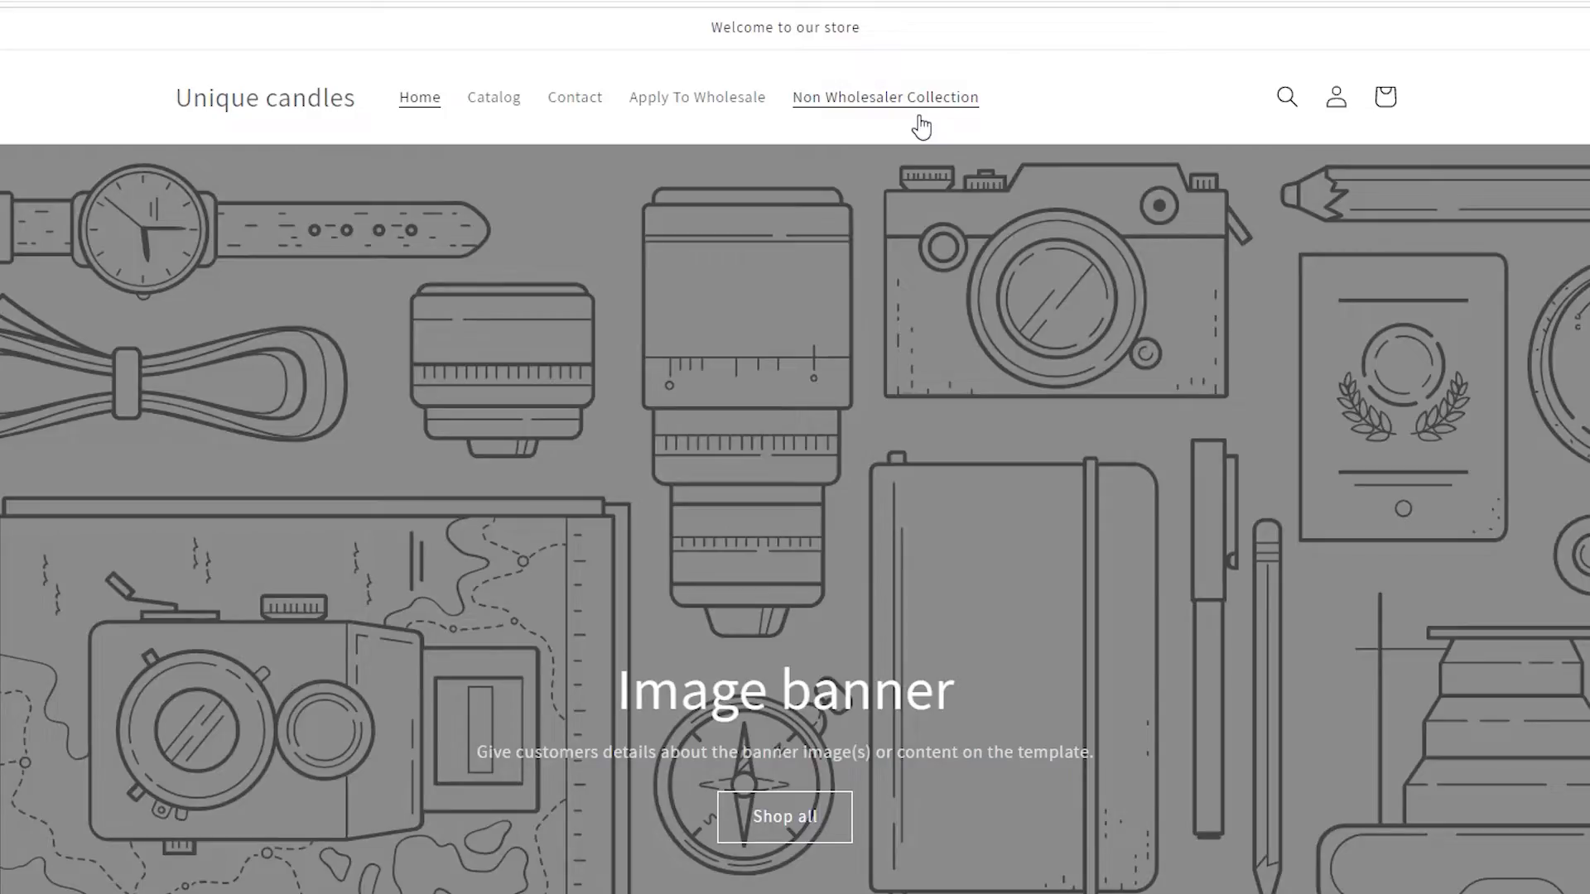
Step: View the store's Apply To Wholesale page and sign in to the customer account
{"action": "left_click", "coordinate": [731, 115]}
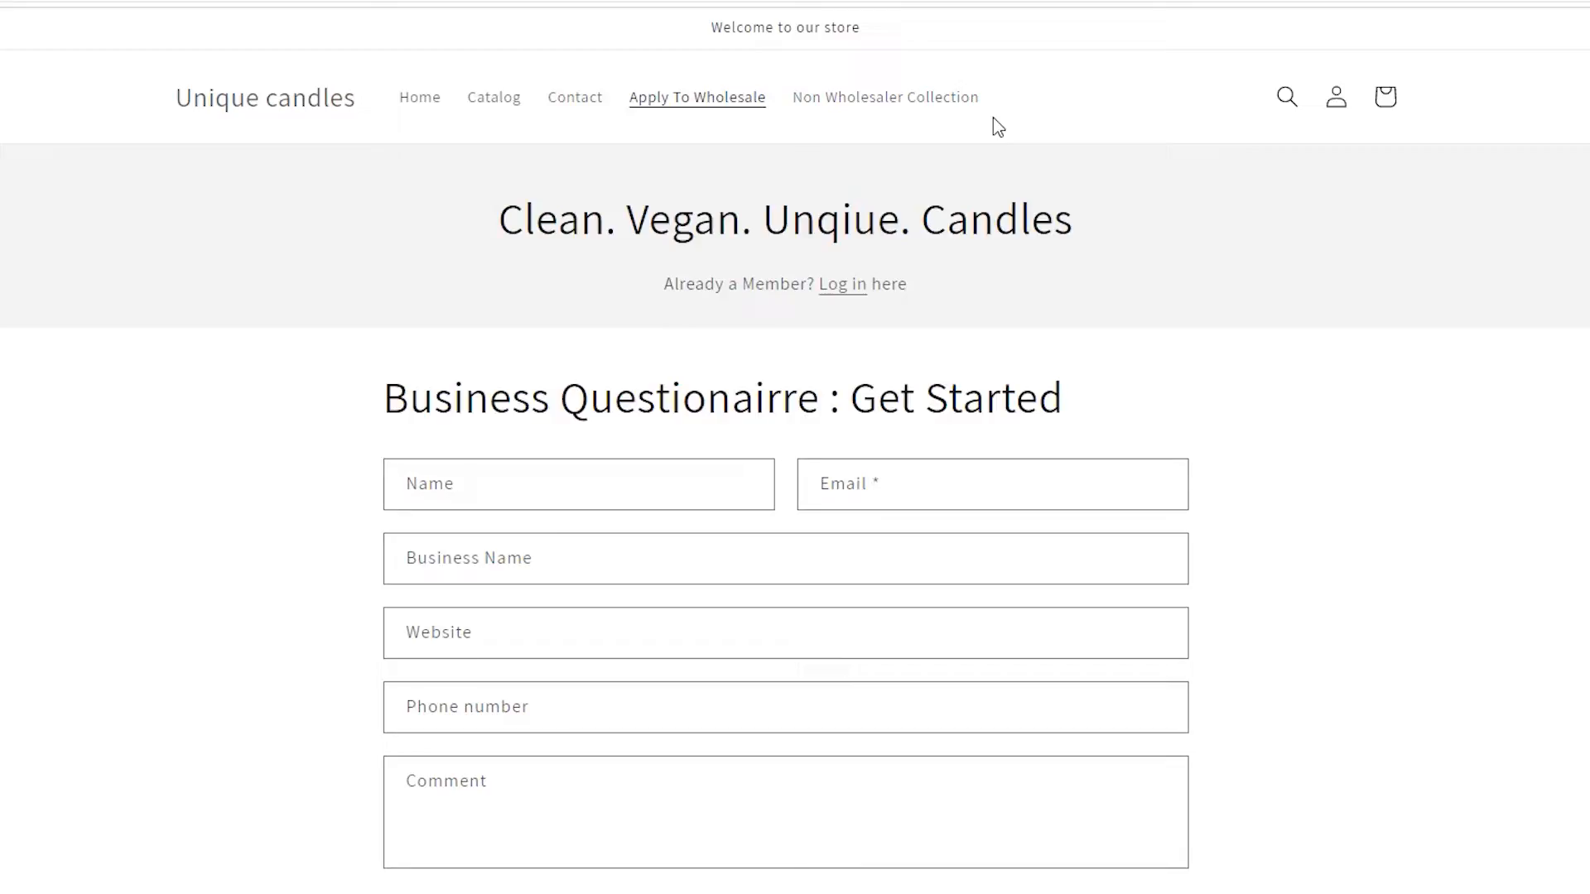
{"action": "left_click", "coordinate": [1342, 118]}
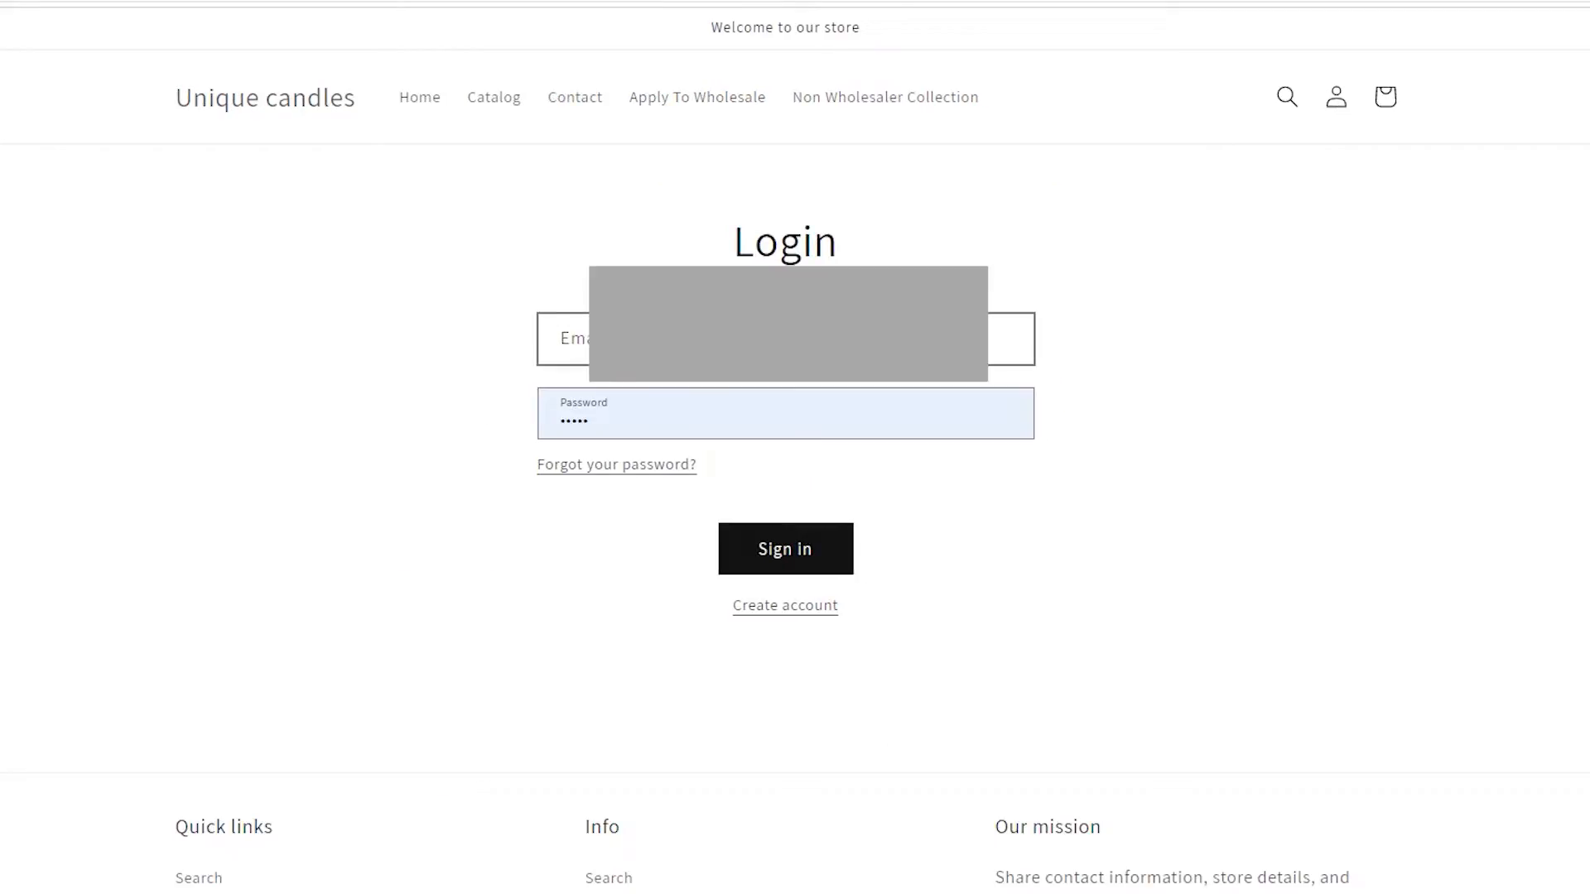
{"action": "left_click", "coordinate": [562, 346]}
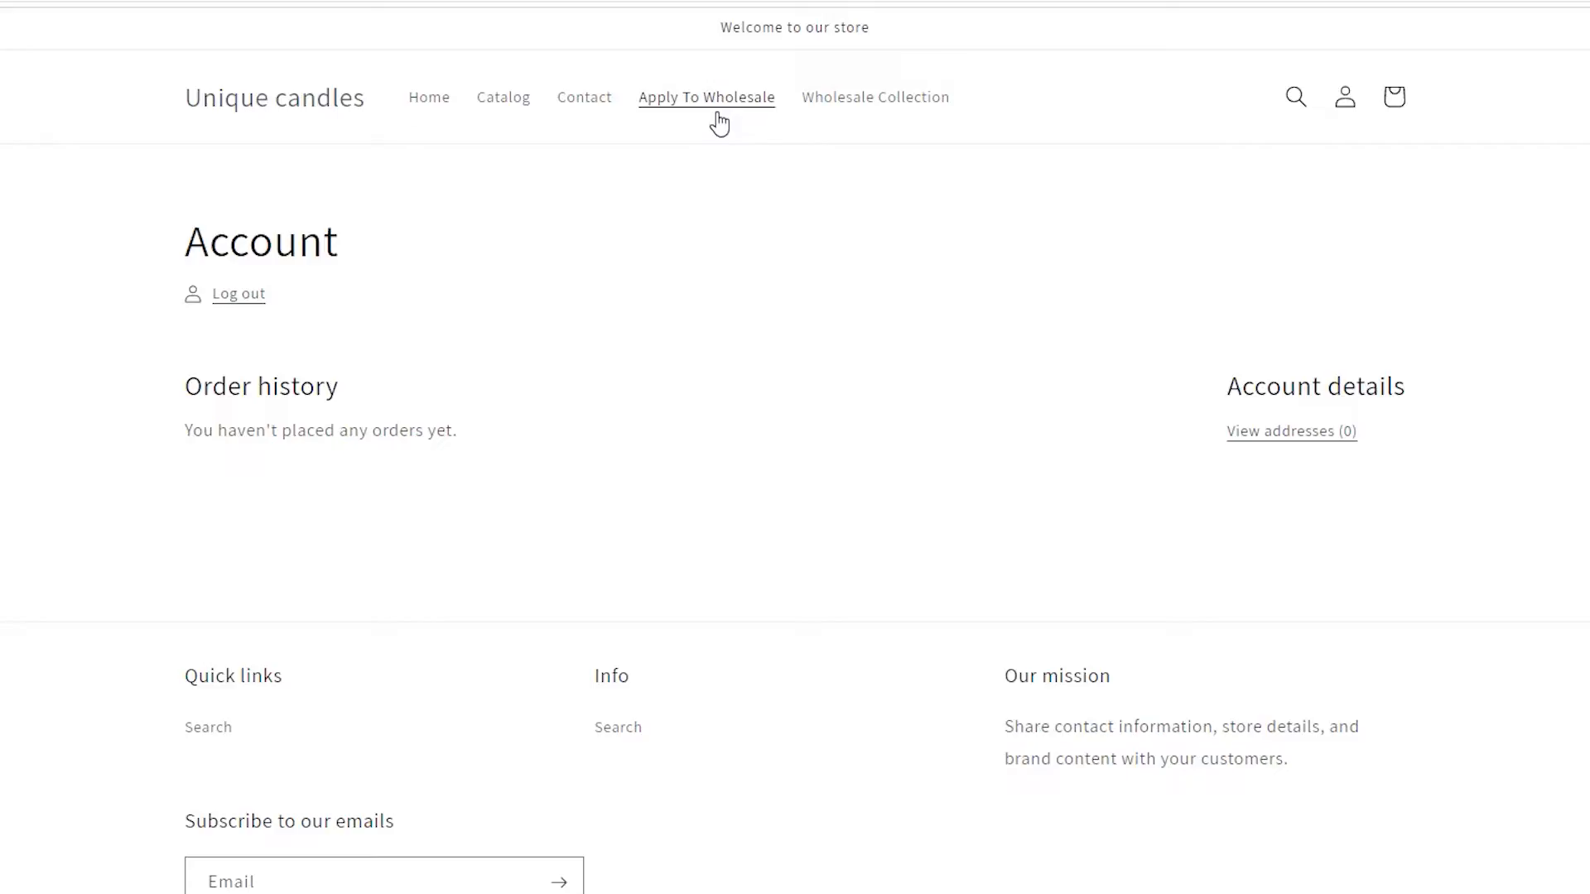
Step: Log out of the customer account and return to the Apply To Wholesale page
{"action": "left_click", "coordinate": [235, 297]}
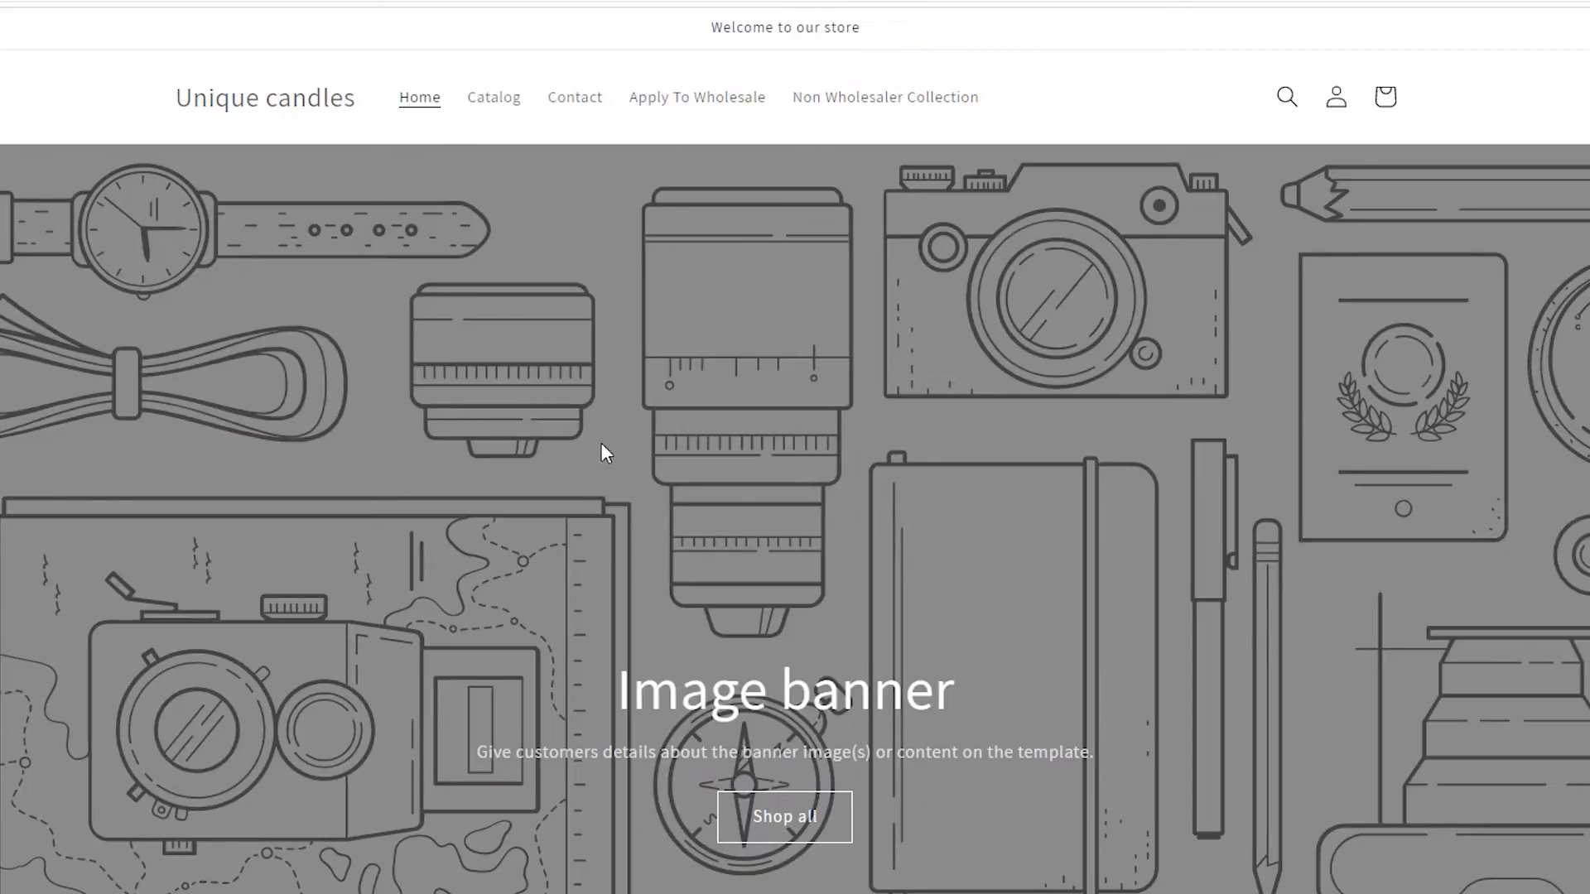
{"action": "left_click", "coordinate": [675, 101]}
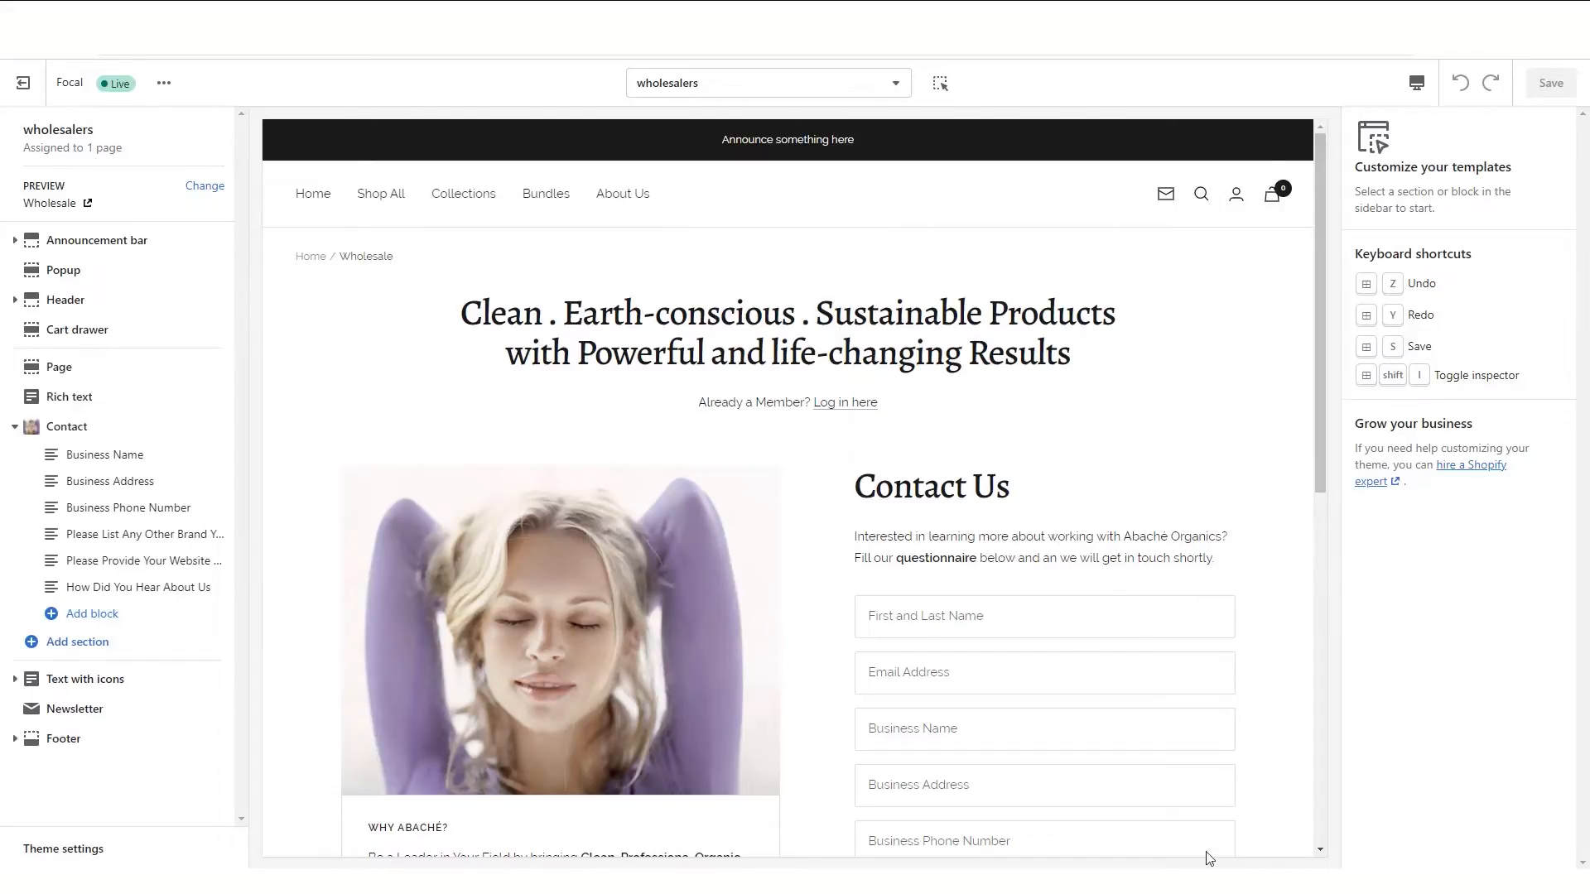
Step: Create a page template named Trial based on the contact template
{"action": "left_click_drag", "start_coordinate": [1324, 400], "coordinate": [1323, 434]}
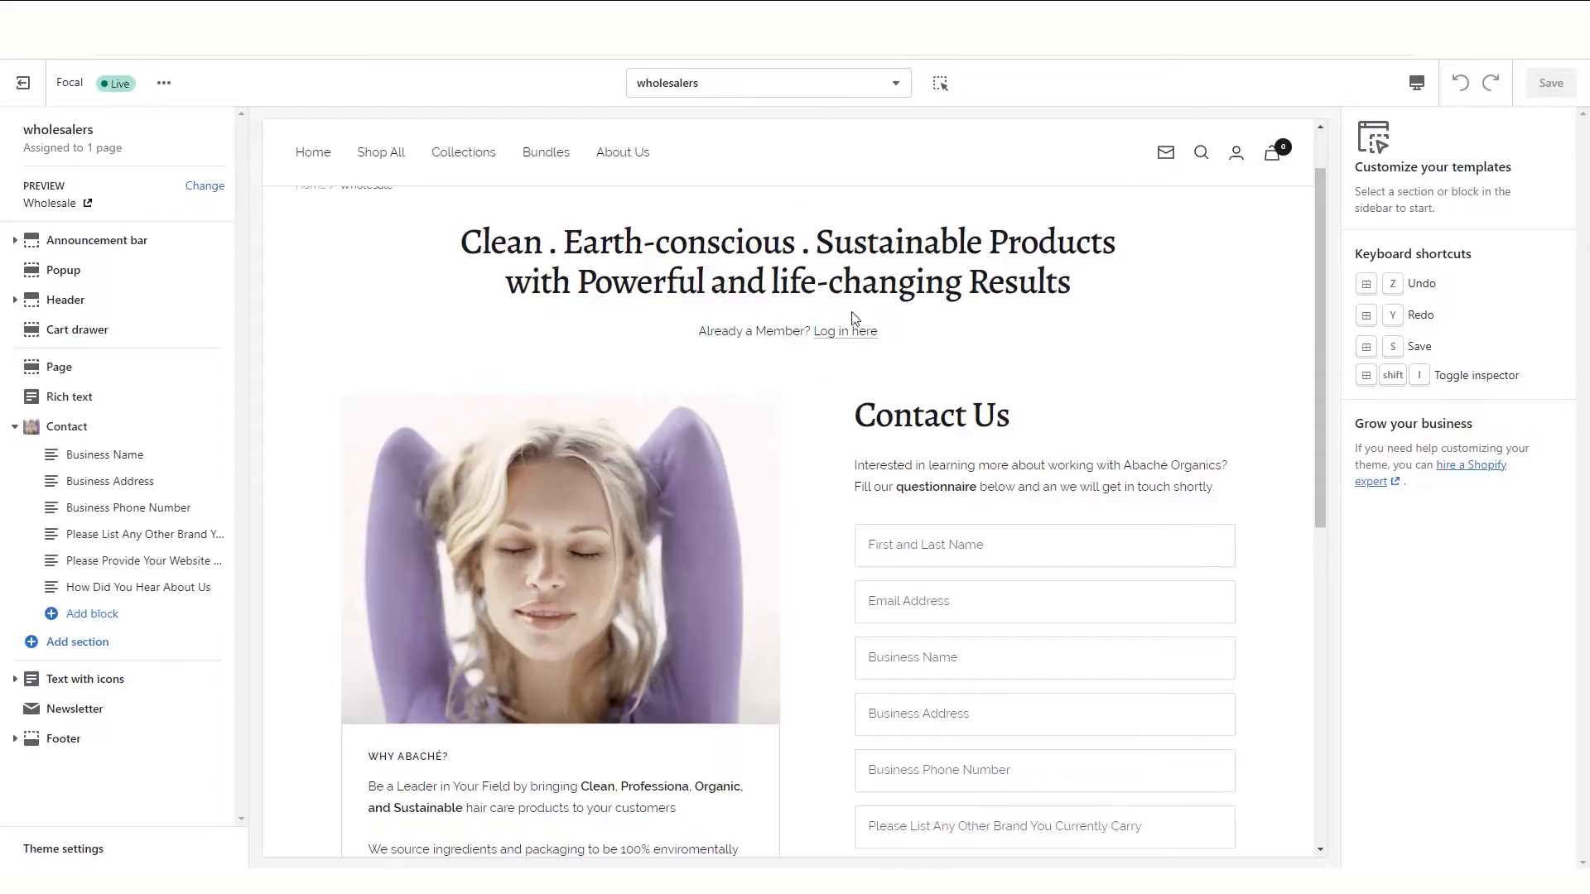
{"action": "left_click_drag", "start_coordinate": [1325, 392], "coordinate": [1329, 489]}
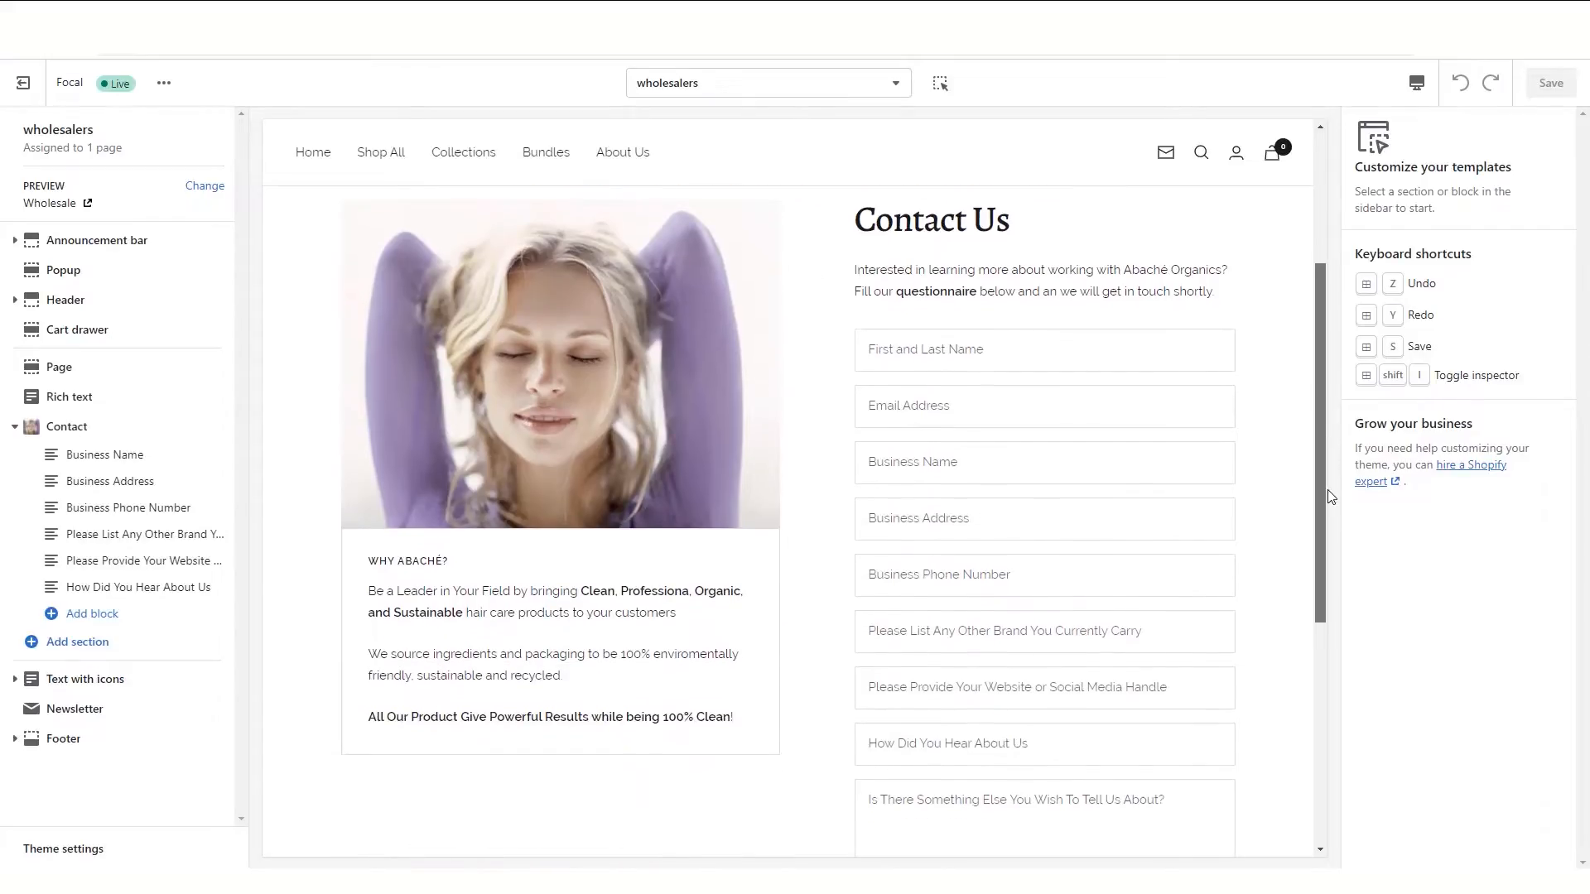
{"action": "scroll", "coordinate": [905, 779], "scroll_direction": "down", "scroll_amount": 1}
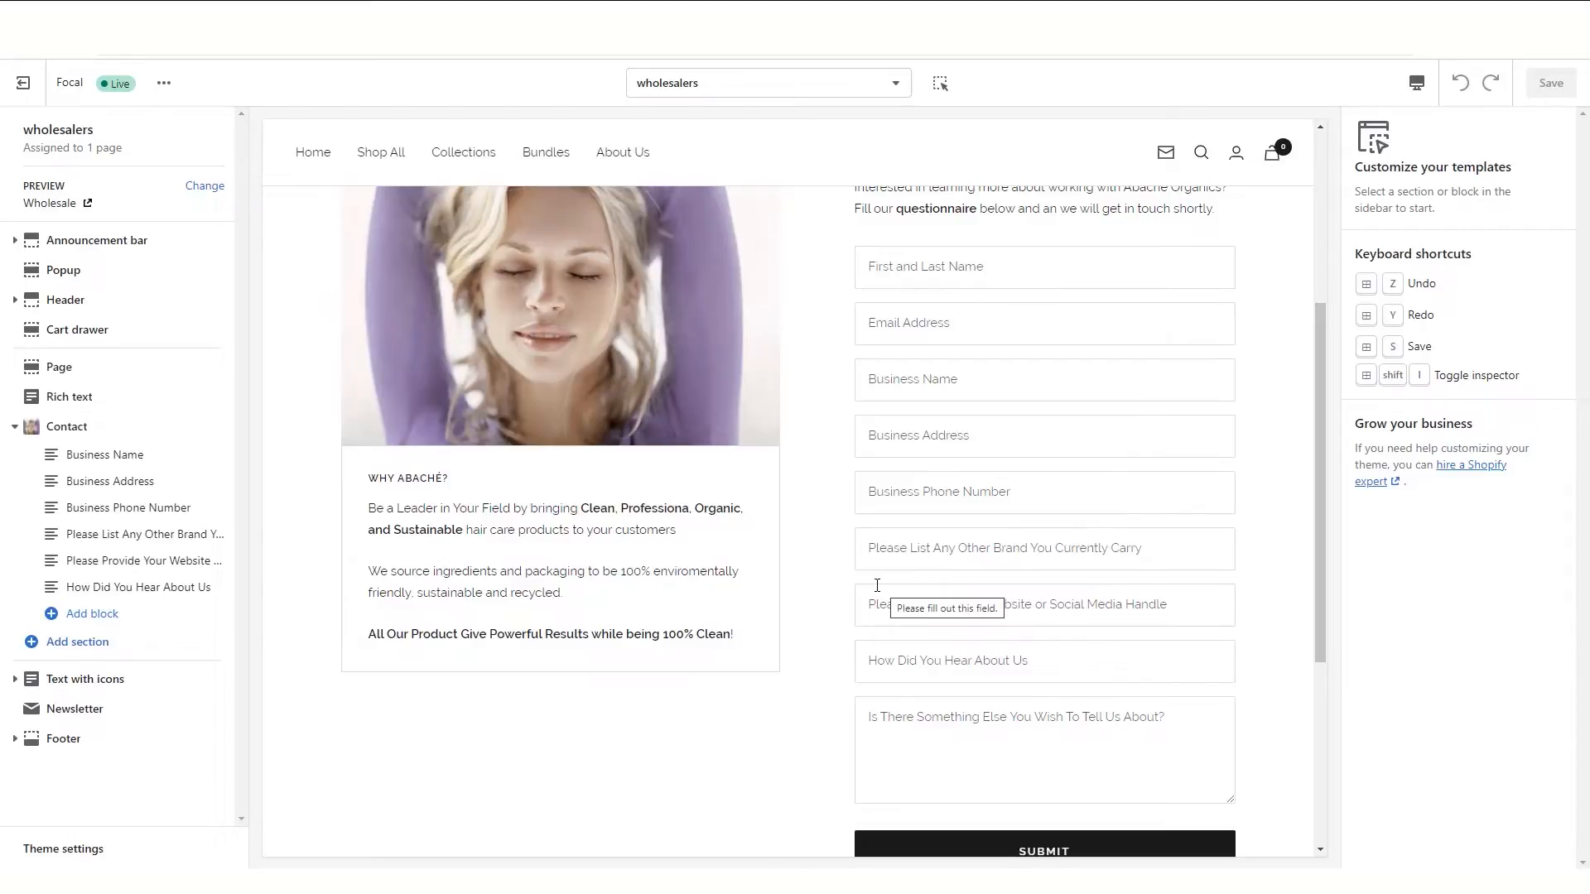
{"action": "left_click", "coordinate": [851, 95]}
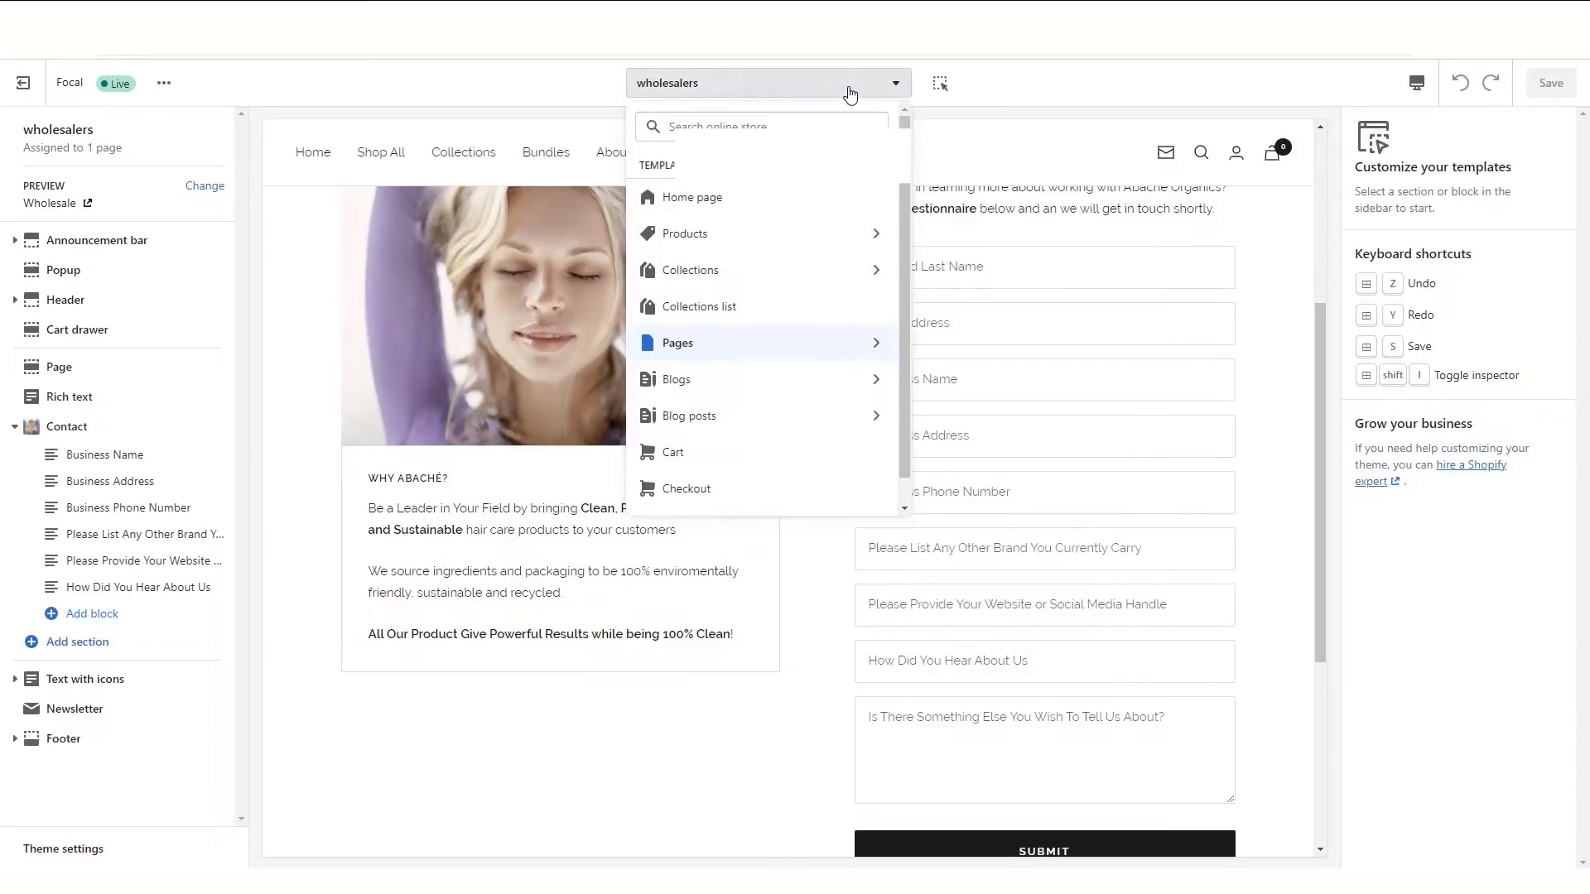
{"action": "left_click", "coordinate": [881, 354]}
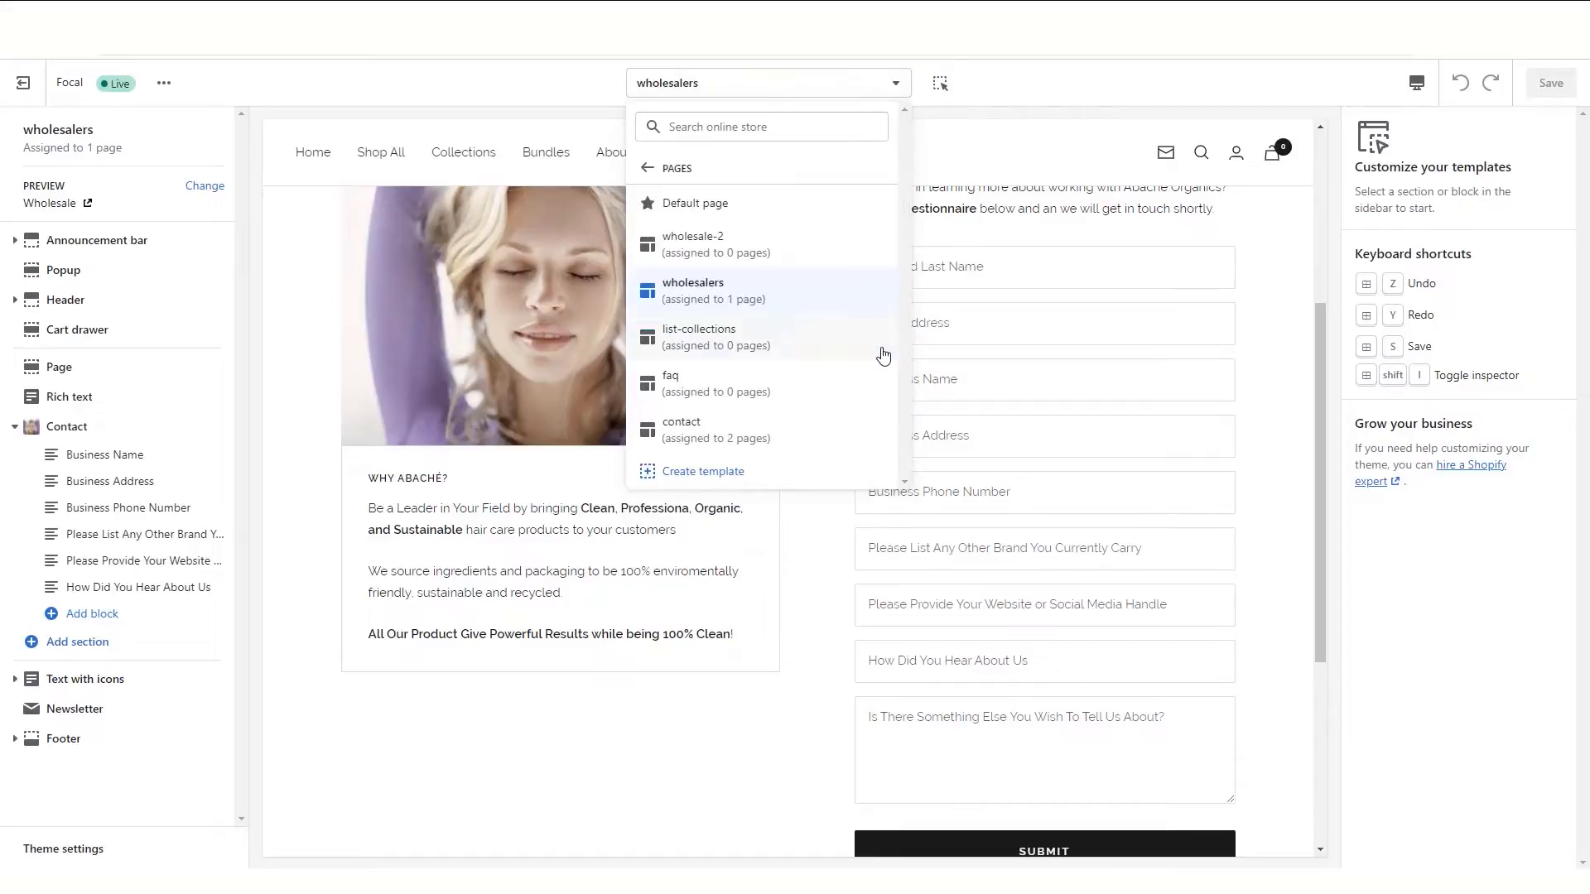
{"action": "left_click", "coordinate": [759, 487]}
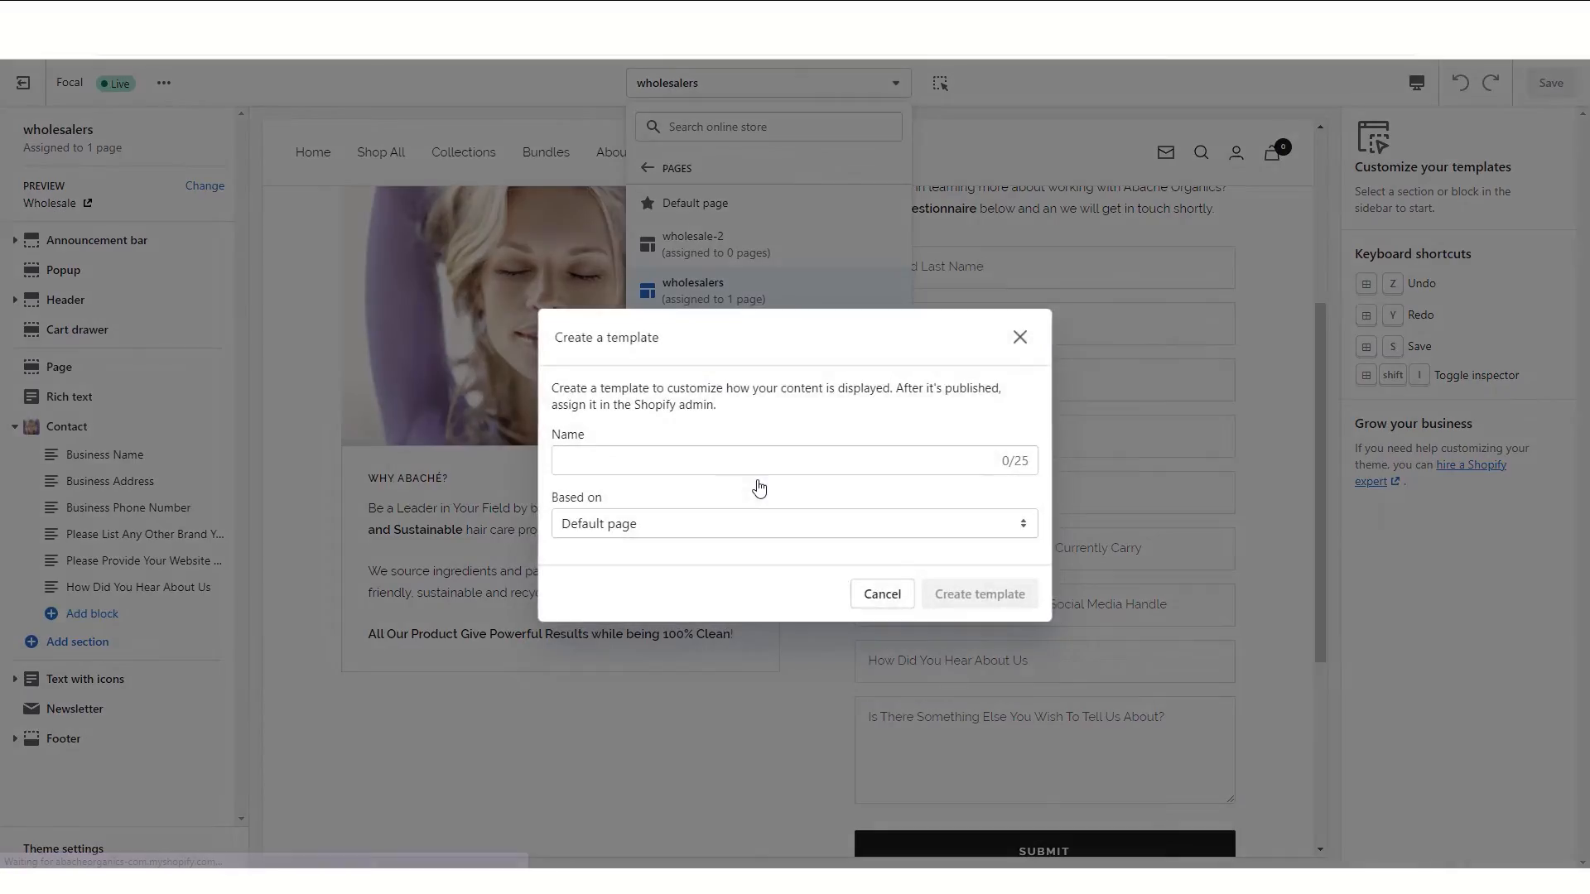
{"action": "left_click", "coordinate": [665, 463]}
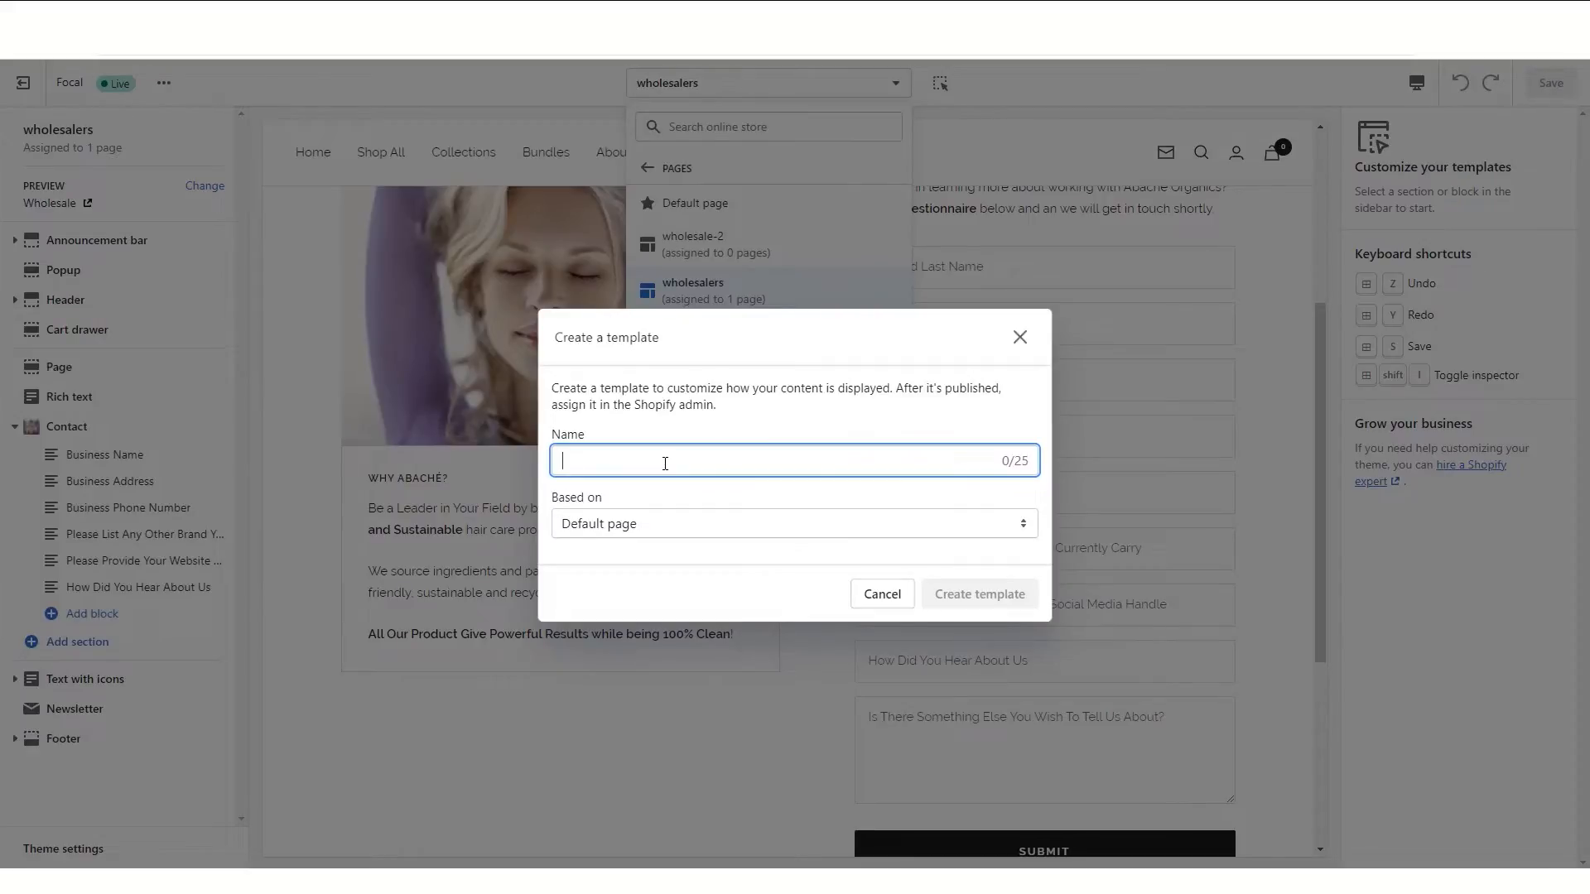
{"action": "type", "text": "Trial"}
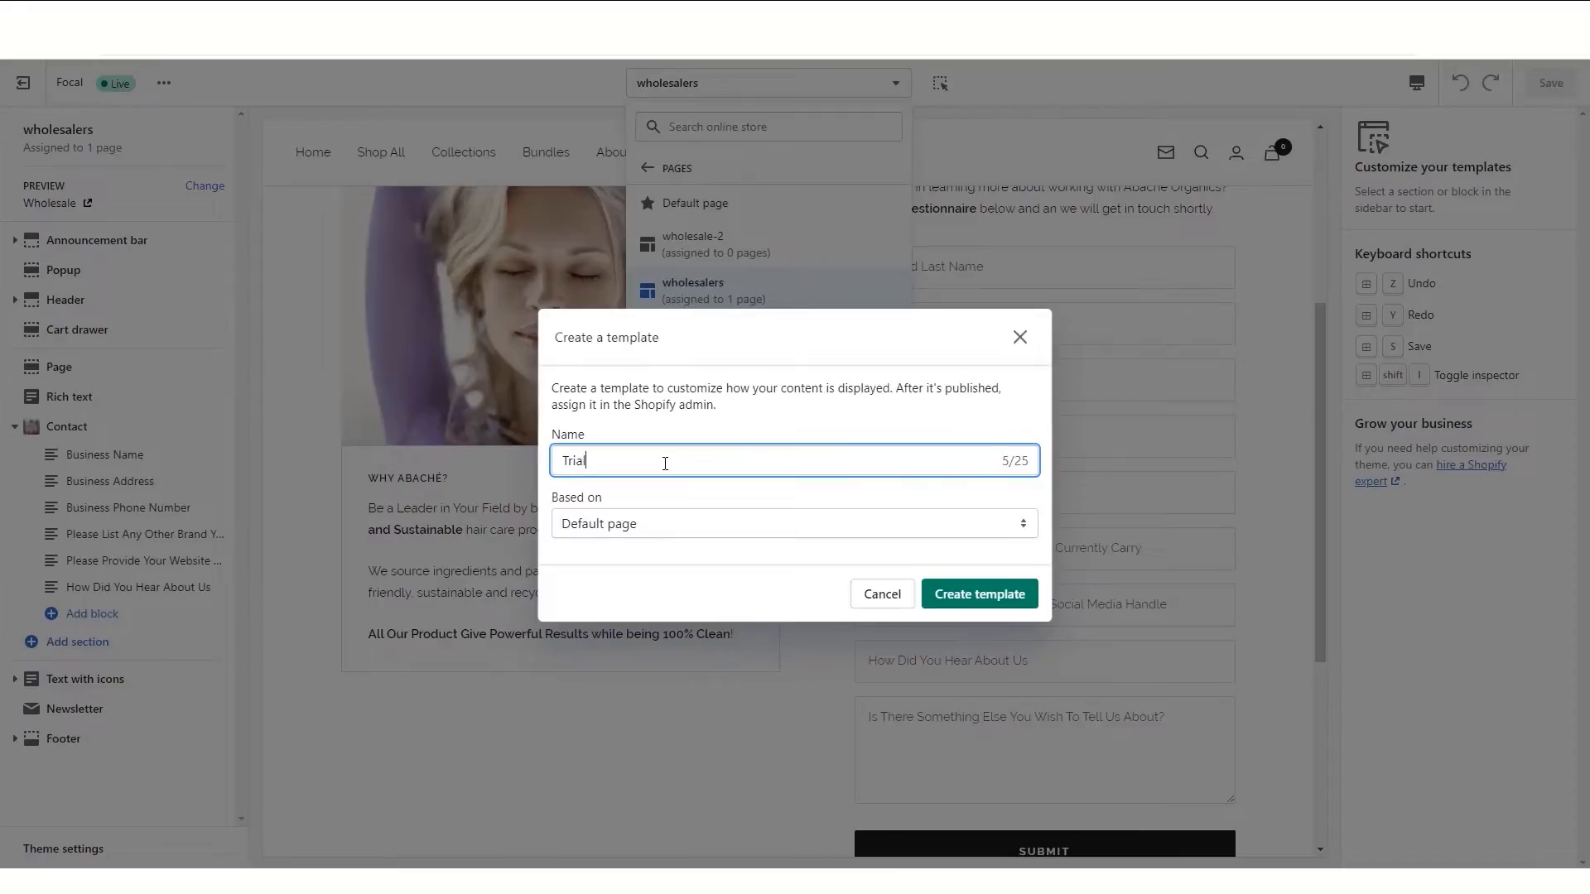
{"action": "left_click", "coordinate": [621, 531]}
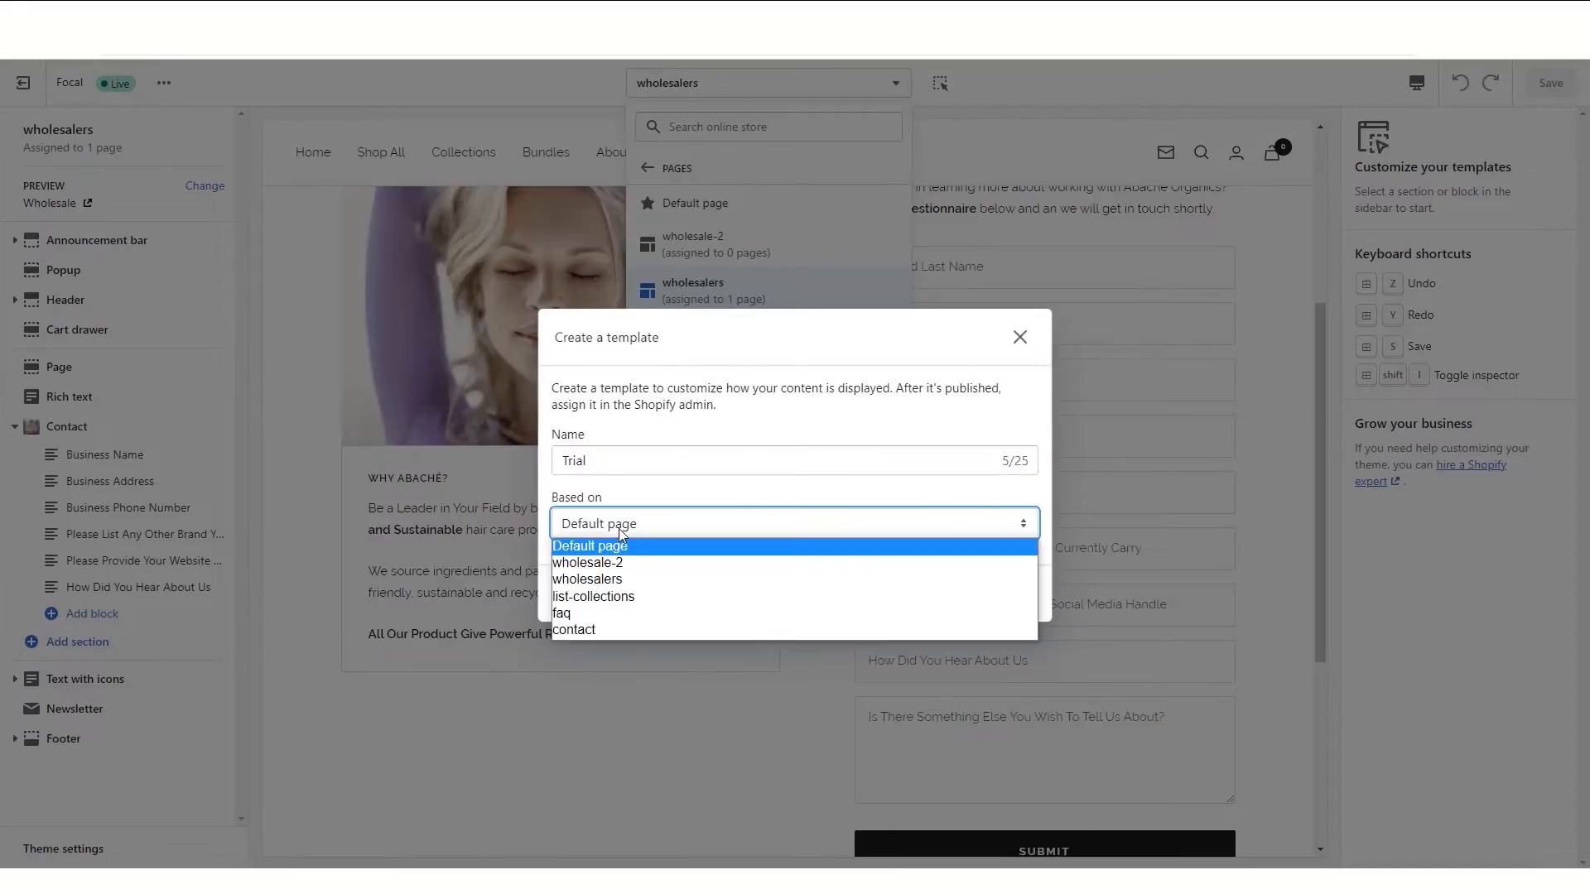
{"action": "left_click", "coordinate": [596, 630]}
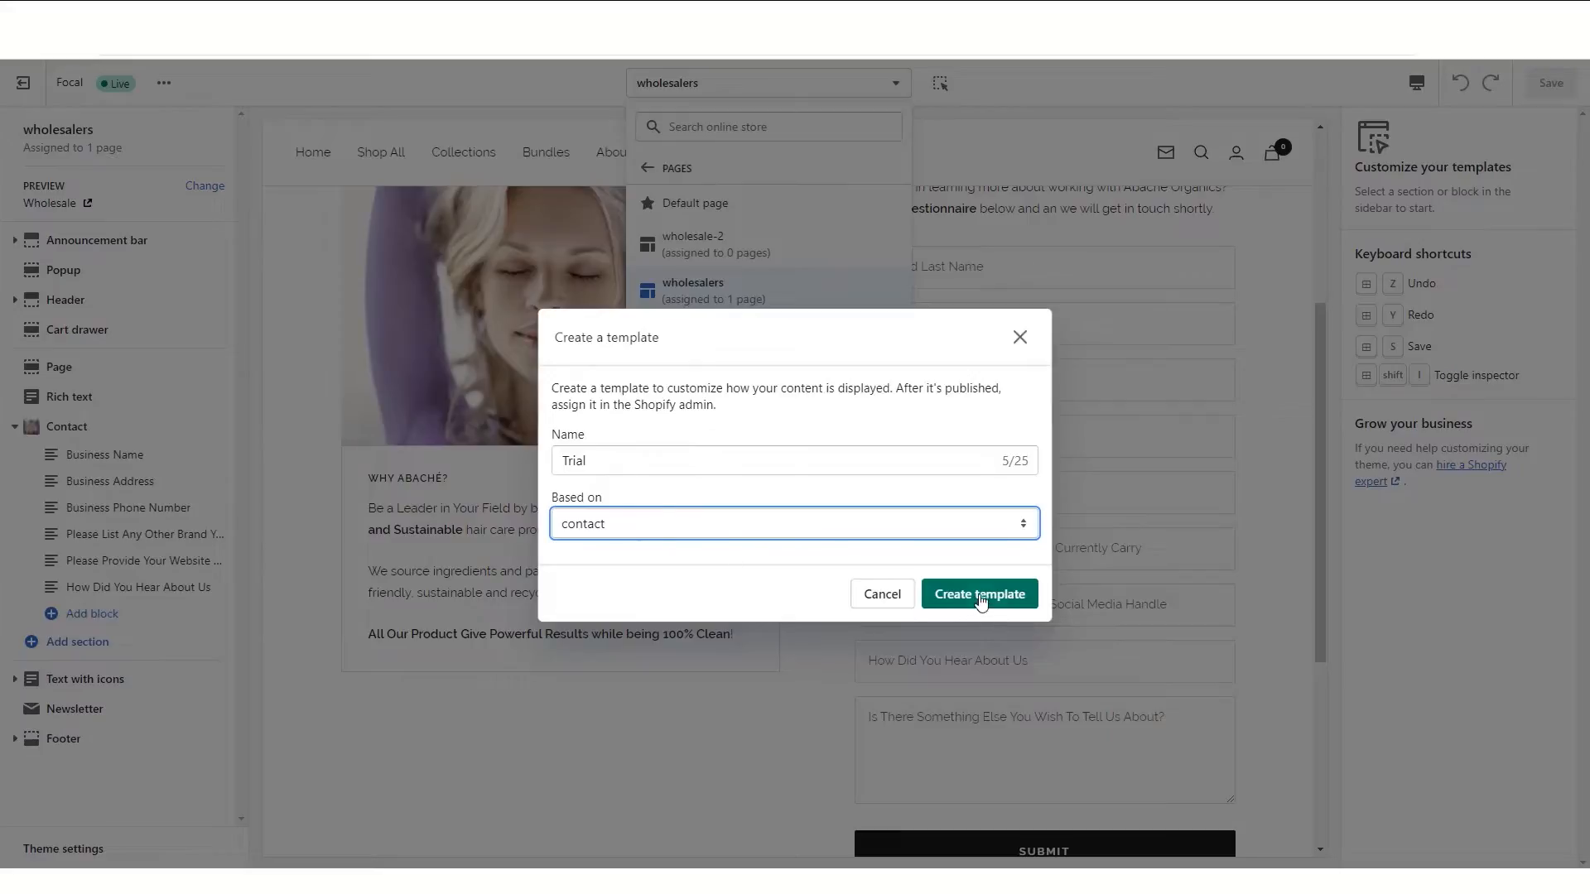
{"action": "left_click", "coordinate": [980, 595]}
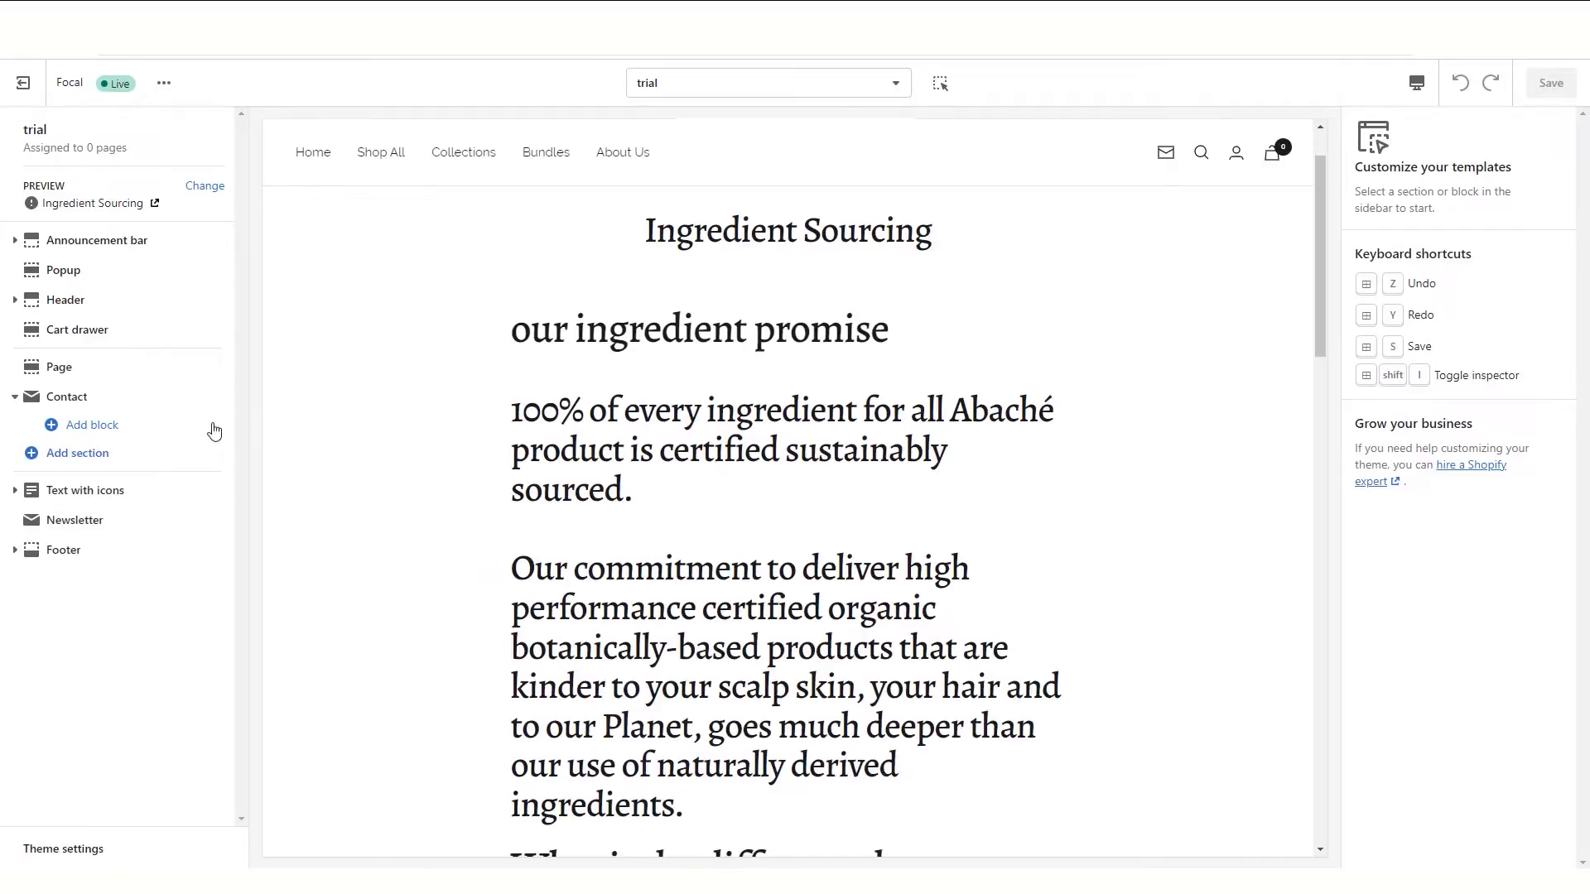
Step: Hide the Page section in the trial template
{"action": "mouse_move", "coordinate": [186, 366]}
{"action": "left_click", "coordinate": [193, 370]}
{"action": "scroll", "coordinate": [709, 364], "scroll_direction": "up", "scroll_amount": 2}
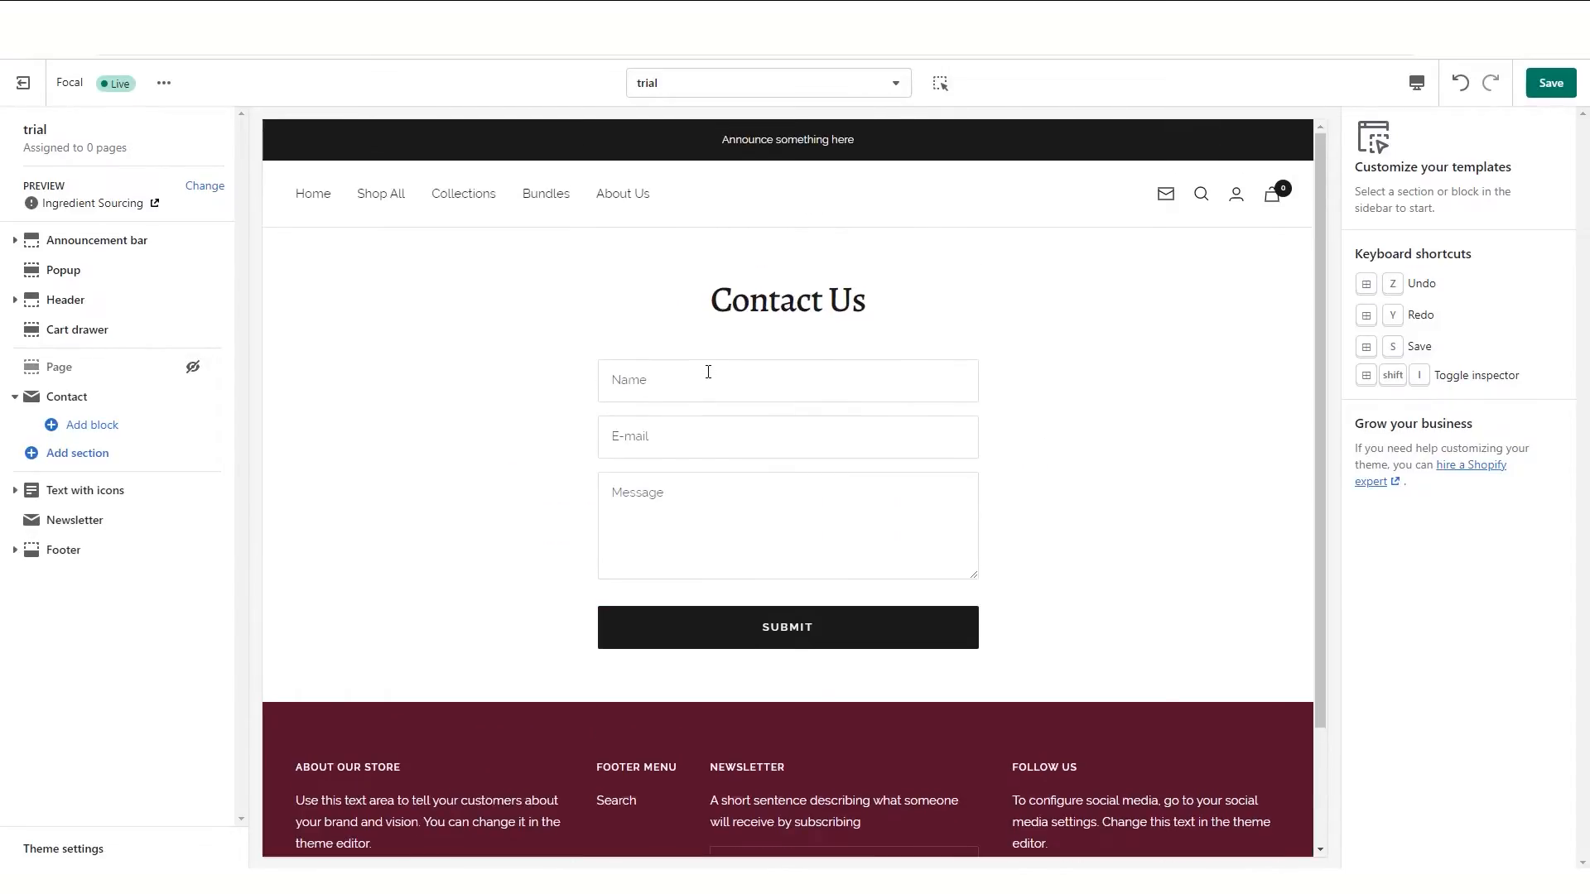
Step: Set the Contact section's heading to "Apply To Become a Wholesaler"
{"action": "mouse_move", "coordinate": [103, 404]}
{"action": "left_click", "coordinate": [77, 405]}
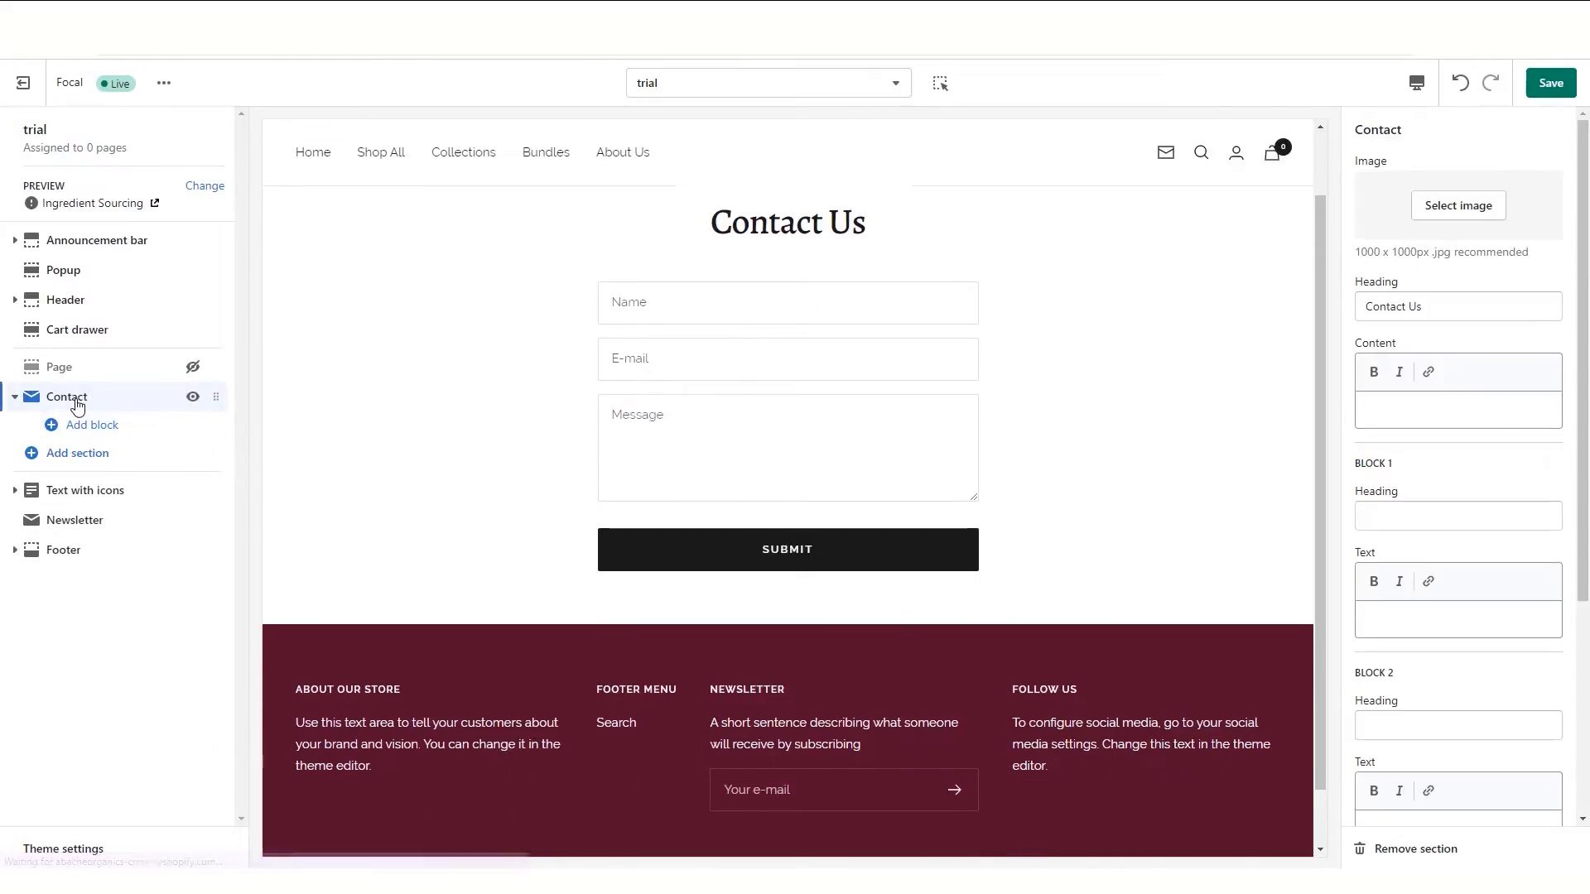
{"action": "left_click_drag", "start_coordinate": [1441, 314], "coordinate": [1347, 332]}
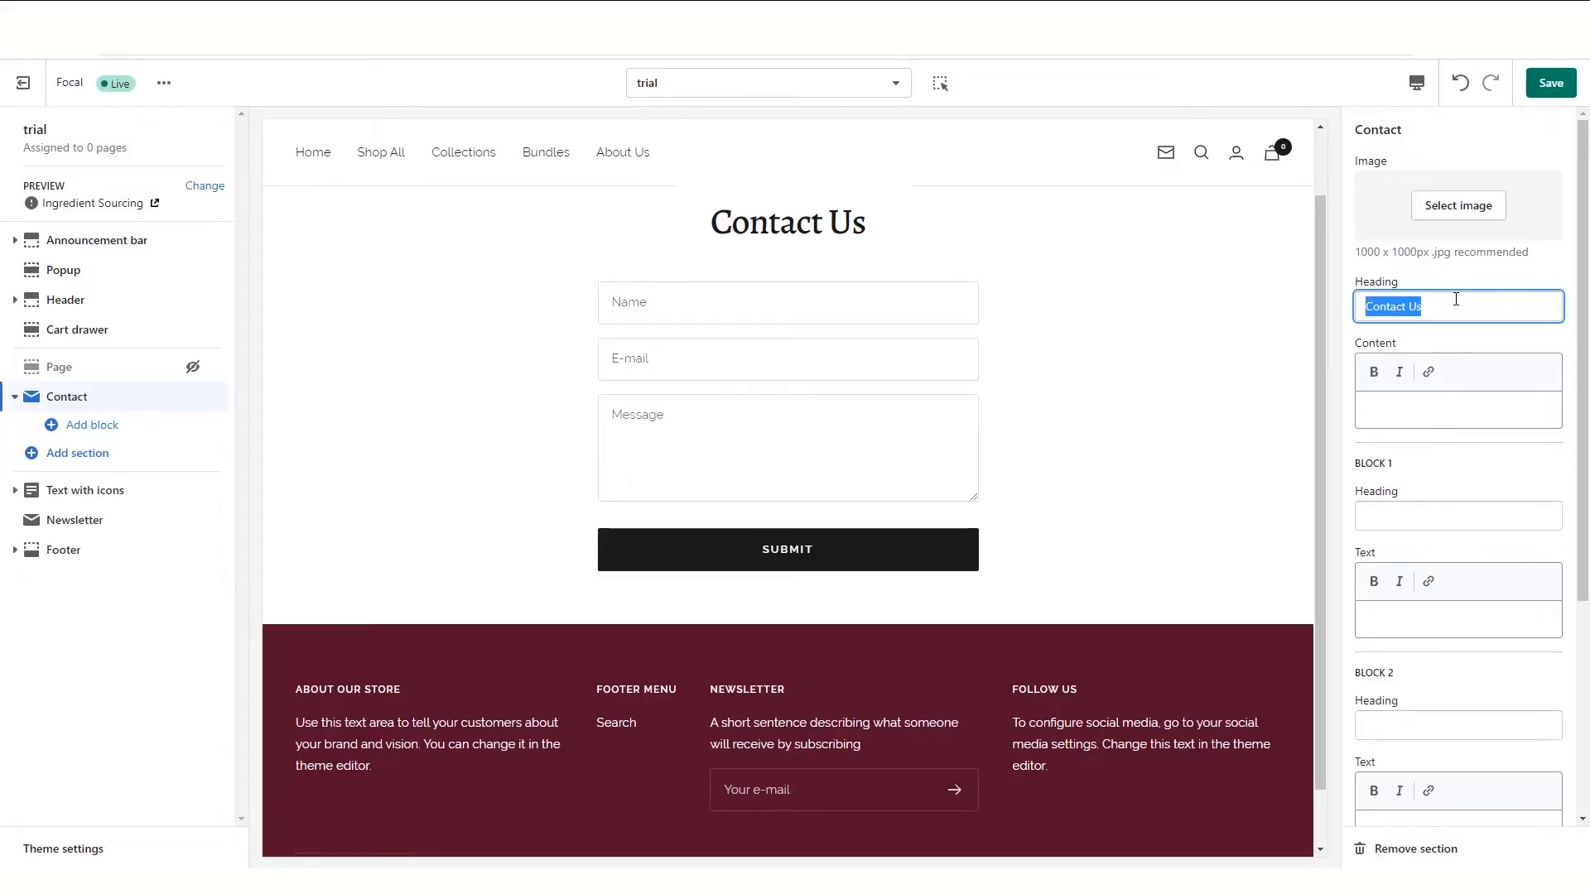
{"action": "type", "text": "Apply y"}
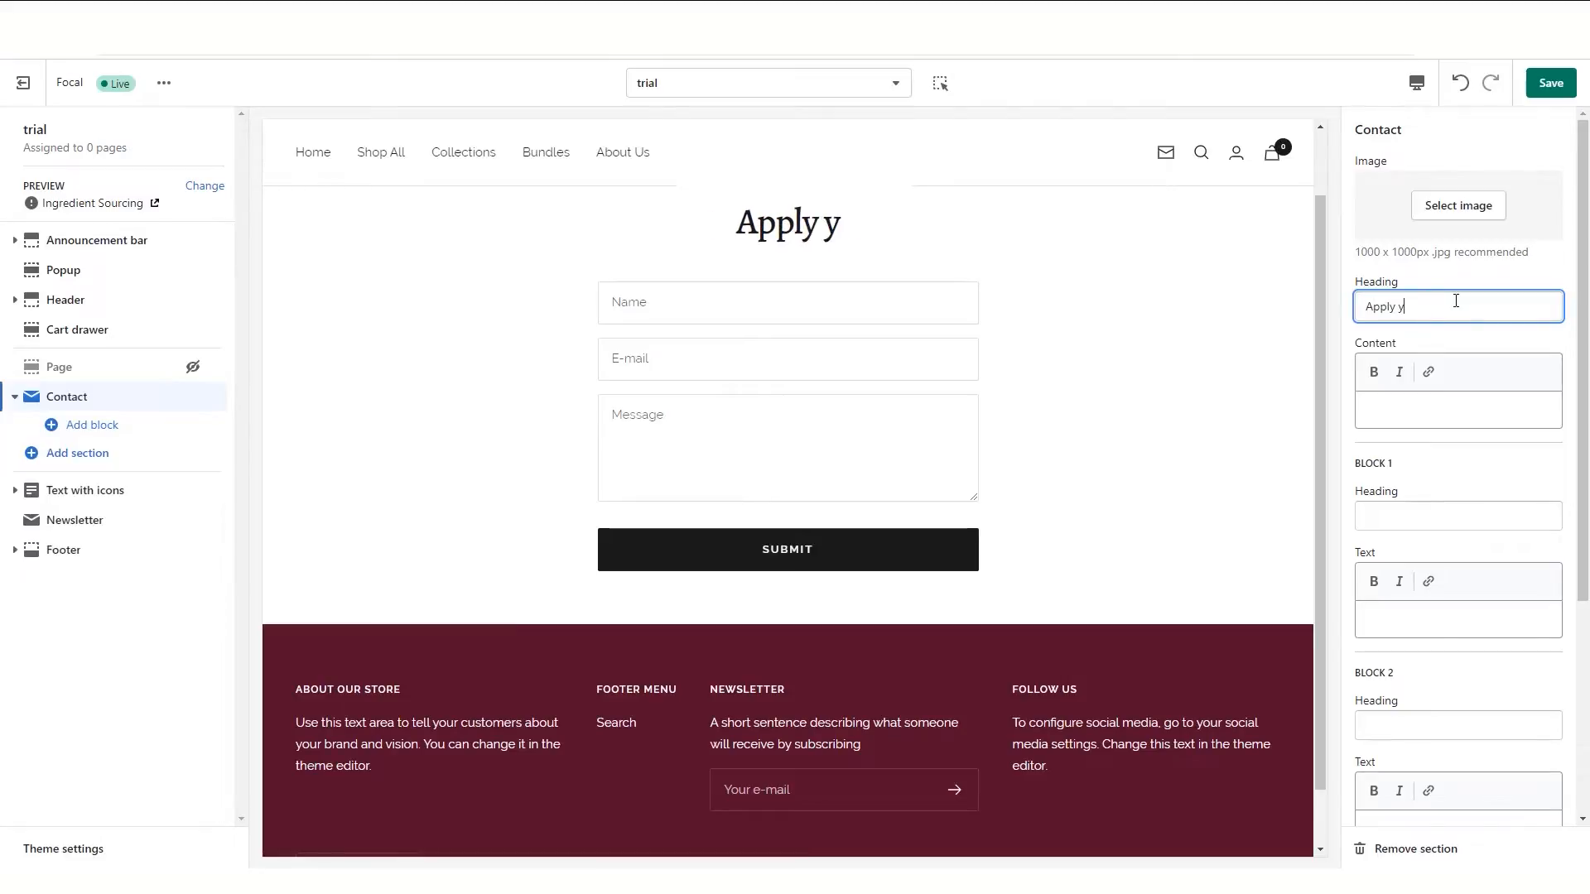
{"action": "key", "text": "BackSpace"}
{"action": "type", "text": "Yo"}
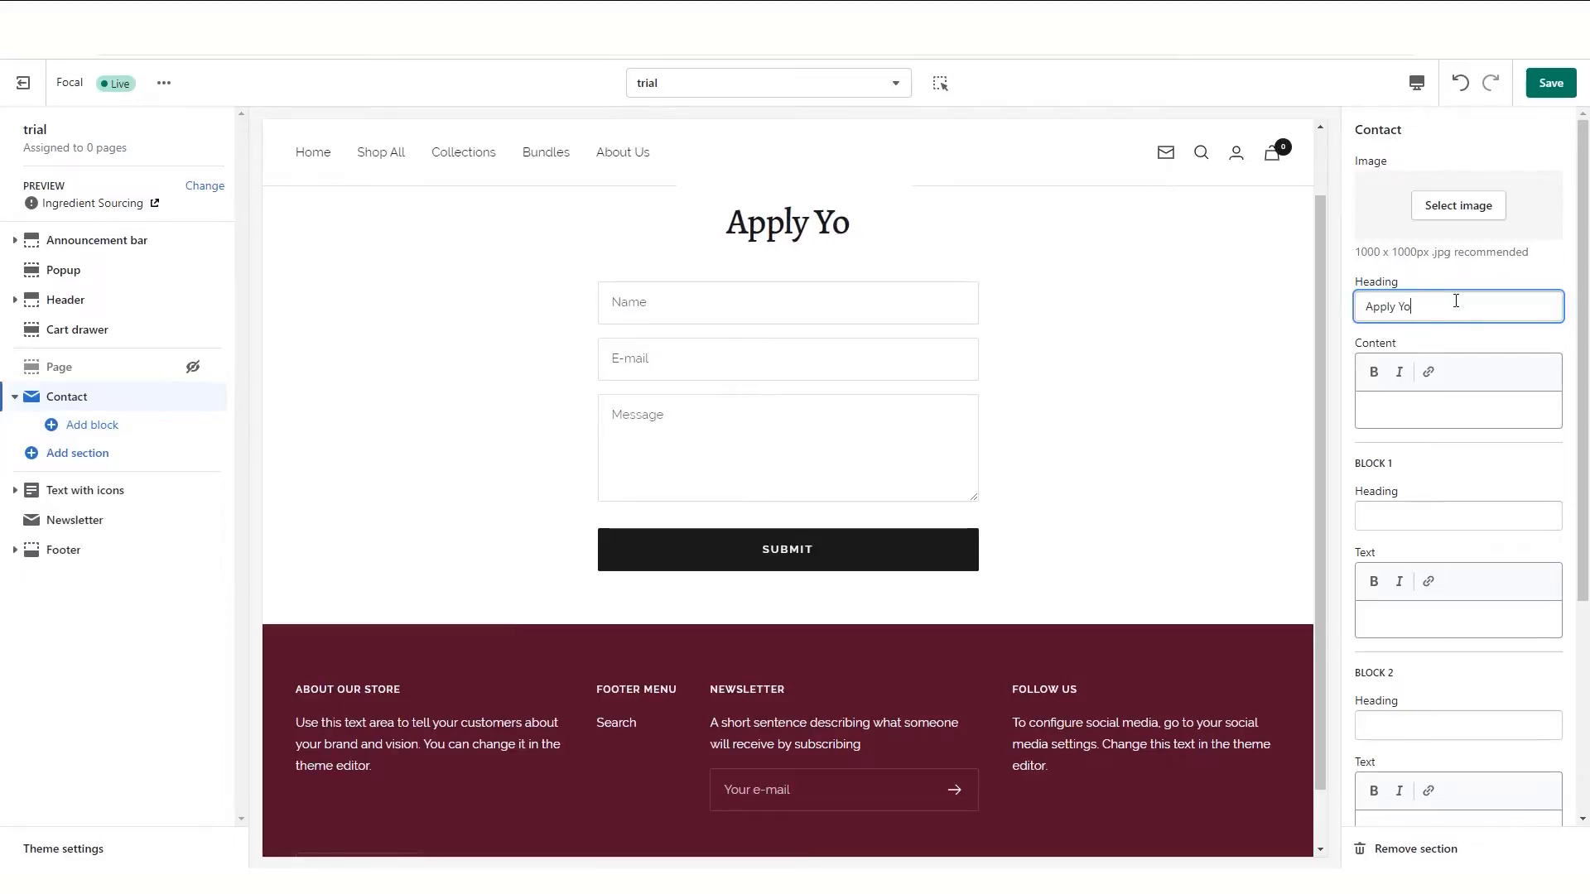
{"action": "key", "text": "BackSpace"}
{"action": "key", "text": "BackSpace"}
{"action": "key", "text": "BackSpace"}
{"action": "type", "text": "T"}
{"action": "key", "text": "BackSpace"}
{"action": "type", "text": "To"}
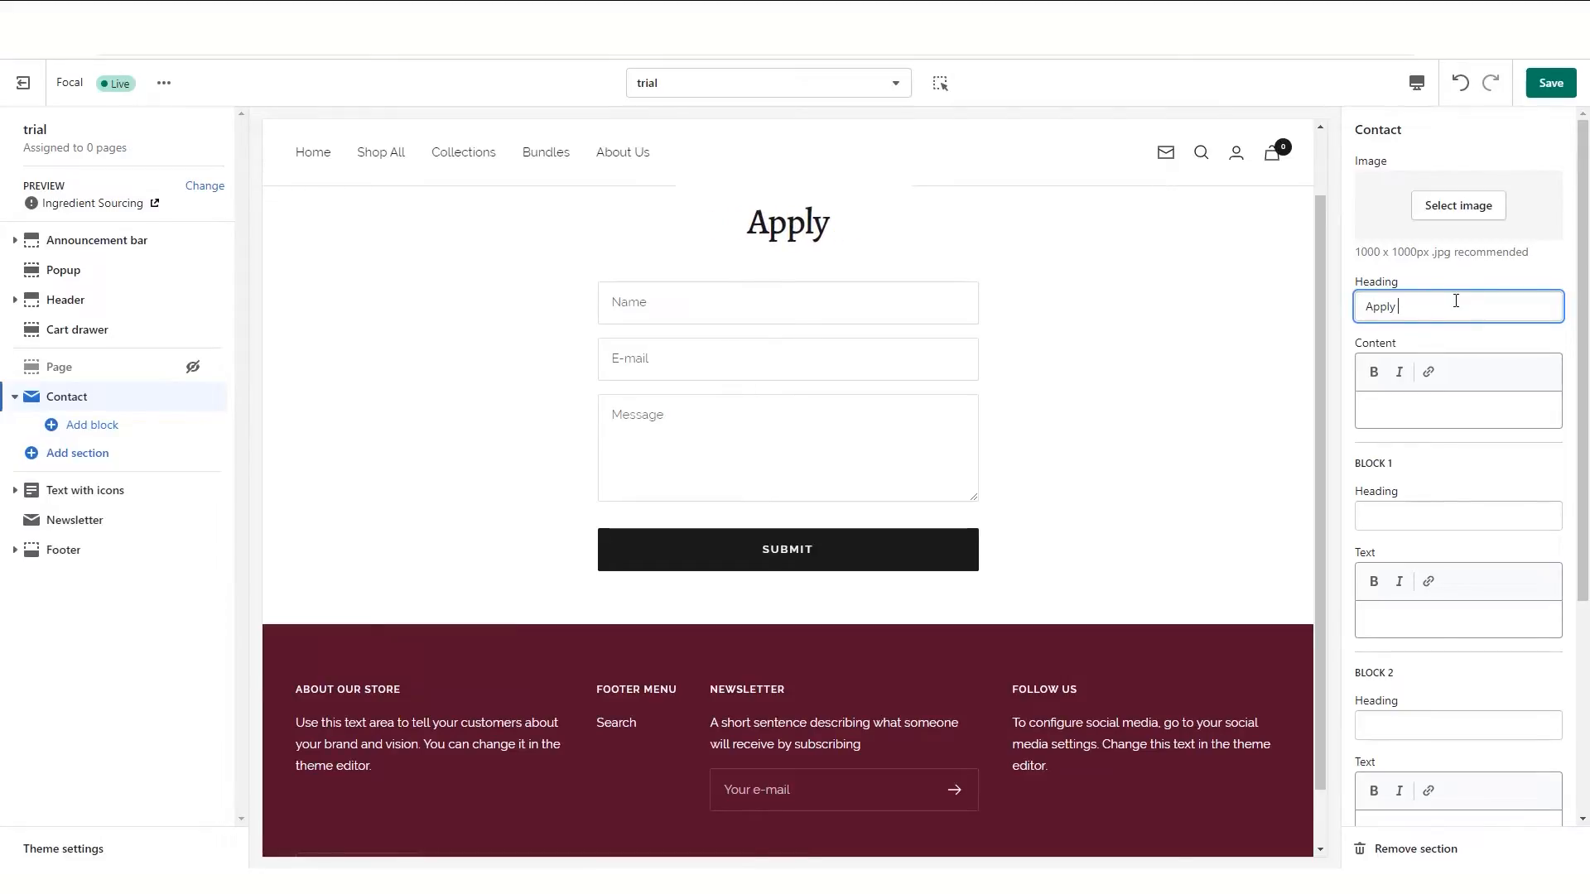
{"action": "type", "text": " Bec"}
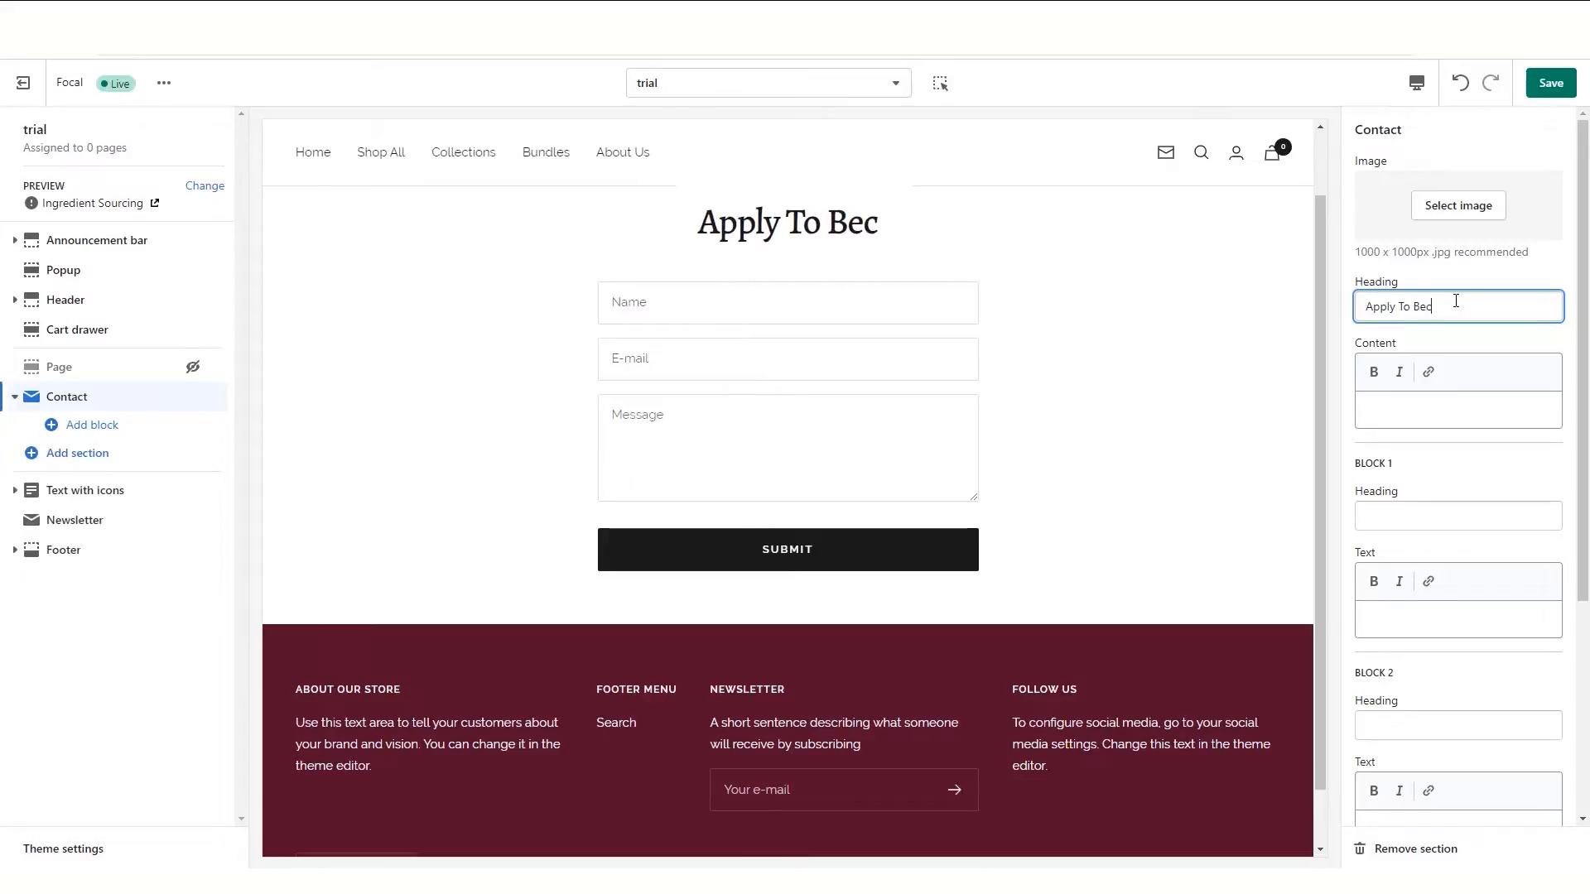
{"action": "type", "text": "ome a"}
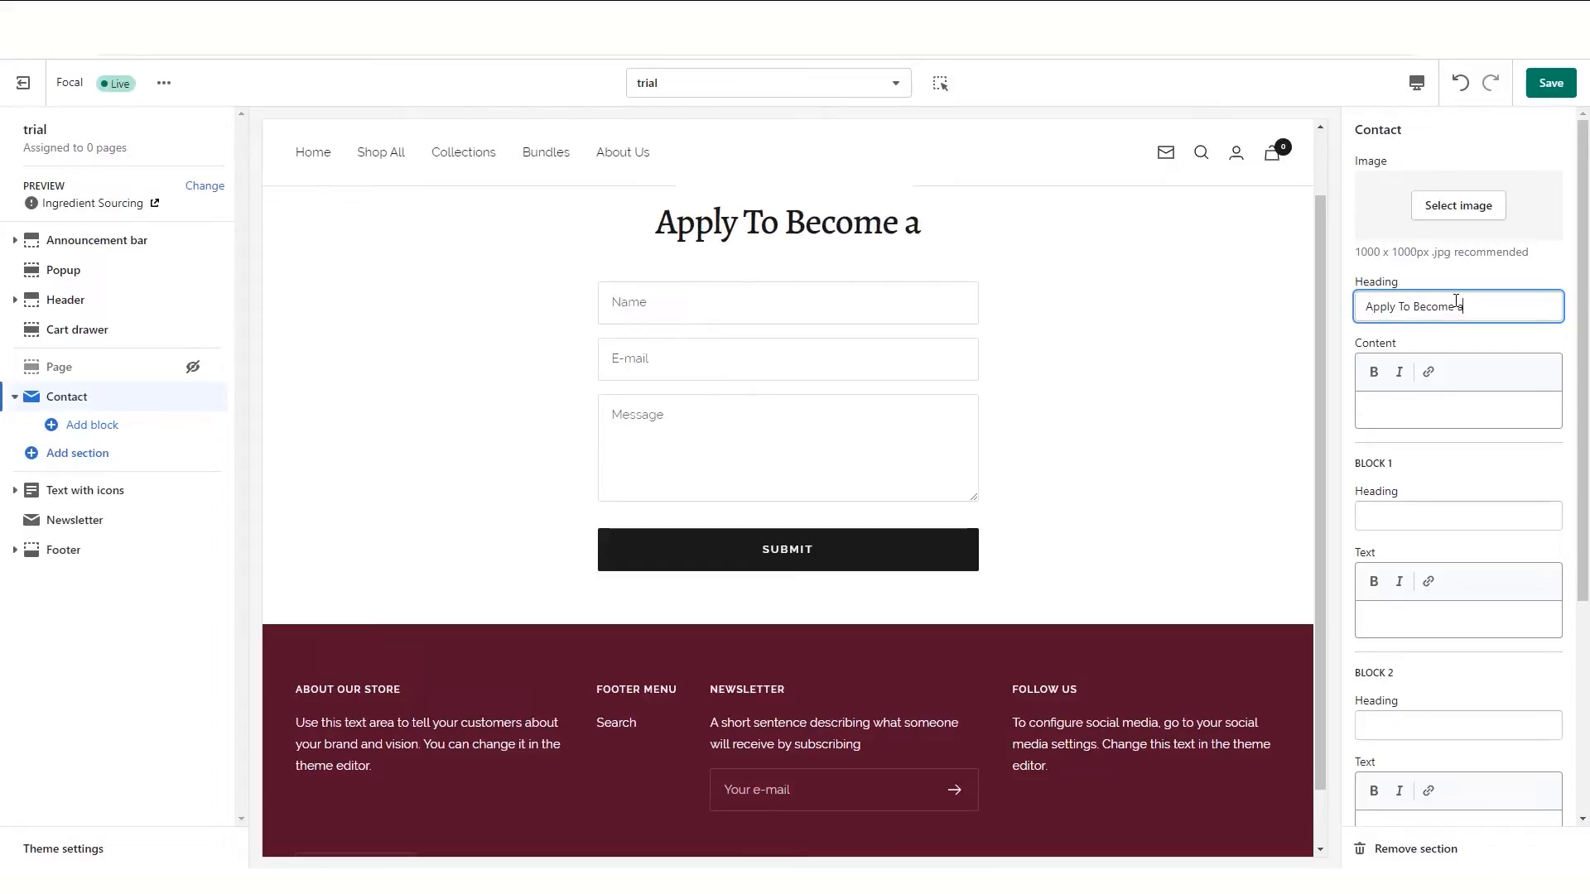
{"action": "type", "text": " Wholesale"}
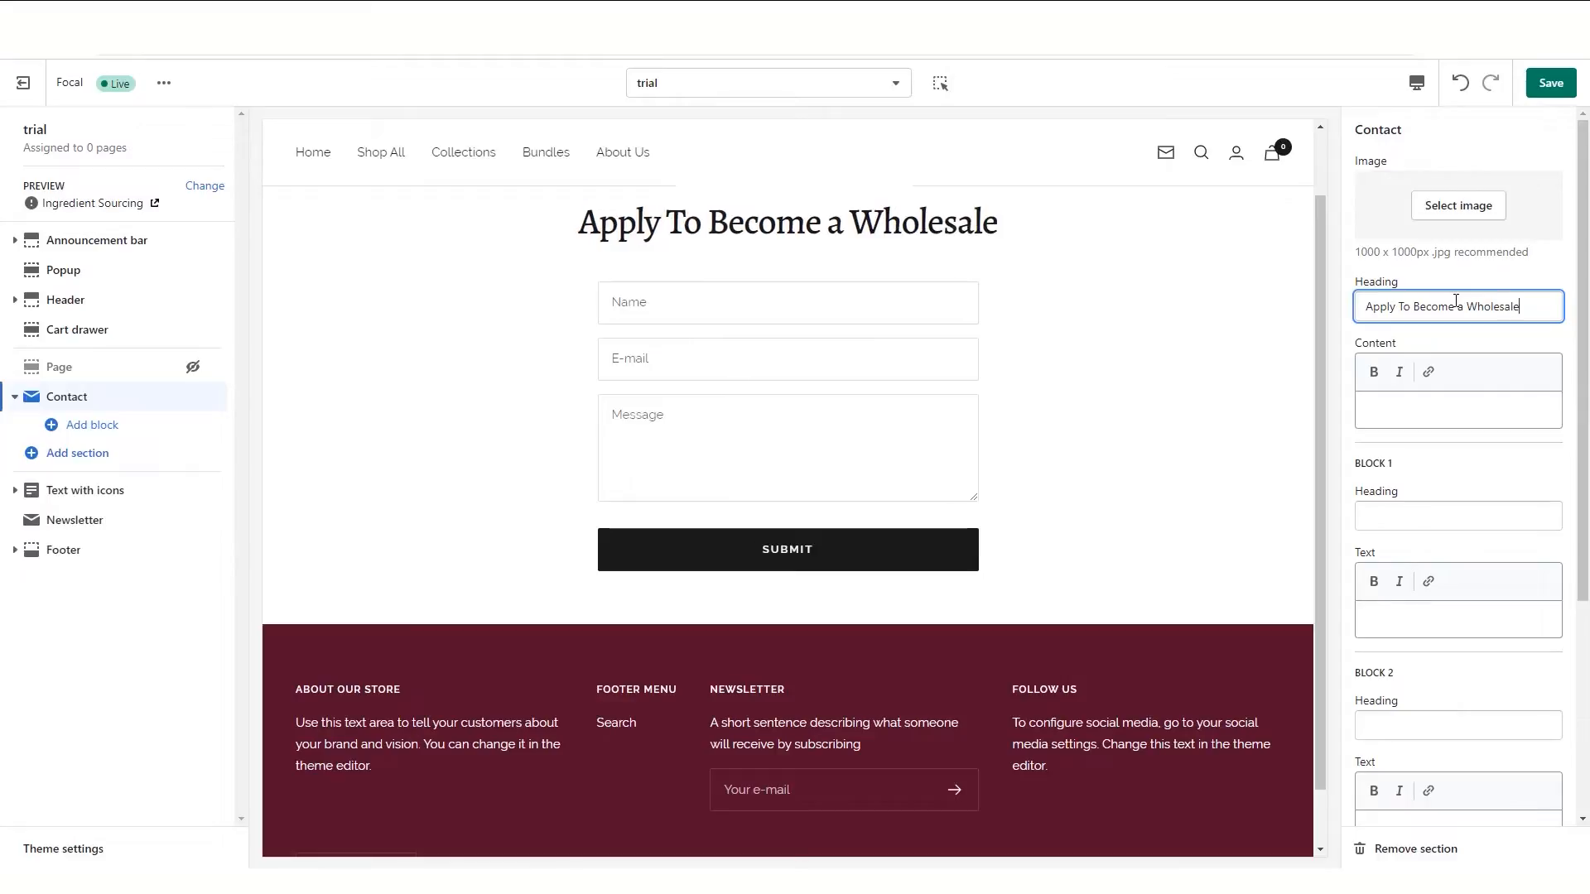
{"action": "type", "text": "r"}
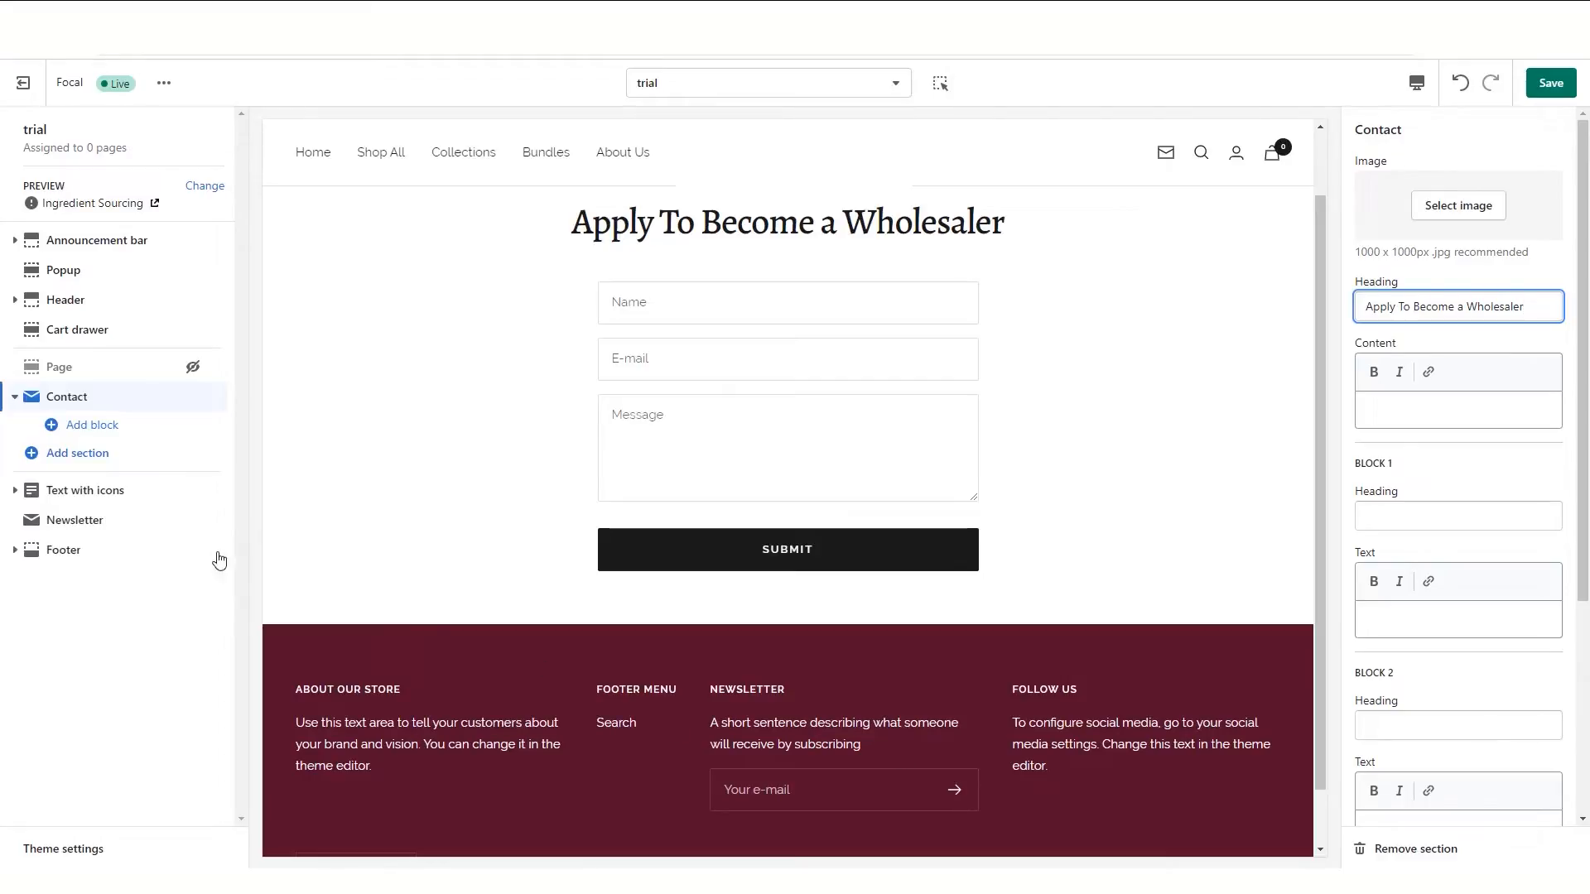
Step: Add a text field block to the Contact section and name it Business Name
{"action": "left_click", "coordinate": [116, 397]}
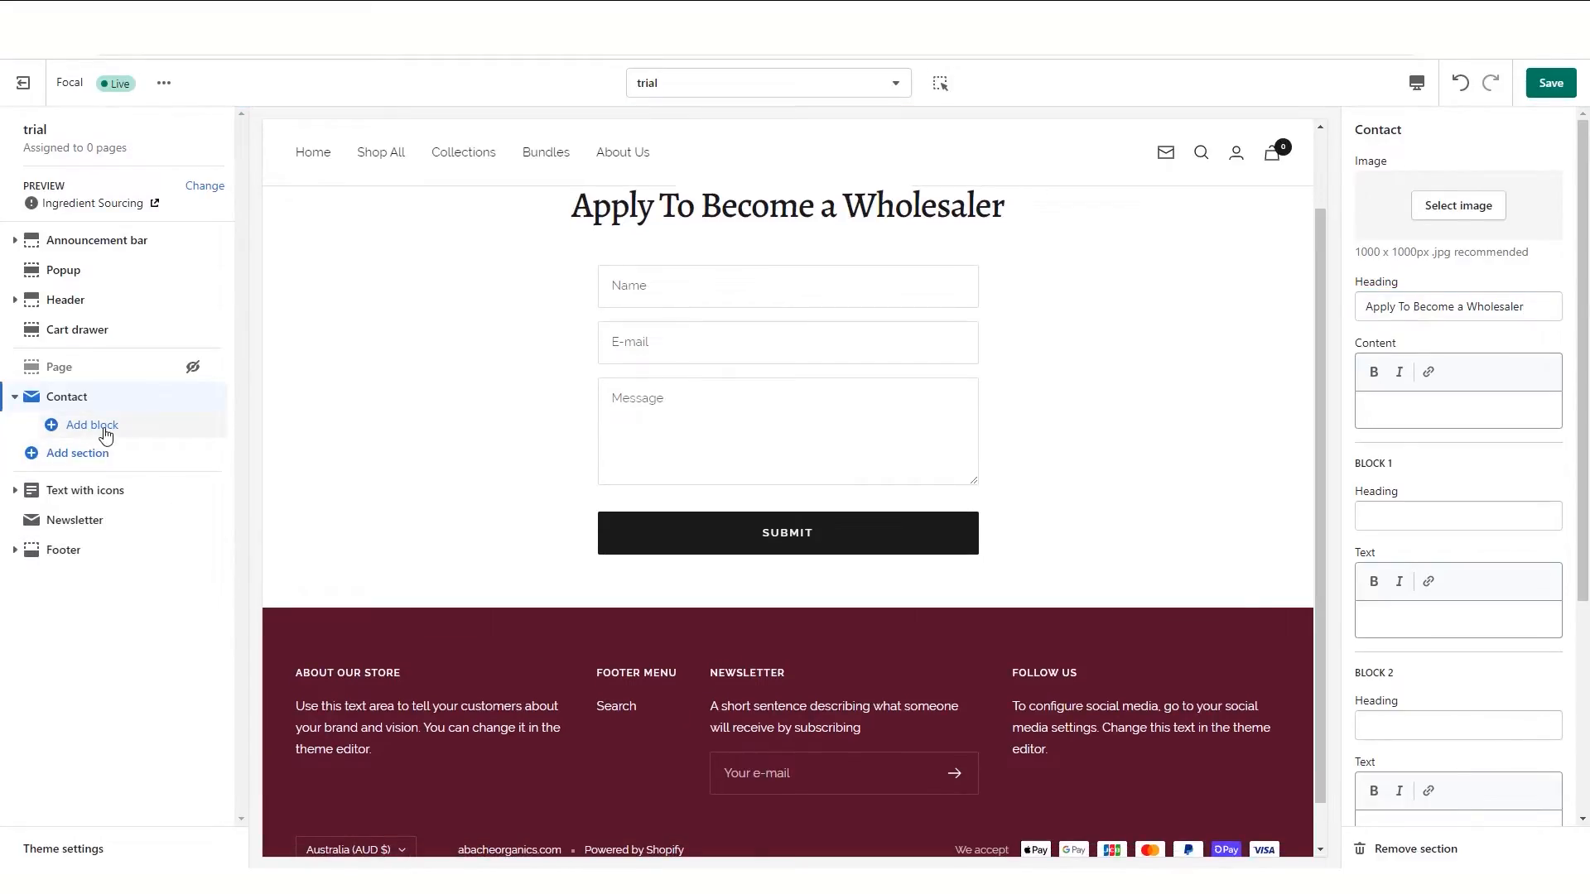
{"action": "left_click", "coordinate": [106, 434]}
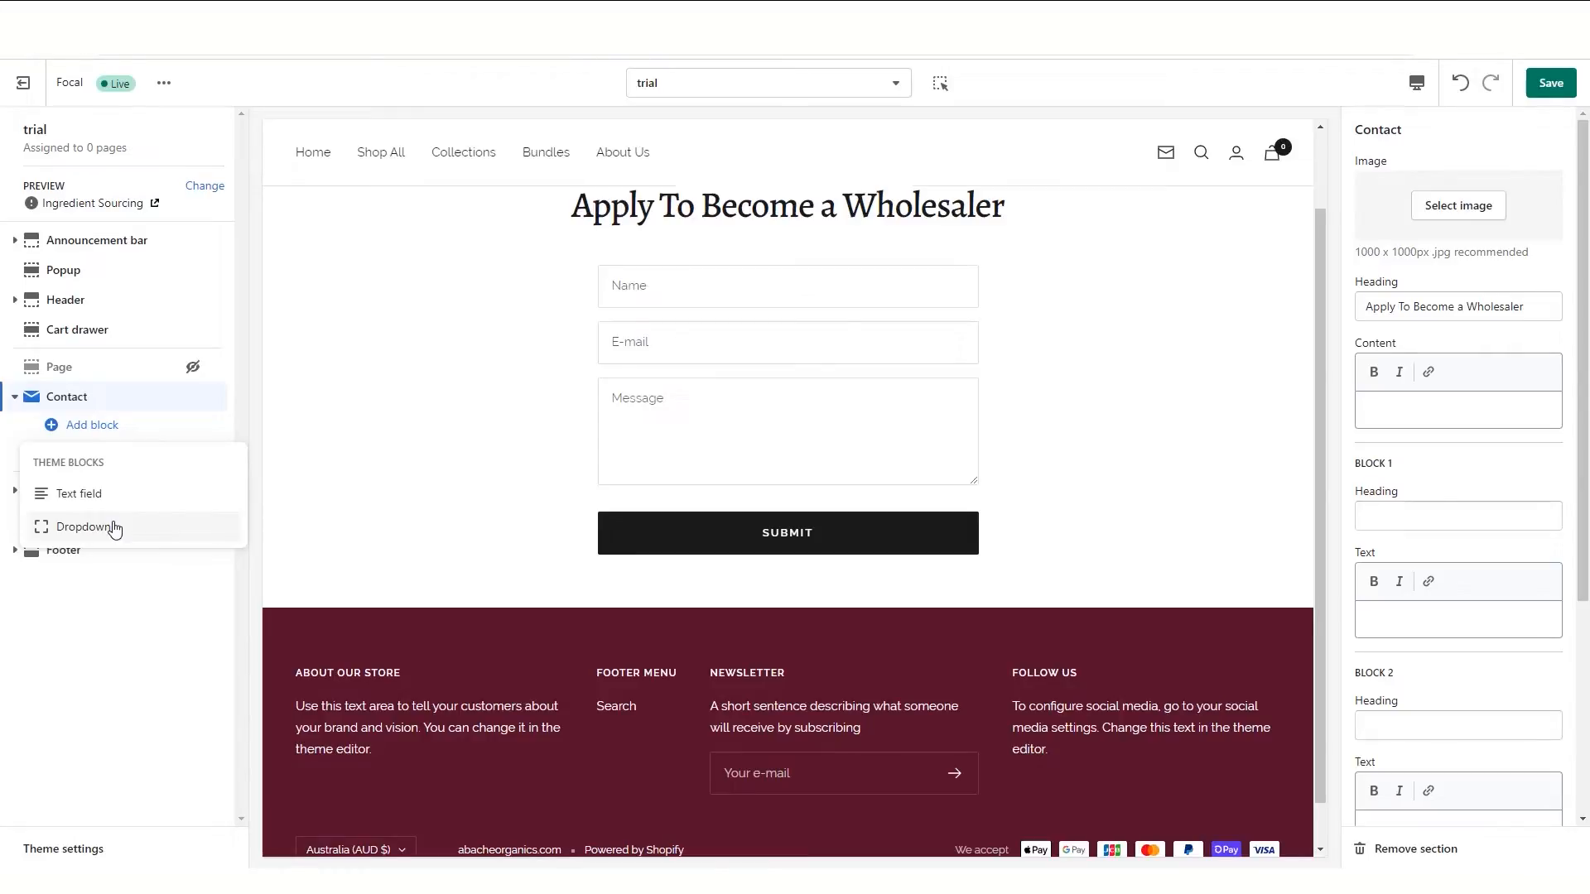
{"action": "left_click", "coordinate": [126, 501]}
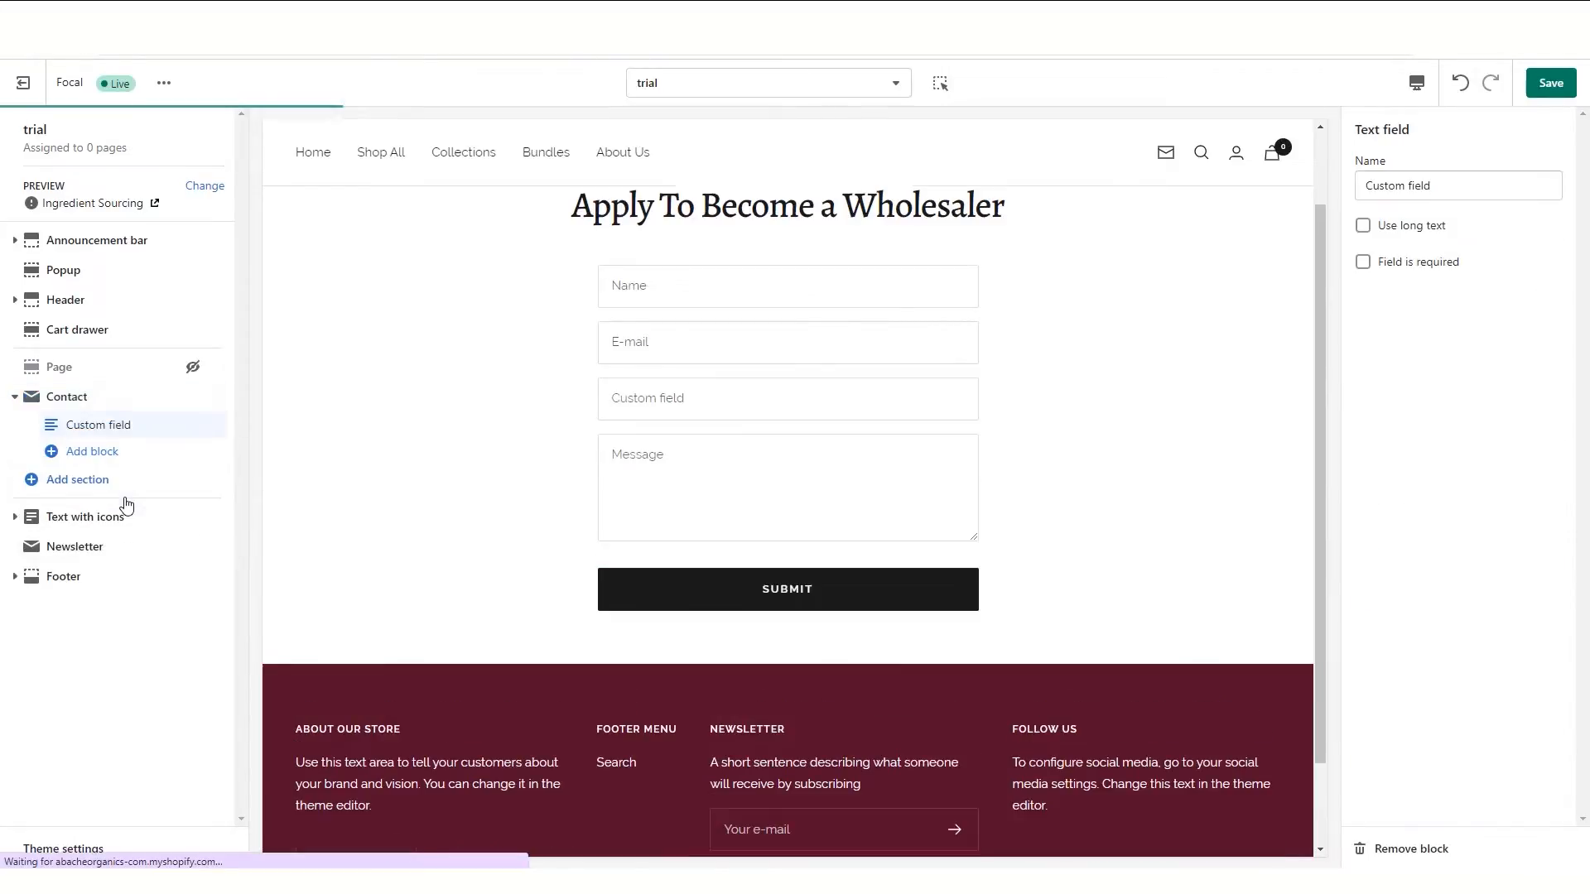
{"action": "triple_click", "coordinate": [1475, 186]}
{"action": "type", "text": "Bus"}
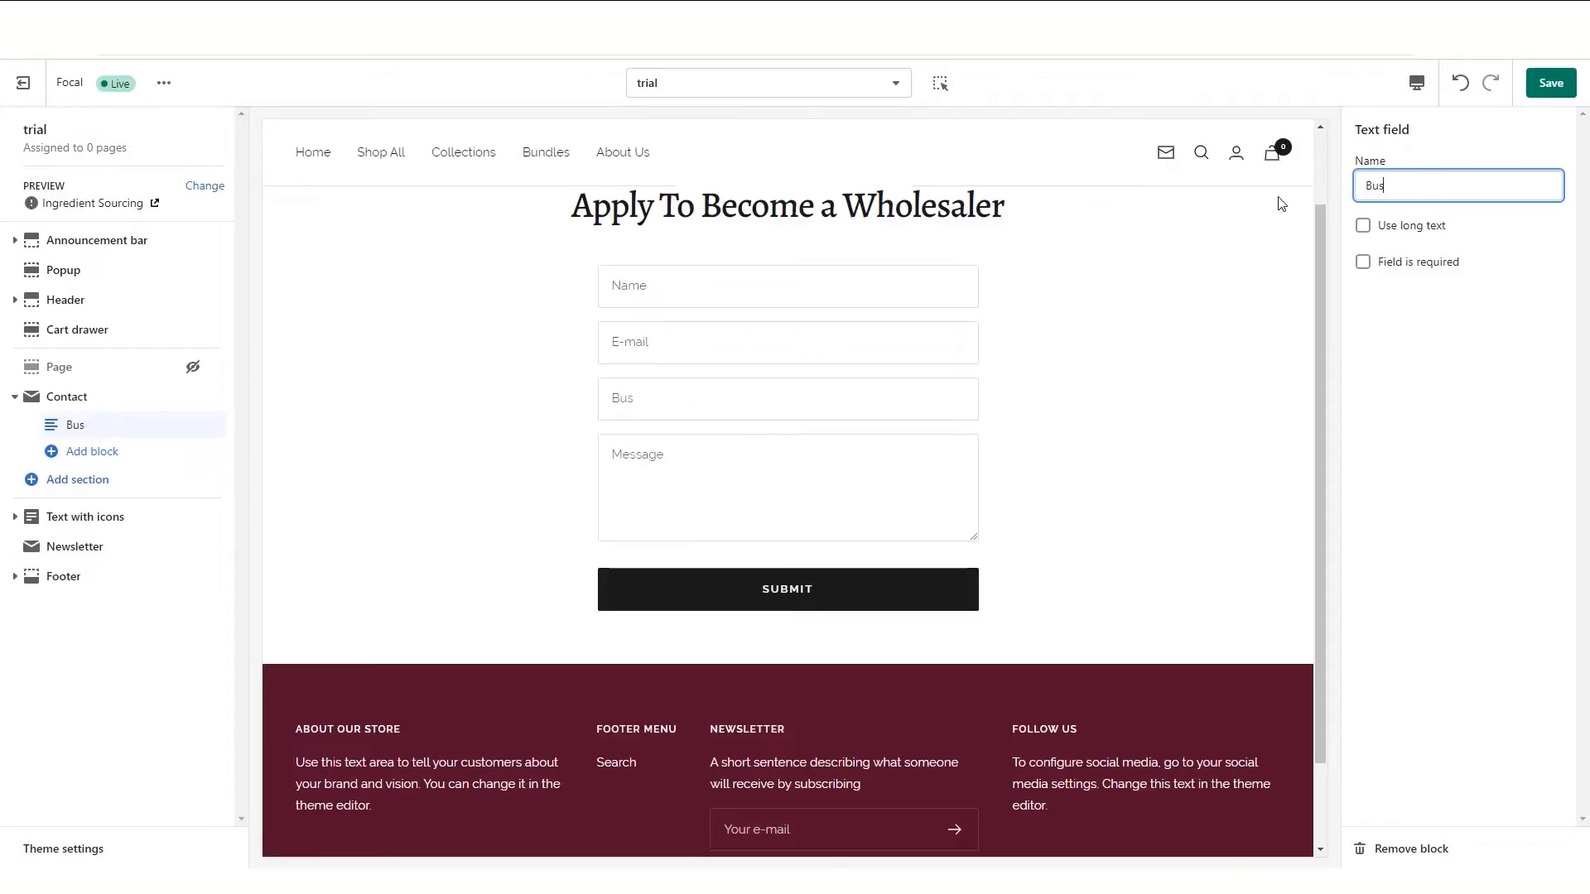
{"action": "type", "text": "iness Name"}
Step: Make the Business Name field required, and try the long text option before turning it off again
{"action": "left_click", "coordinate": [1405, 263]}
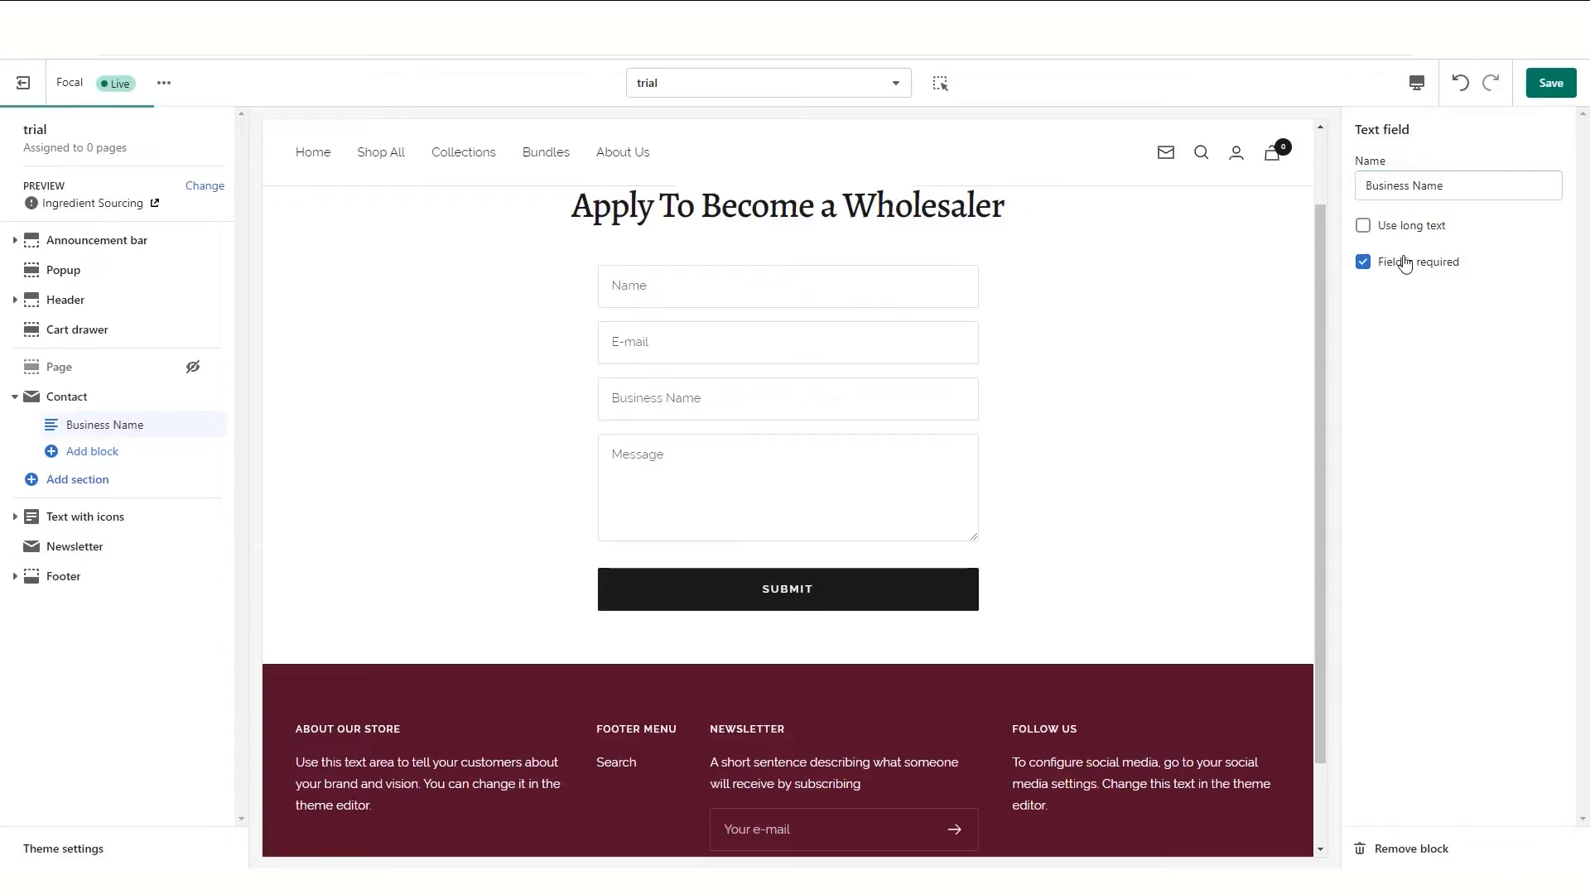
{"action": "left_click", "coordinate": [1395, 229]}
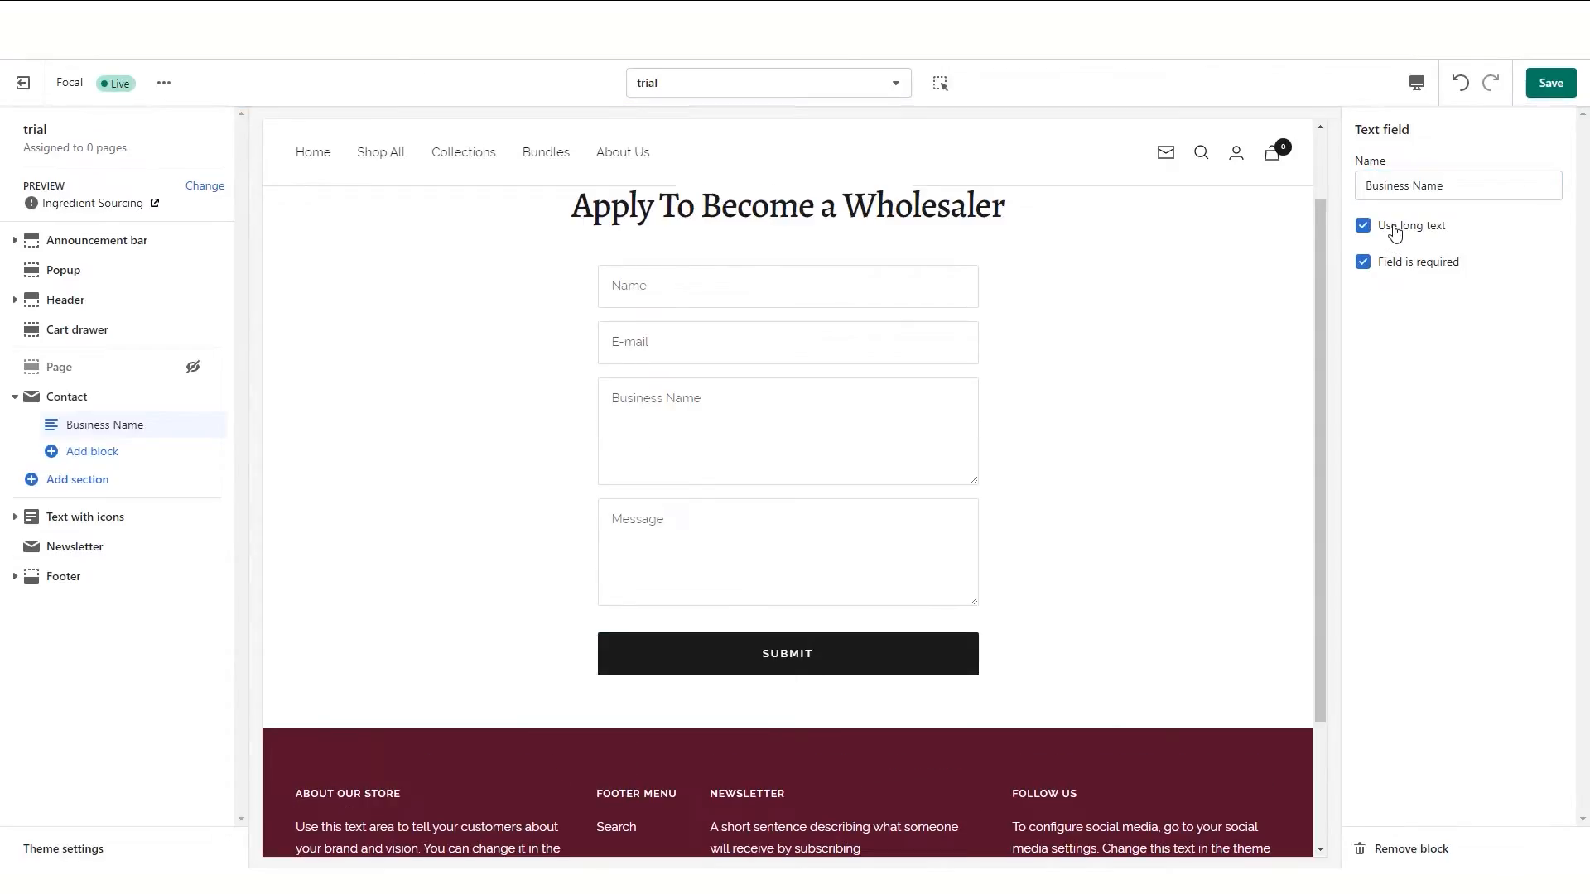
{"action": "left_click", "coordinate": [1396, 230]}
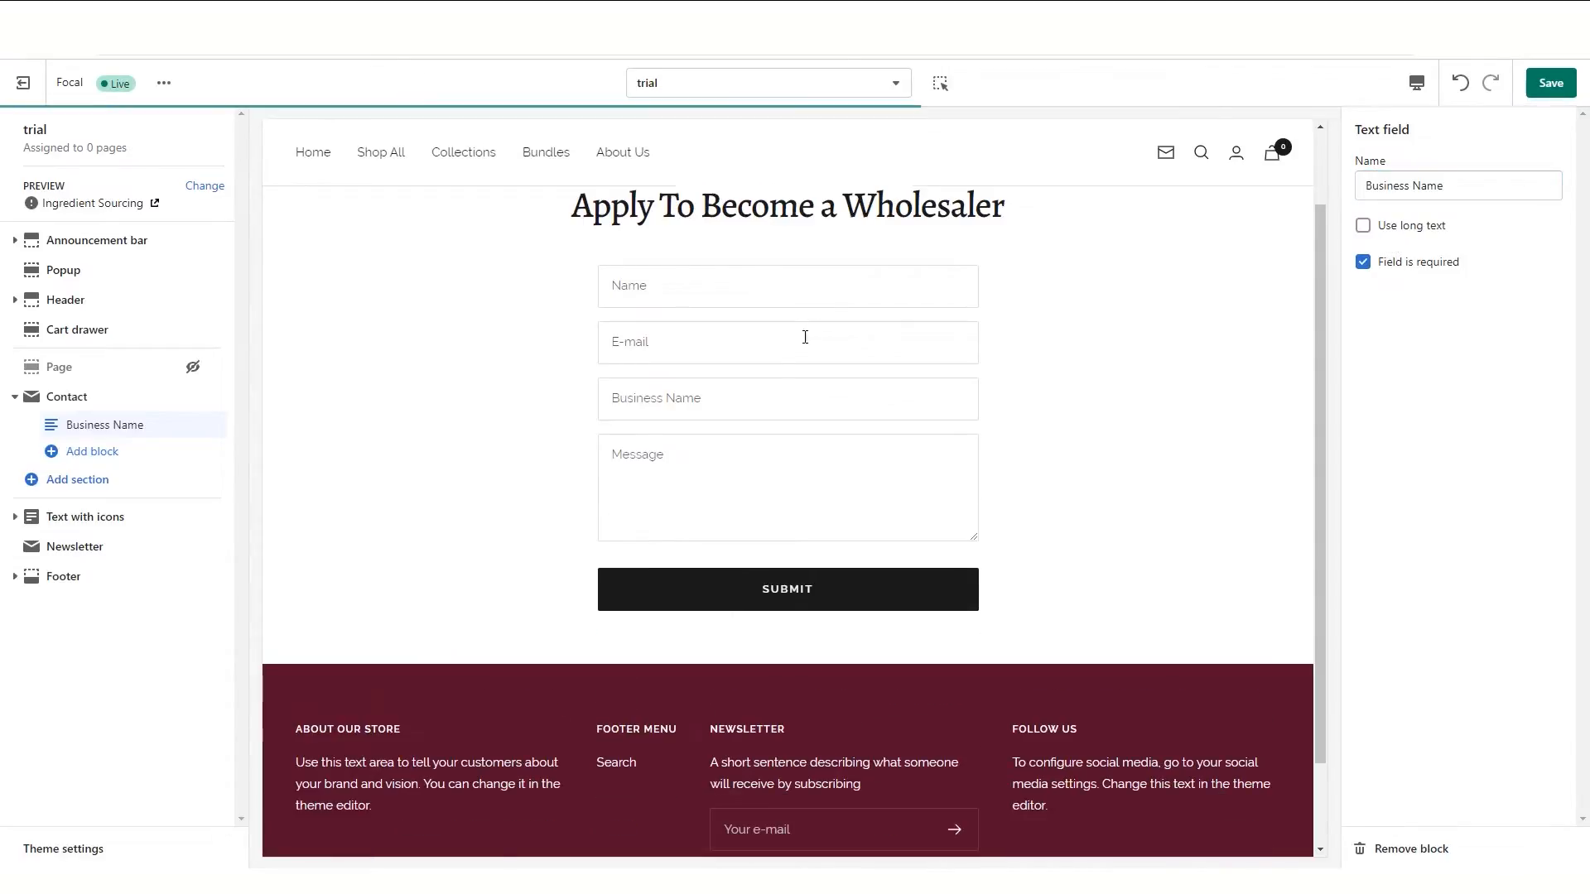
Step: Add a text field block named Website to the Contact section and make it required
{"action": "left_click", "coordinate": [103, 453]}
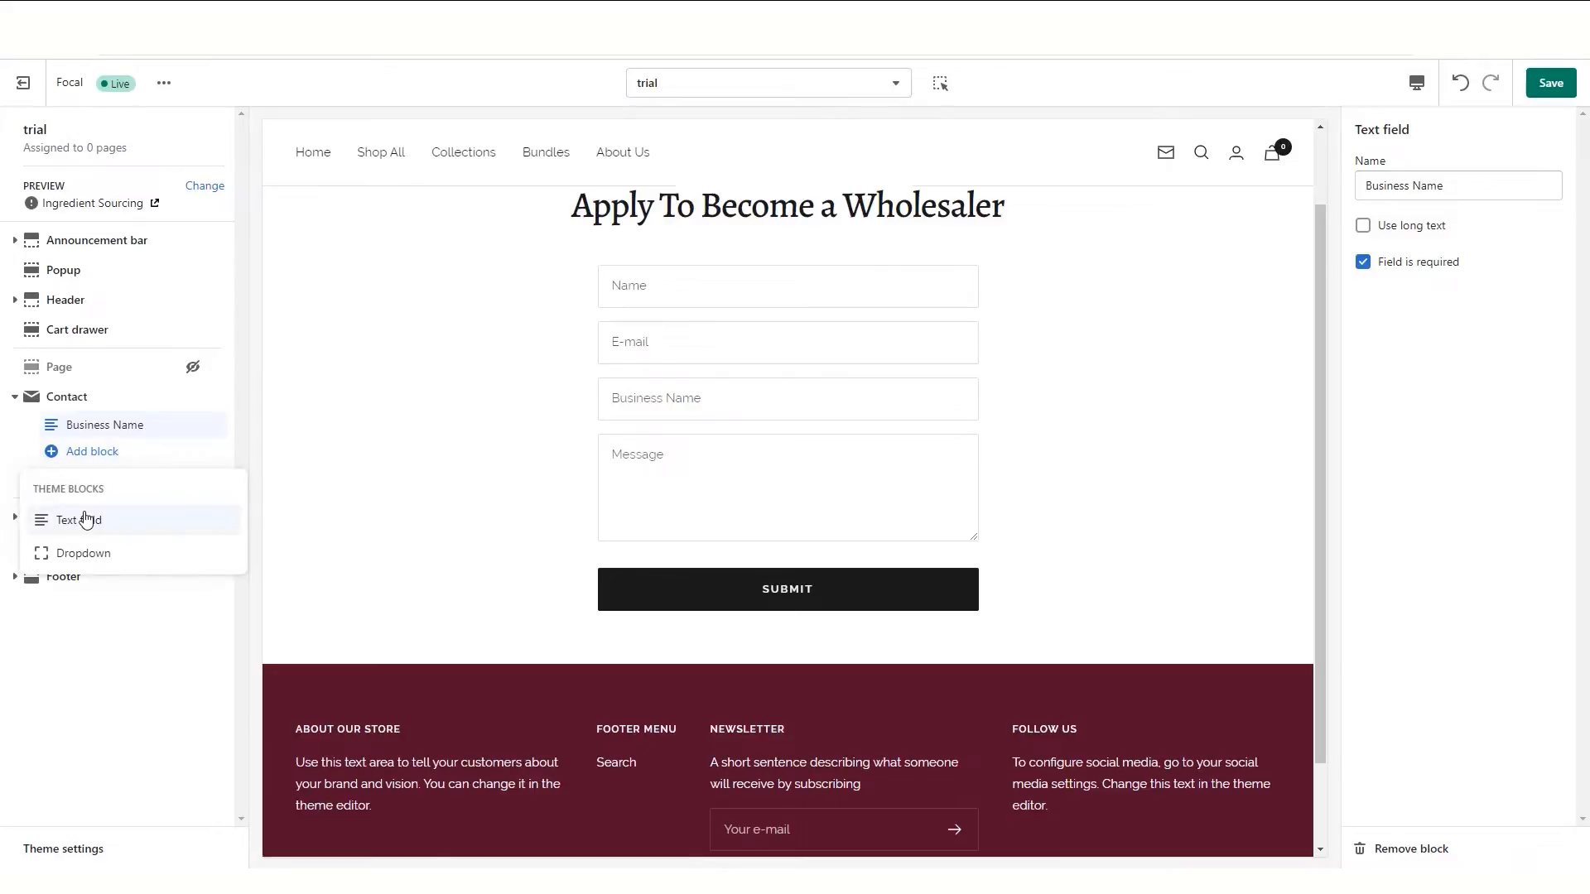
{"action": "left_click", "coordinate": [84, 518]}
{"action": "left_click_drag", "start_coordinate": [1434, 185], "coordinate": [1224, 165]}
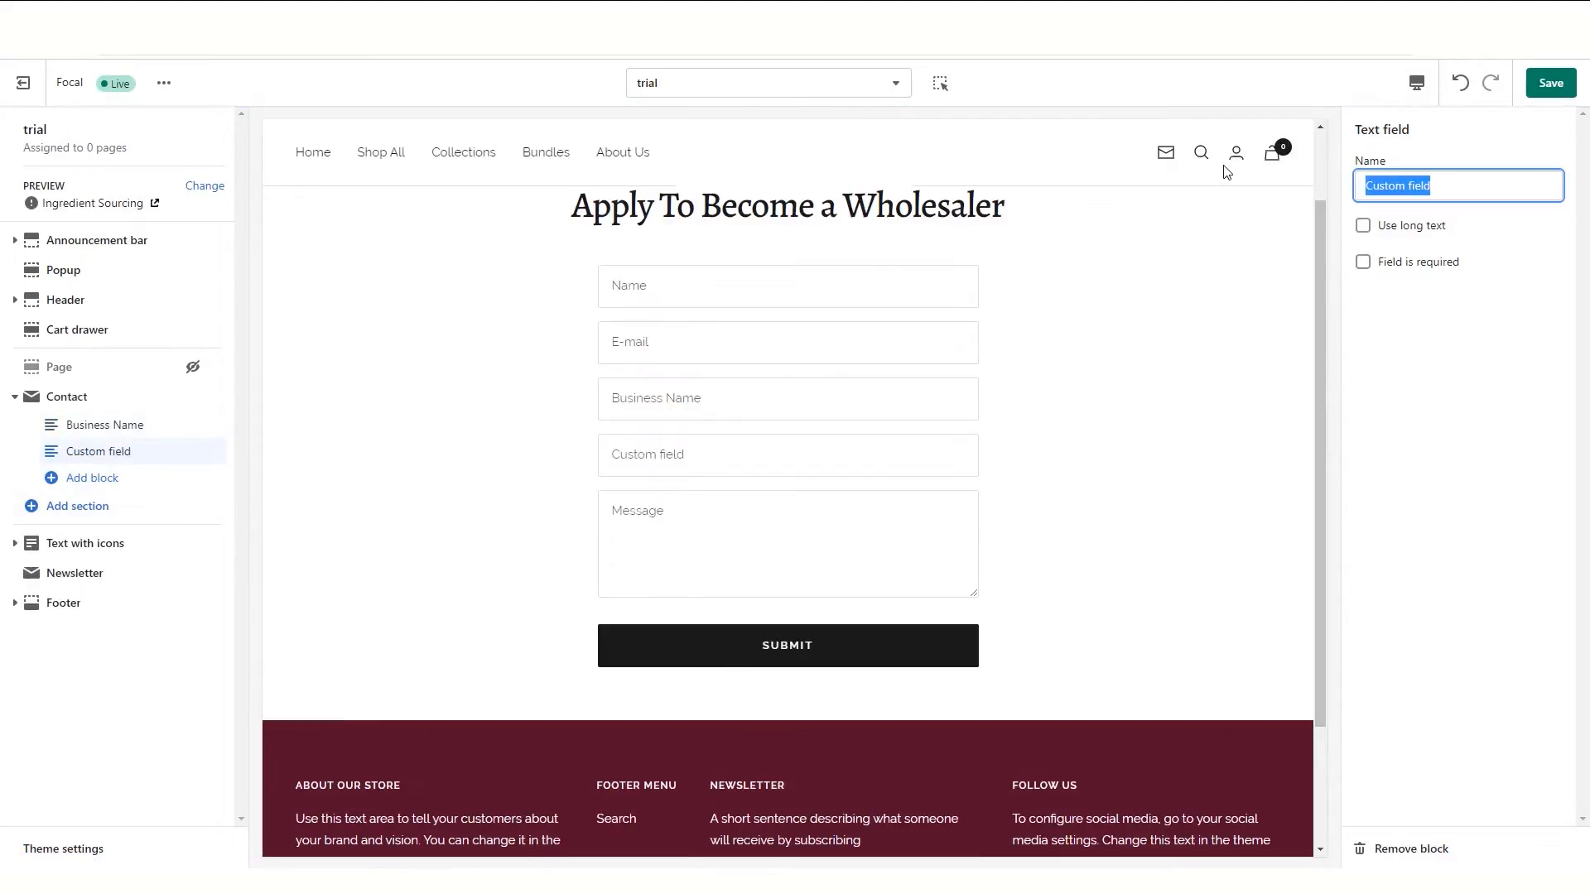
{"action": "type", "text": "Website"}
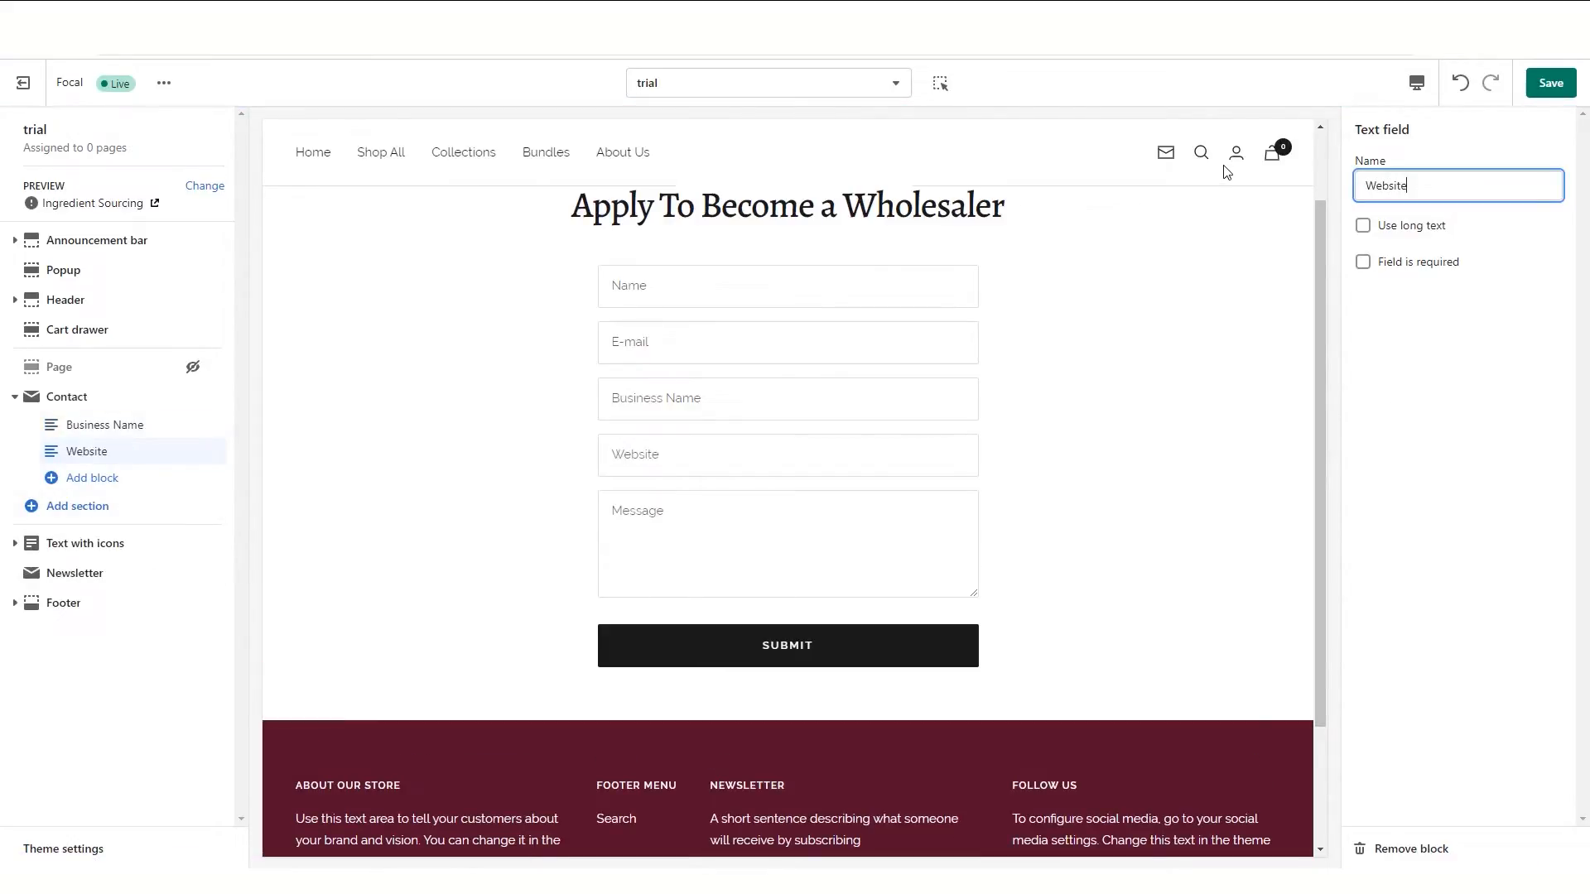
{"action": "left_click", "coordinate": [1430, 261]}
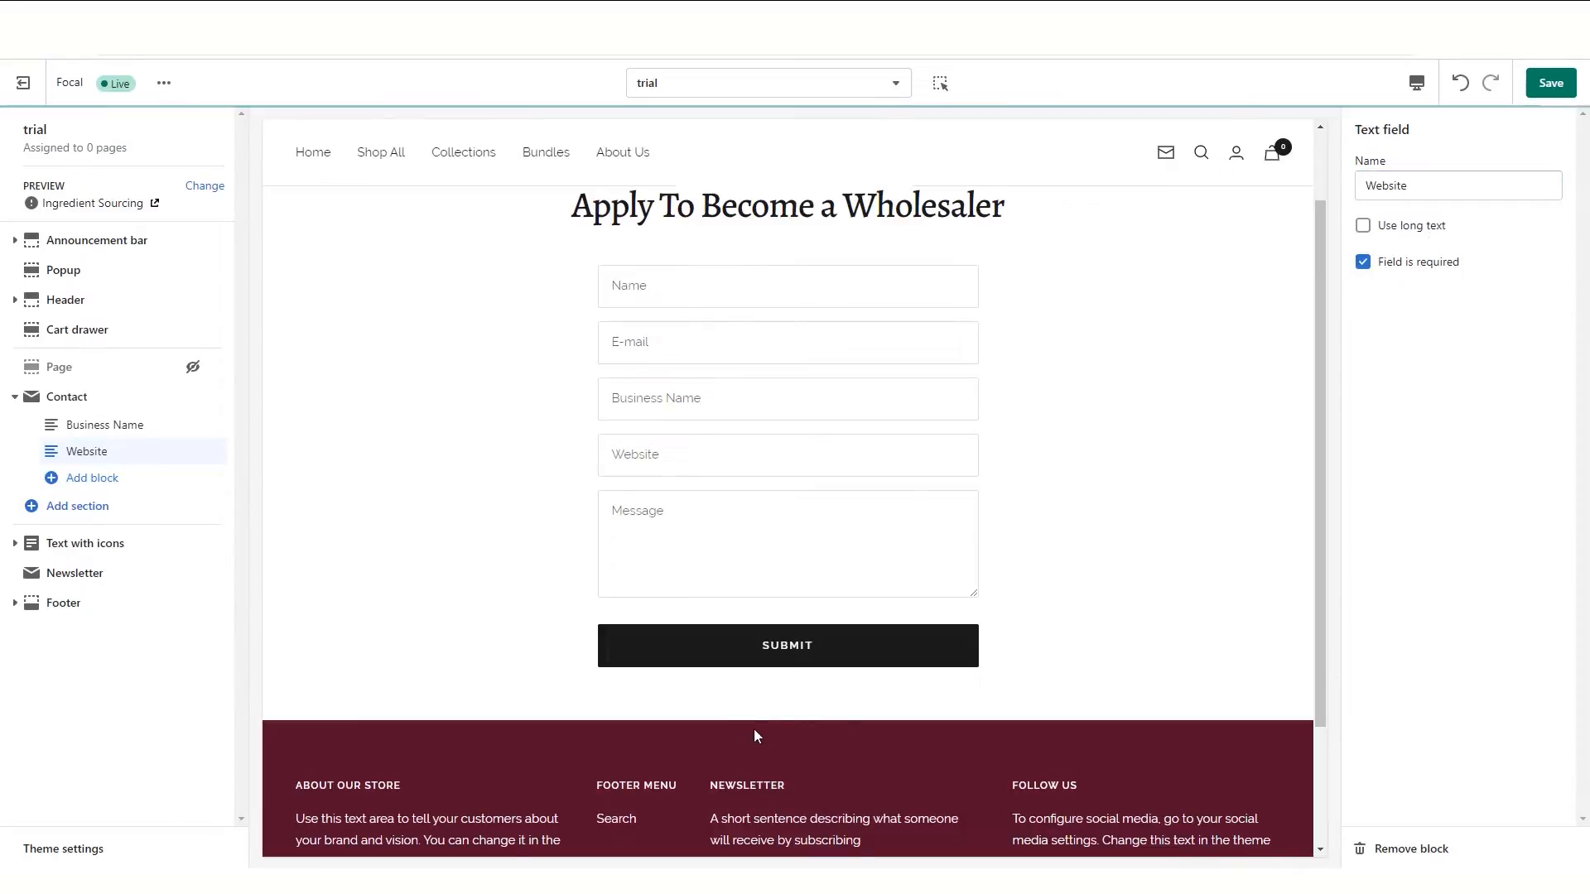
Step: Add another text field block to the Contact section, name it Phone Number and make it required
{"action": "left_click", "coordinate": [122, 480]}
{"action": "double_click", "coordinate": [1436, 185]}
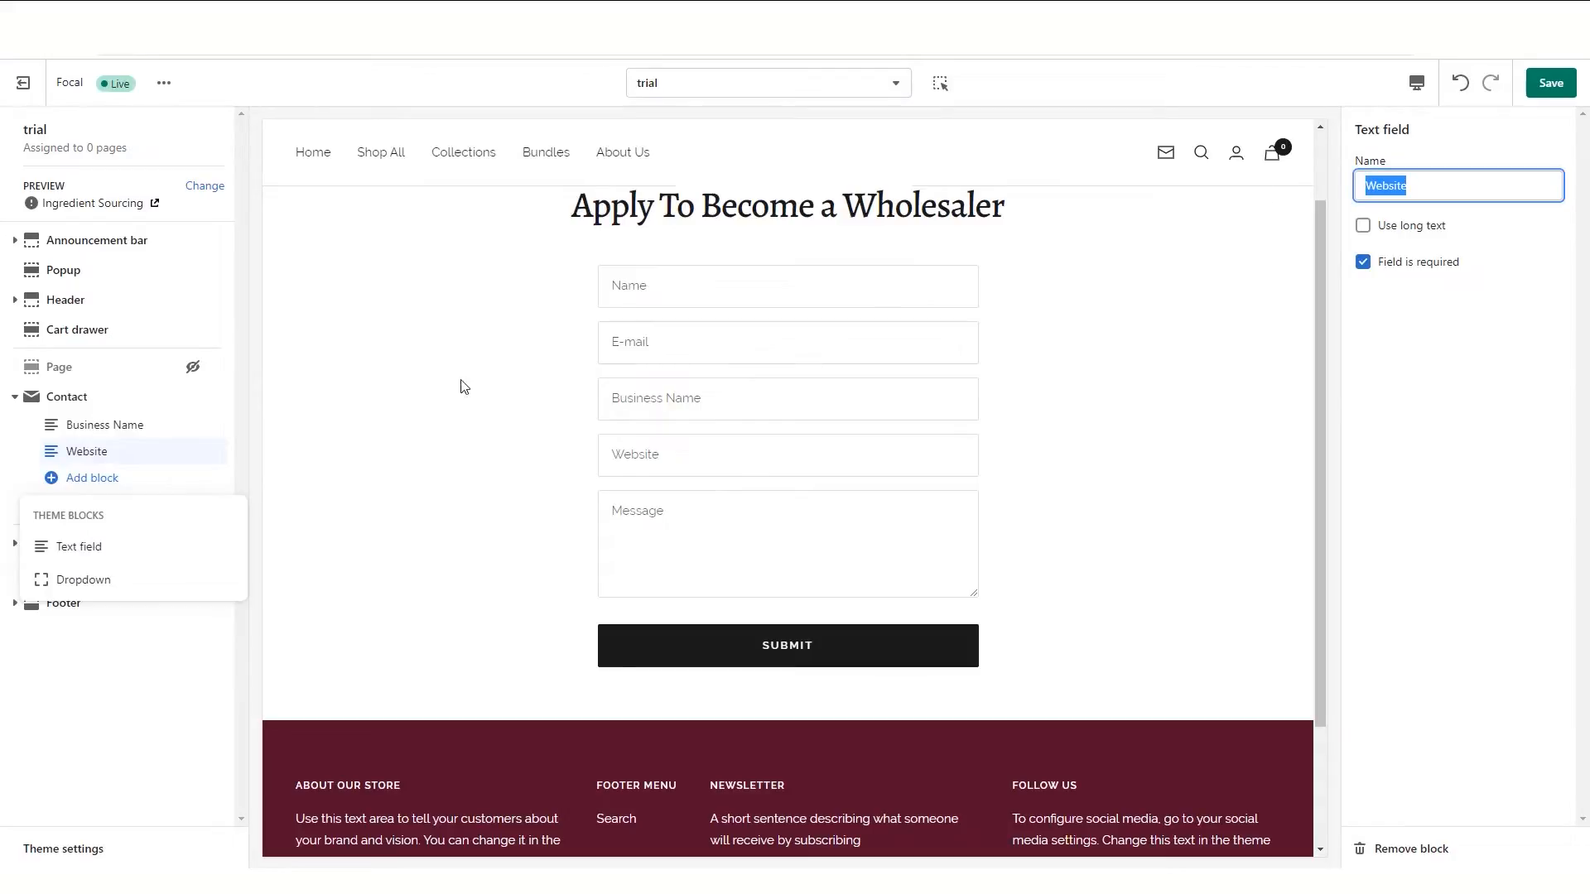
{"action": "left_click", "coordinate": [206, 549]}
{"action": "triple_click", "coordinate": [1430, 184]}
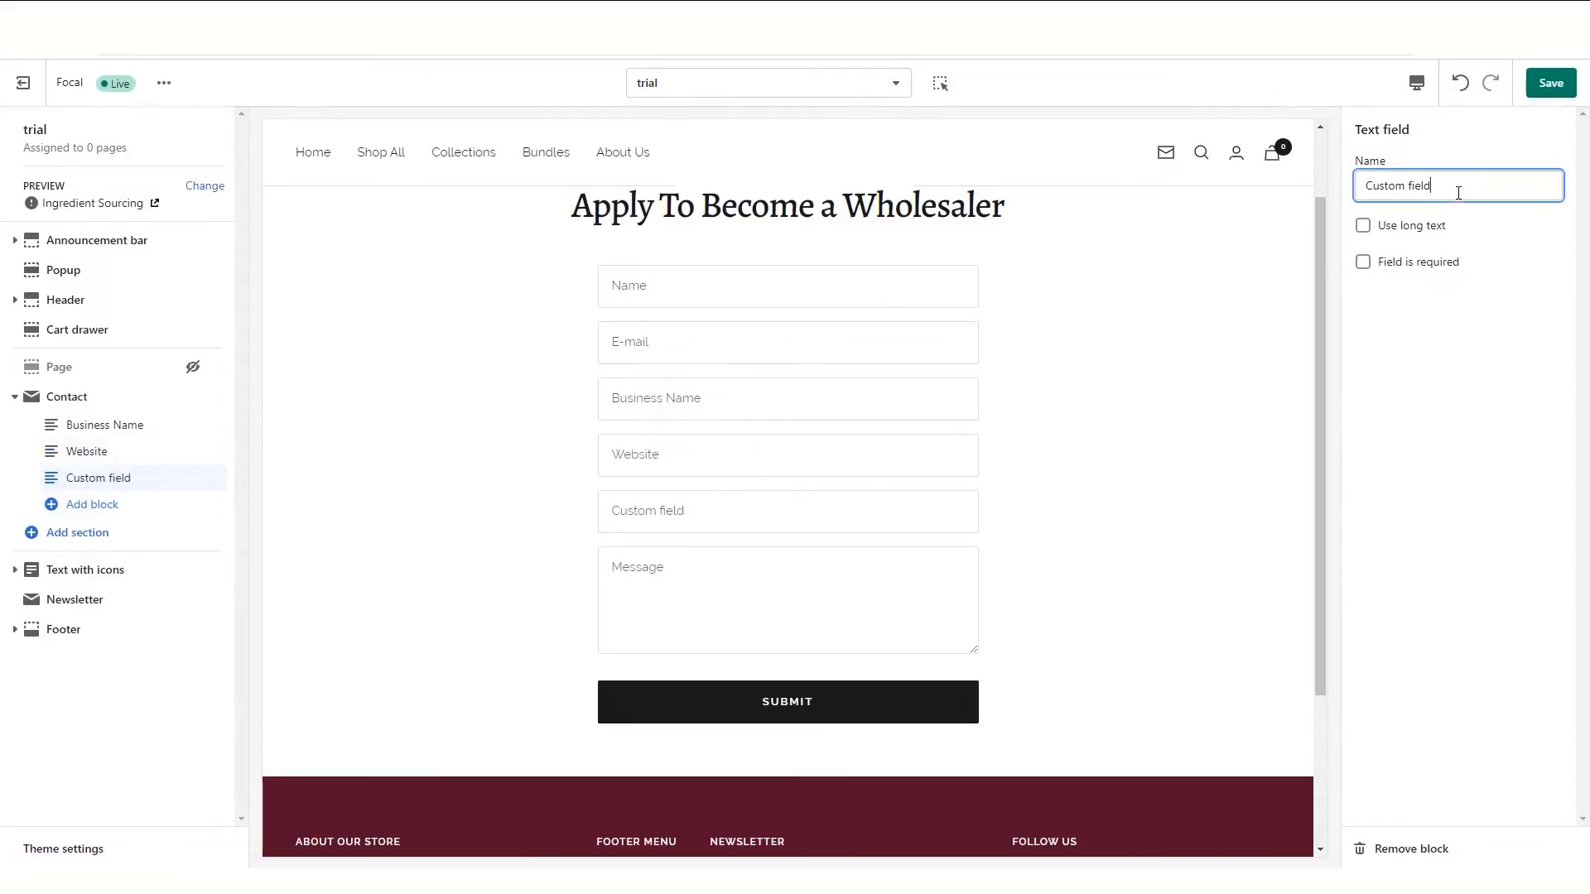
{"action": "type", "text": "Phon"}
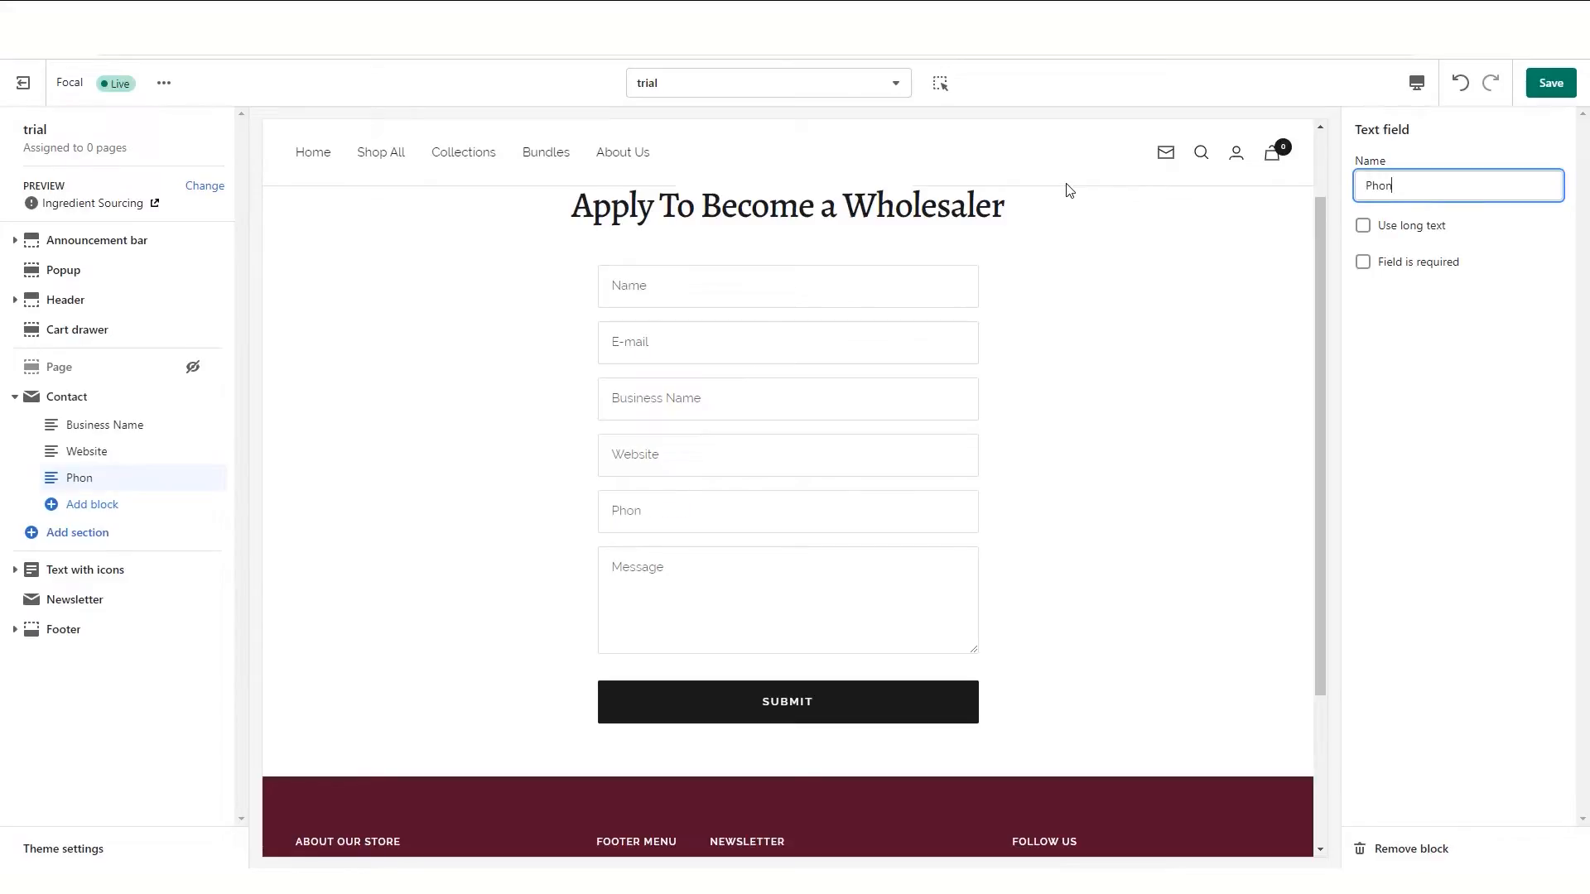
{"action": "type", "text": "e Number"}
{"action": "left_click", "coordinate": [1419, 264]}
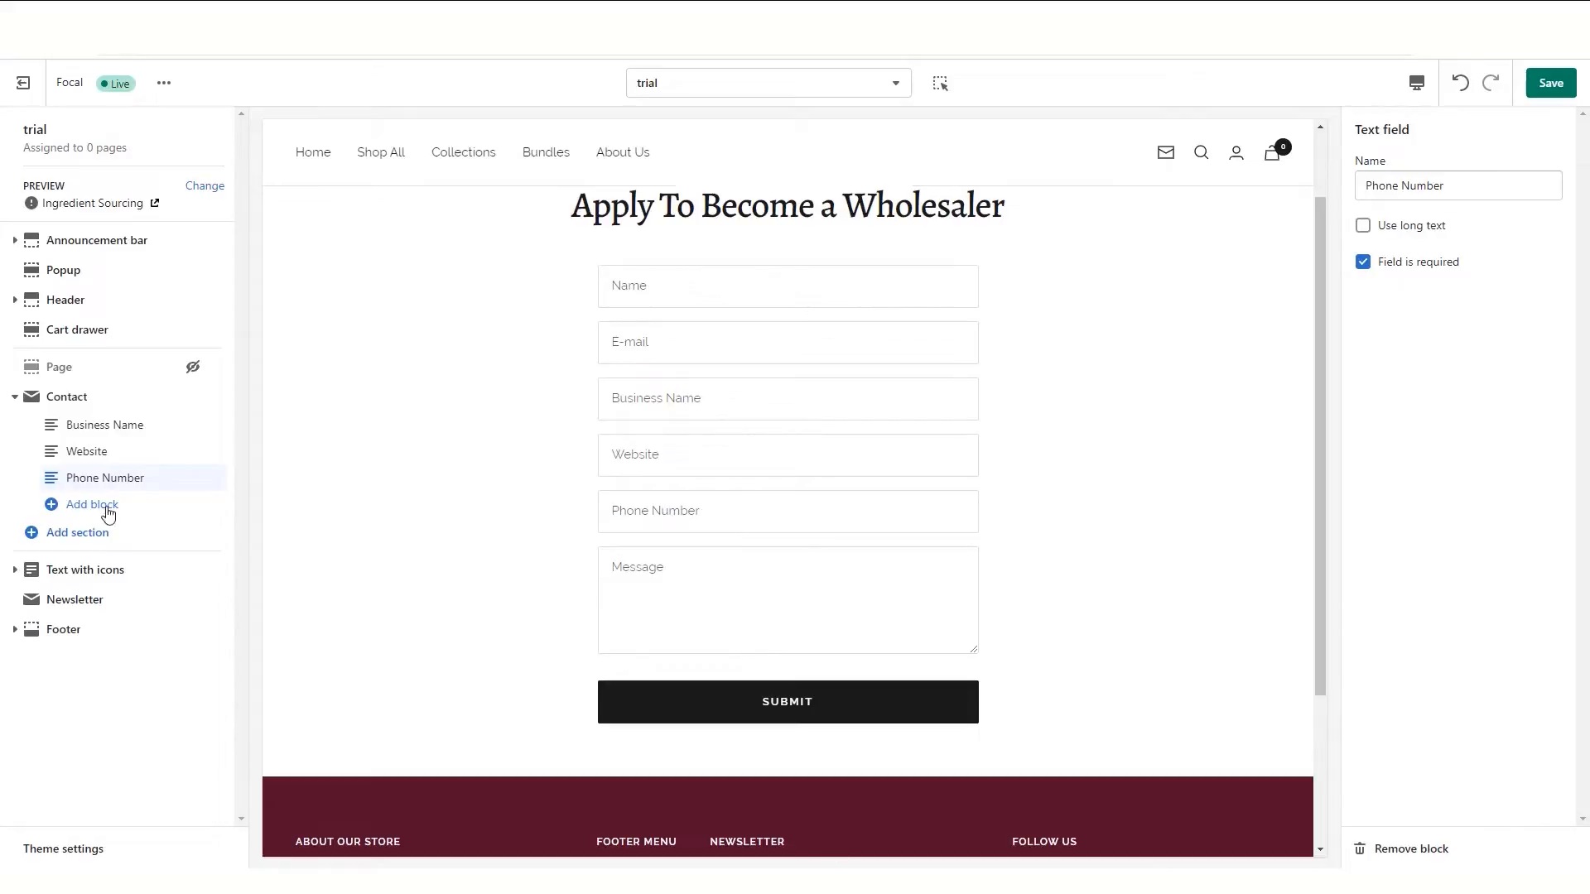
Step: Browse the theme sections available for the trial template and look over the I-N partner page as a reference
{"action": "left_click", "coordinate": [71, 534]}
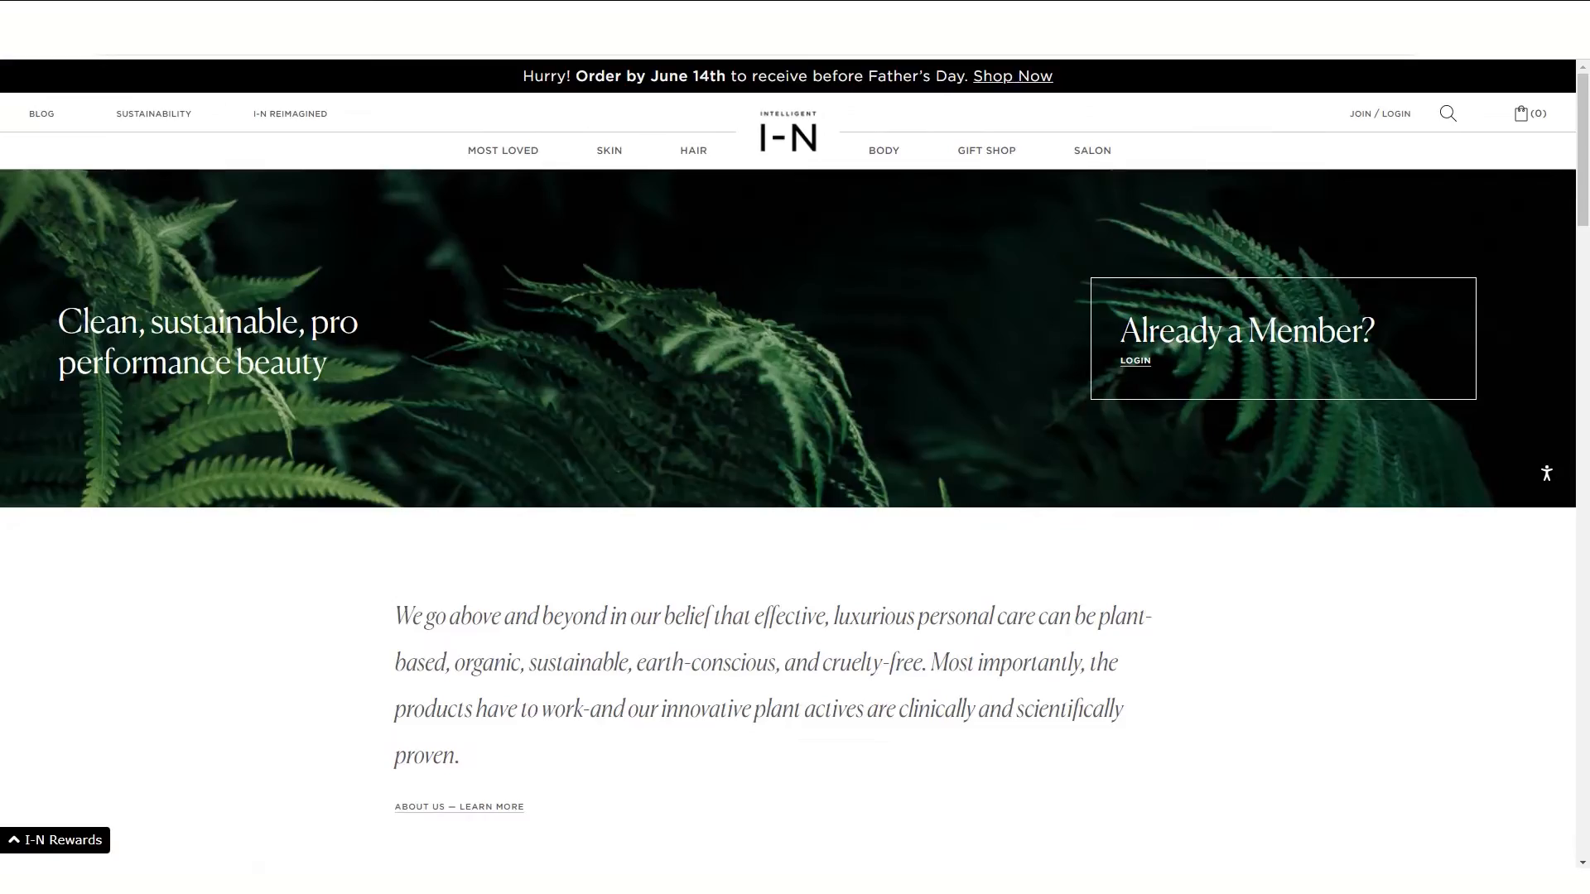
{"action": "scroll", "coordinate": [1588, 323], "scroll_direction": "down", "scroll_amount": 15}
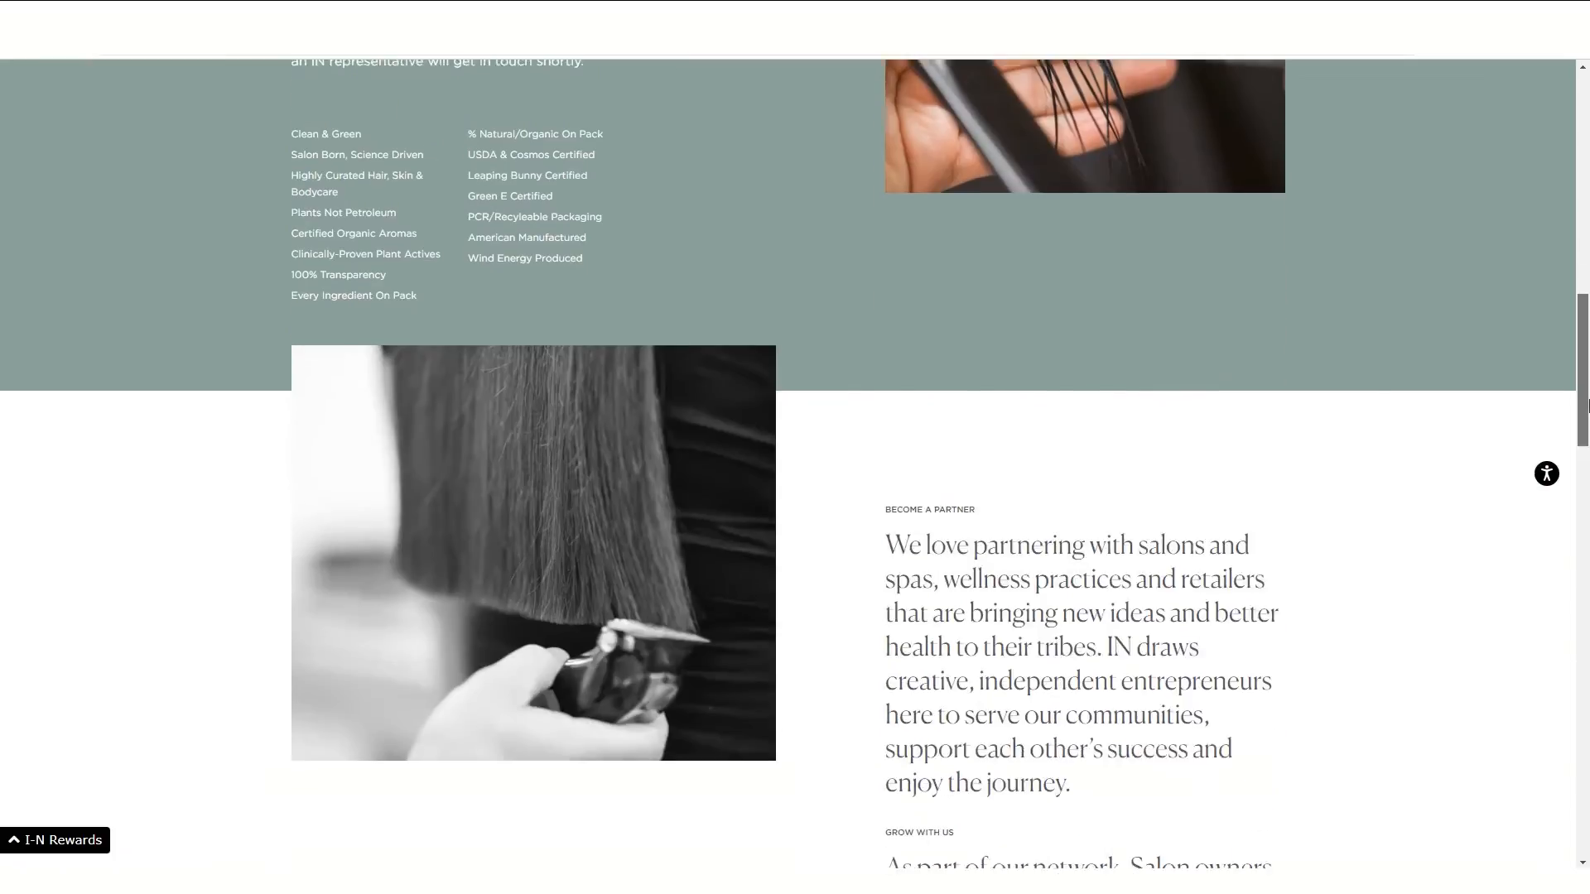
{"action": "left_click_drag", "start_coordinate": [1588, 406], "coordinate": [1587, 91]}
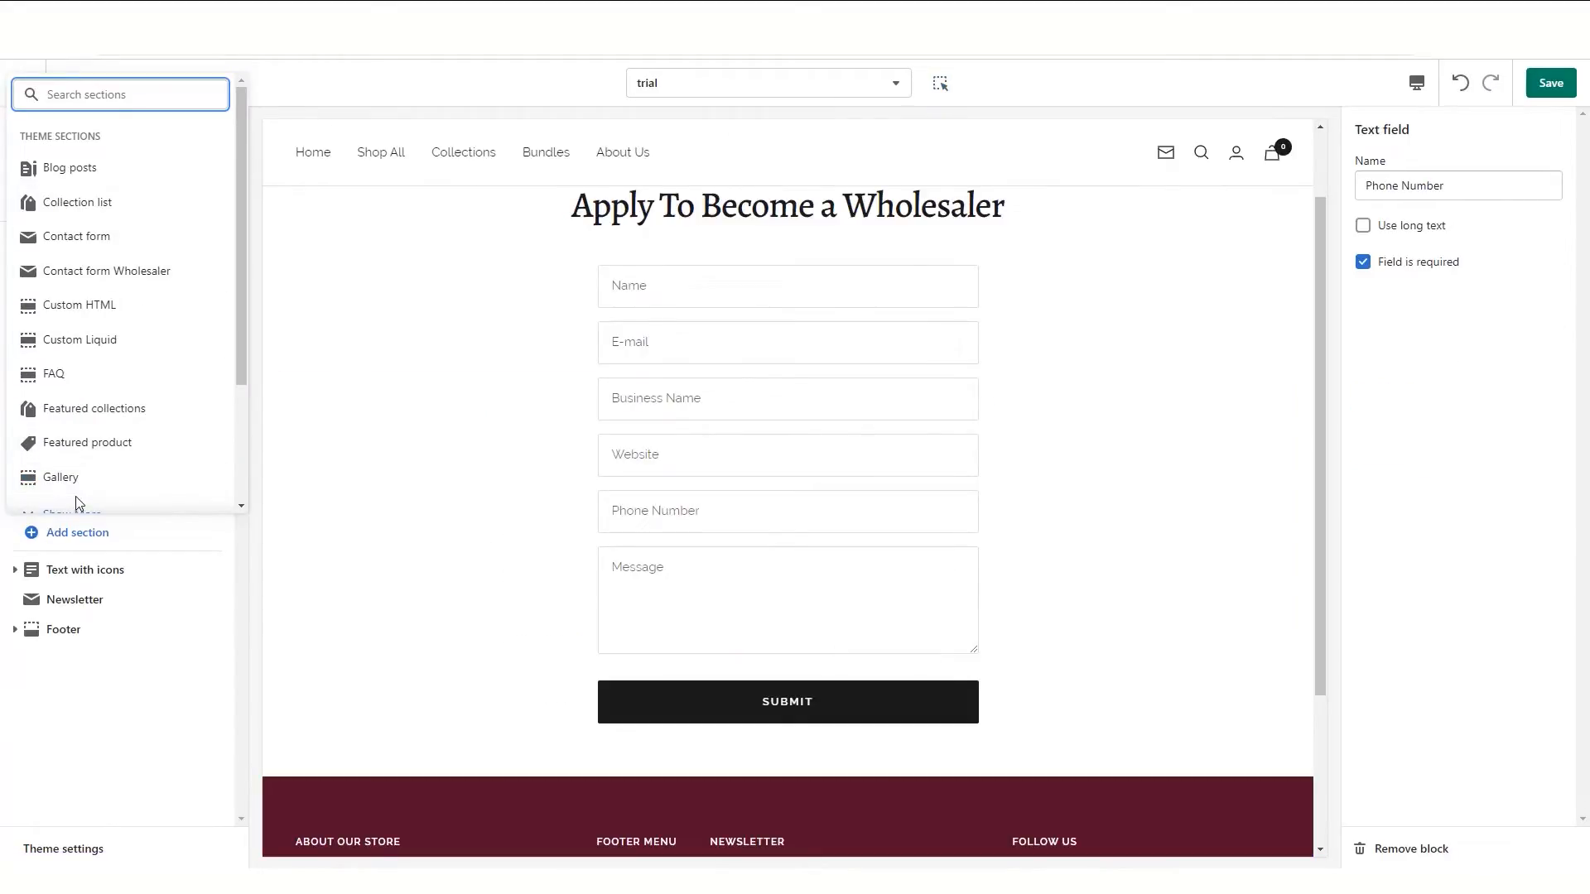
{"action": "scroll", "coordinate": [71, 473], "scroll_direction": "down", "scroll_amount": 1}
{"action": "left_click", "coordinate": [72, 431]}
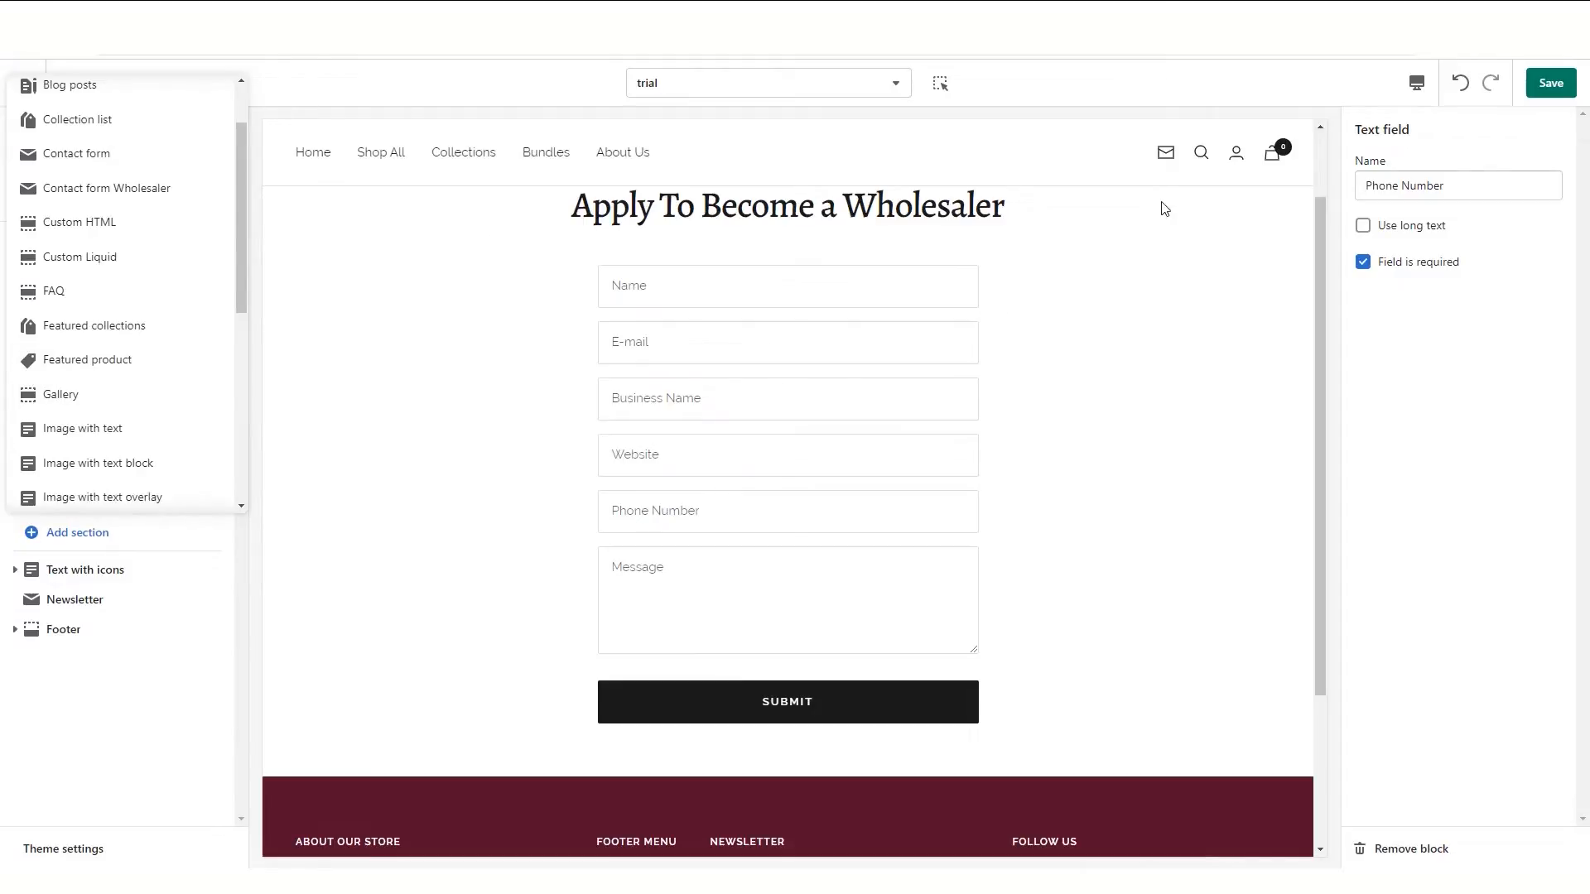
{"action": "scroll", "coordinate": [73, 429], "scroll_direction": "down", "scroll_amount": 3}
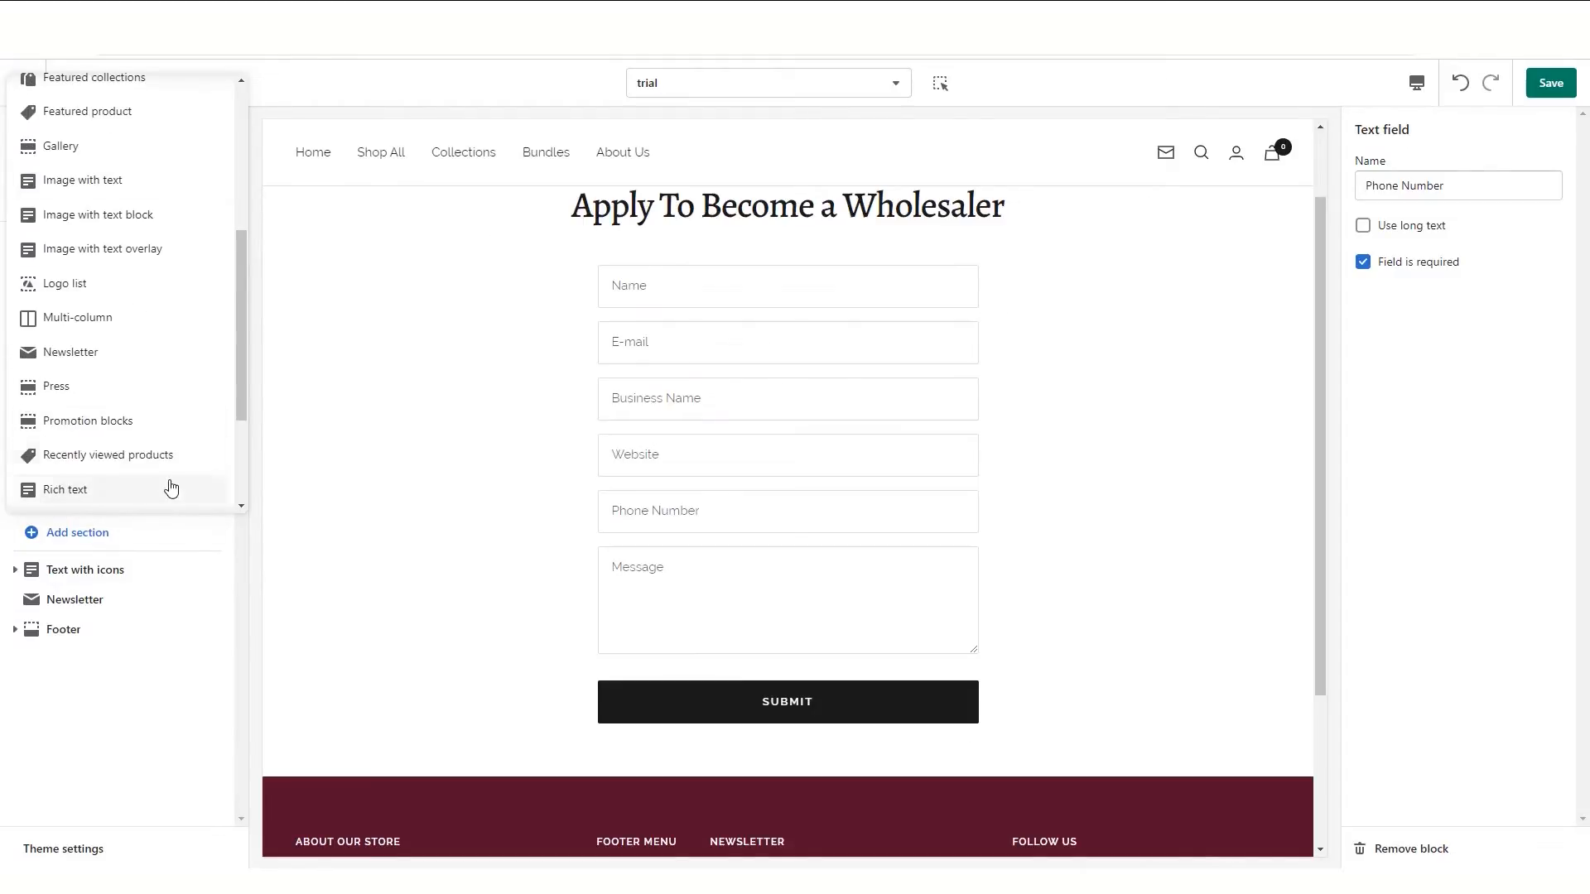
{"action": "left_click", "coordinate": [691, 667]}
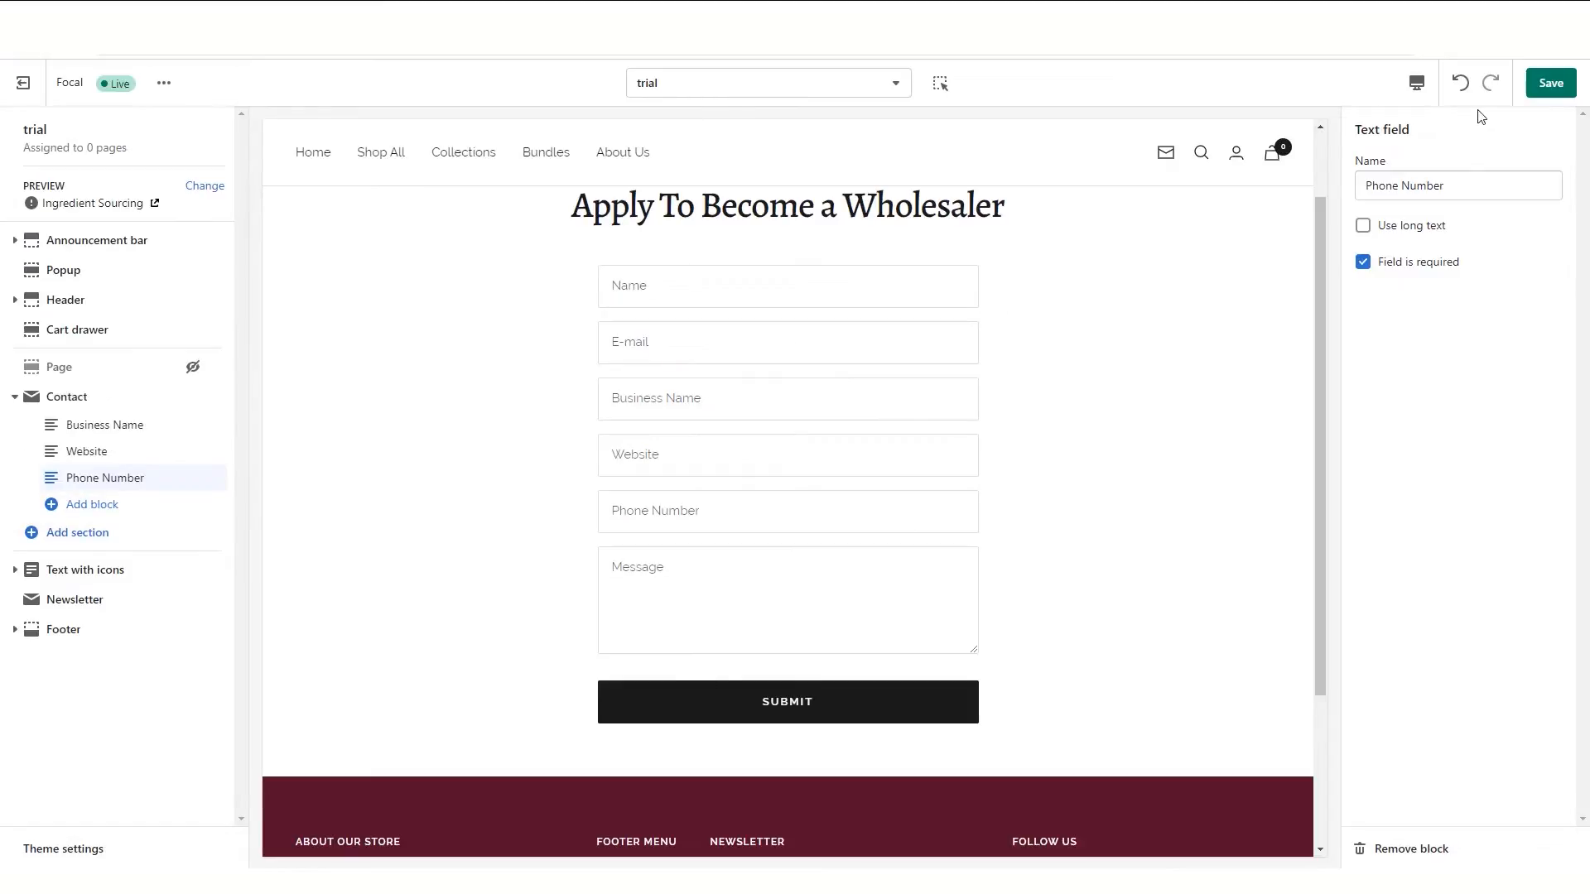
Step: Save the trial template and exit the theme editor
{"action": "left_click", "coordinate": [1549, 83]}
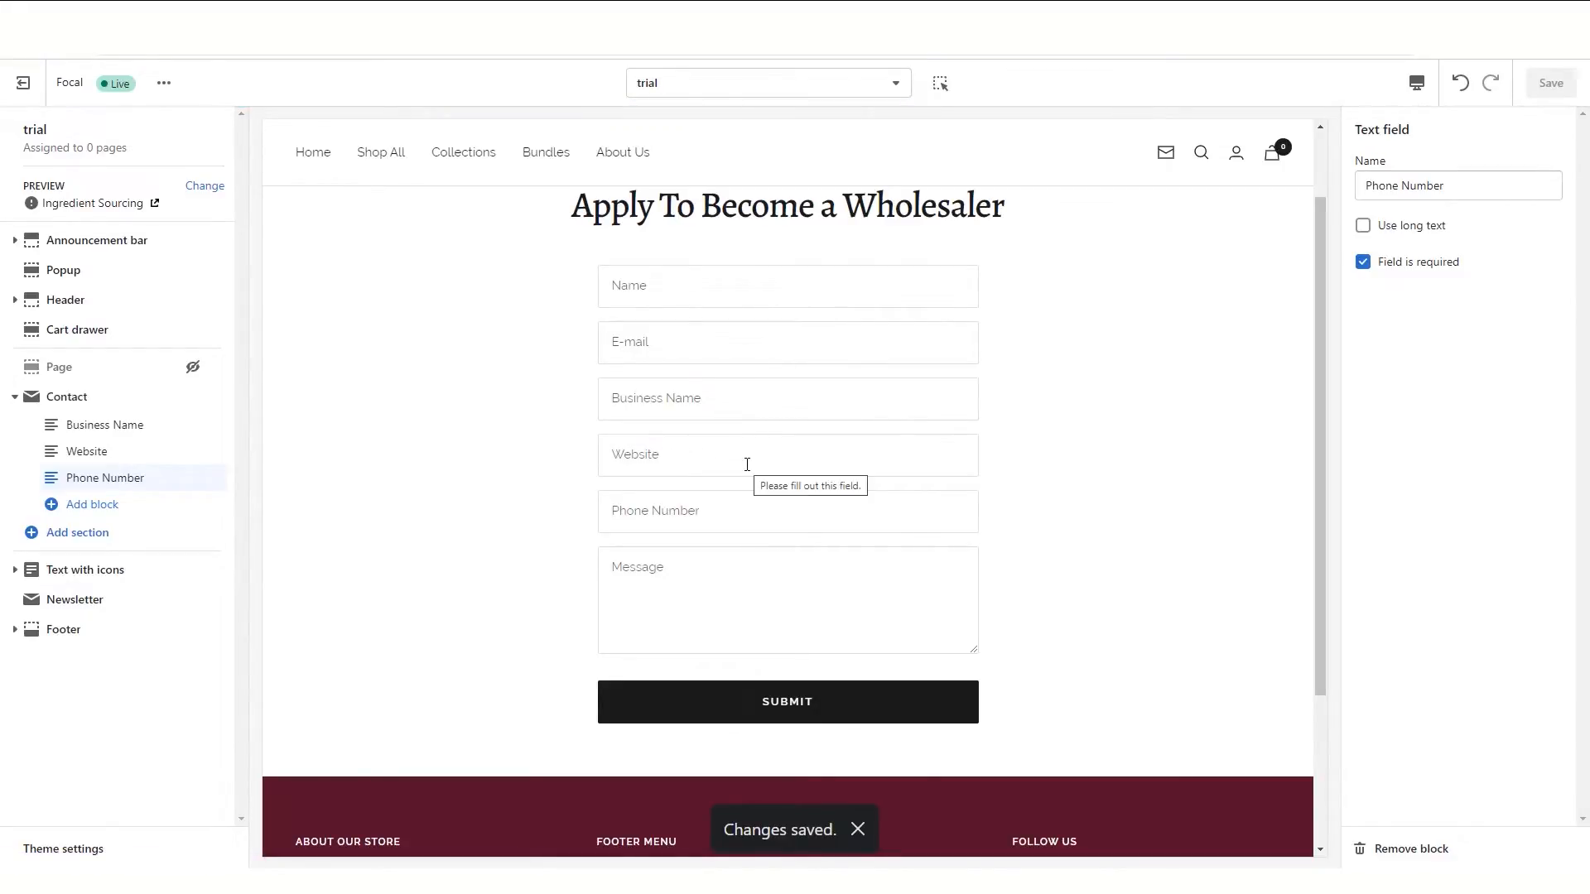
{"action": "left_click", "coordinate": [23, 93]}
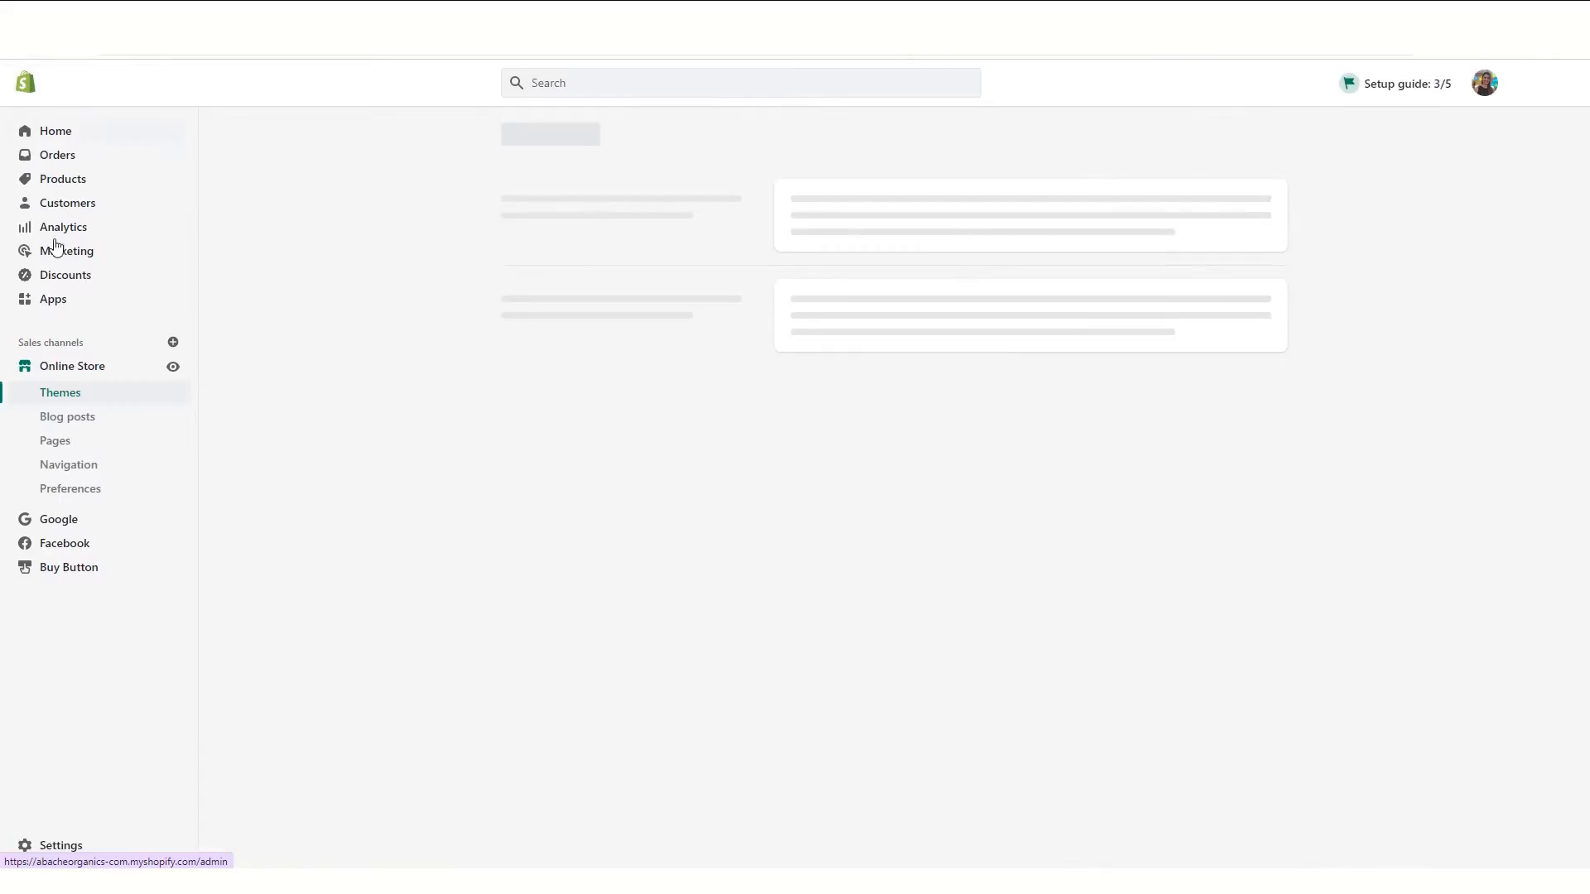
Step: Create and save a new online store page titled "trial" that uses the trial theme template
{"action": "left_click", "coordinate": [73, 447]}
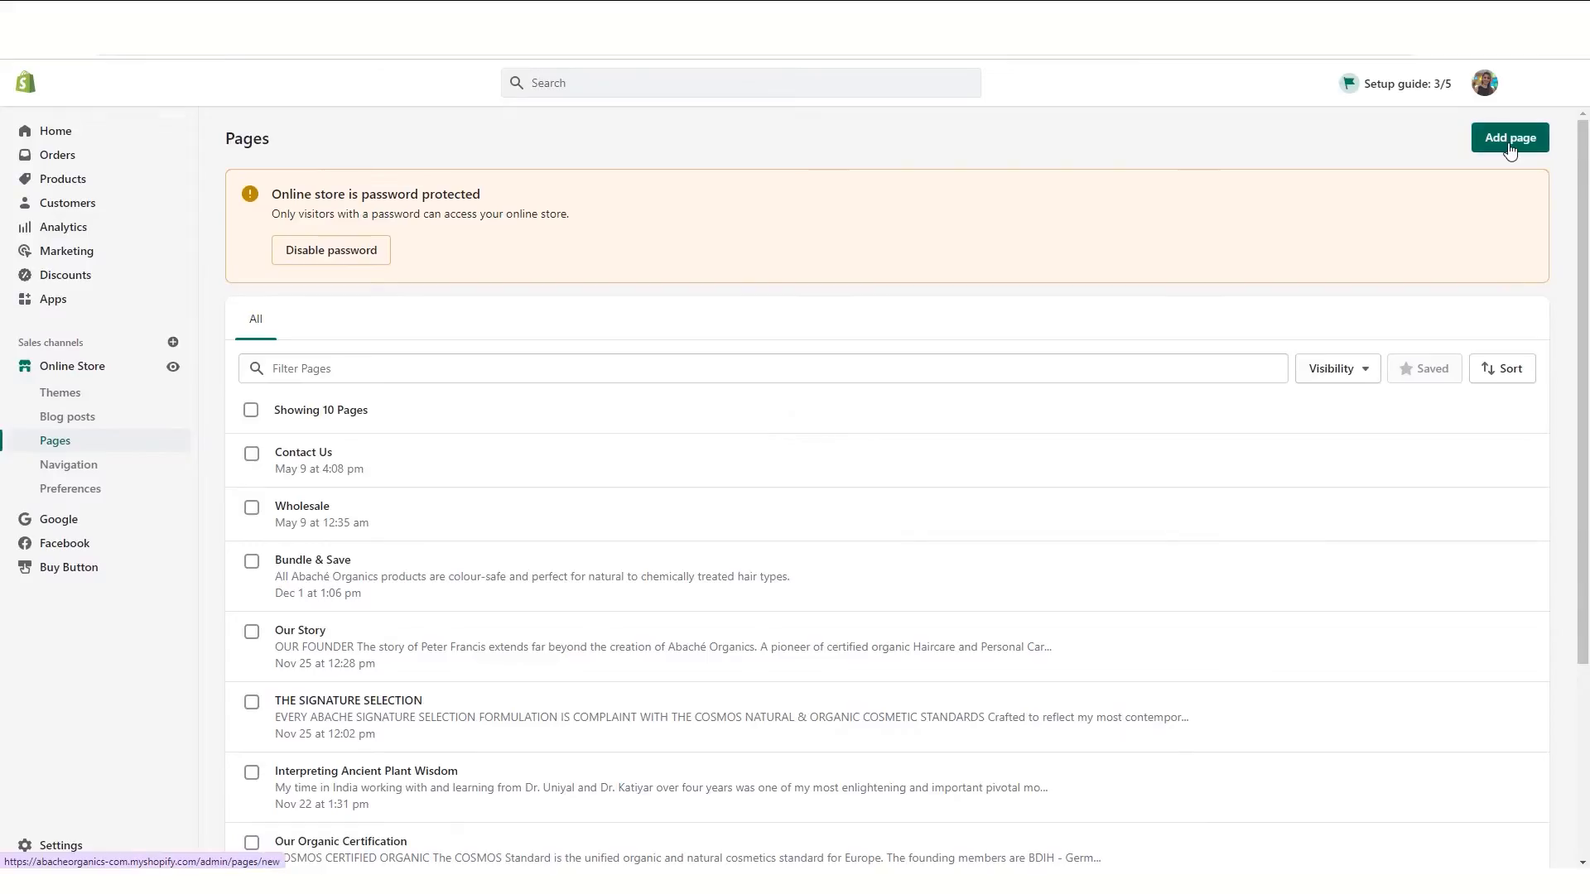
{"action": "left_click", "coordinate": [1509, 145]}
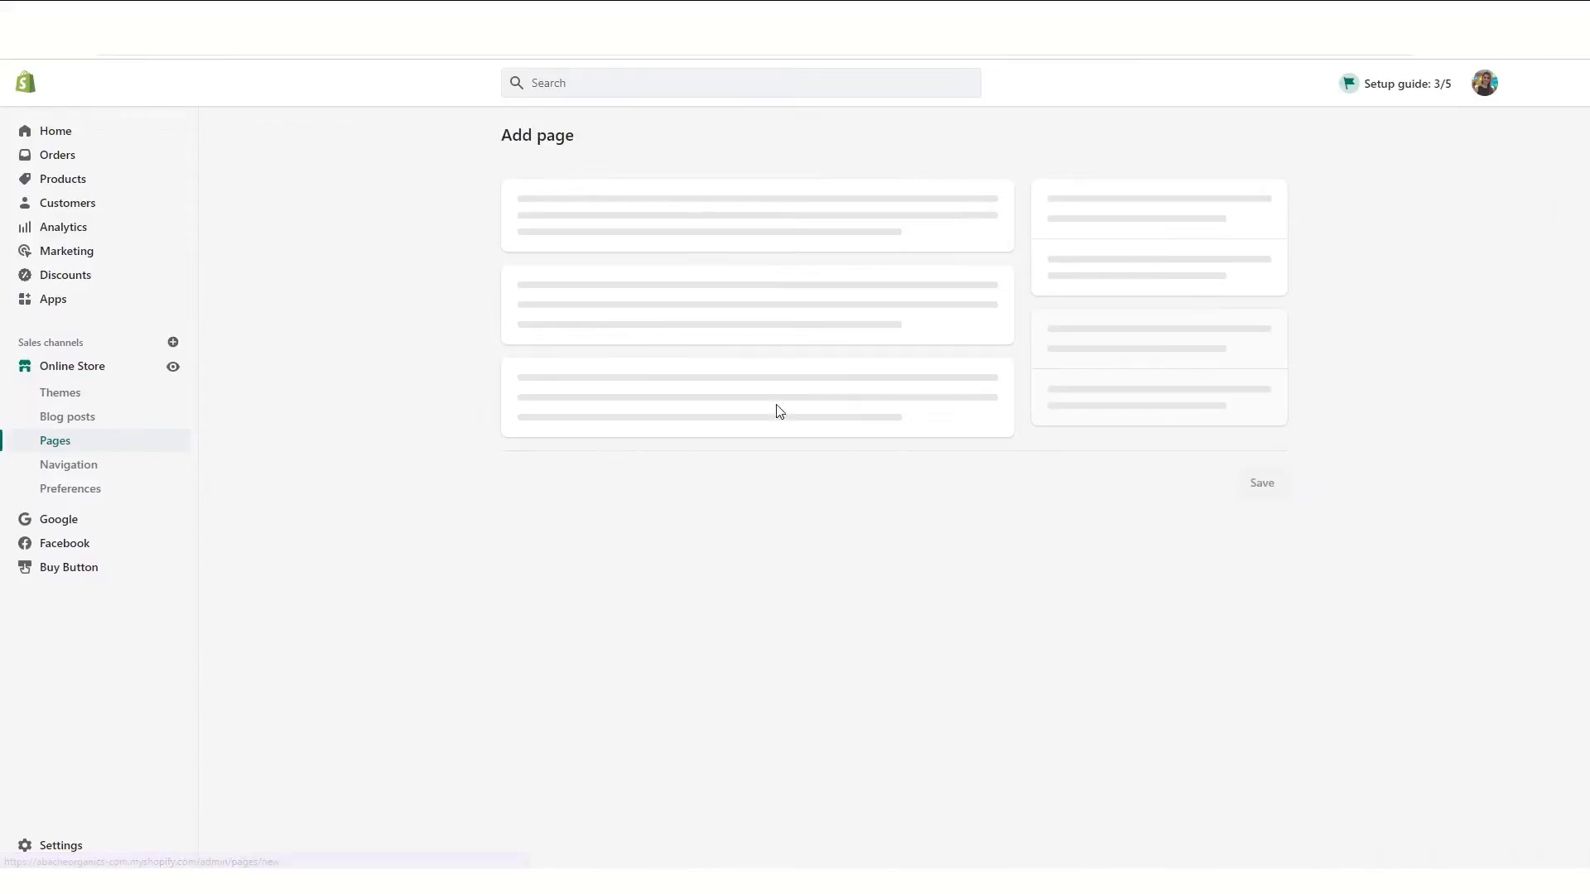
{"action": "left_click", "coordinate": [651, 223]}
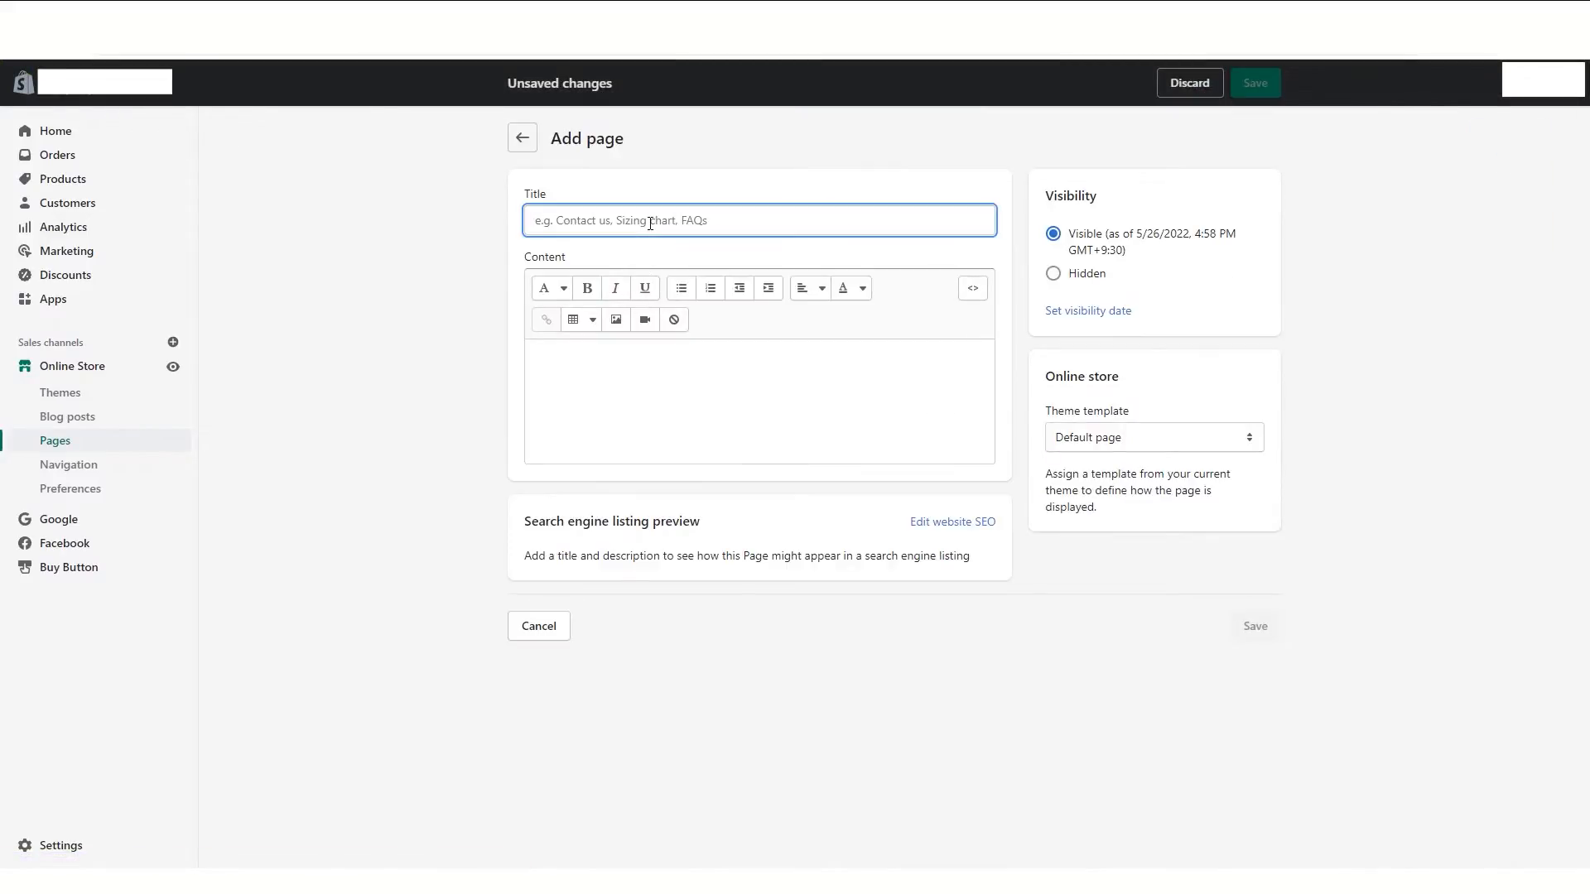
{"action": "type", "text": "trial"}
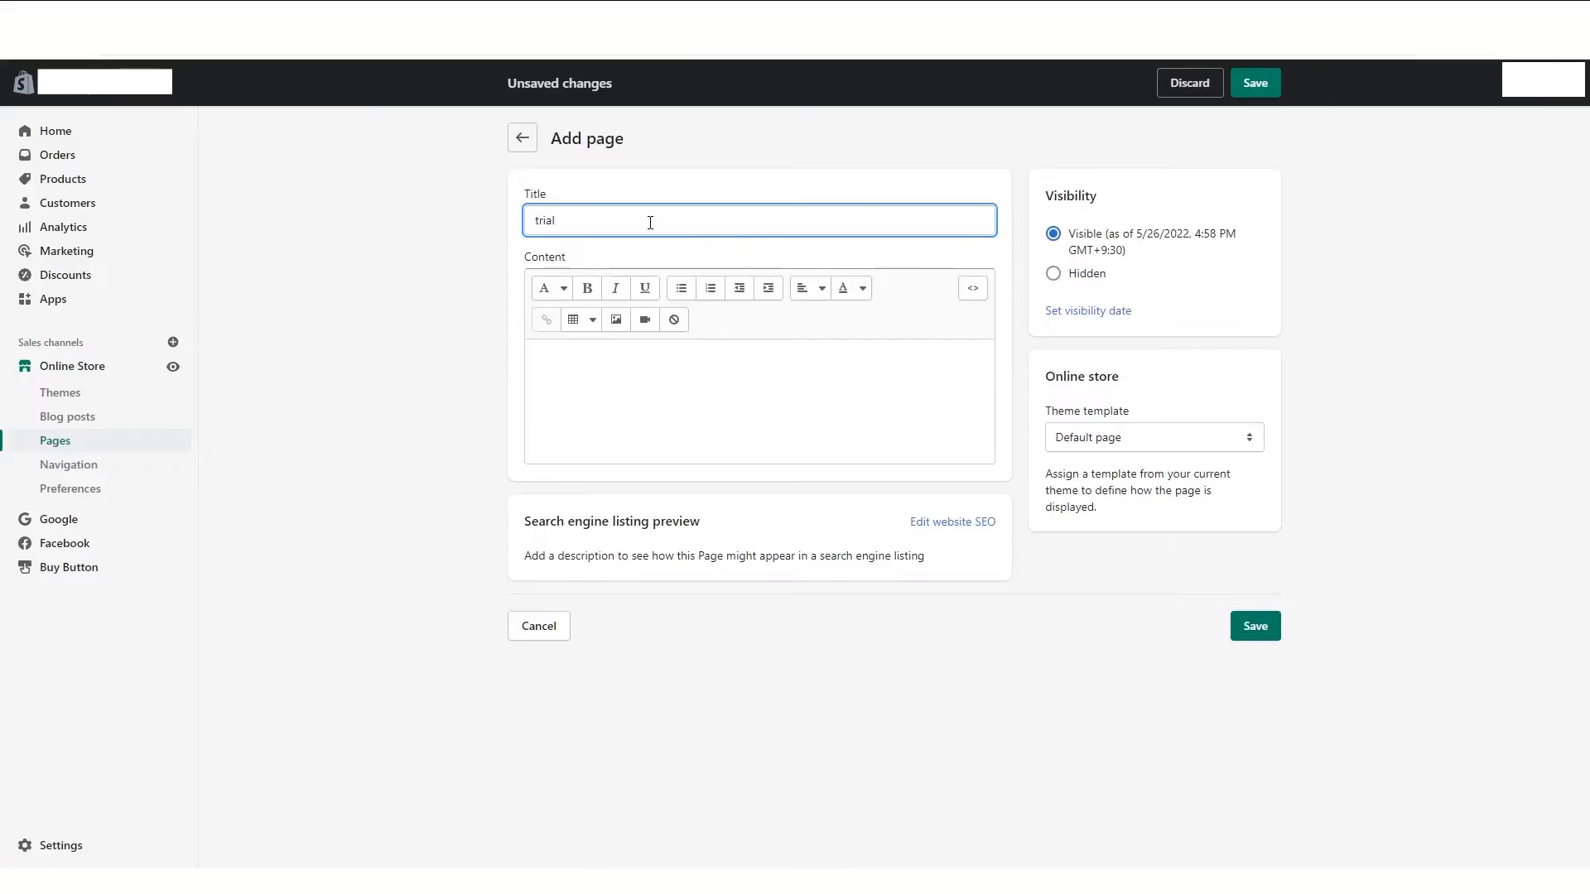
{"action": "left_click", "coordinate": [1162, 436]}
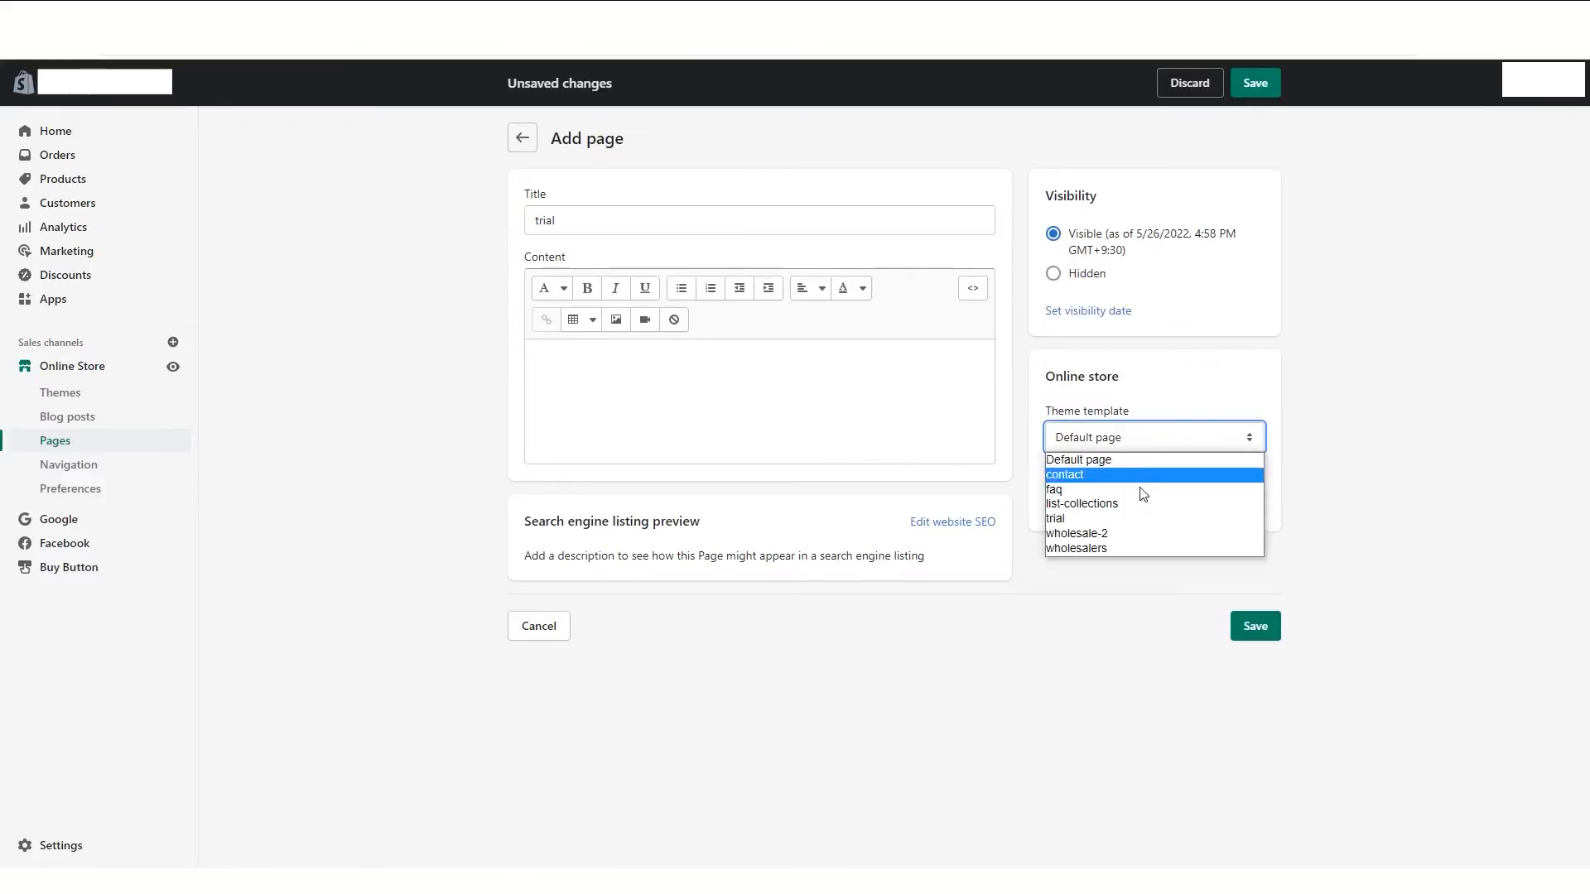
{"action": "left_click", "coordinate": [1142, 519]}
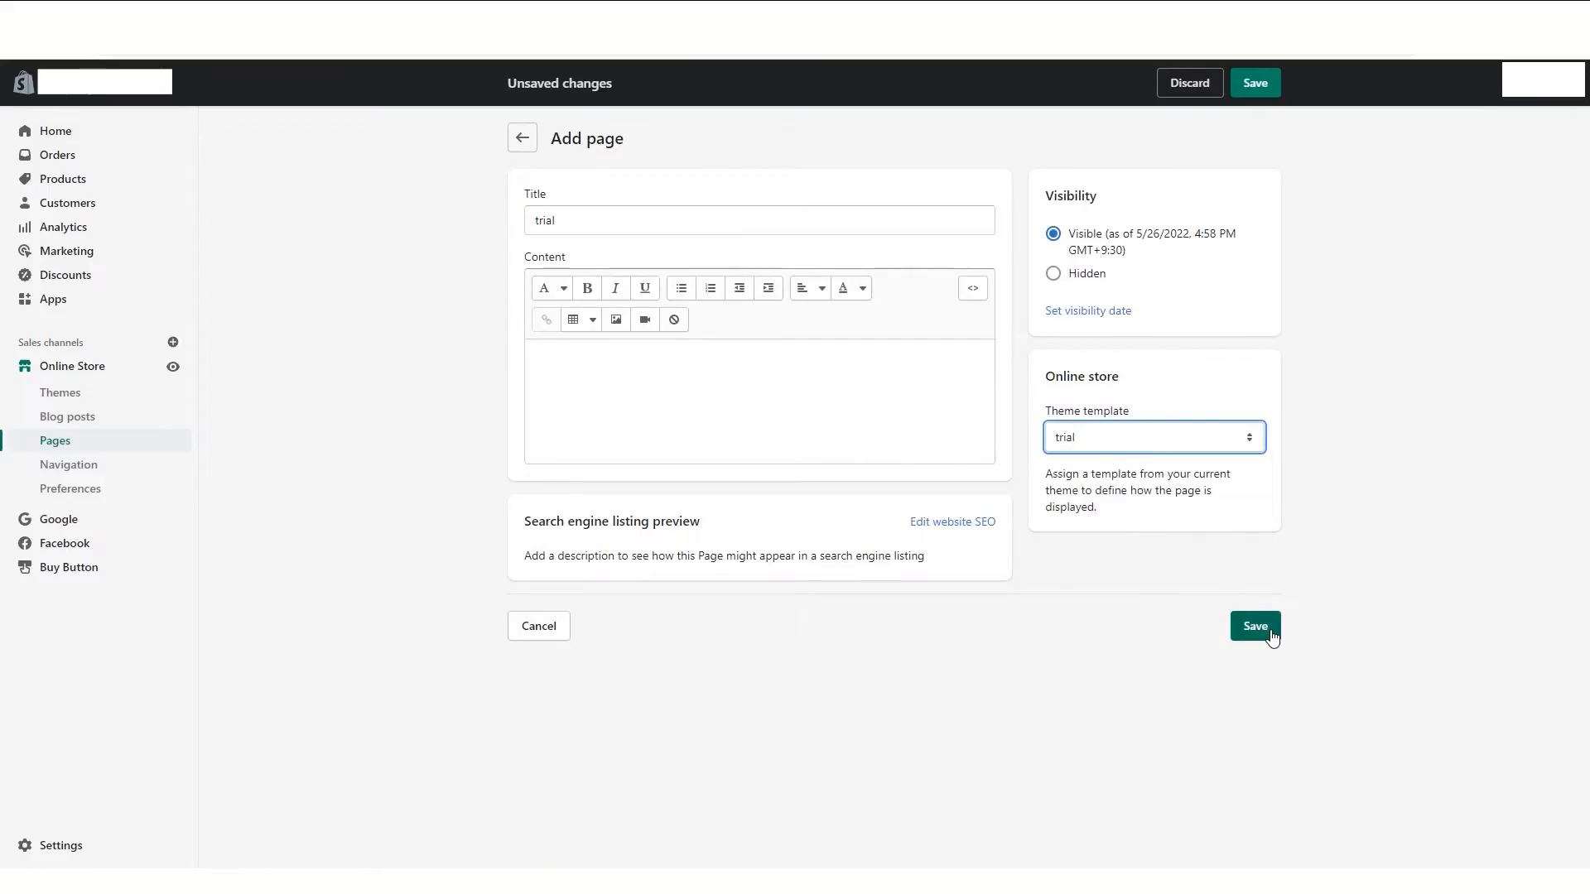
{"action": "left_click", "coordinate": [1256, 627]}
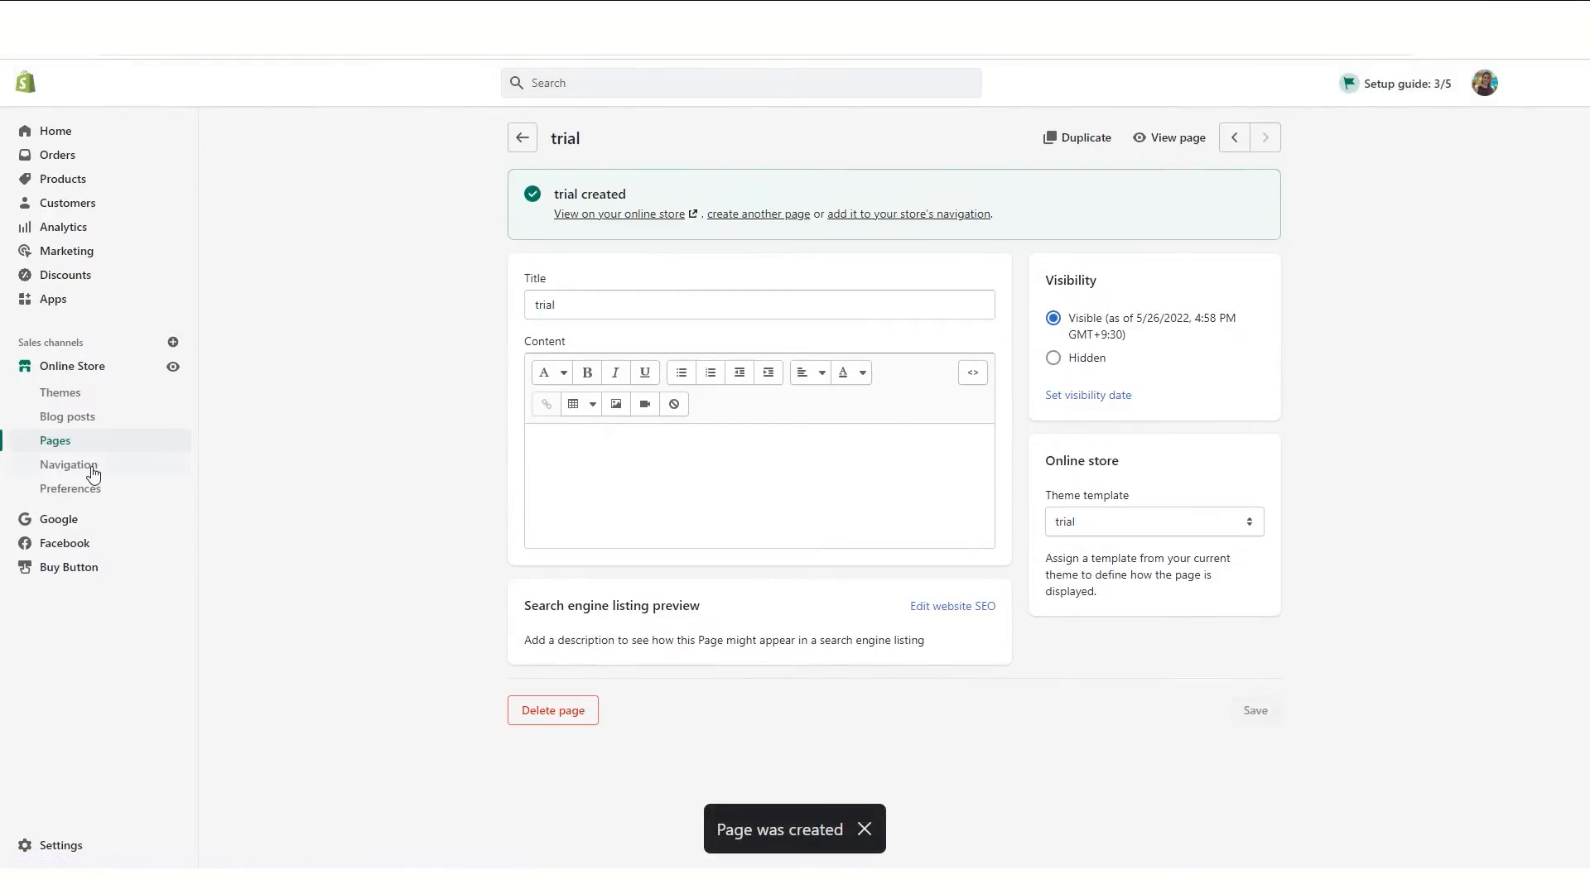
Step: Add a menu item named Wholesale to the Main menu, link it to the Wholesale page and save the menu
{"action": "left_click", "coordinate": [92, 469]}
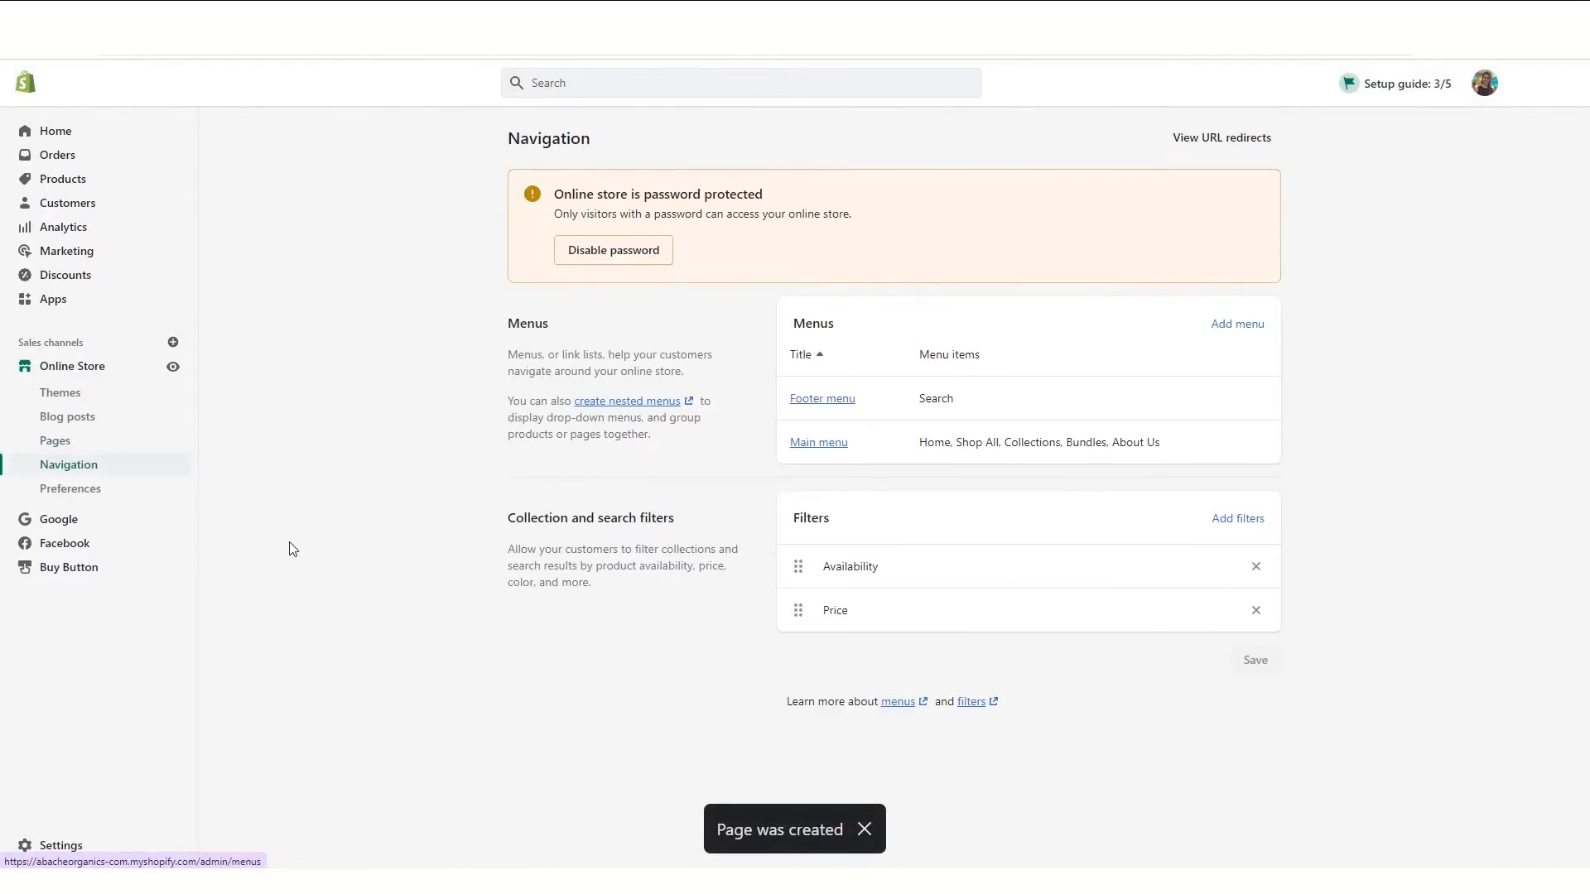
{"action": "left_click", "coordinate": [843, 451]}
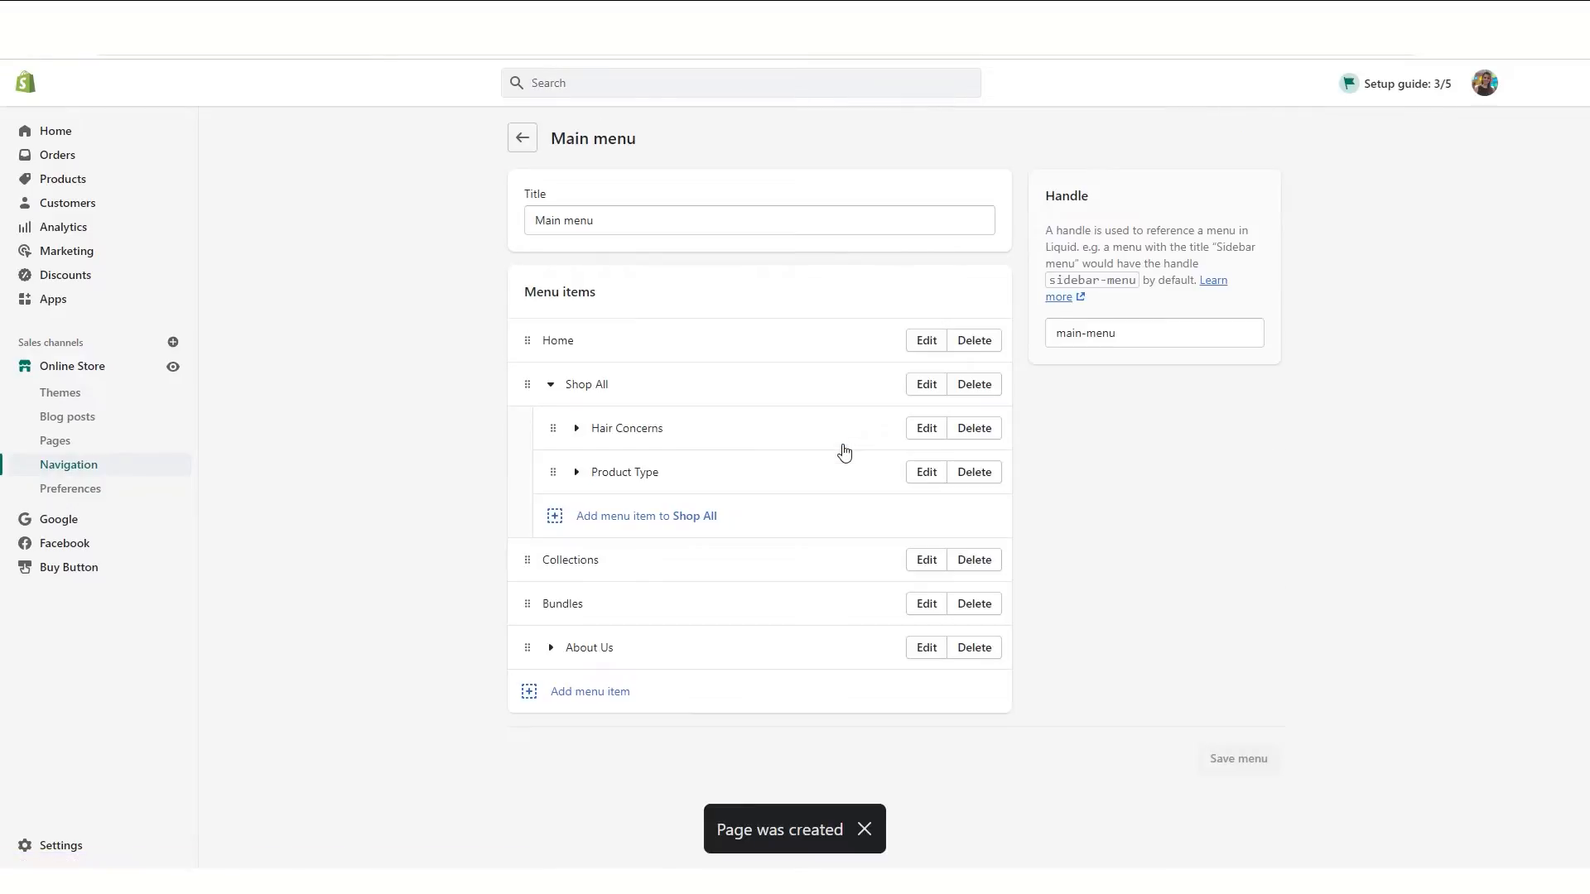
{"action": "left_click", "coordinate": [615, 702]}
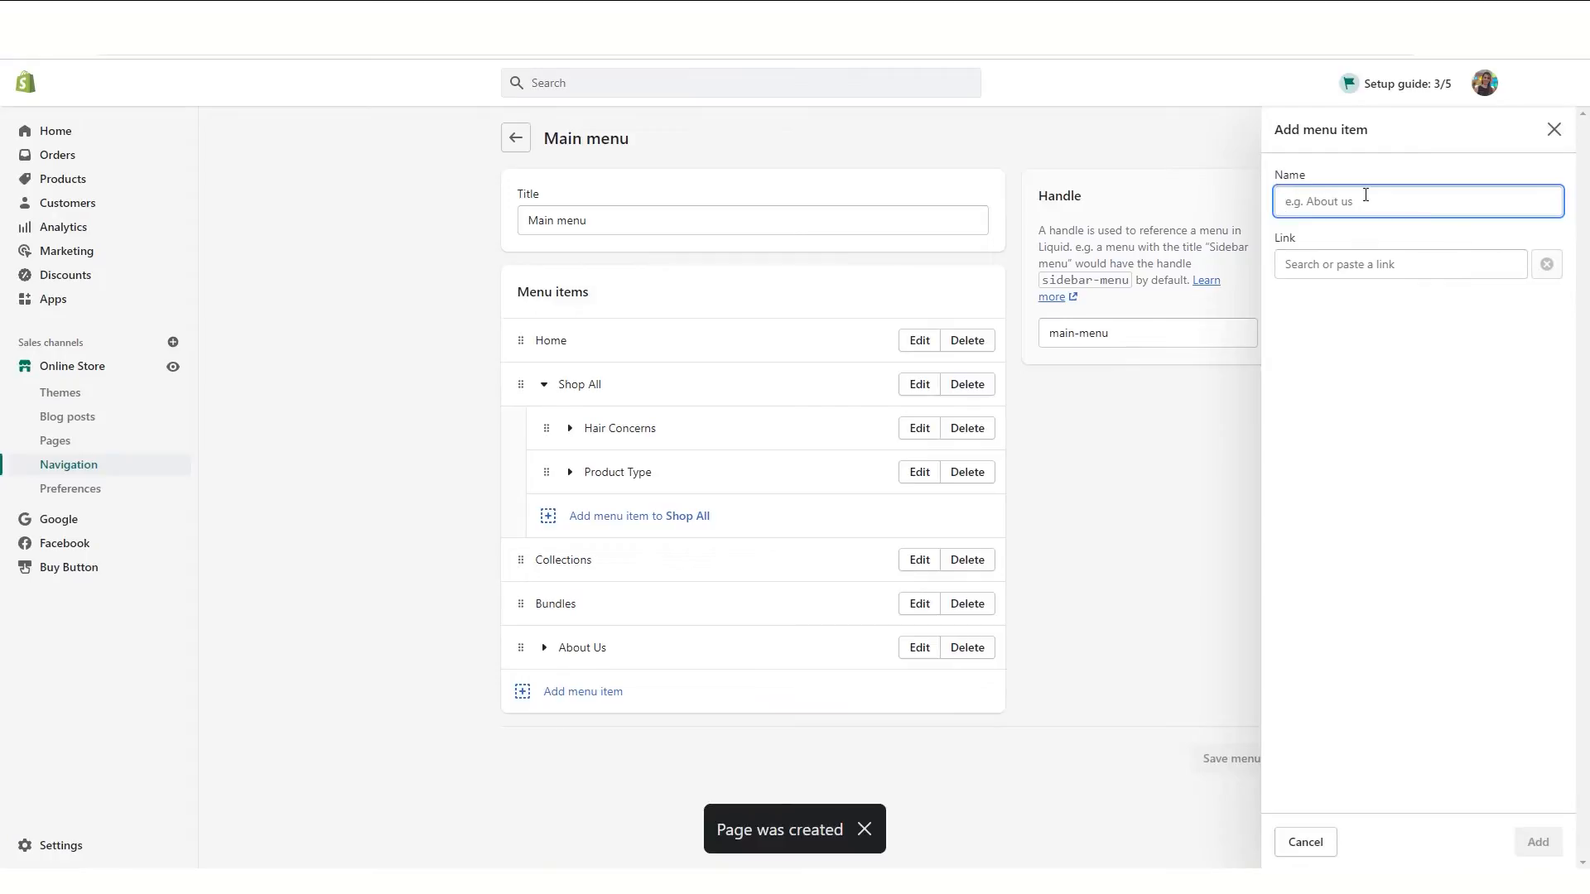
{"action": "type", "text": "Wholesale"}
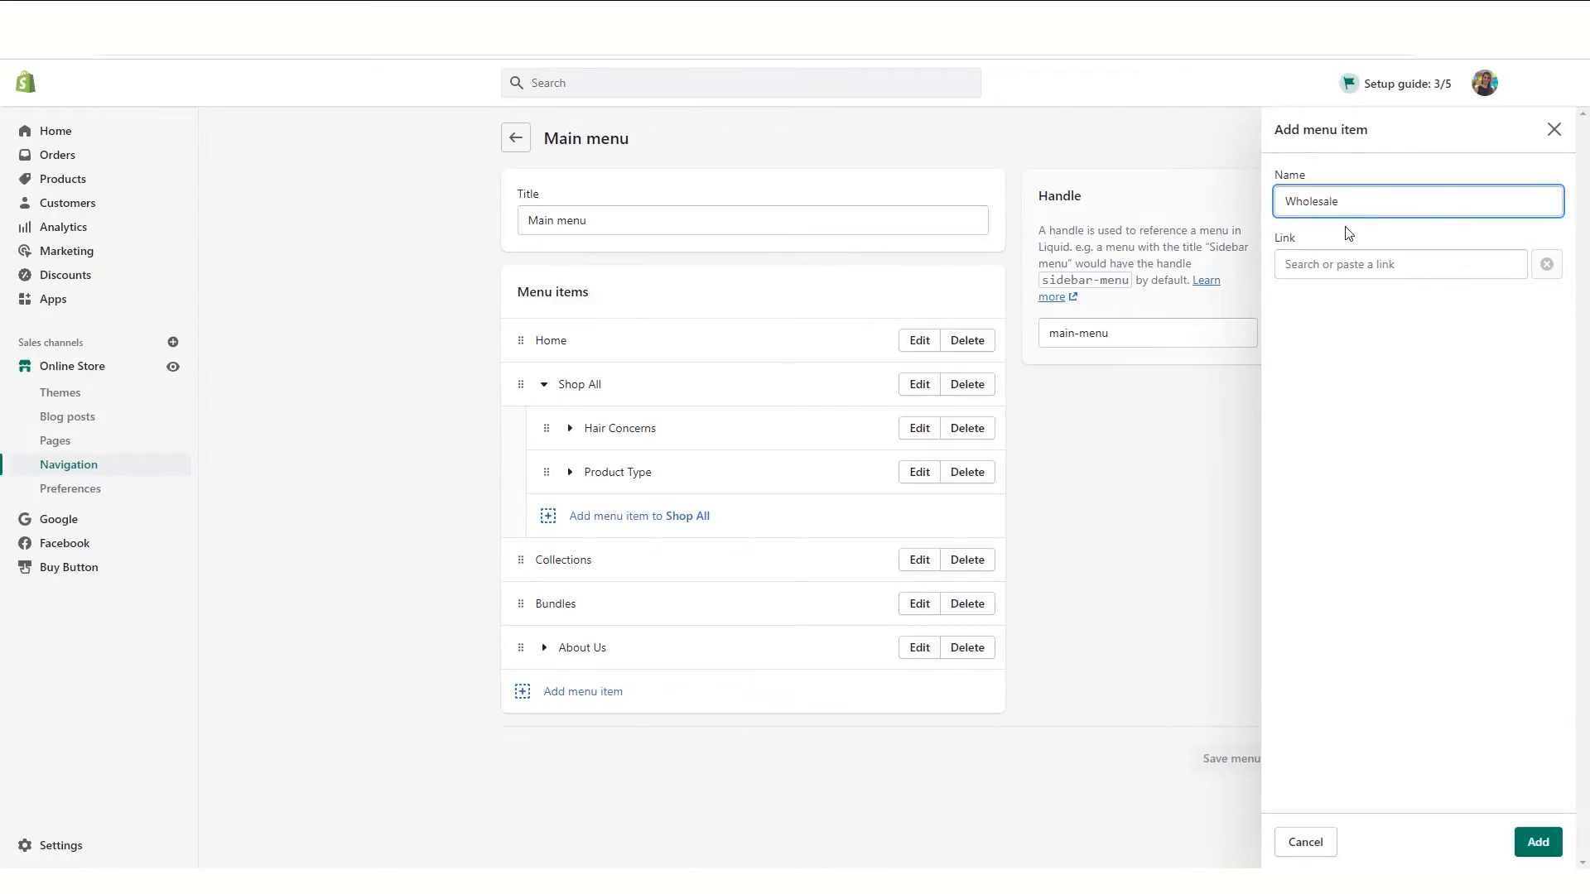
{"action": "left_click", "coordinate": [1337, 263]}
{"action": "type", "text": "whole"}
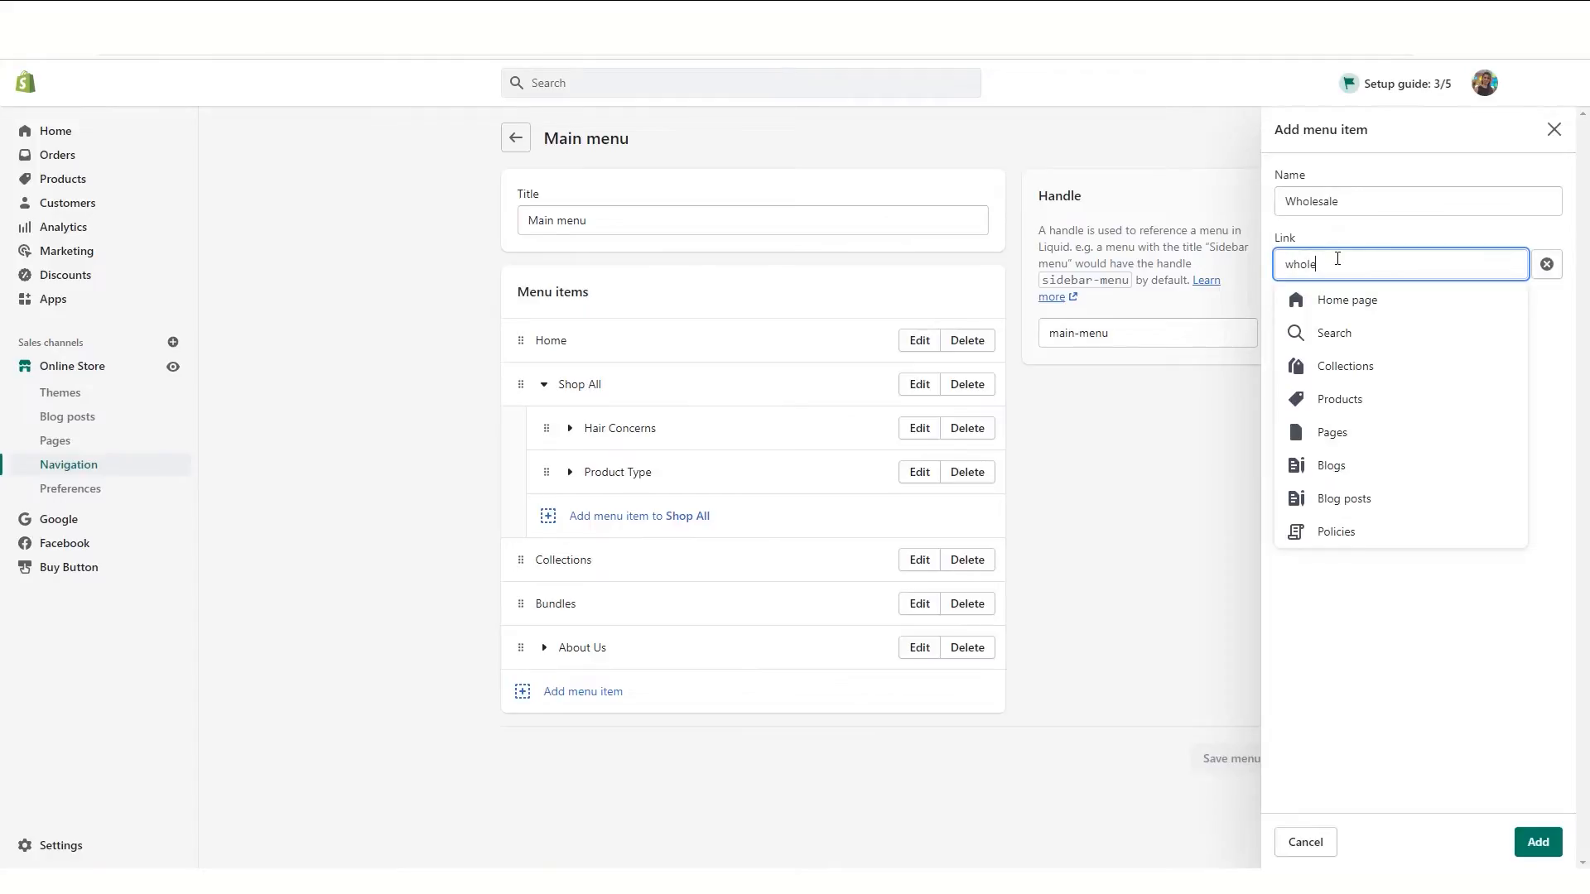
{"action": "type", "text": "s"}
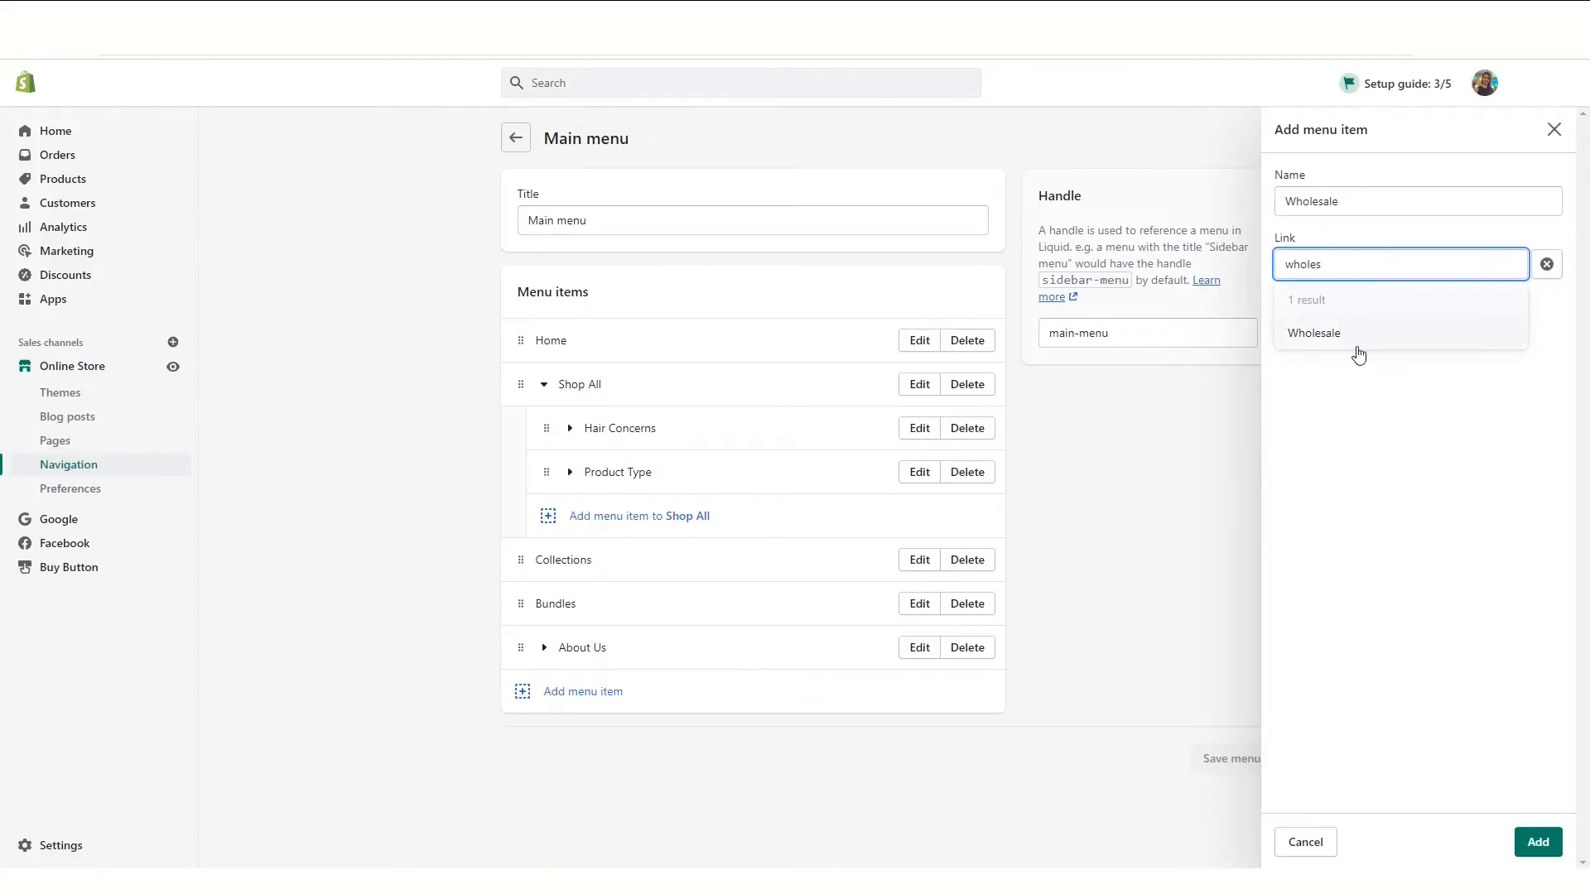
{"action": "left_click", "coordinate": [1353, 336]}
{"action": "left_click", "coordinate": [1559, 850]}
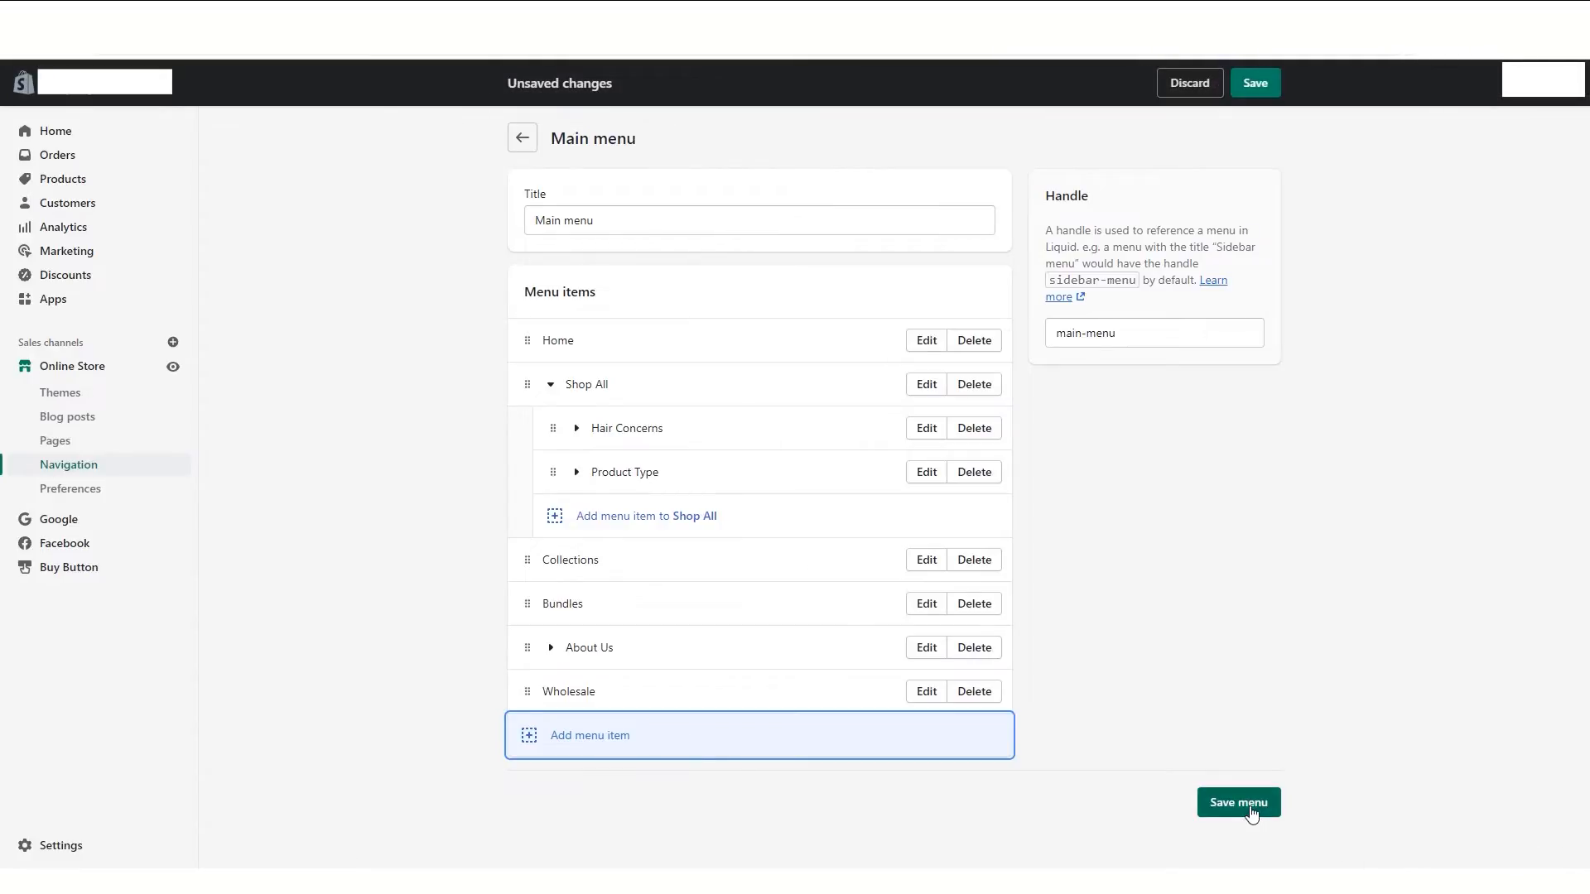
{"action": "left_click", "coordinate": [1249, 810]}
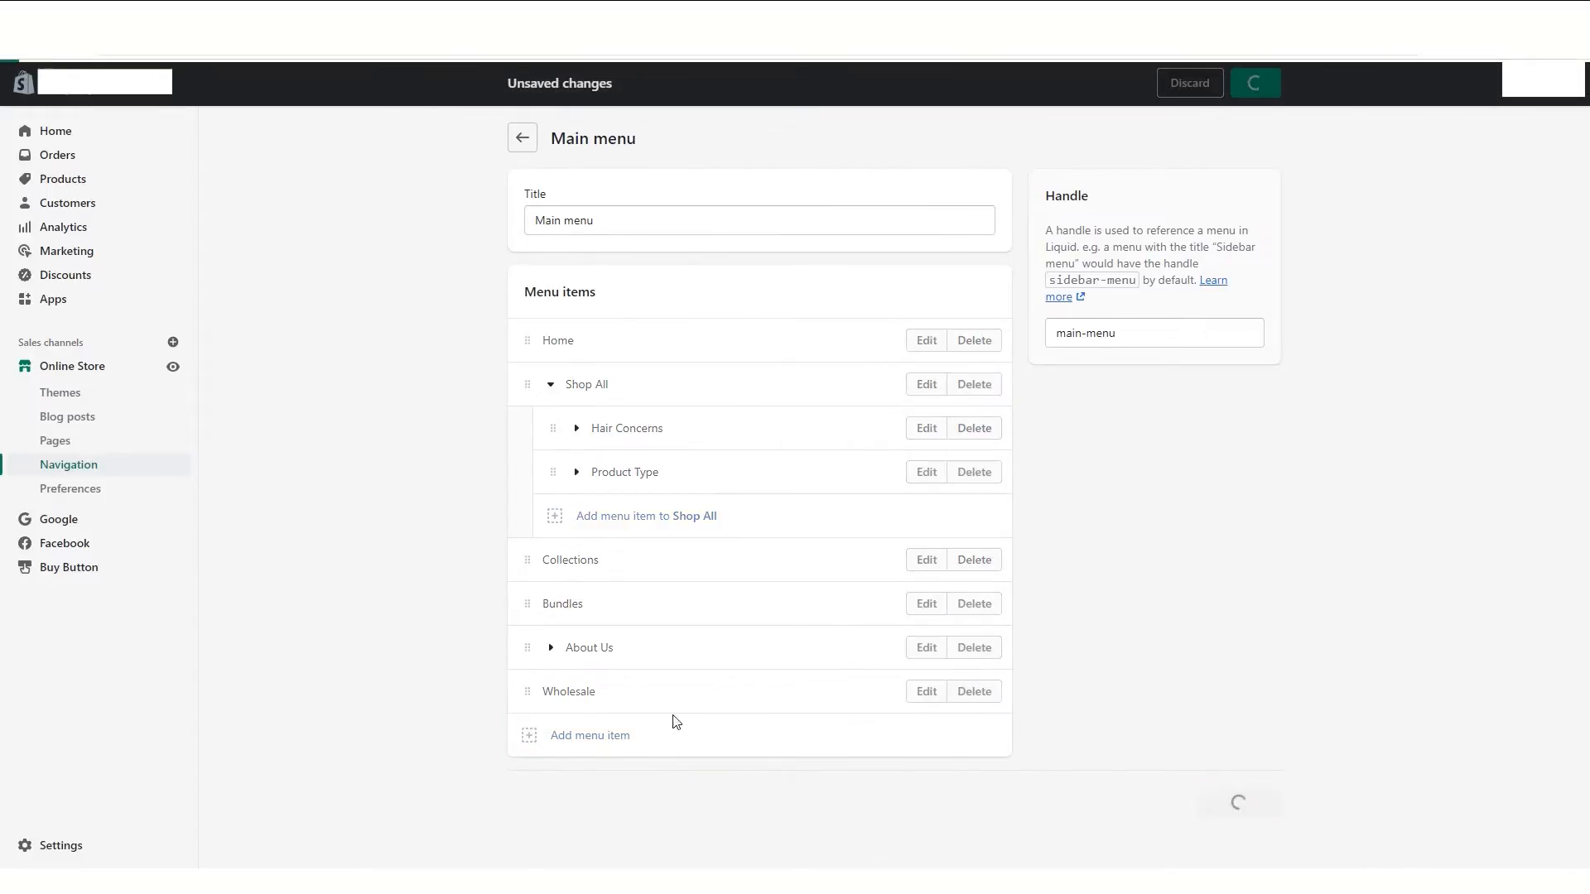
Step: Move the Wholesale item above About Us in the Main menu and save the menu
{"action": "left_click_drag", "start_coordinate": [528, 692], "coordinate": [520, 646]}
{"action": "left_click", "coordinate": [1240, 805]}
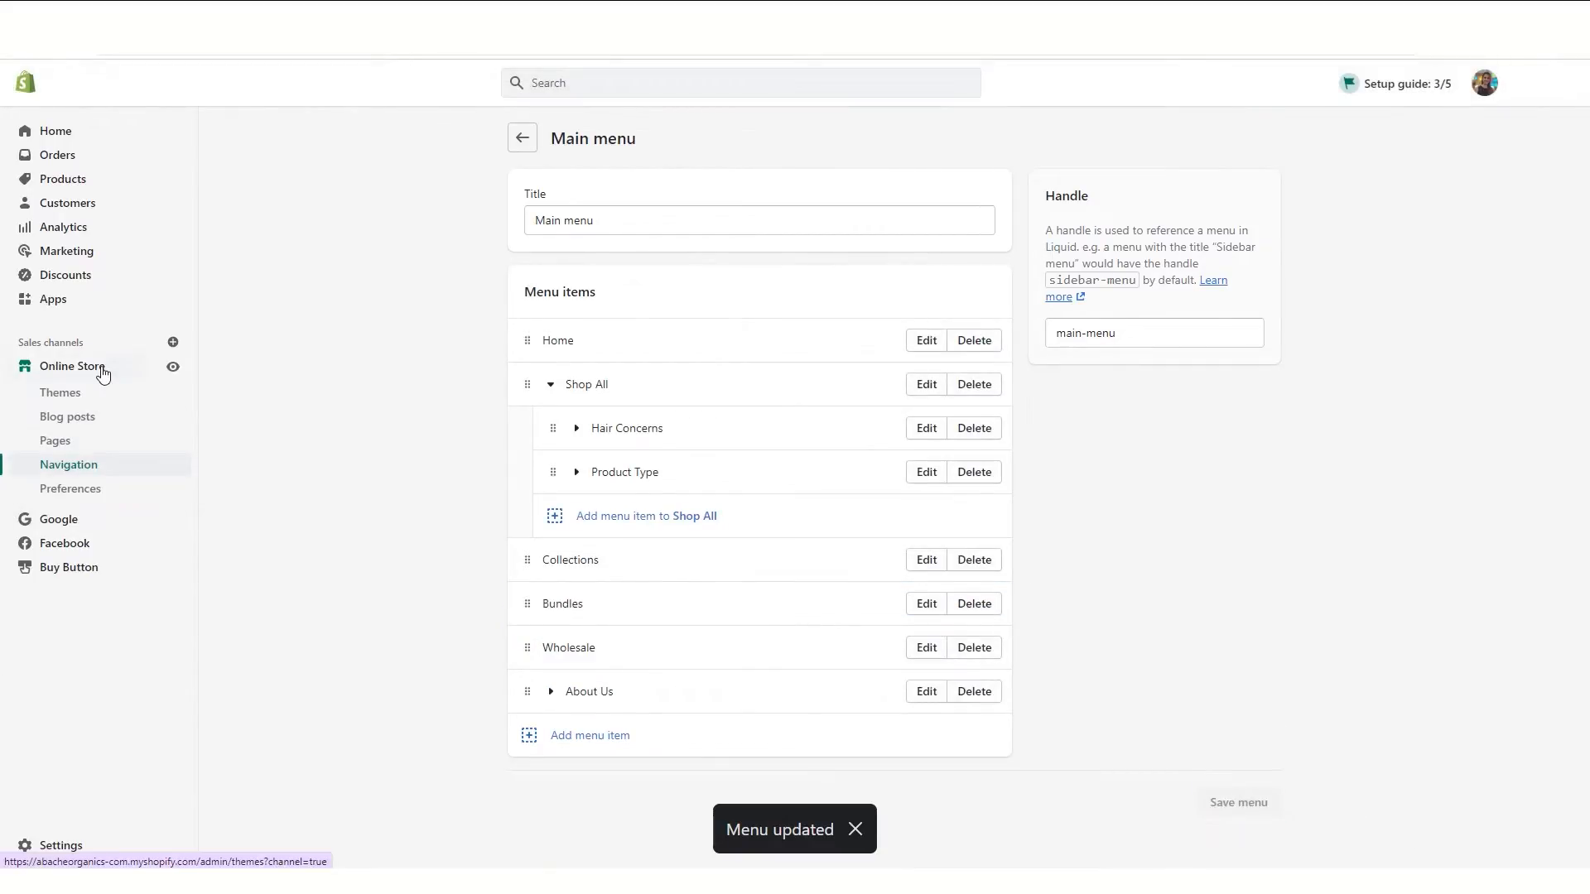
Step: Open the Focal theme in the theme editor and preview the Wholesale page through the store's header navigation
{"action": "left_click", "coordinate": [103, 375]}
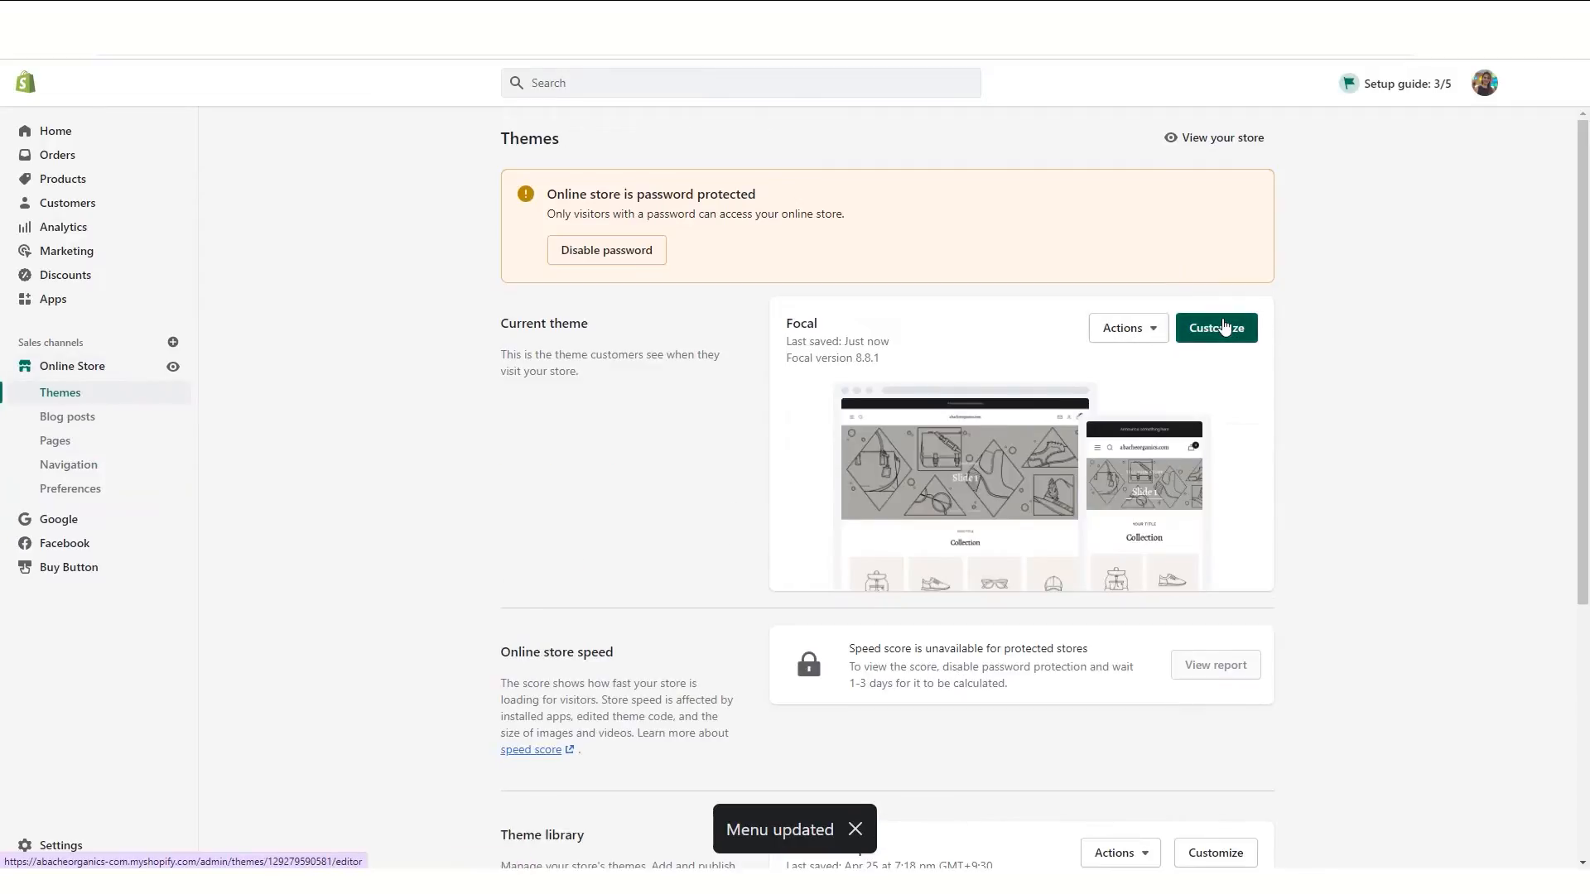
{"action": "left_click", "coordinate": [1222, 327]}
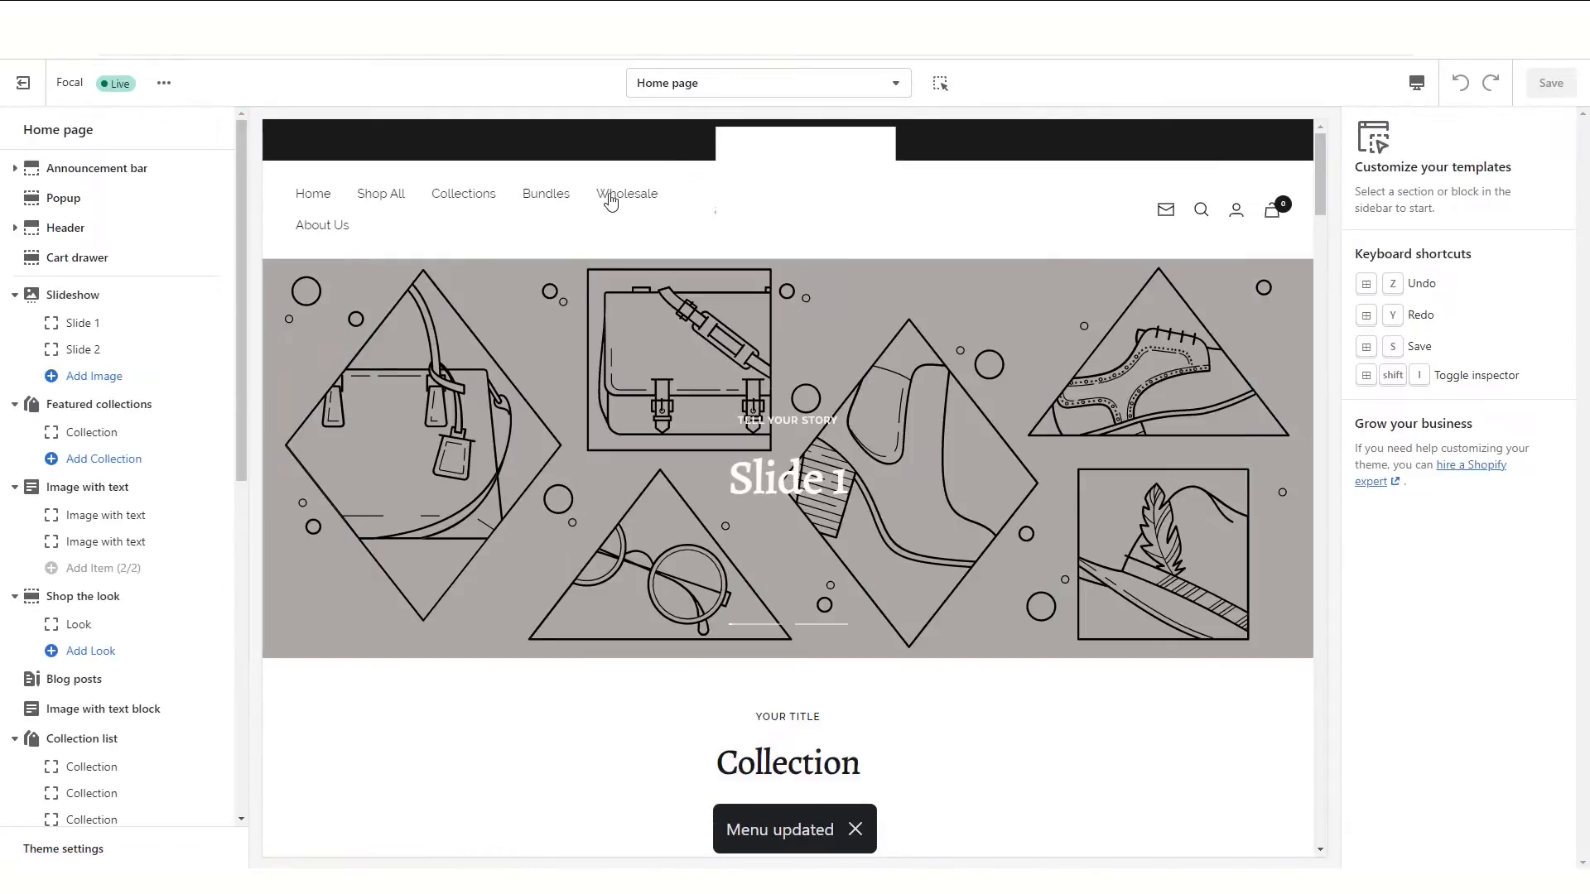
{"action": "left_click", "coordinate": [610, 197]}
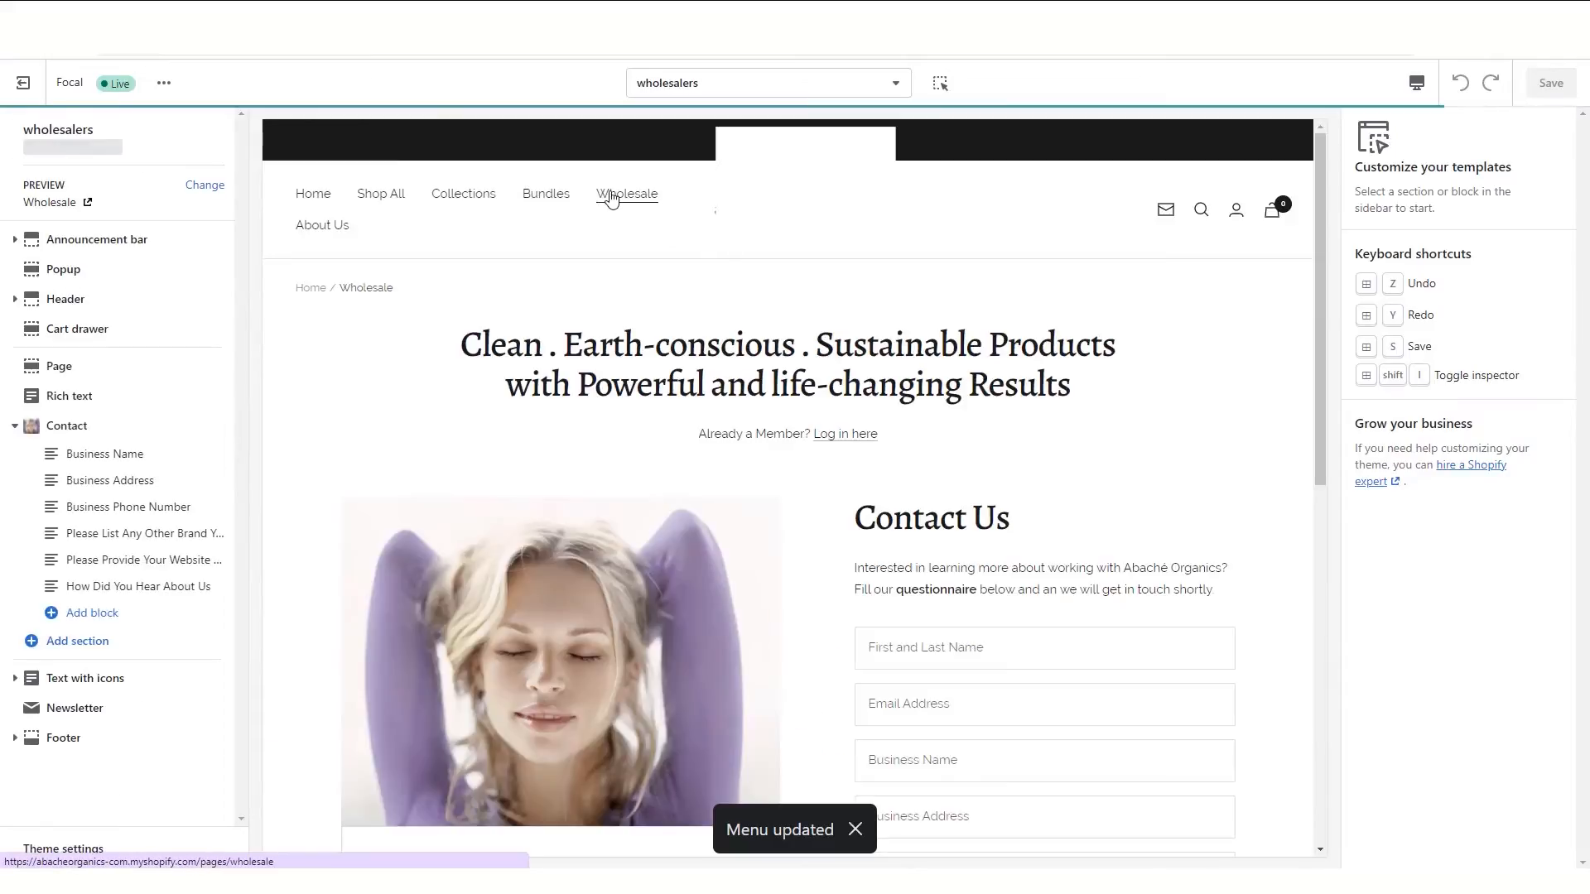
{"action": "mouse_move", "coordinate": [1321, 289]}
{"action": "left_mouse_down"}
{"action": "mouse_move", "coordinate": [1275, 663]}
{"action": "mouse_move", "coordinate": [1314, 281]}
{"action": "left_mouse_up"}
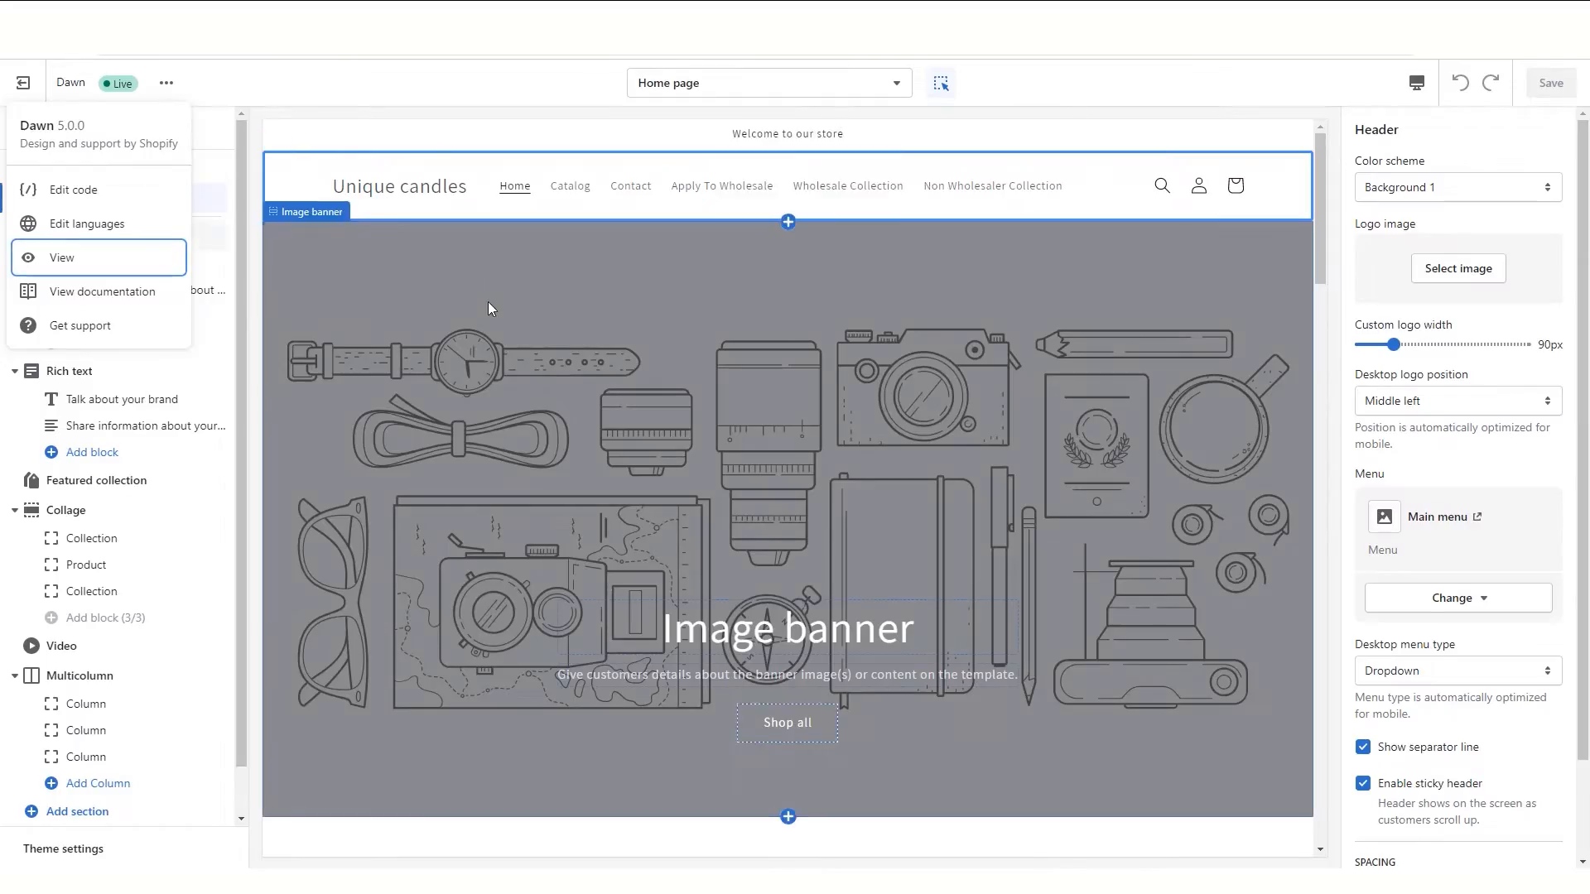
Step: Create a page template named Trial in the Dawn theme, based on the contact template
{"action": "left_click", "coordinate": [493, 313]}
{"action": "left_click", "coordinate": [940, 82]}
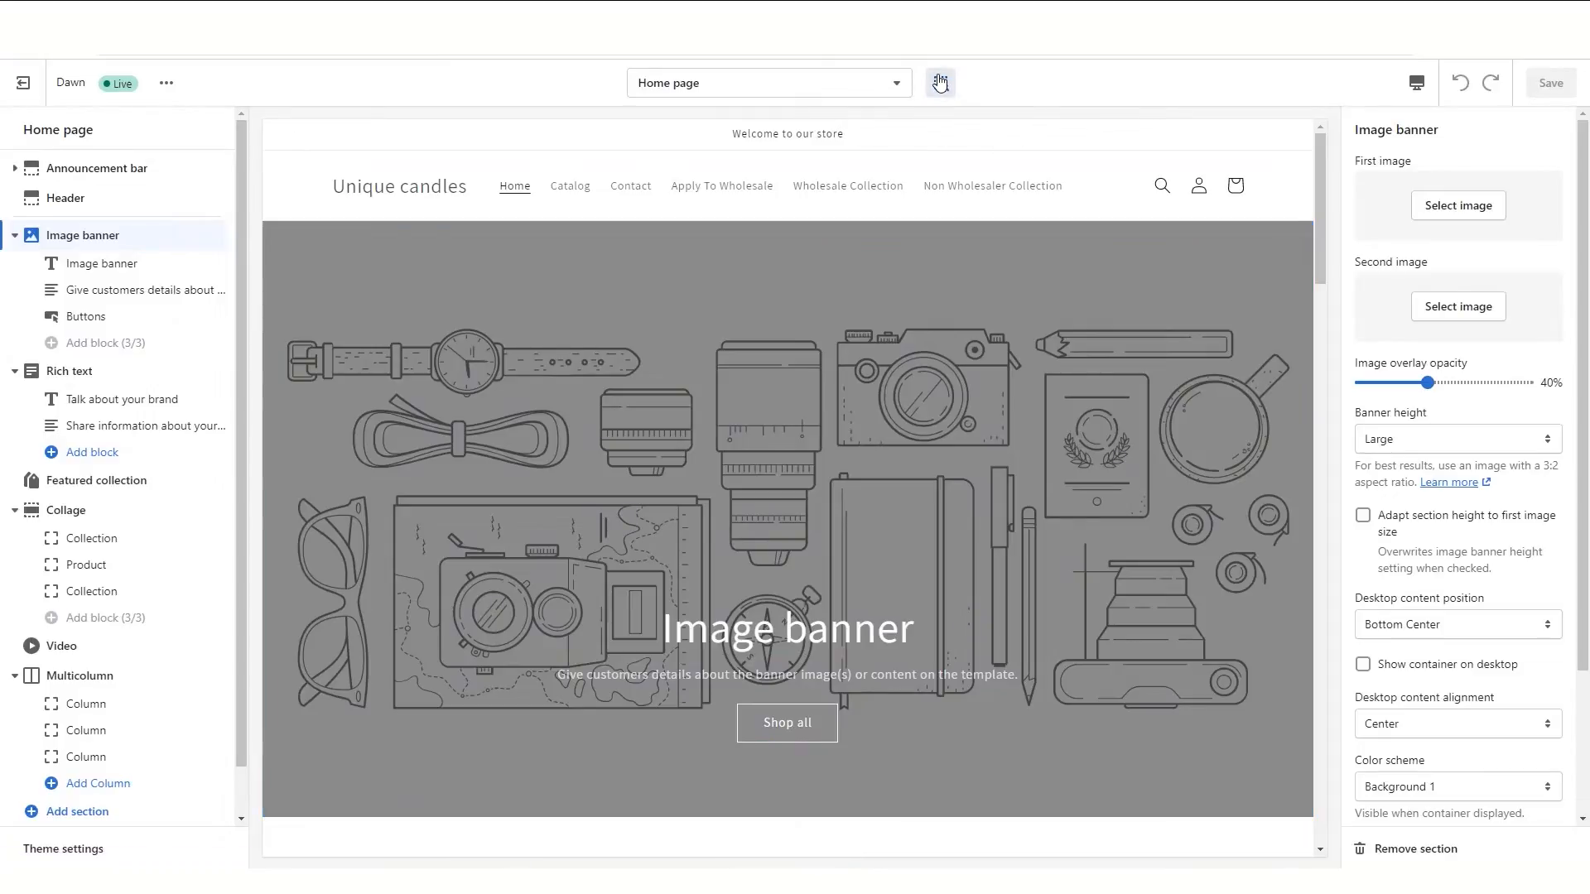
{"action": "left_click", "coordinate": [805, 82]}
{"action": "left_click", "coordinate": [845, 345]}
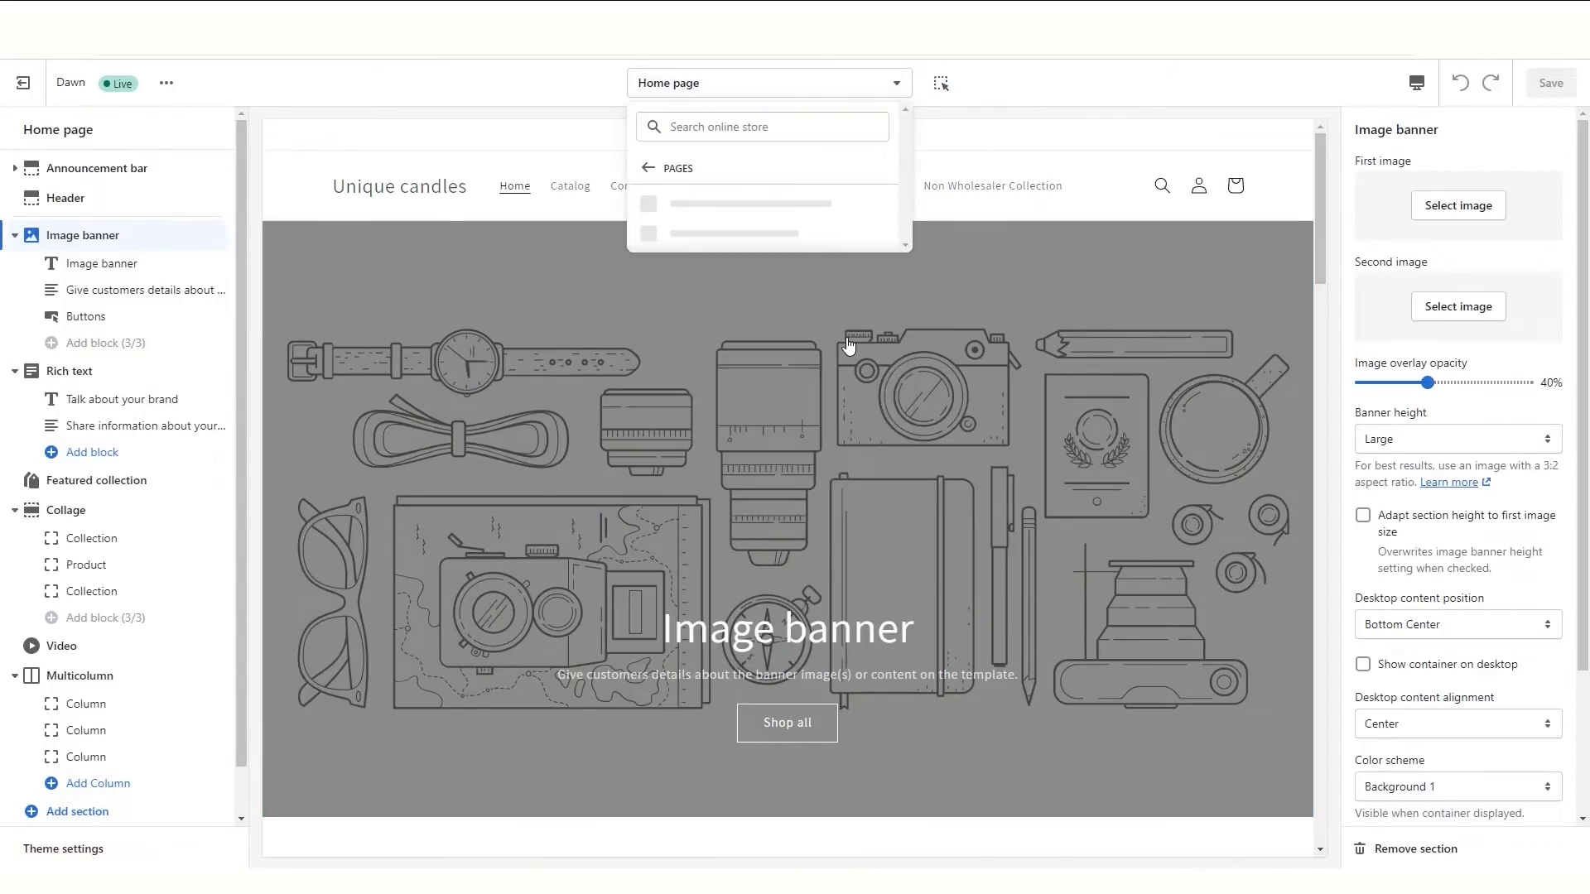
{"action": "left_click", "coordinate": [711, 333]}
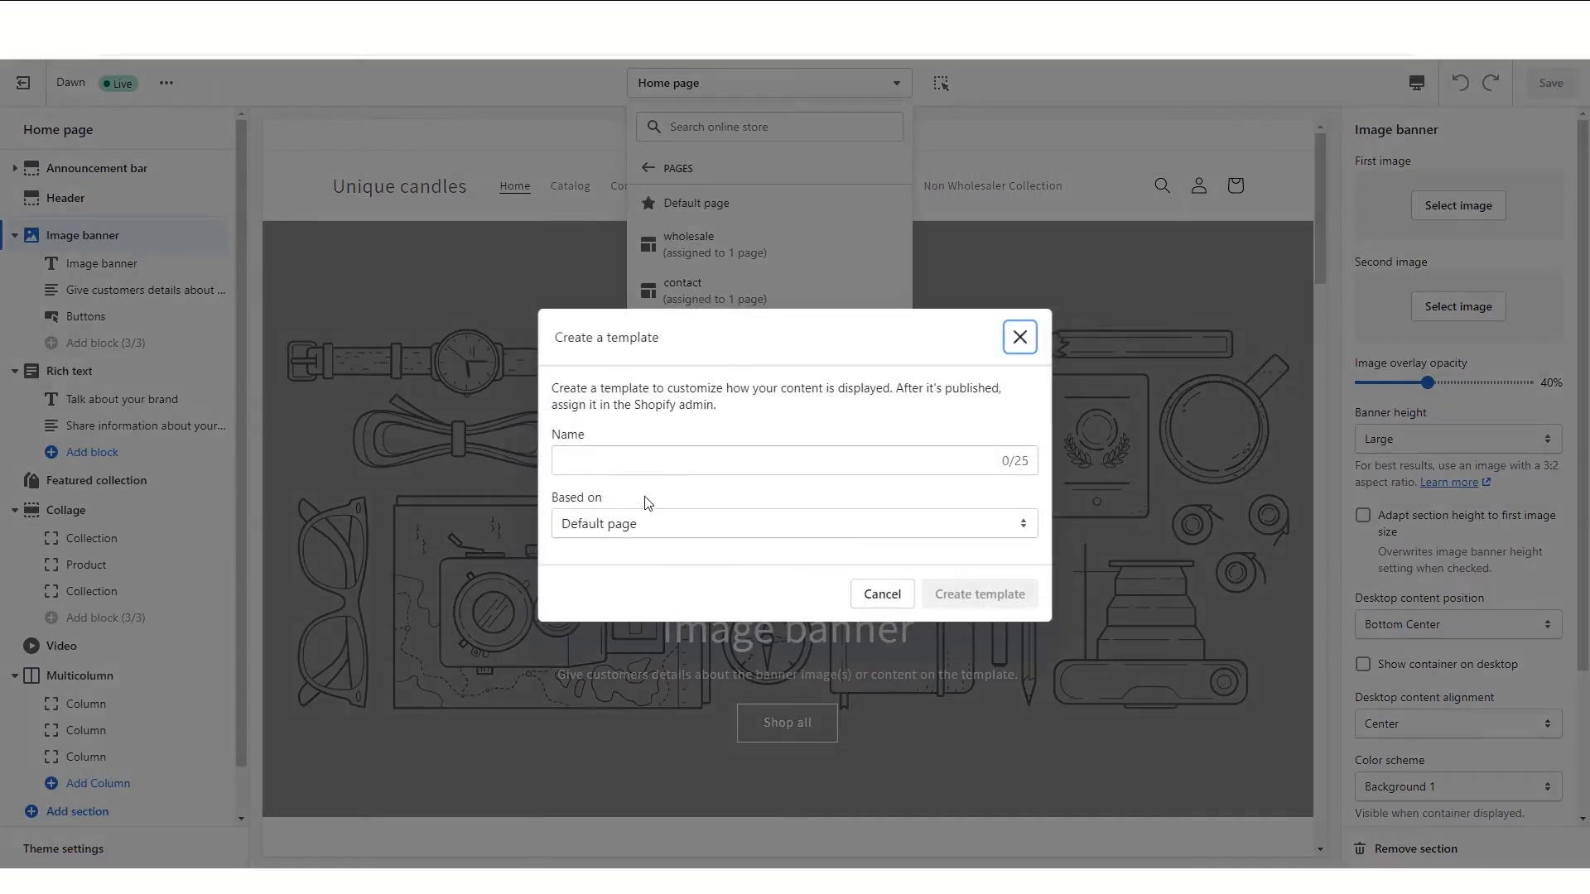
{"action": "type", "text": "Trial"}
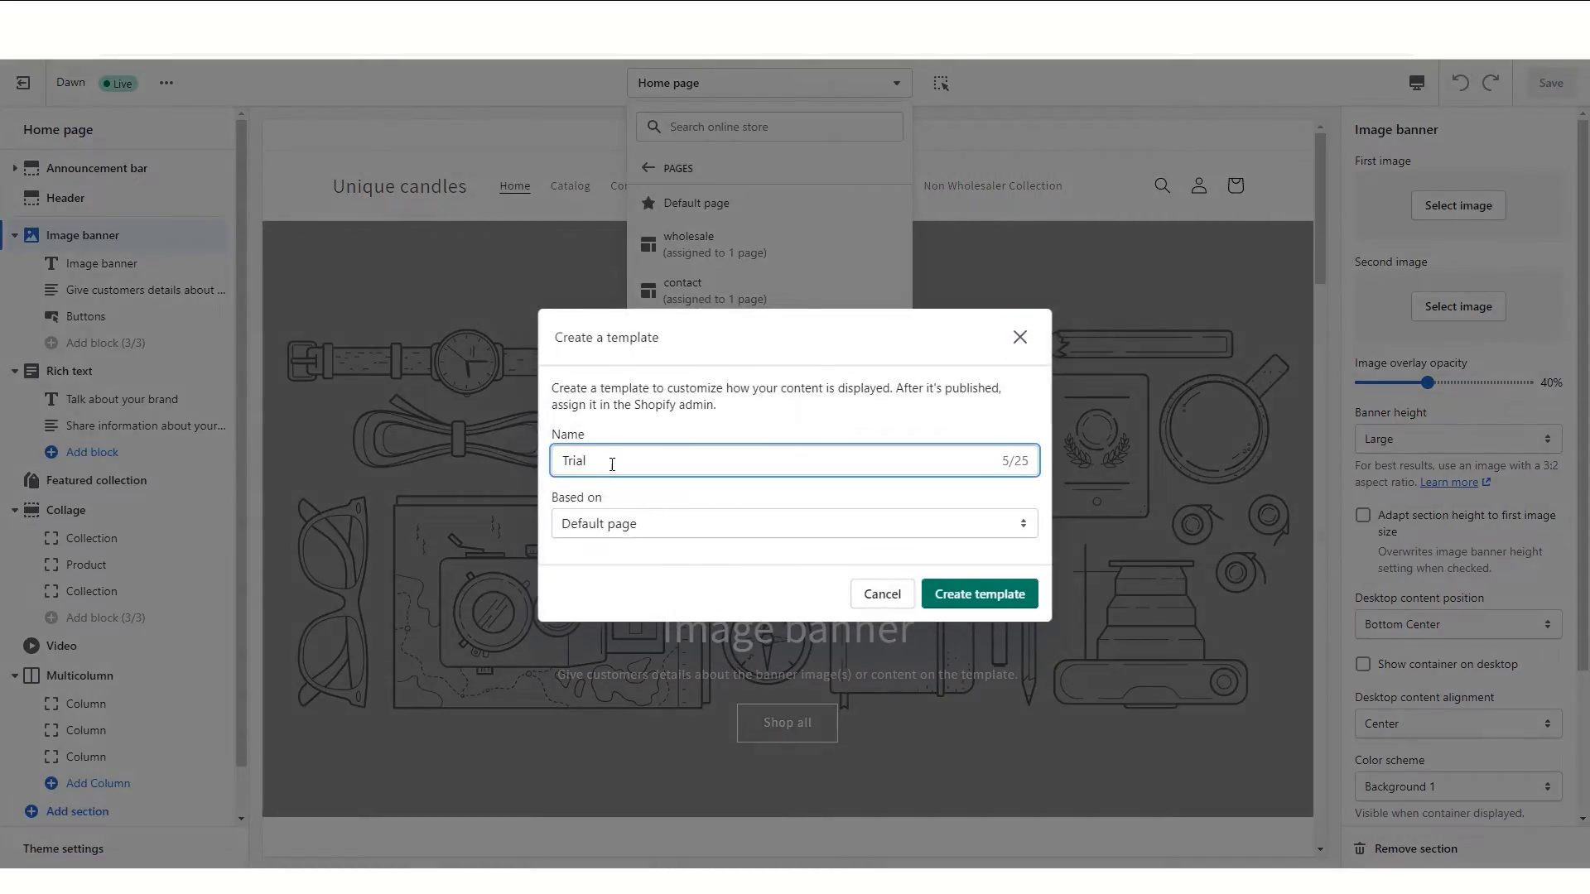
{"action": "left_click", "coordinate": [611, 524]}
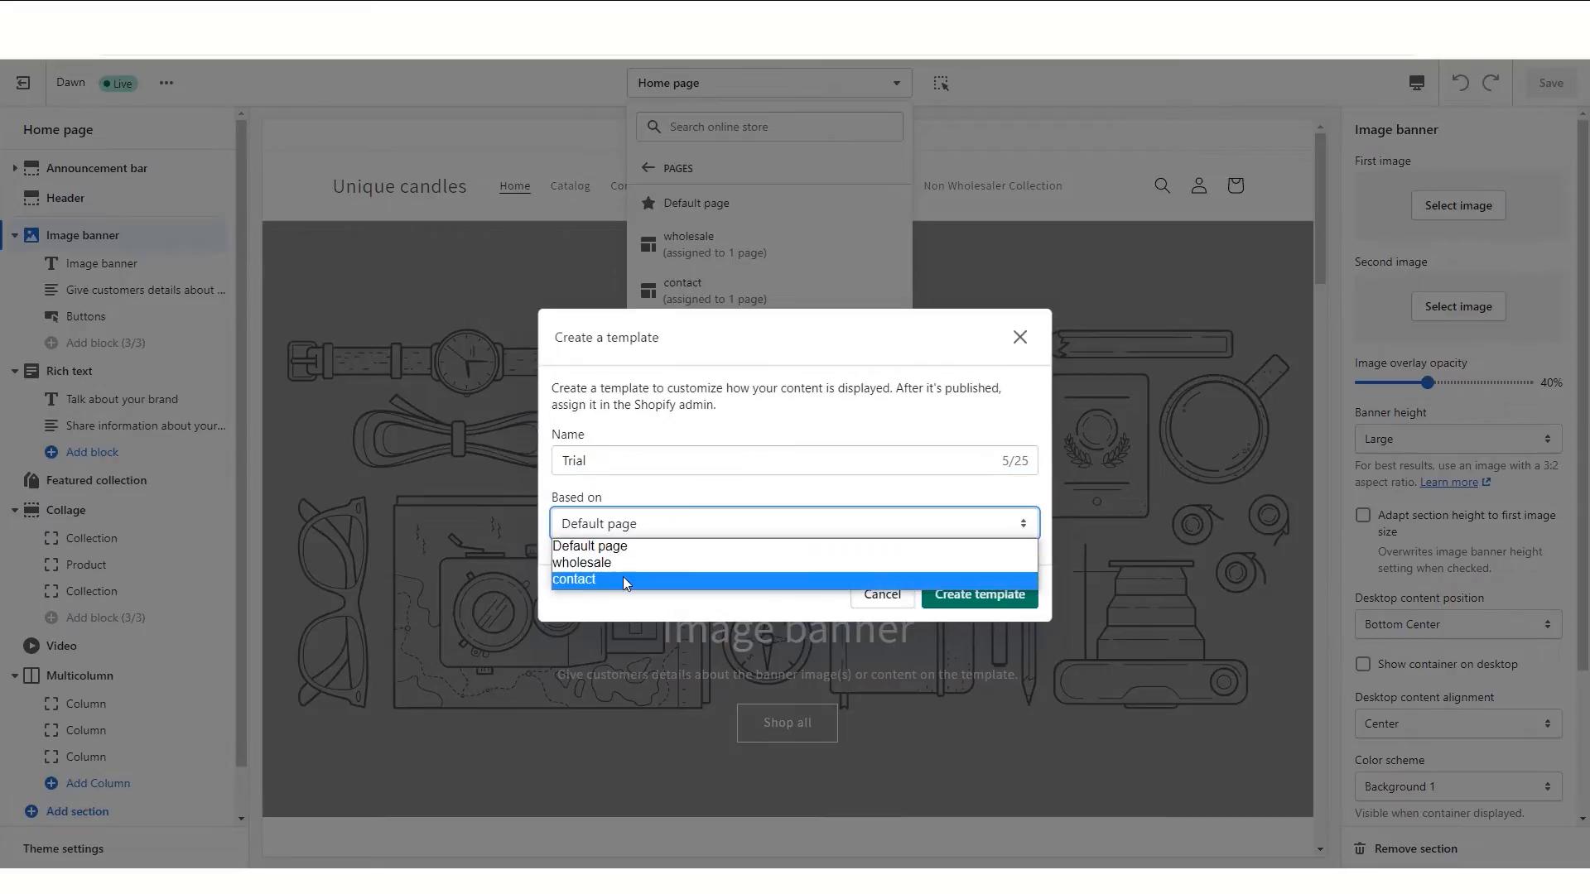
{"action": "left_click", "coordinate": [623, 576]}
{"action": "left_click", "coordinate": [967, 596]}
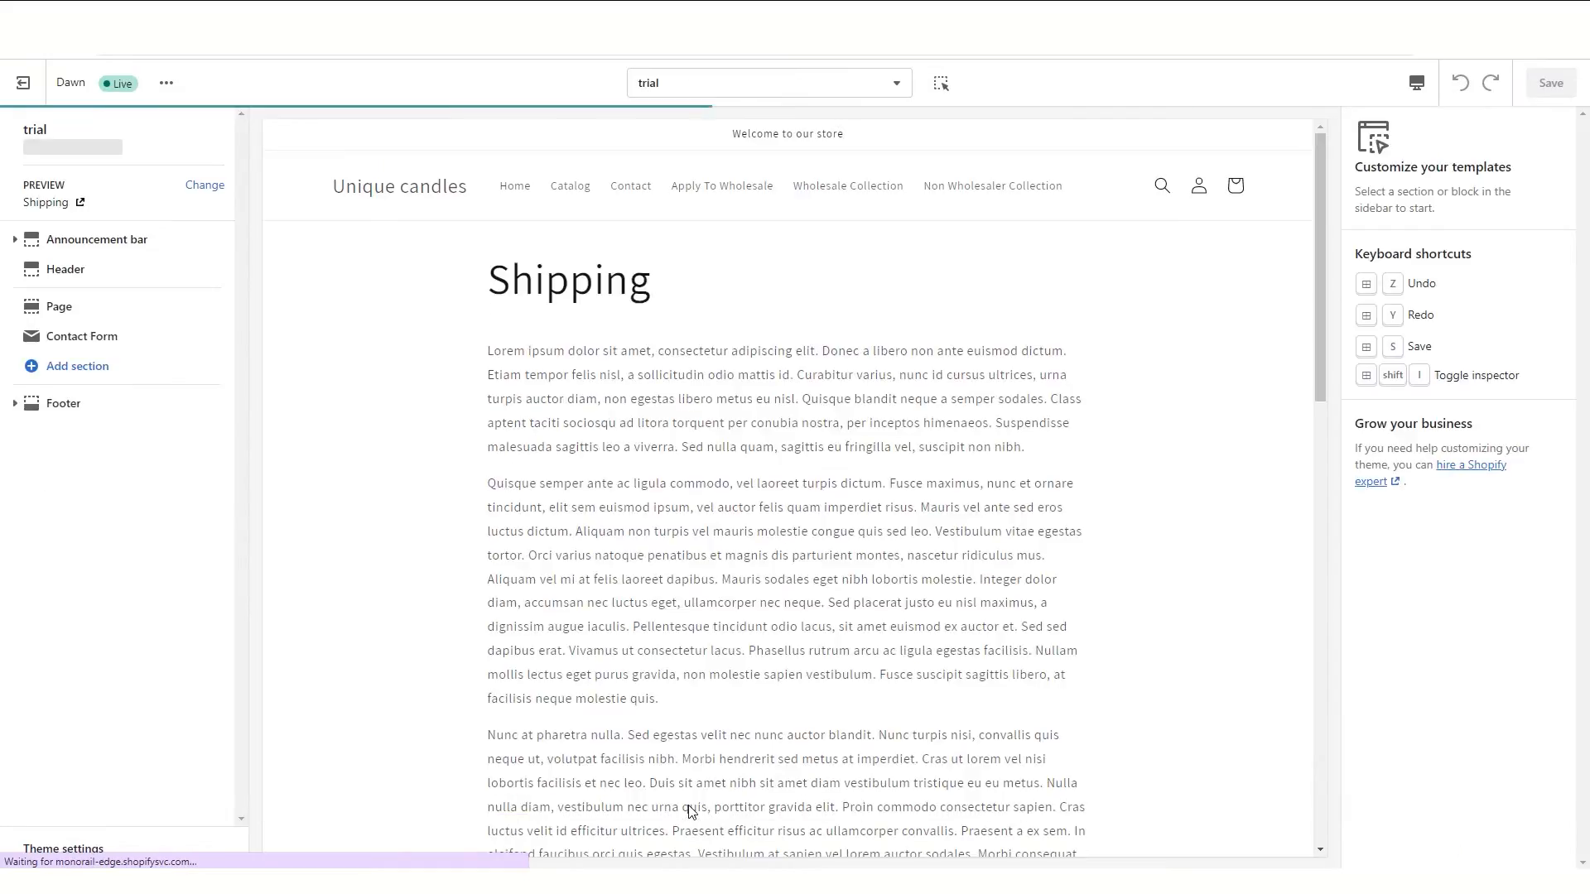
Step: Hide the Page section of the trial template and open the Contact Form section's settings
{"action": "left_click", "coordinate": [193, 308]}
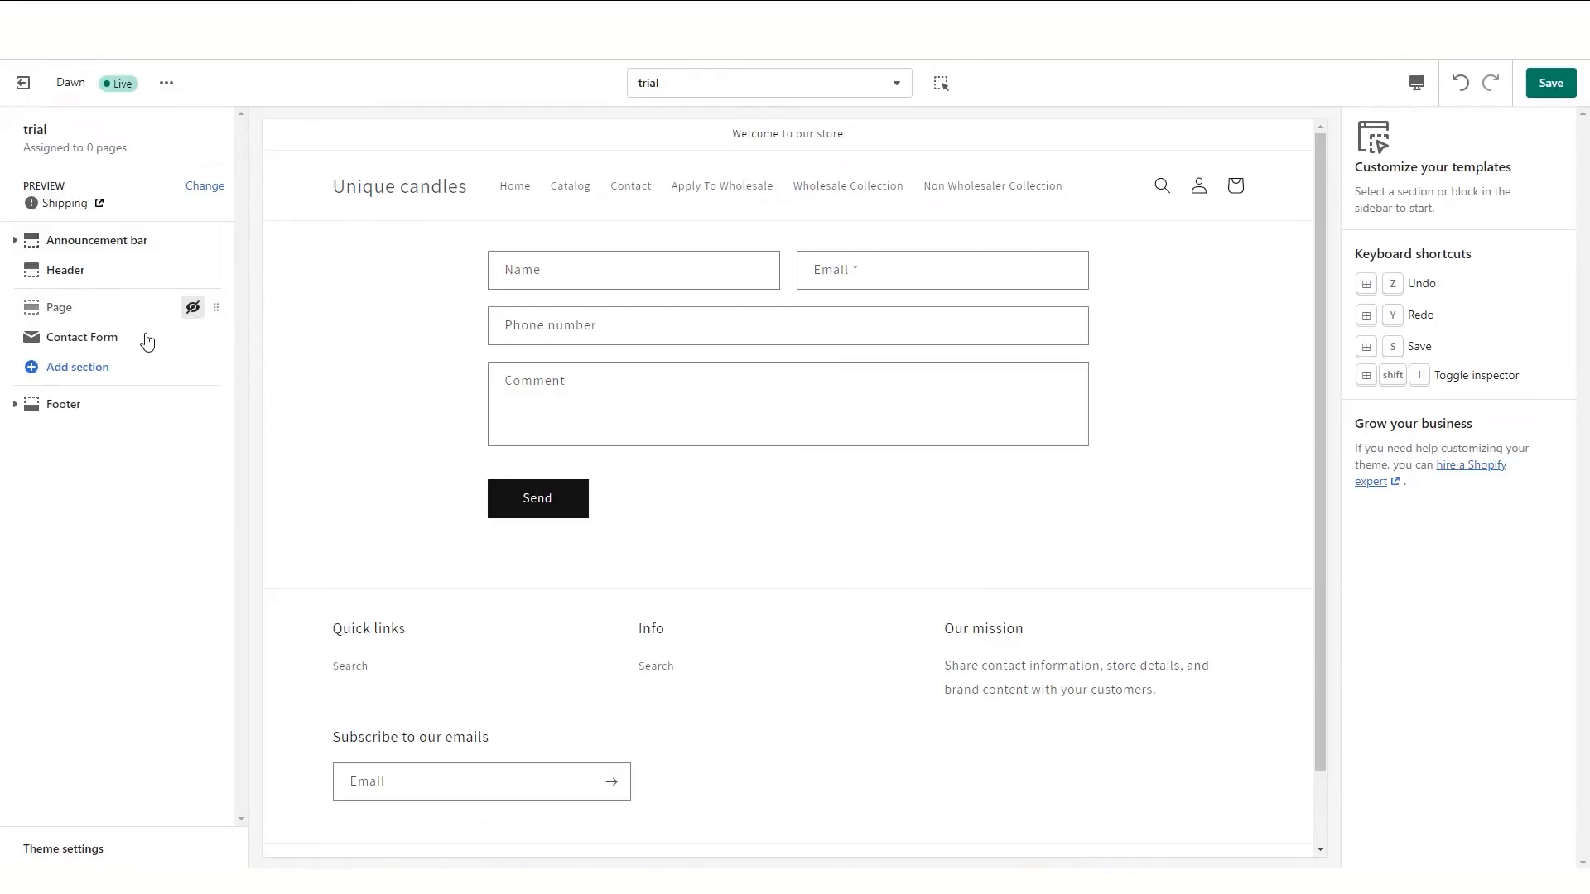
{"action": "left_click", "coordinate": [69, 347]}
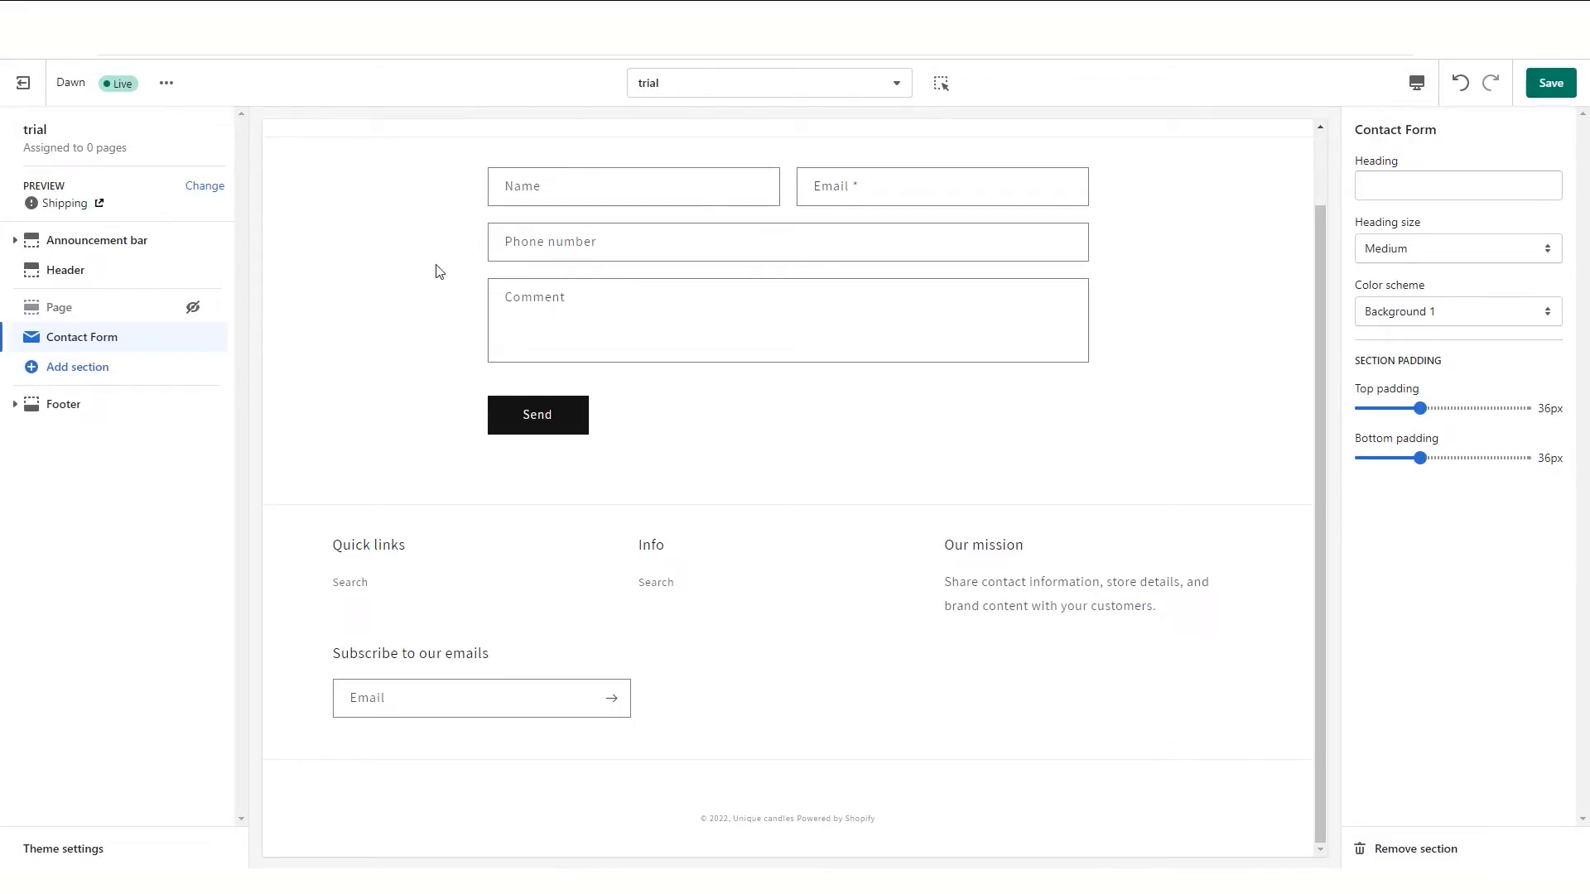
Step: Leave the theme editor and open the code of the current Dawn theme for editing
{"action": "left_click", "coordinate": [14, 86]}
{"action": "left_click", "coordinate": [989, 519]}
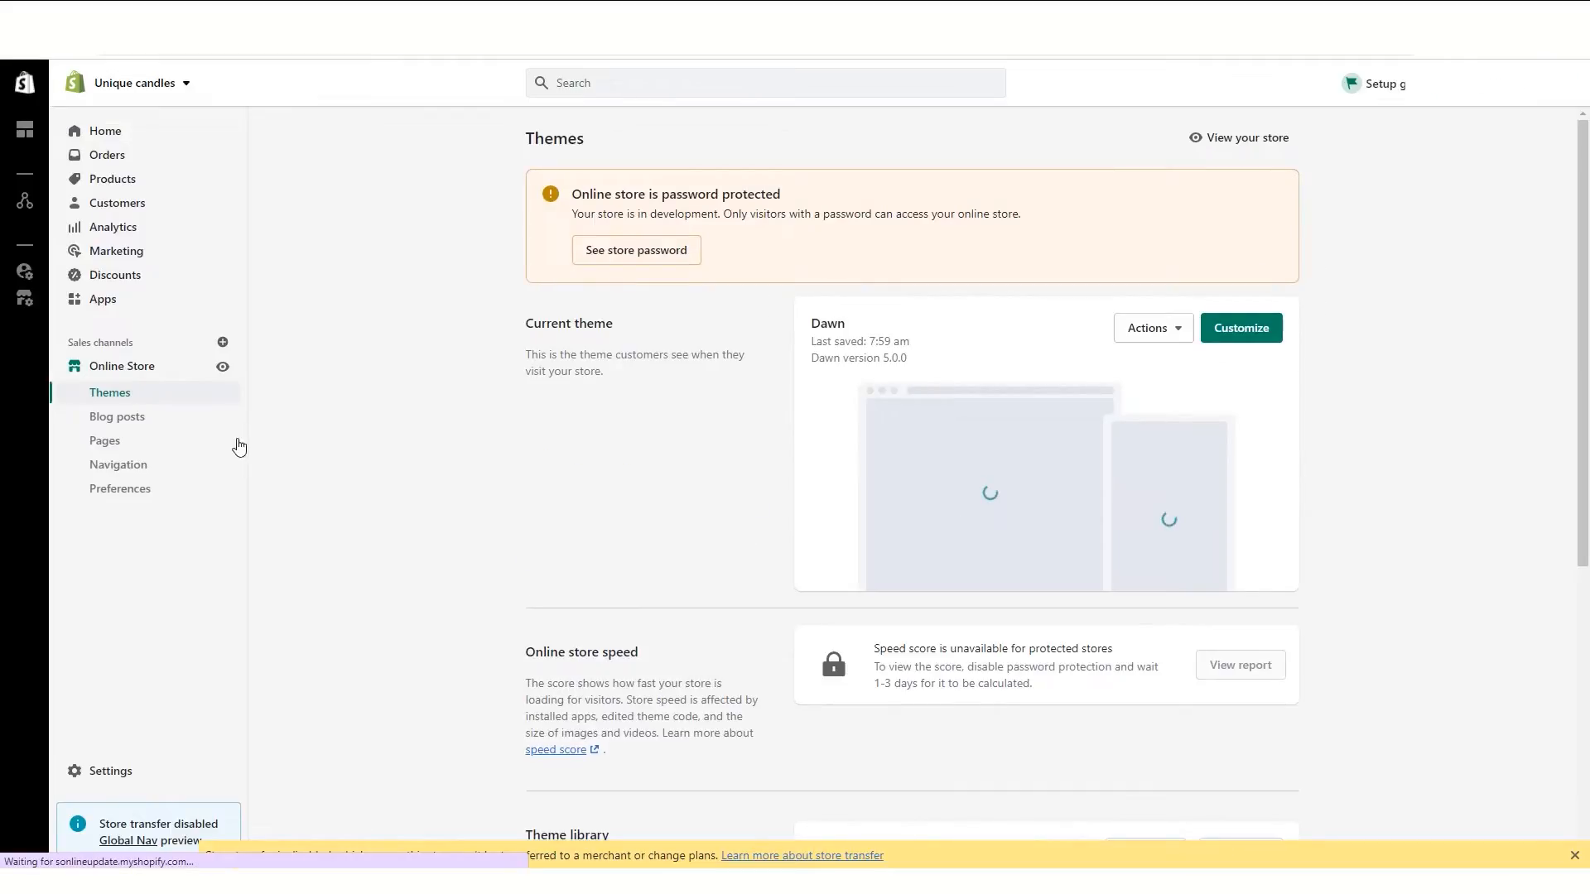
{"action": "left_click", "coordinate": [1168, 338]}
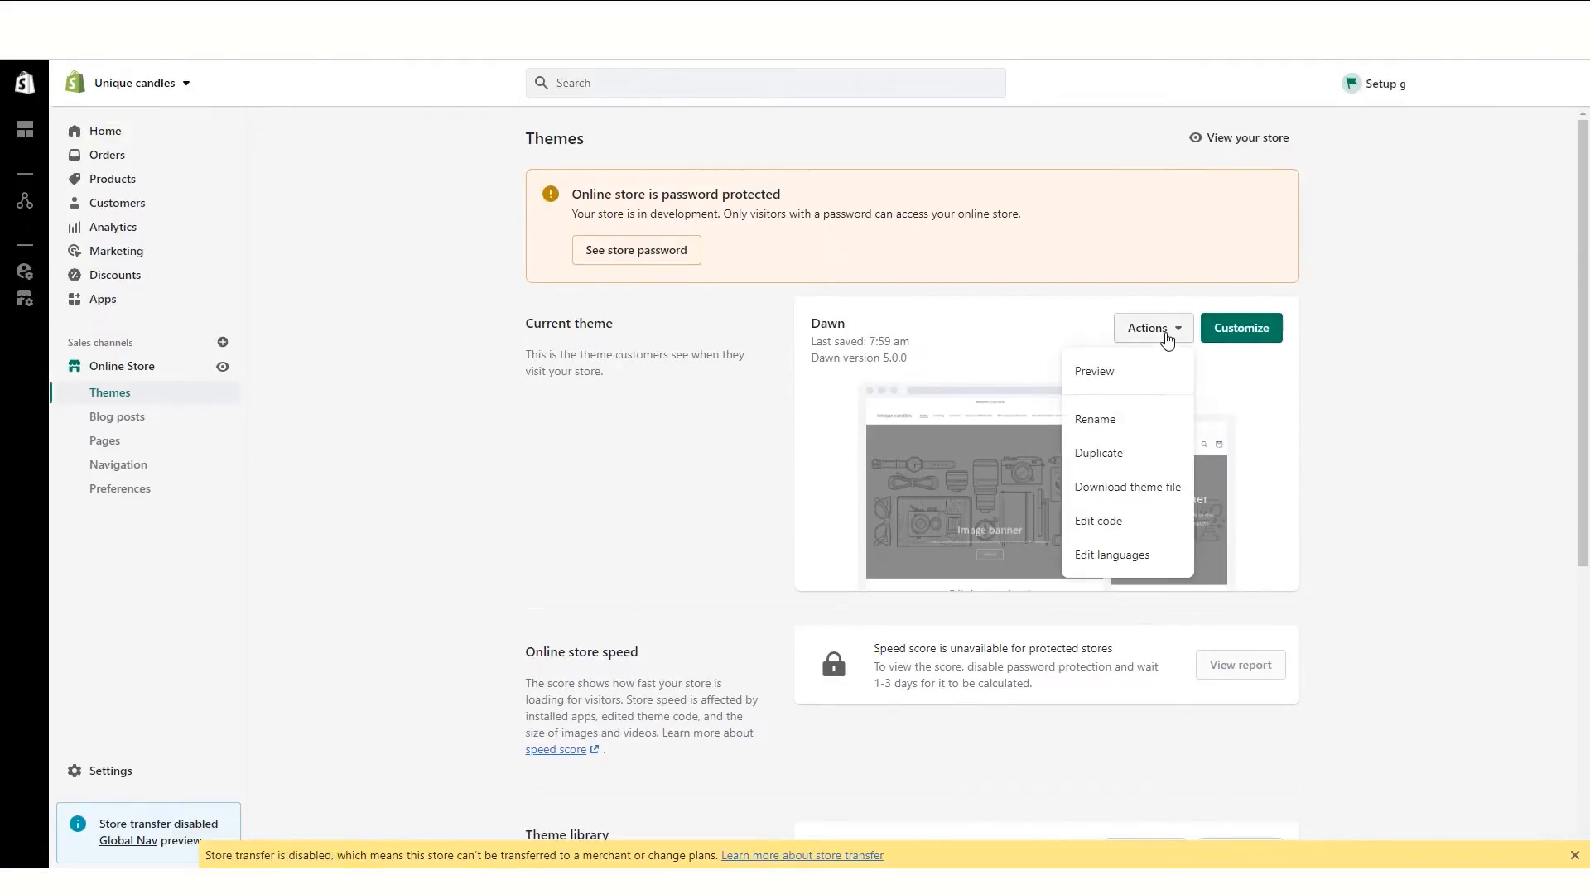
{"action": "left_click", "coordinate": [1142, 521]}
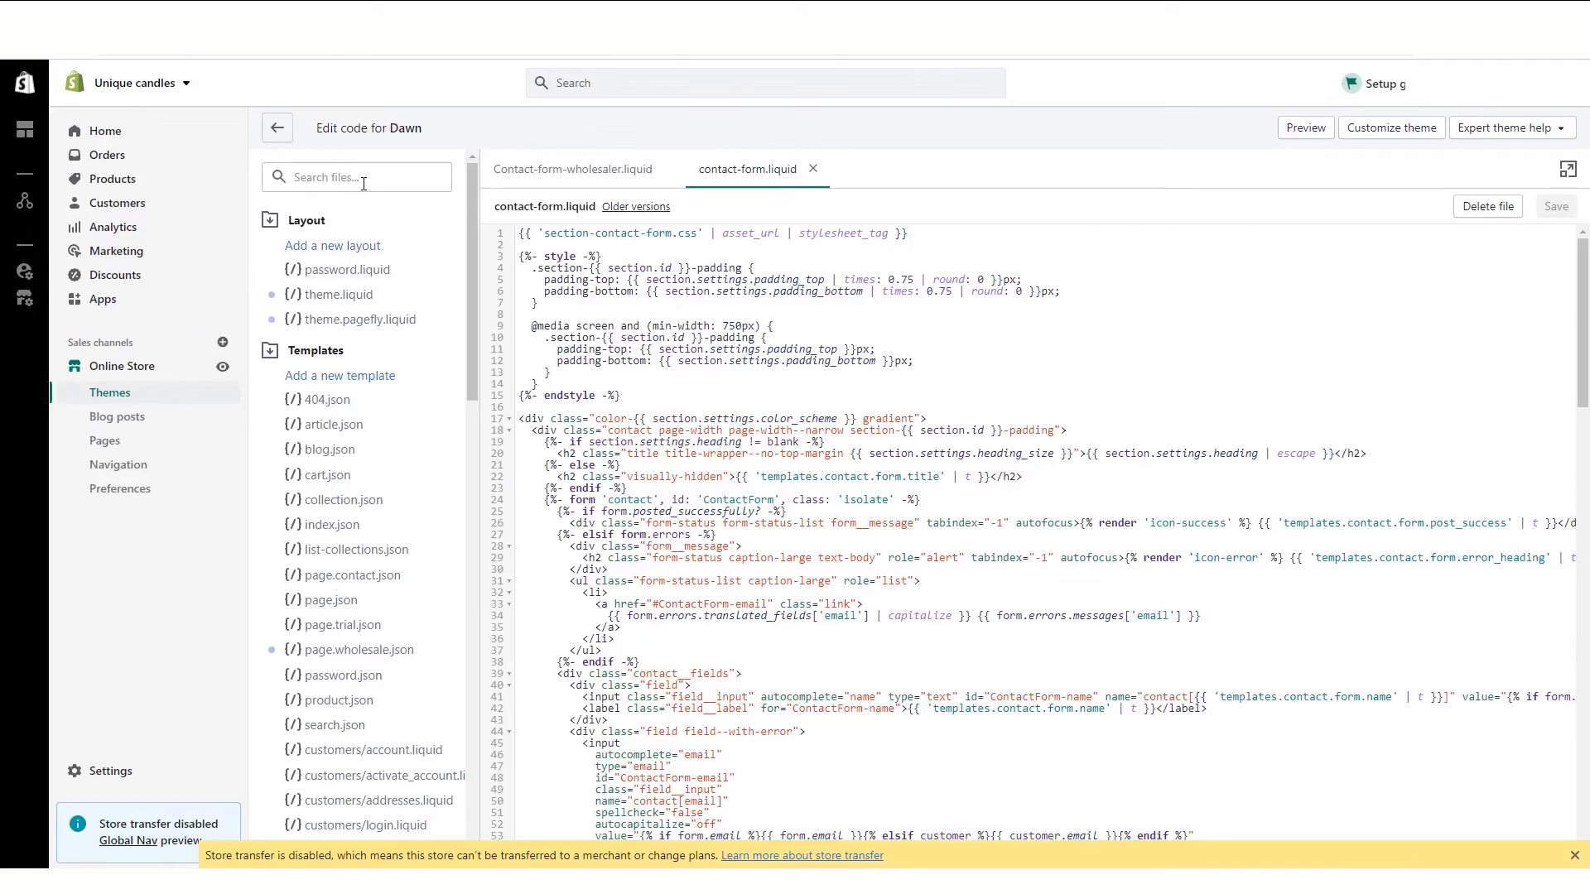
Step: Search the Dawn theme's code files for "contact"
{"action": "left_click", "coordinate": [364, 178]}
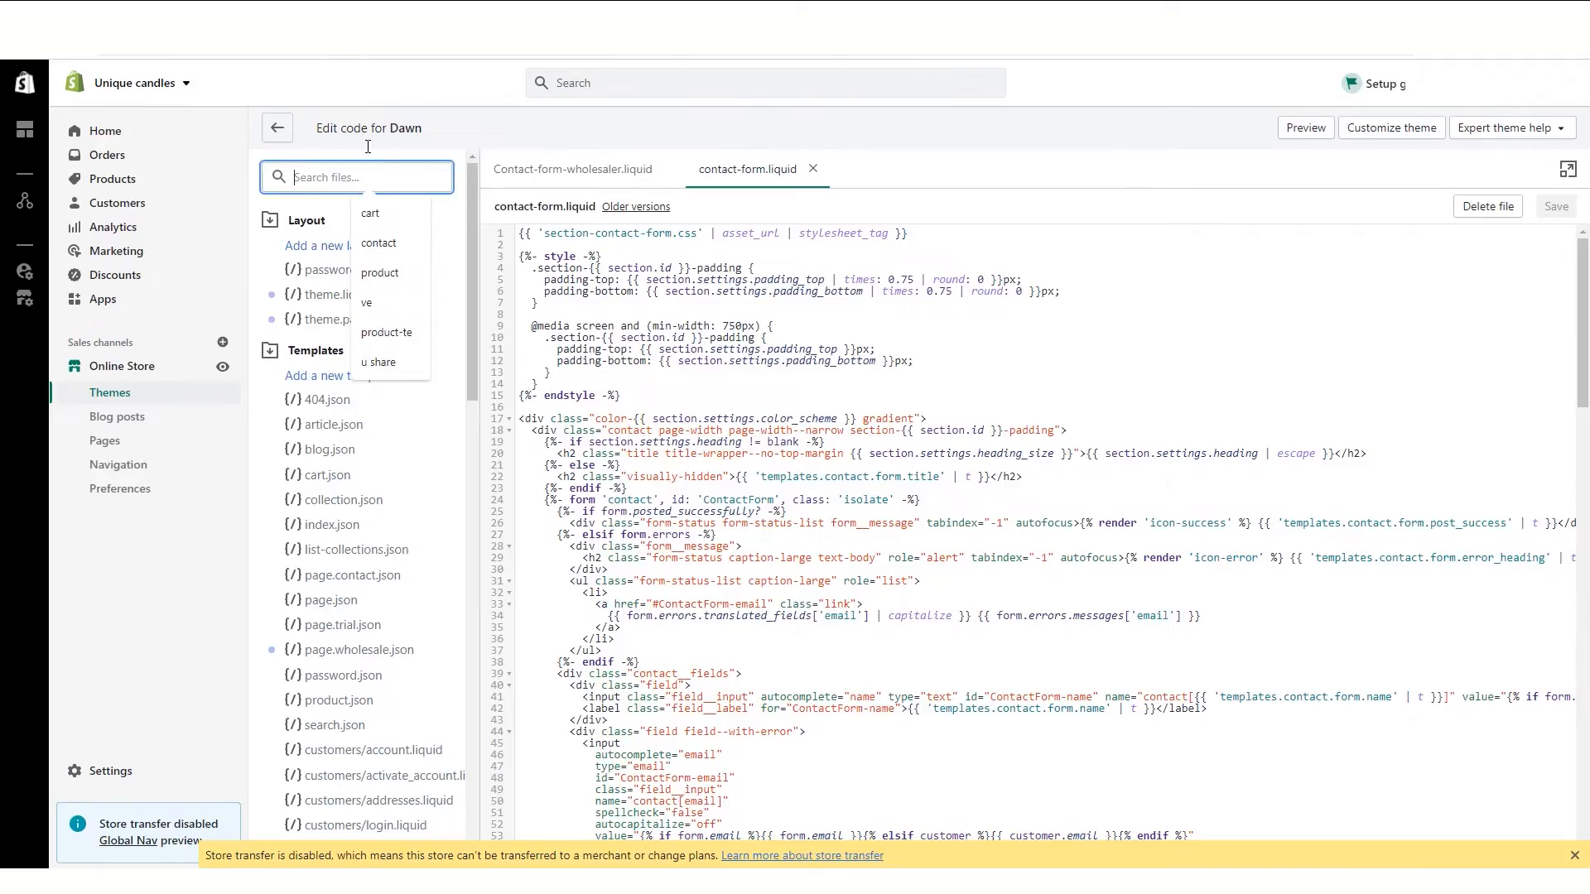
{"action": "type", "text": "contact"}
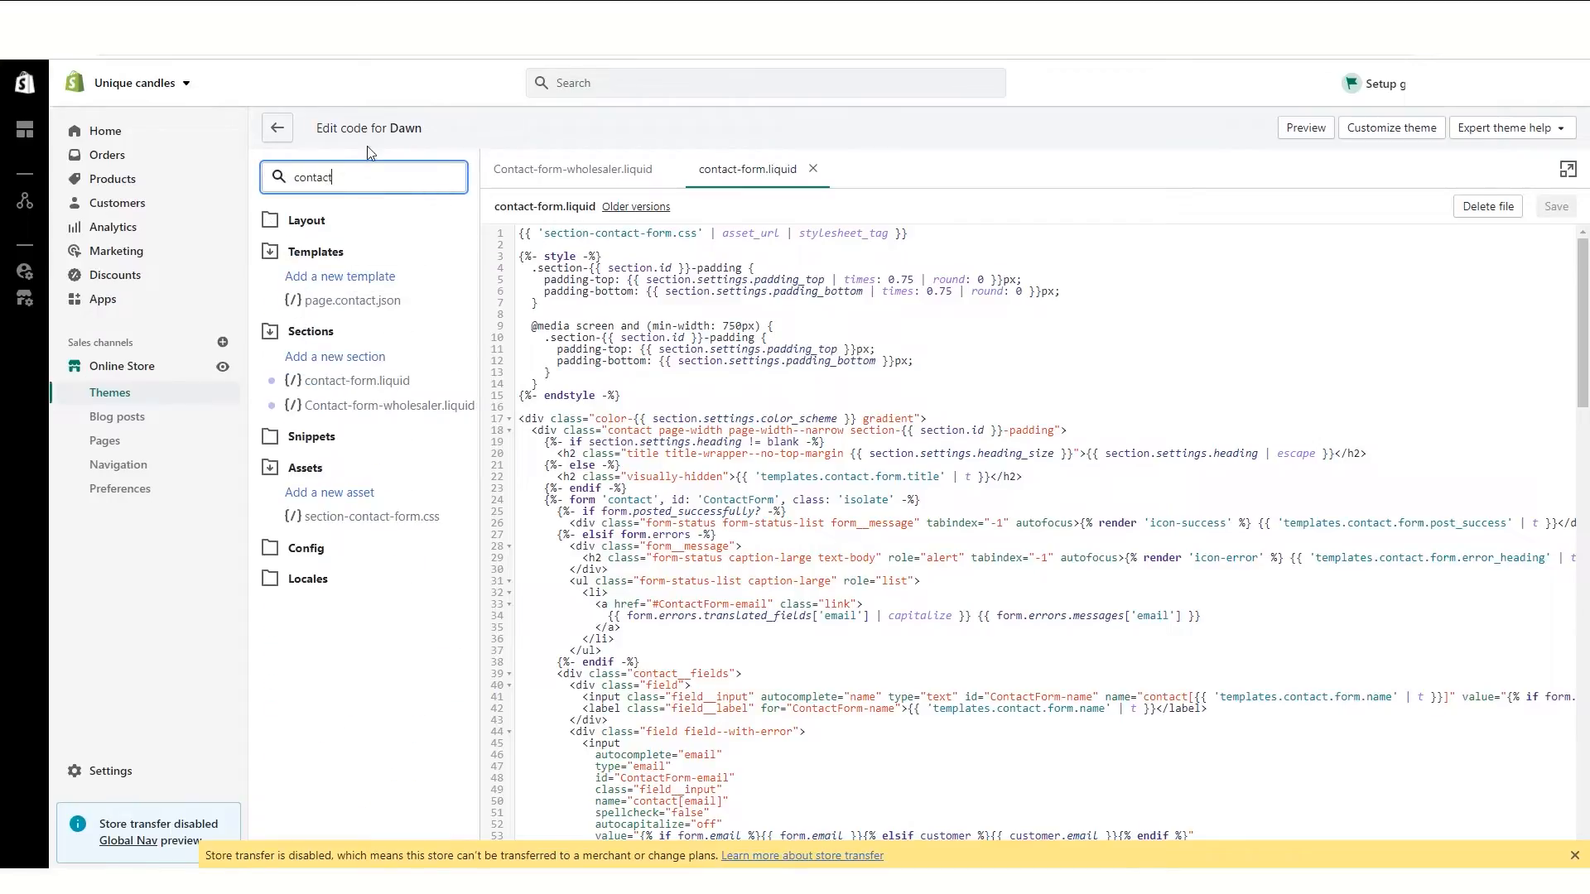
{"action": "left_click", "coordinate": [379, 700]}
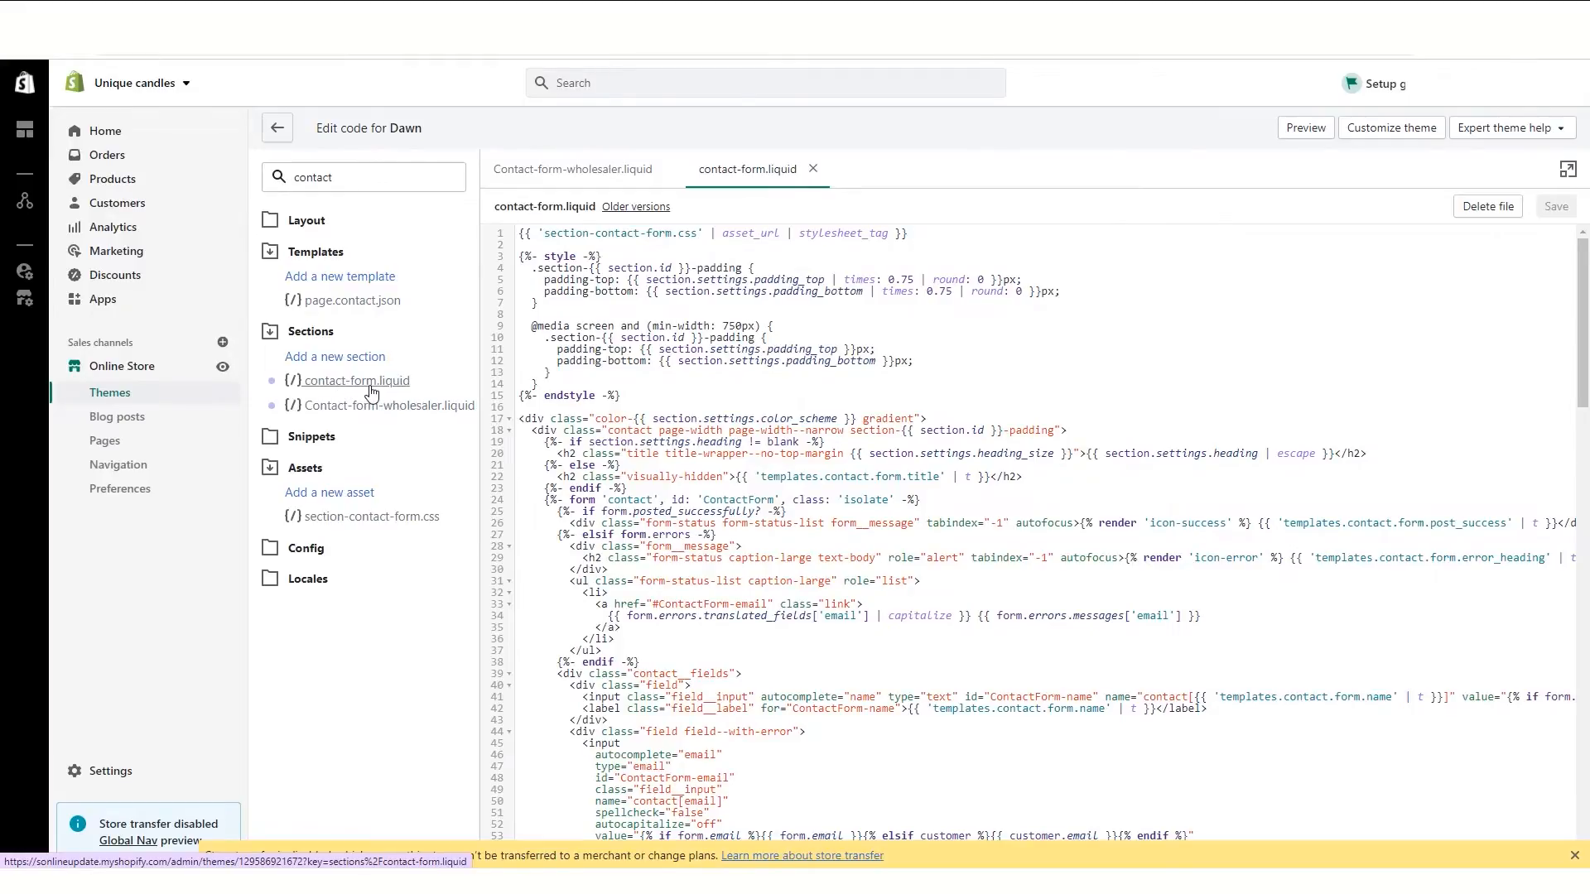
Step: Create a new section file named trial in the Dawn theme's code
{"action": "left_click", "coordinate": [336, 358]}
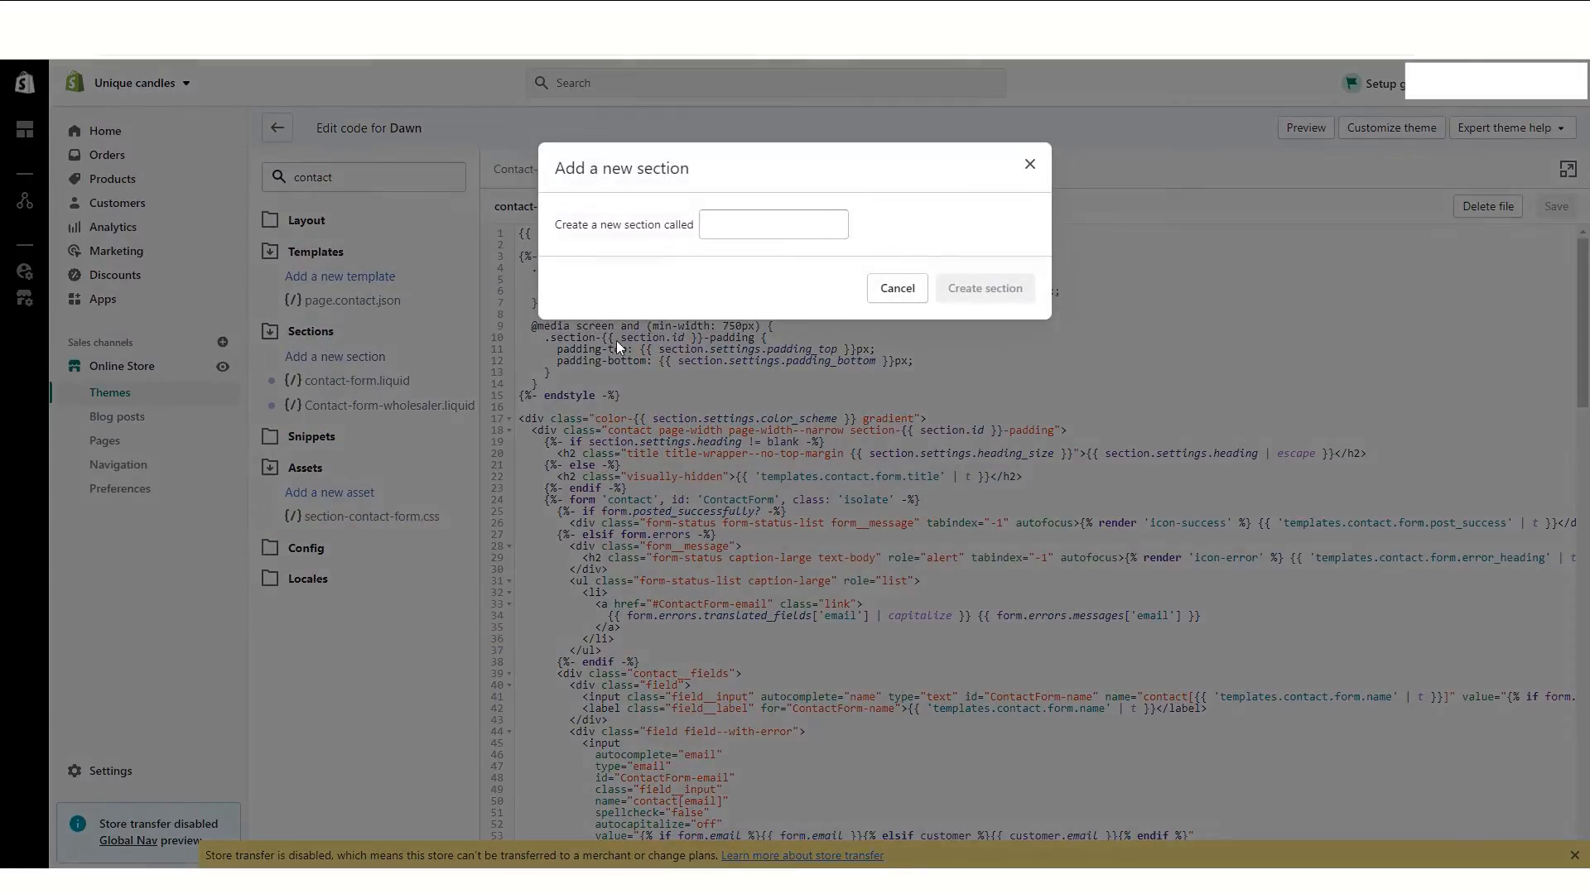
{"action": "left_click", "coordinate": [722, 224]}
{"action": "type", "text": "t"}
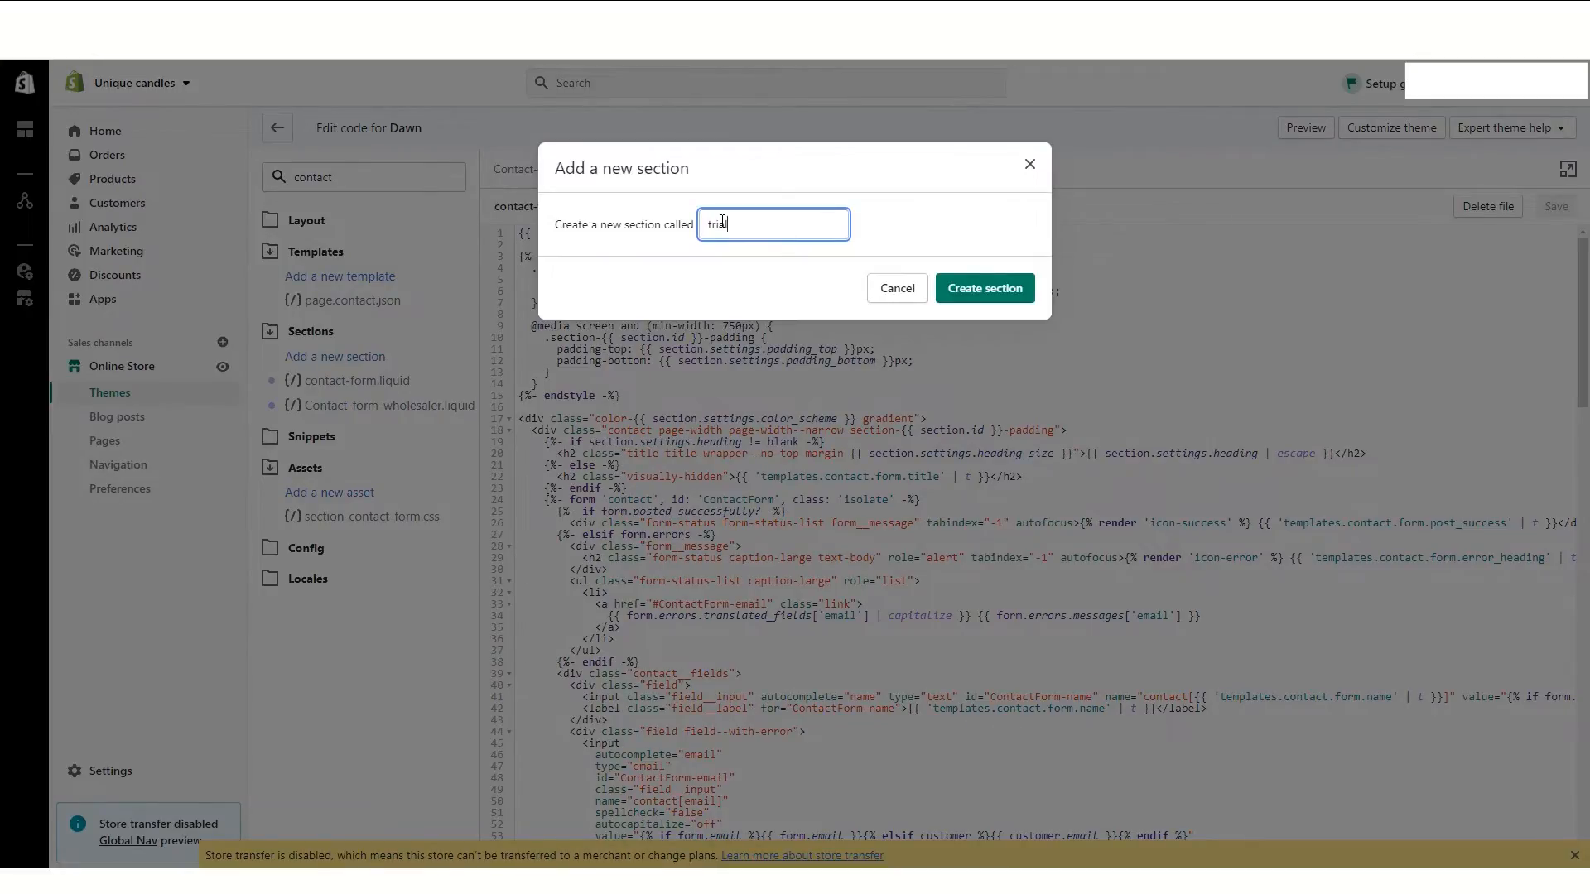
{"action": "type", "text": "rial"}
{"action": "left_click", "coordinate": [1002, 289]}
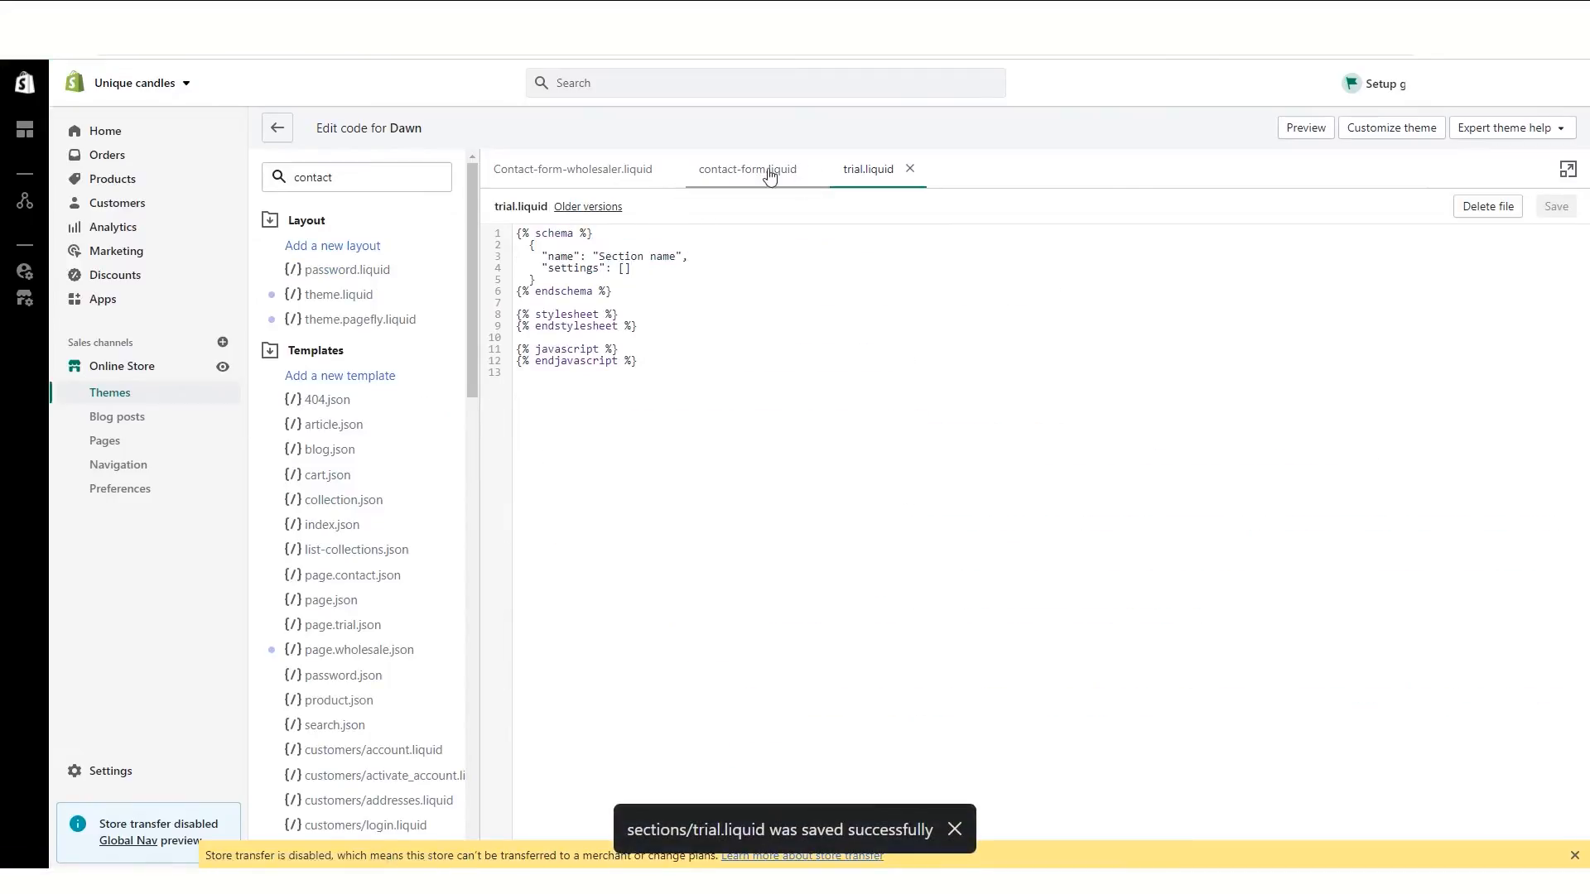
Step: Delete all of the default schema, stylesheet and javascript code from trial.liquid
{"action": "left_click", "coordinate": [632, 168]}
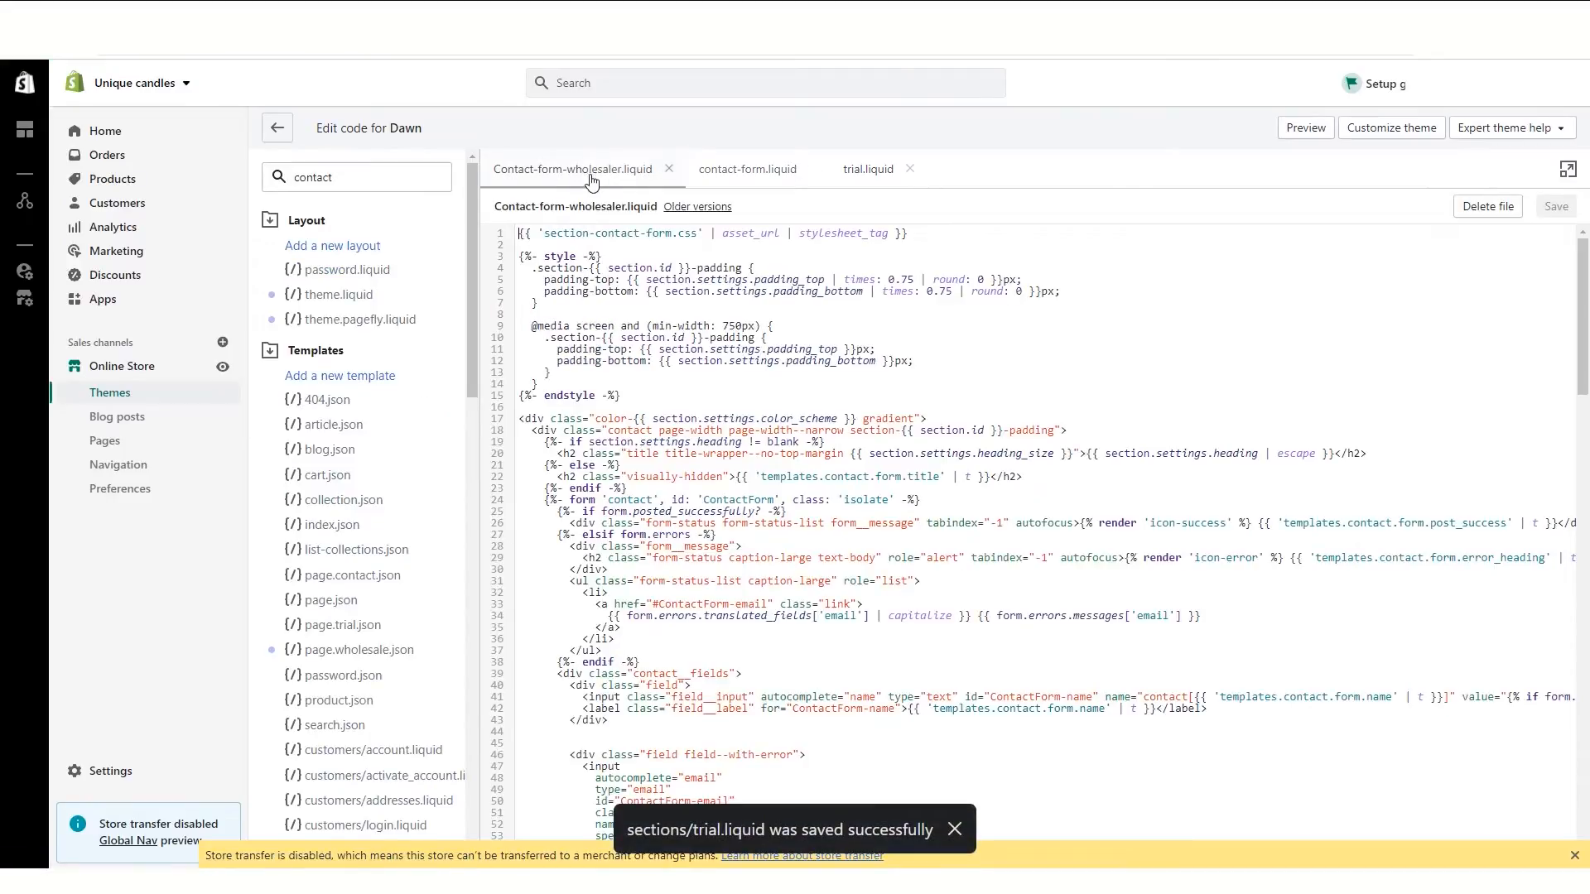
{"action": "left_click", "coordinate": [761, 173]}
{"action": "left_click", "coordinate": [876, 175]}
{"action": "left_click", "coordinate": [731, 389]}
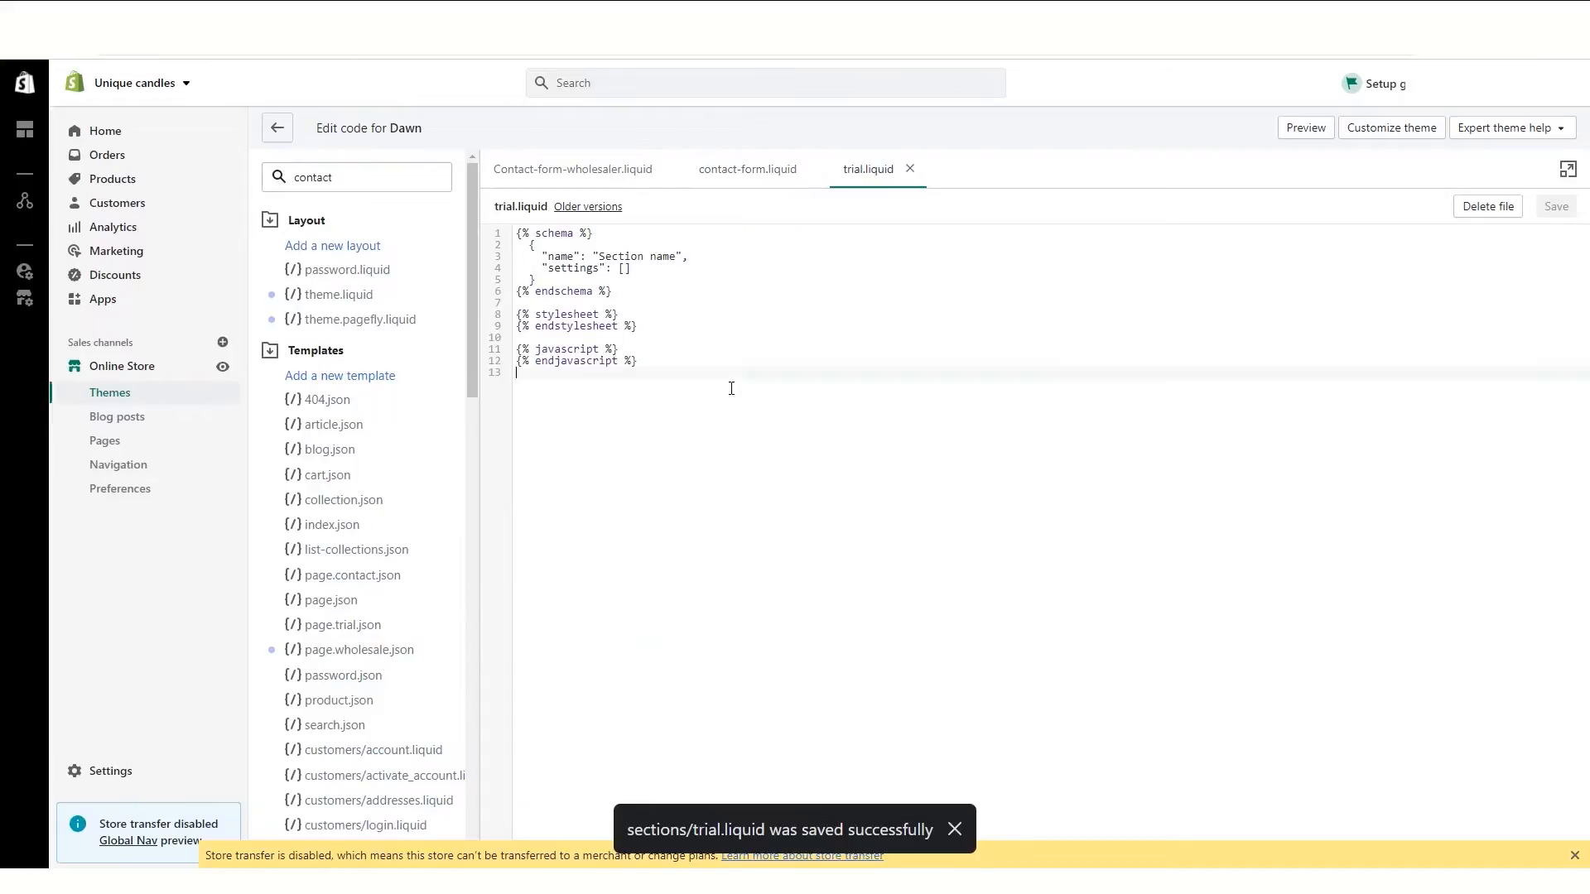
{"action": "left_click_drag", "start_coordinate": [731, 389], "coordinate": [497, 235]}
{"action": "key", "text": "BackSpace"}
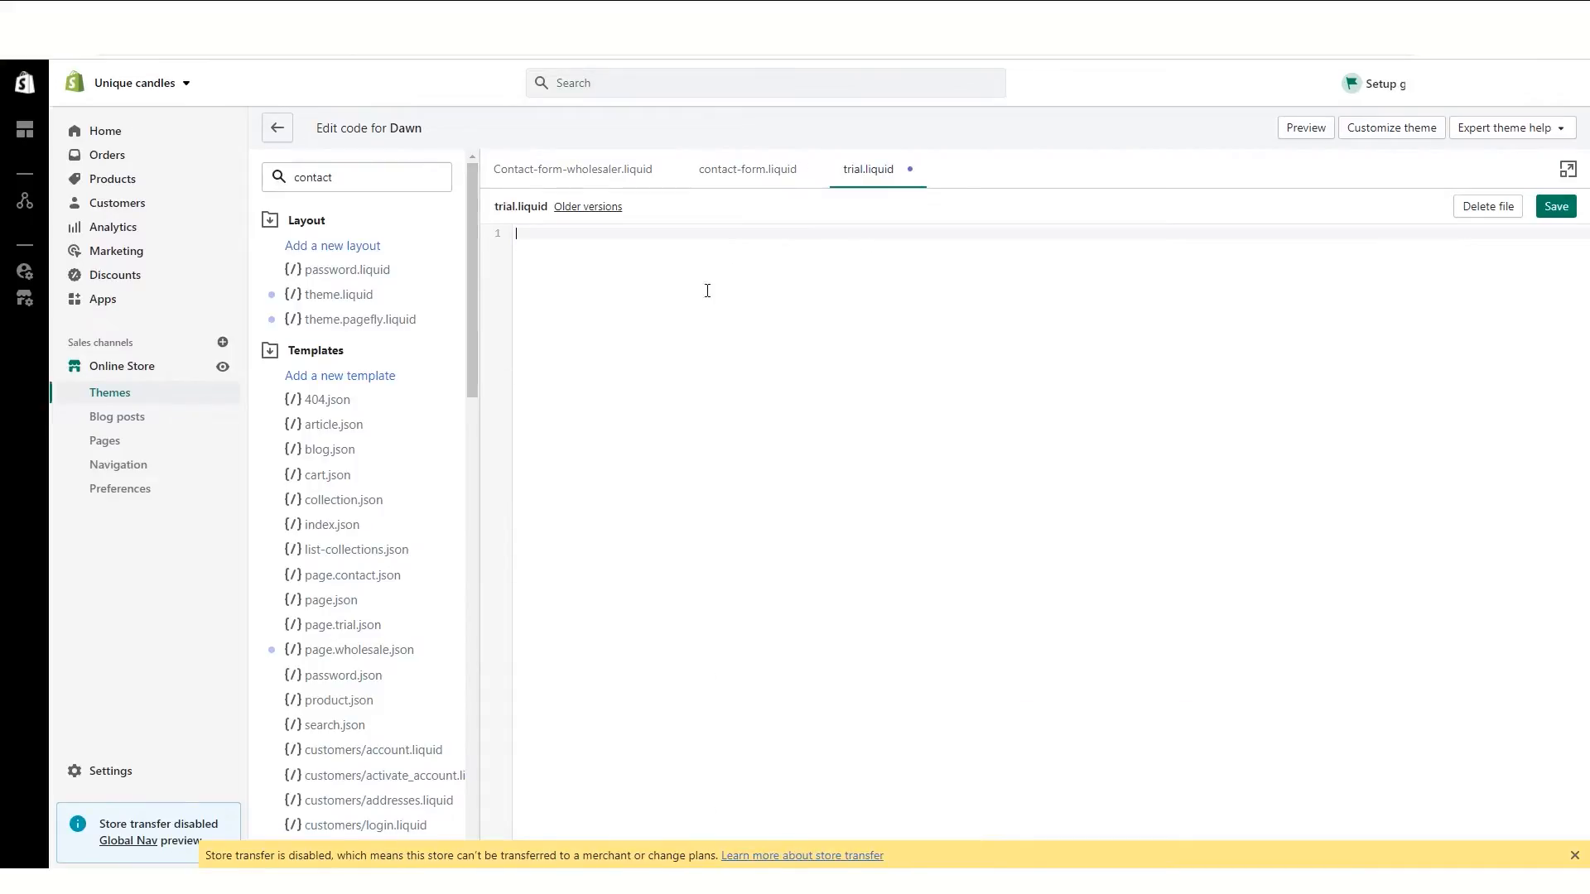
Step: Copy the entire code of contact-form.liquid into the empty trial.liquid file and save it
{"action": "left_click", "coordinate": [724, 179]}
{"action": "left_click", "coordinate": [628, 511]}
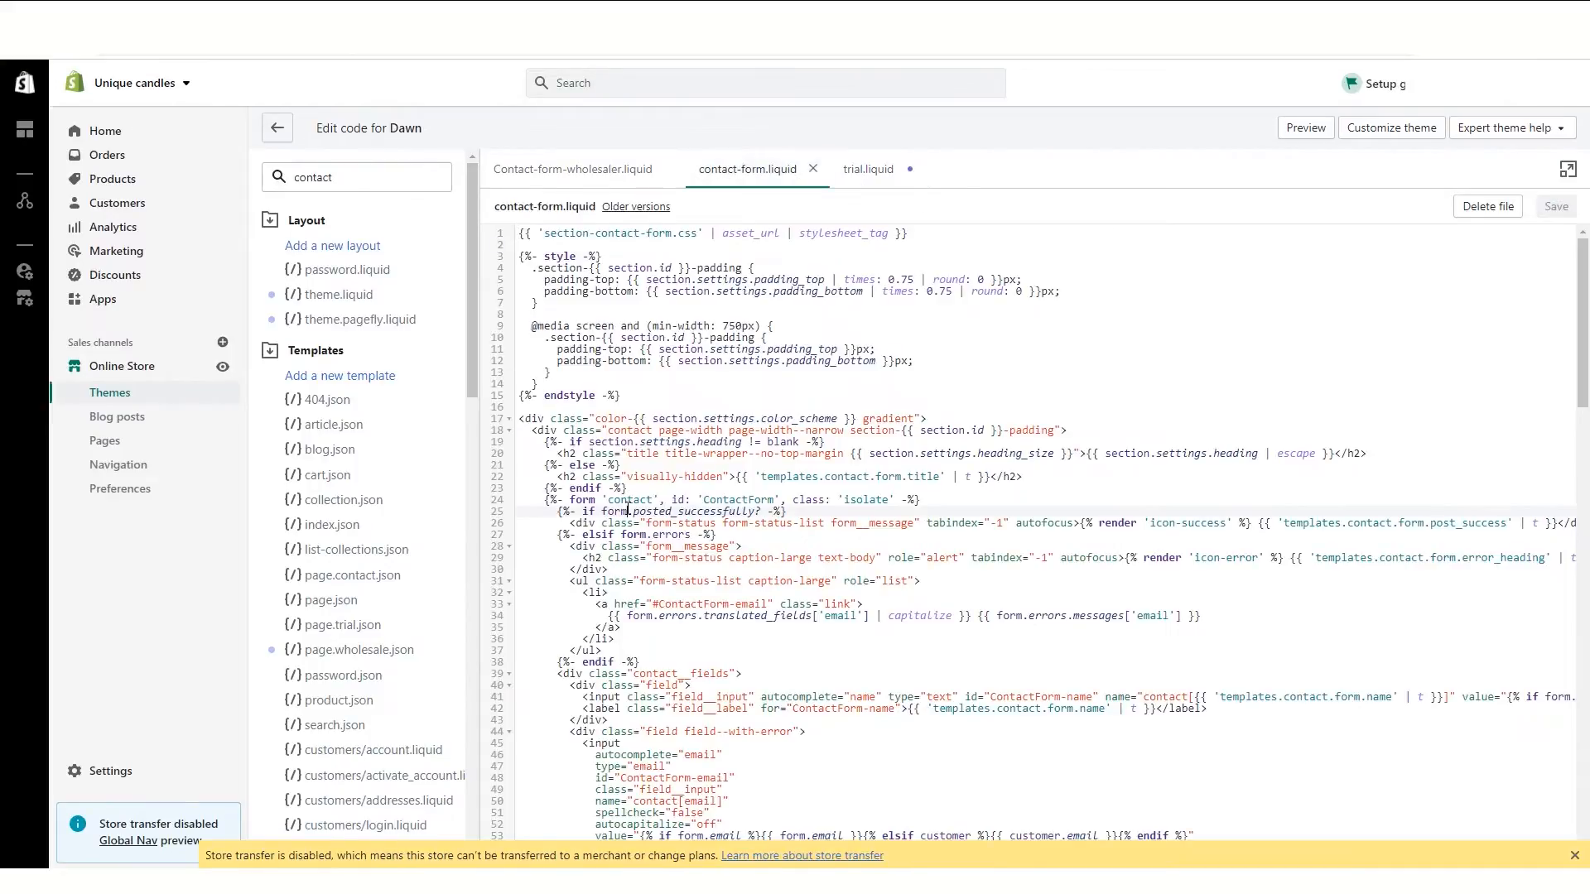
{"action": "key", "text": "ctrl+a"}
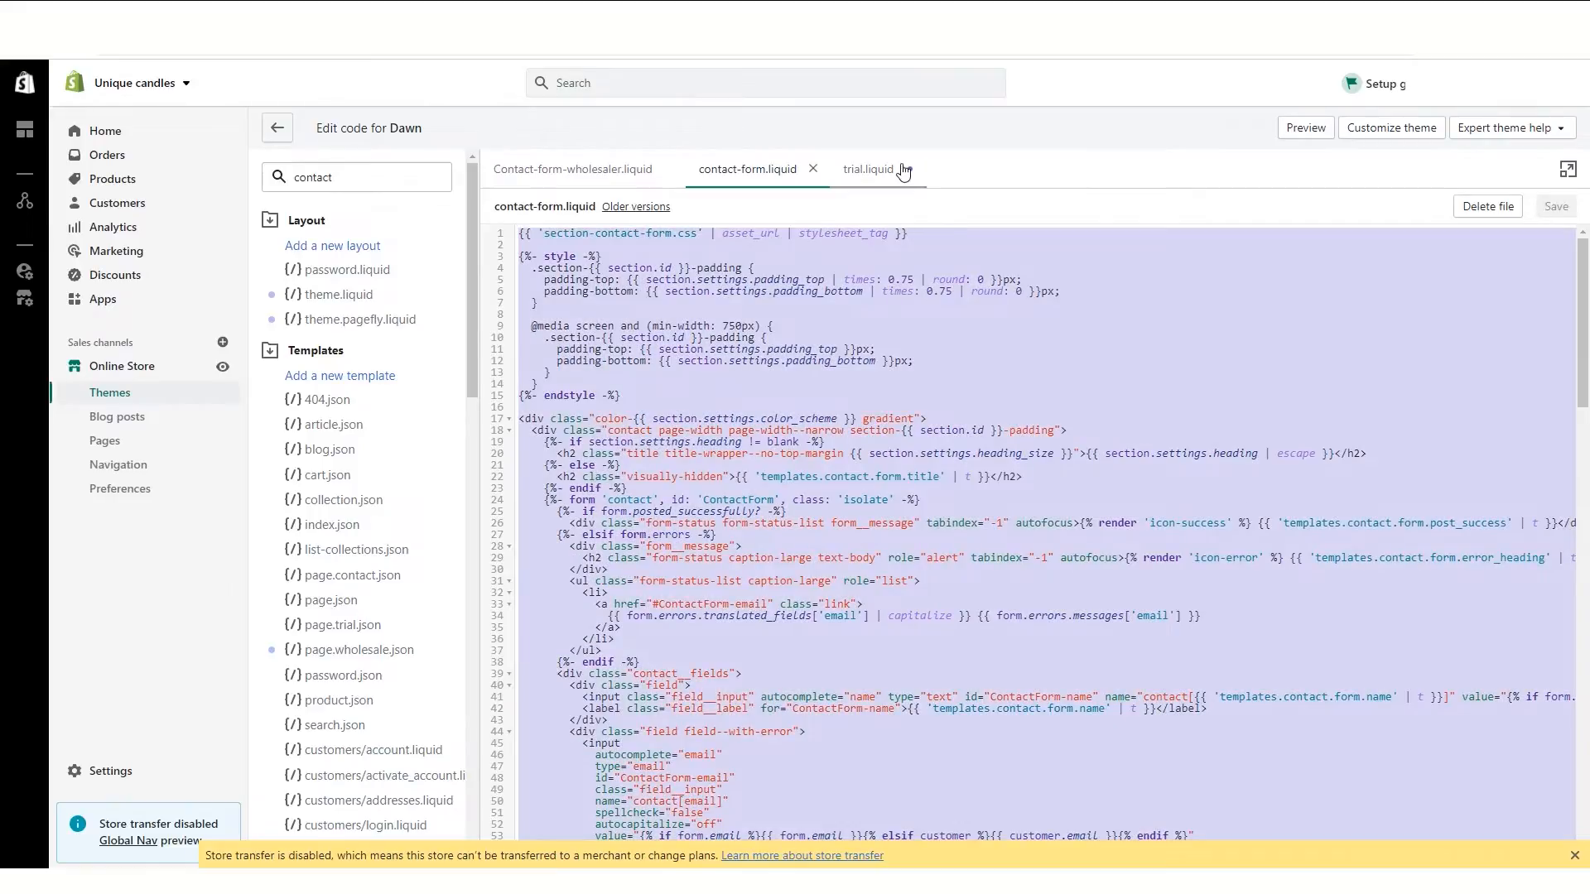
{"action": "left_click", "coordinate": [865, 169]}
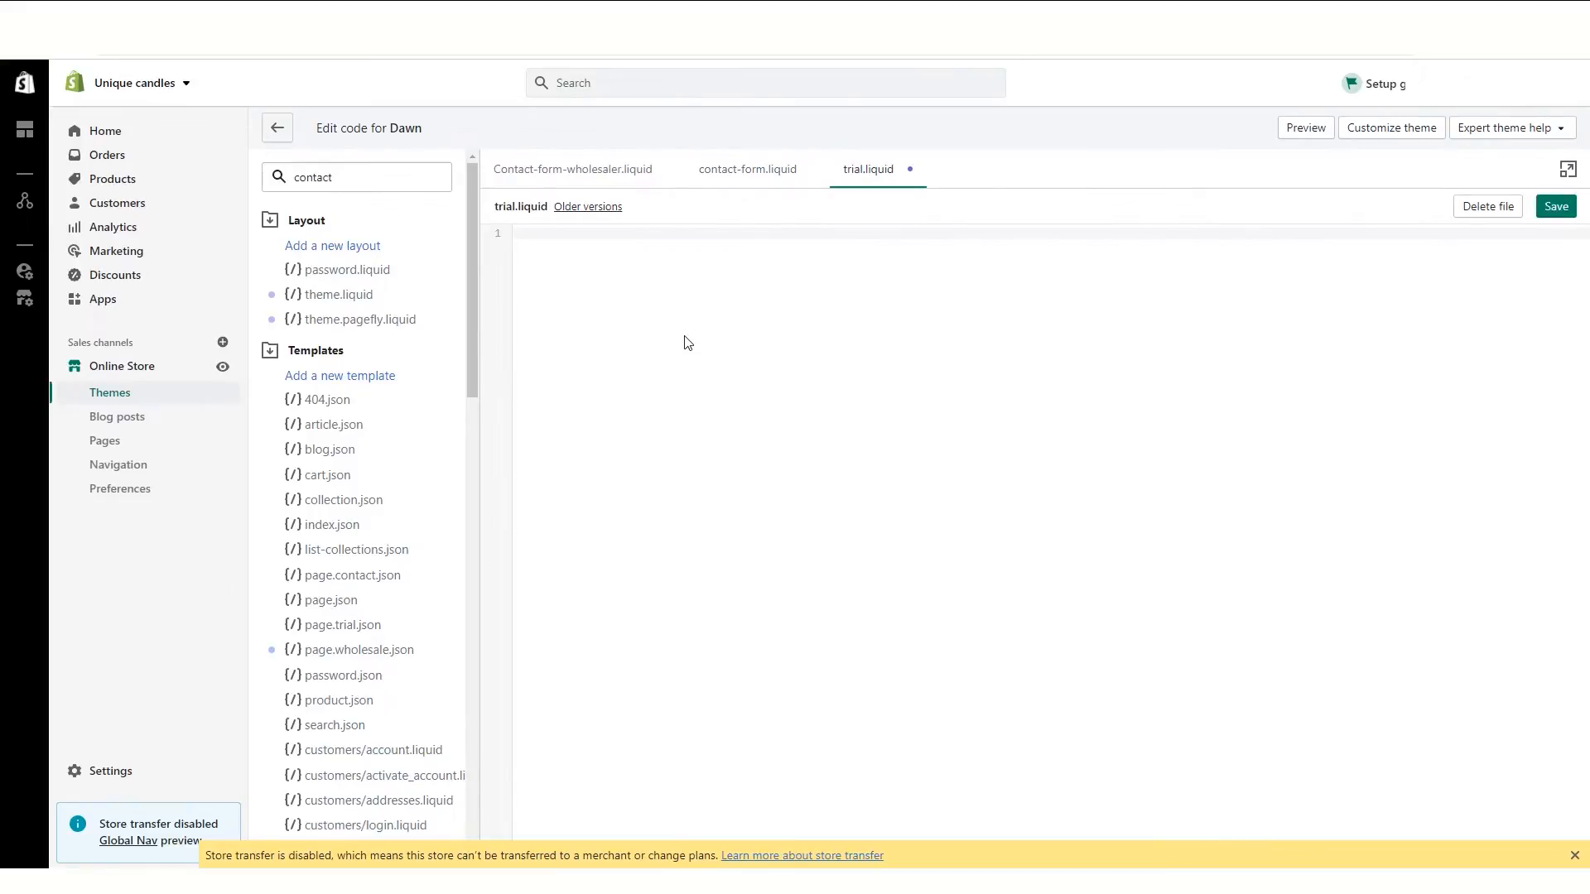
{"action": "key", "text": "ctrl+v"}
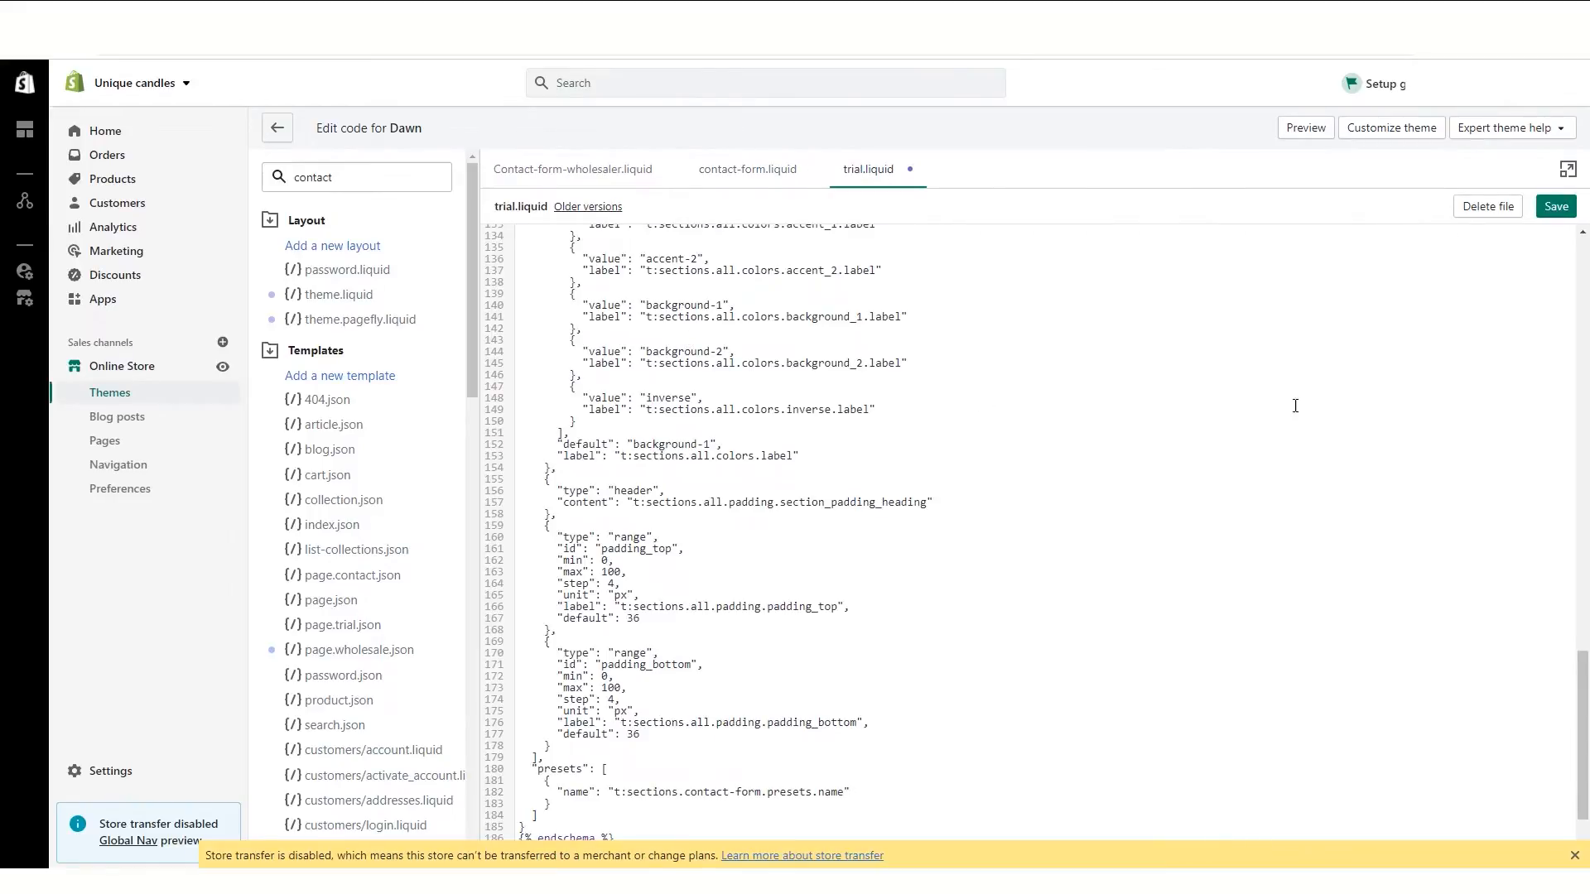
{"action": "left_click", "coordinate": [1550, 209]}
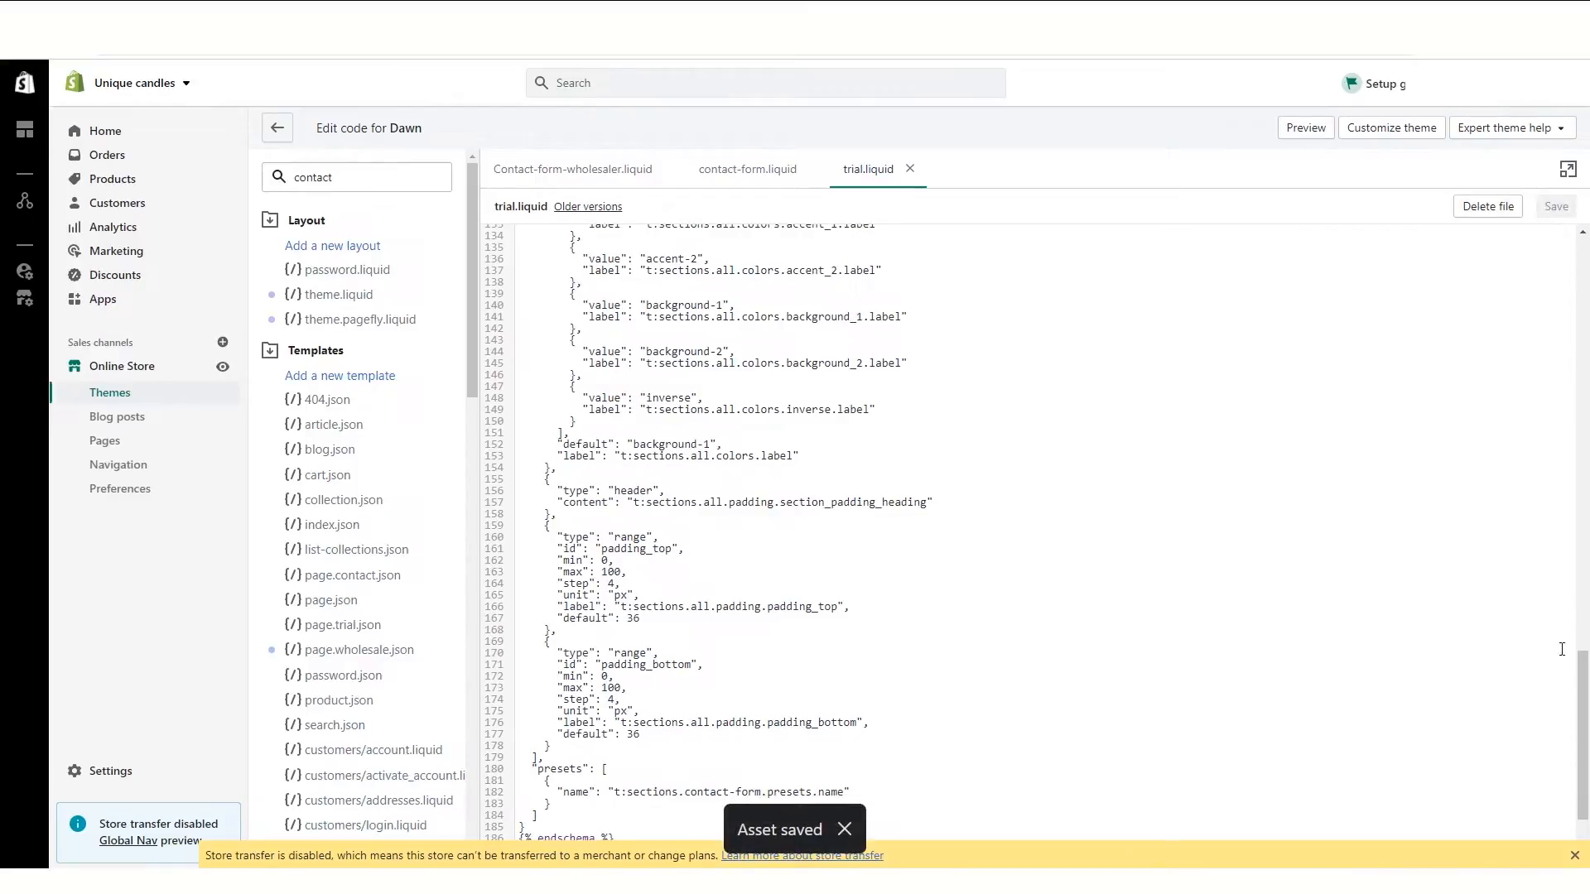
Step: Examine the contact__fields block in contact-form.liquid, focusing on the name field's div, input and label code
{"action": "scroll", "coordinate": [1200, 727], "scroll_direction": "up", "scroll_amount": 1}
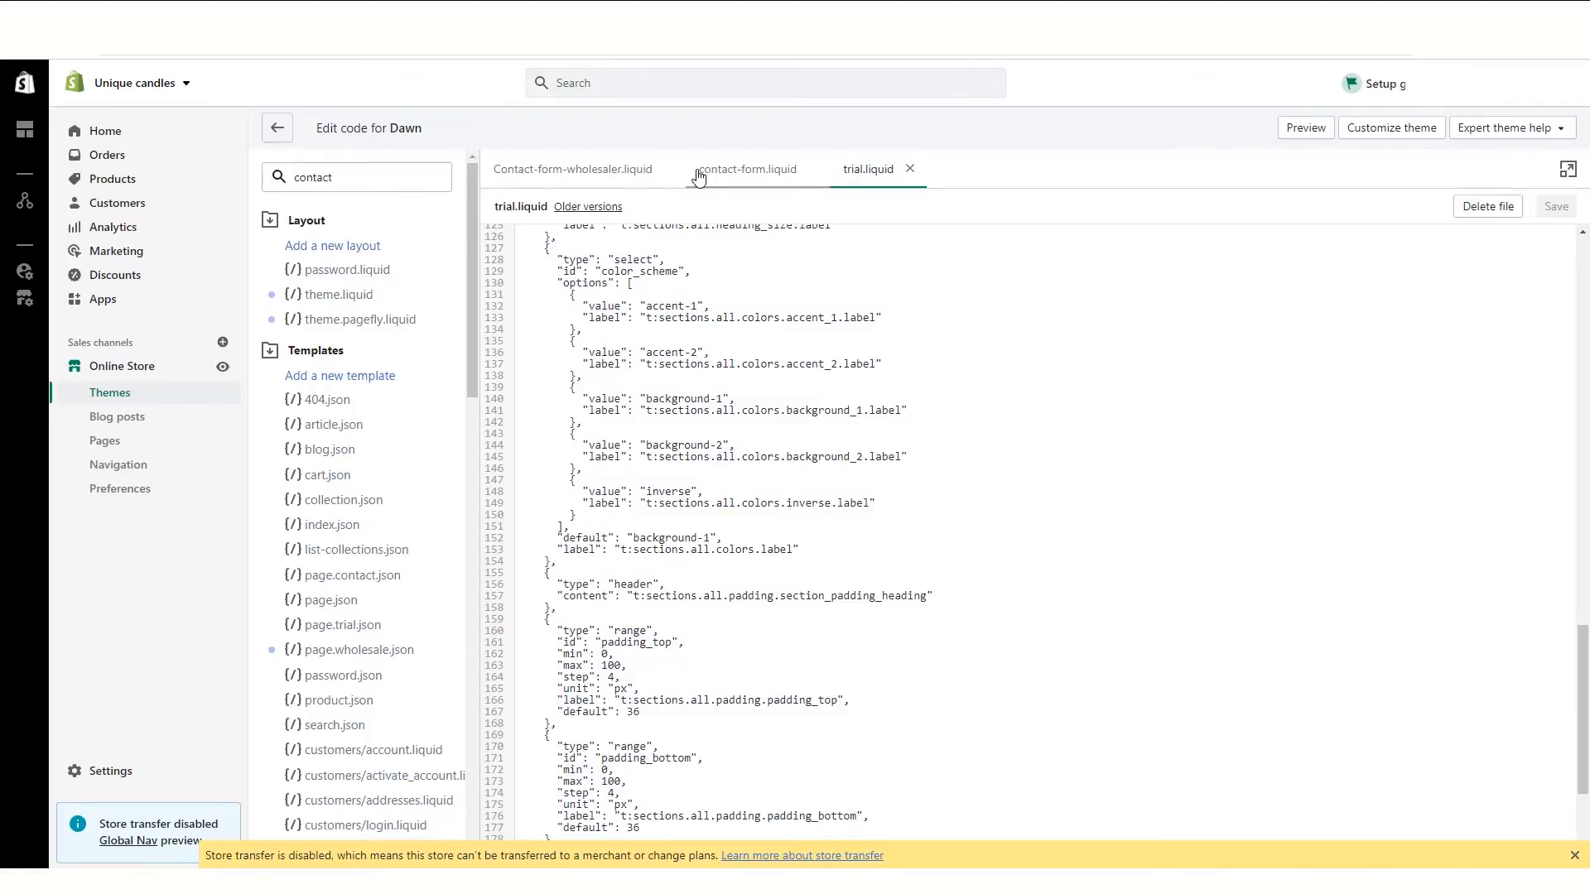
{"action": "left_click", "coordinate": [786, 175]}
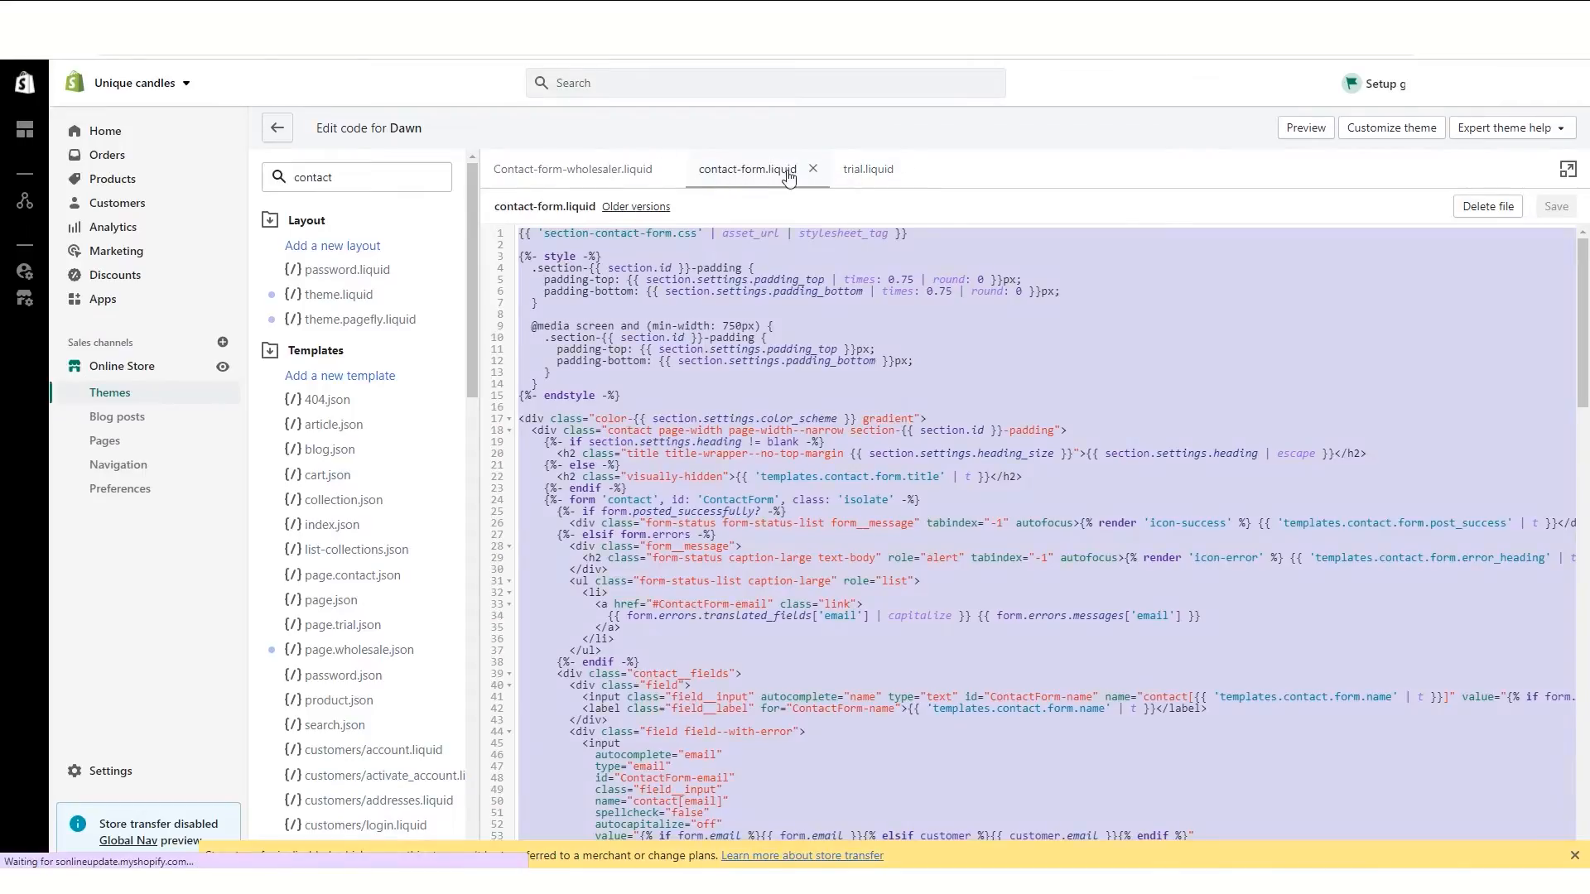
{"action": "left_click", "coordinate": [806, 300]}
{"action": "left_click", "coordinate": [870, 169]}
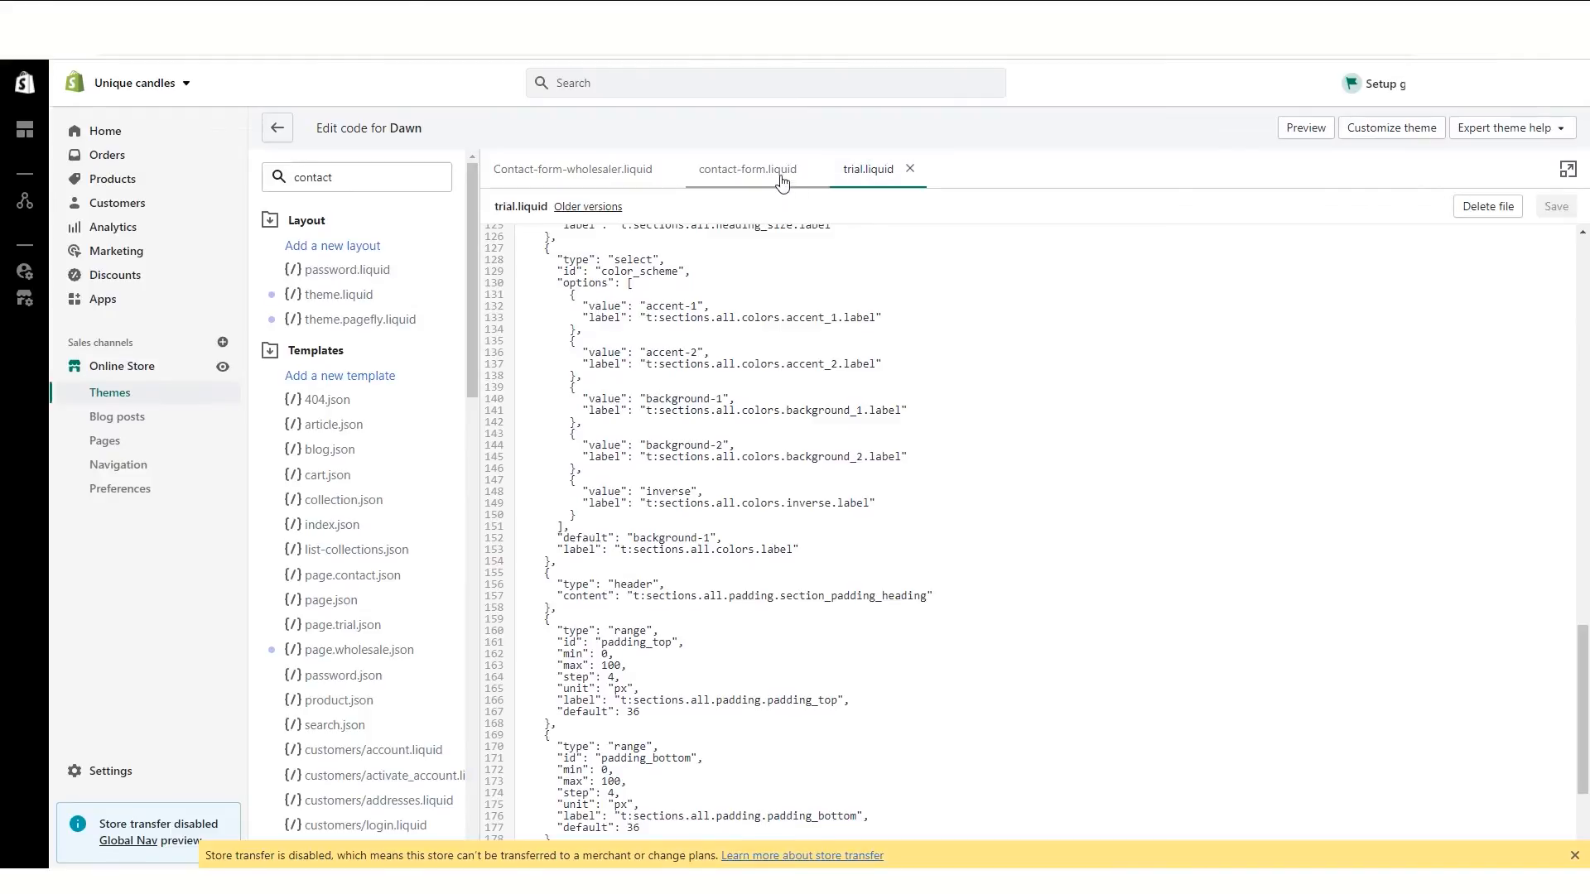
{"action": "left_click", "coordinate": [739, 172]}
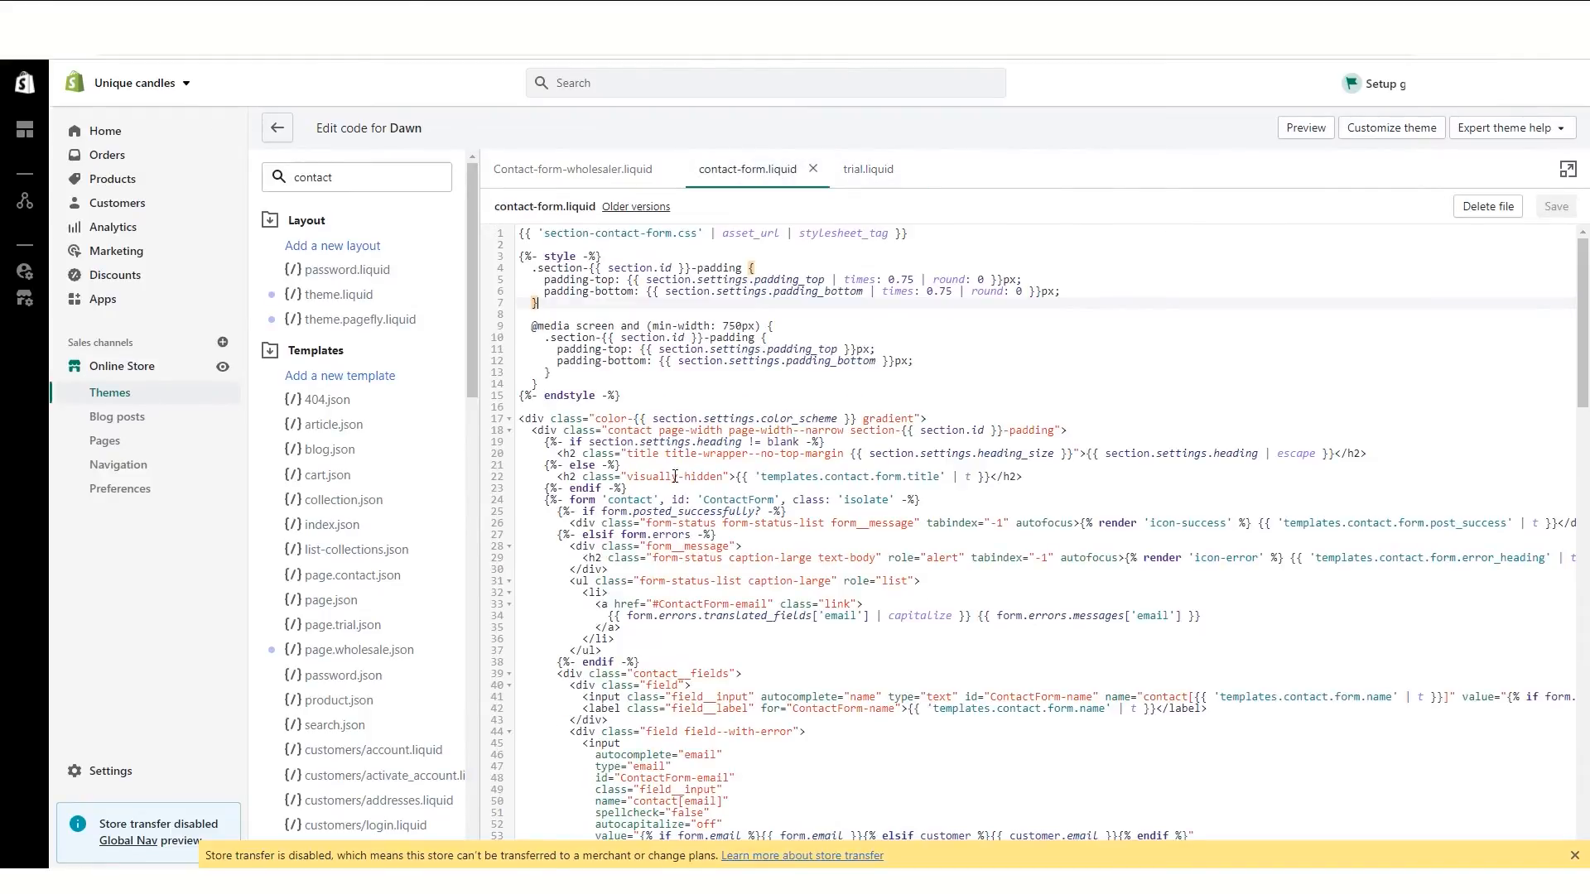
{"action": "scroll", "coordinate": [752, 536], "scroll_direction": "down", "scroll_amount": 3}
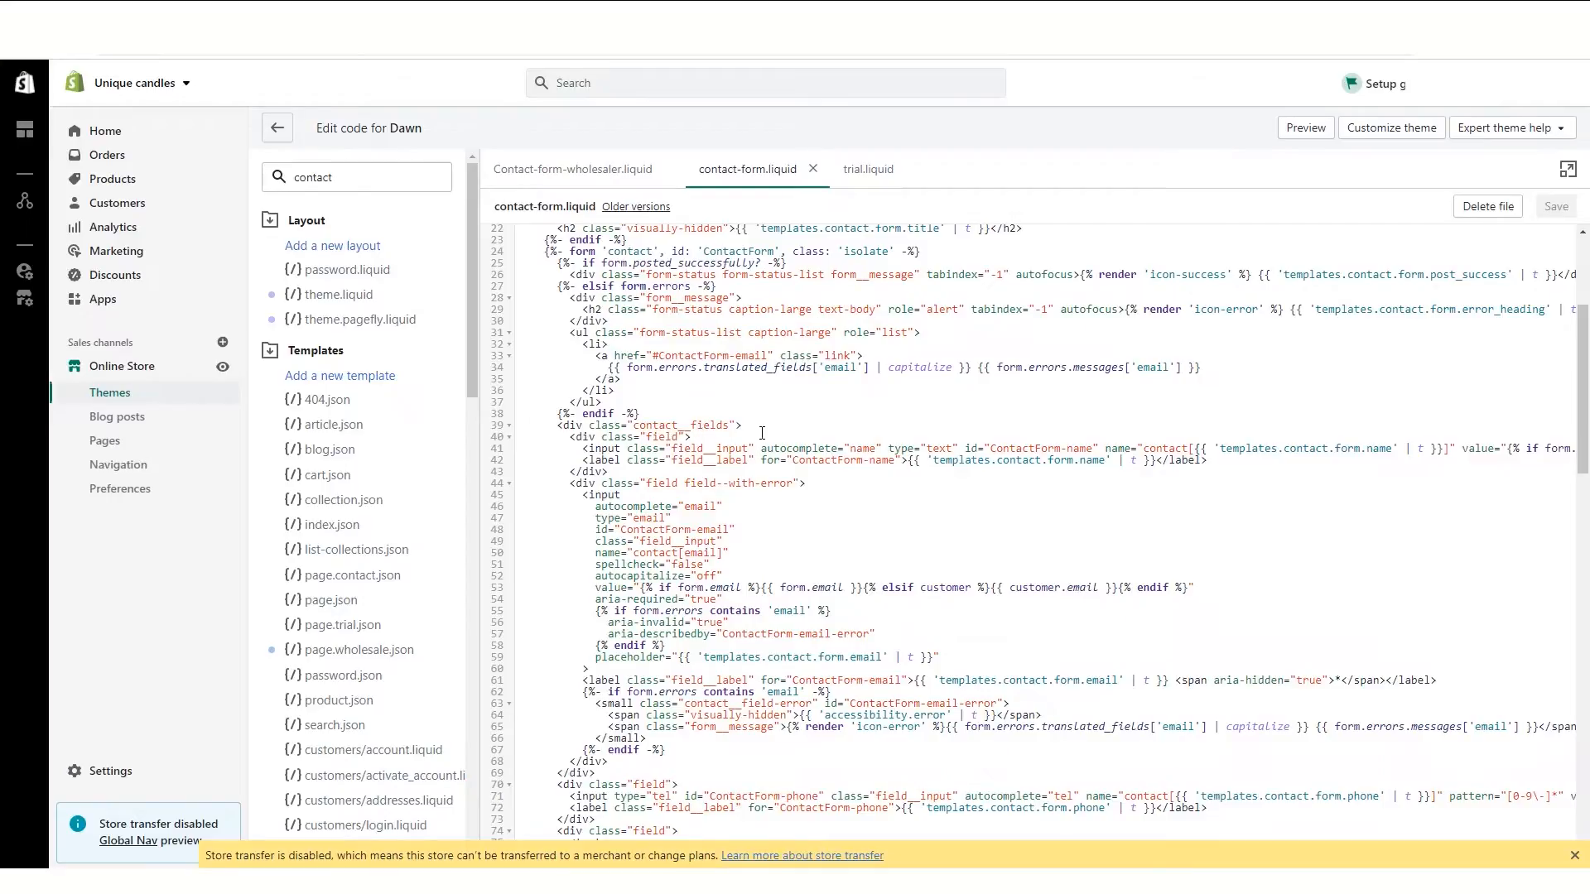
{"action": "left_click", "coordinate": [731, 424]}
{"action": "left_click", "coordinate": [878, 432]}
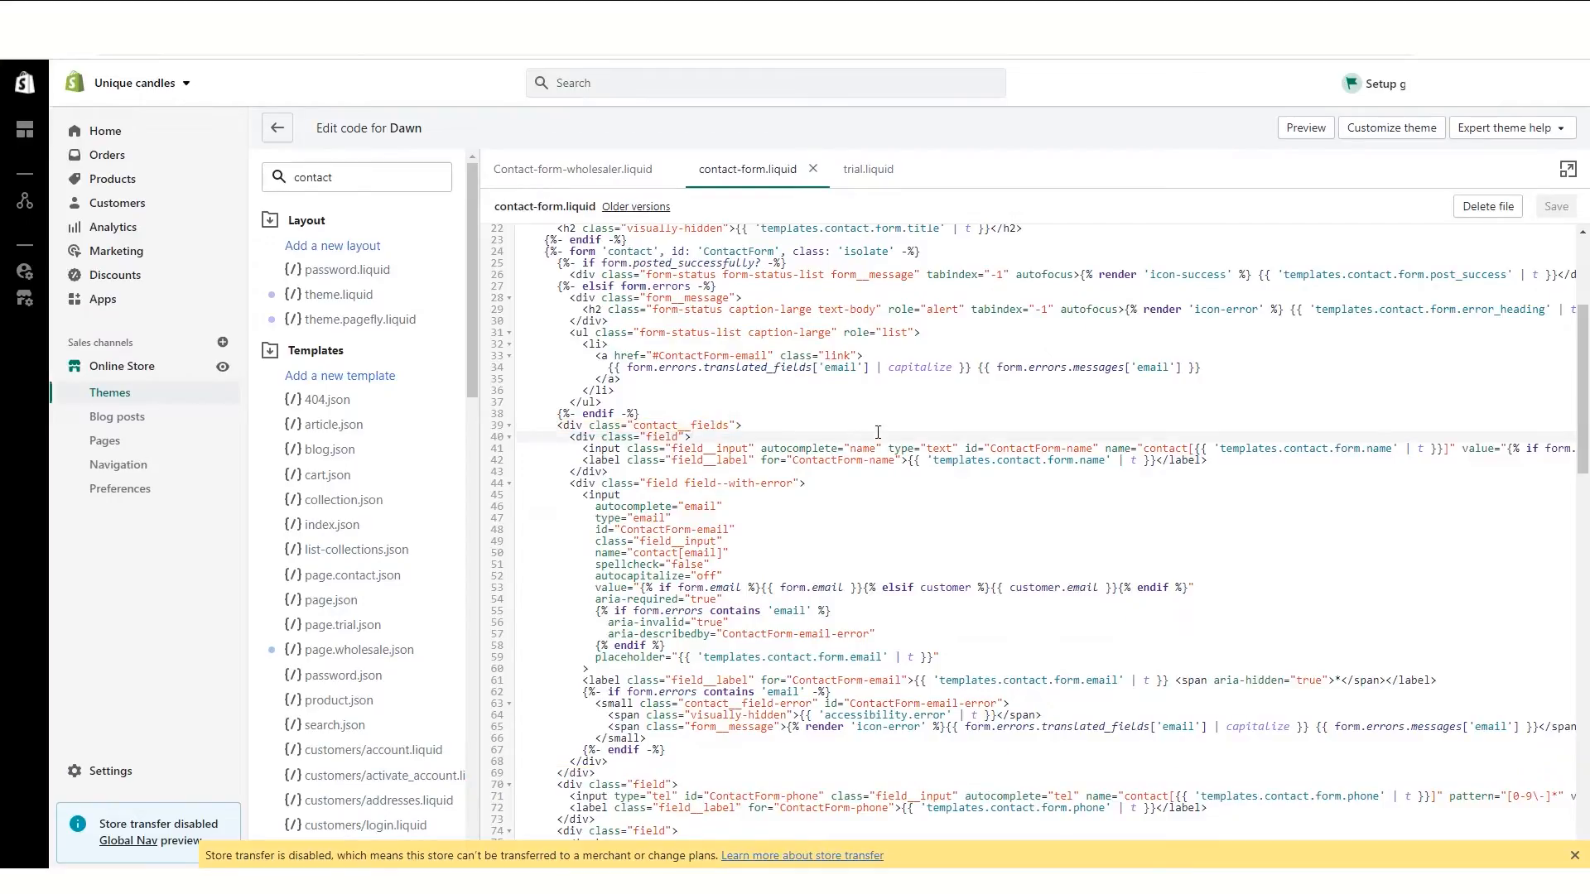
{"action": "key", "text": "ctrl+f"}
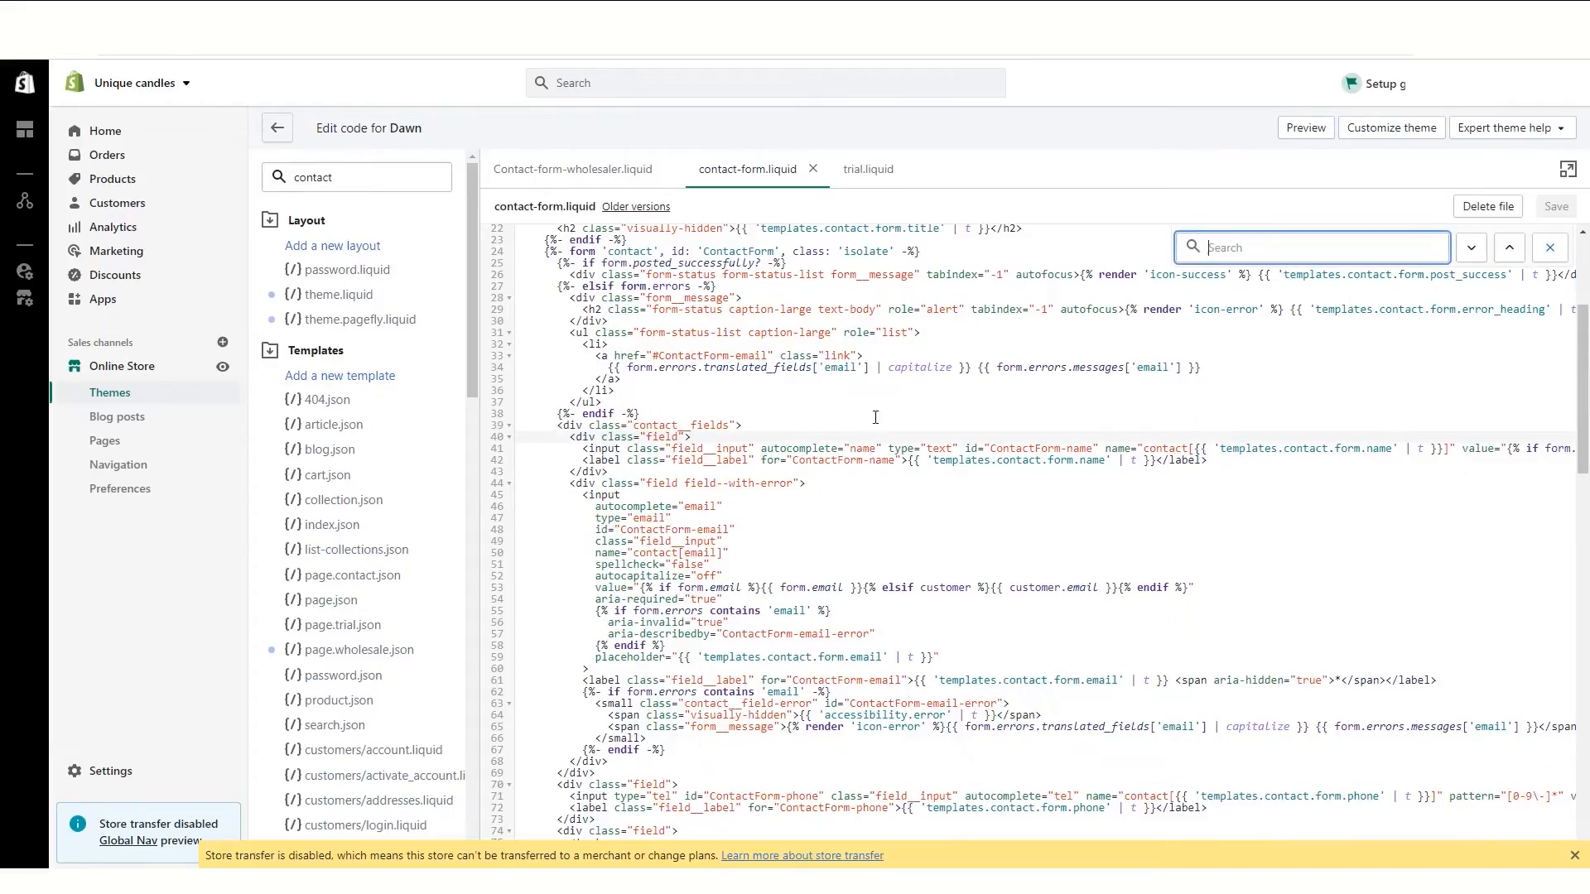
{"action": "left_click", "coordinate": [694, 450]}
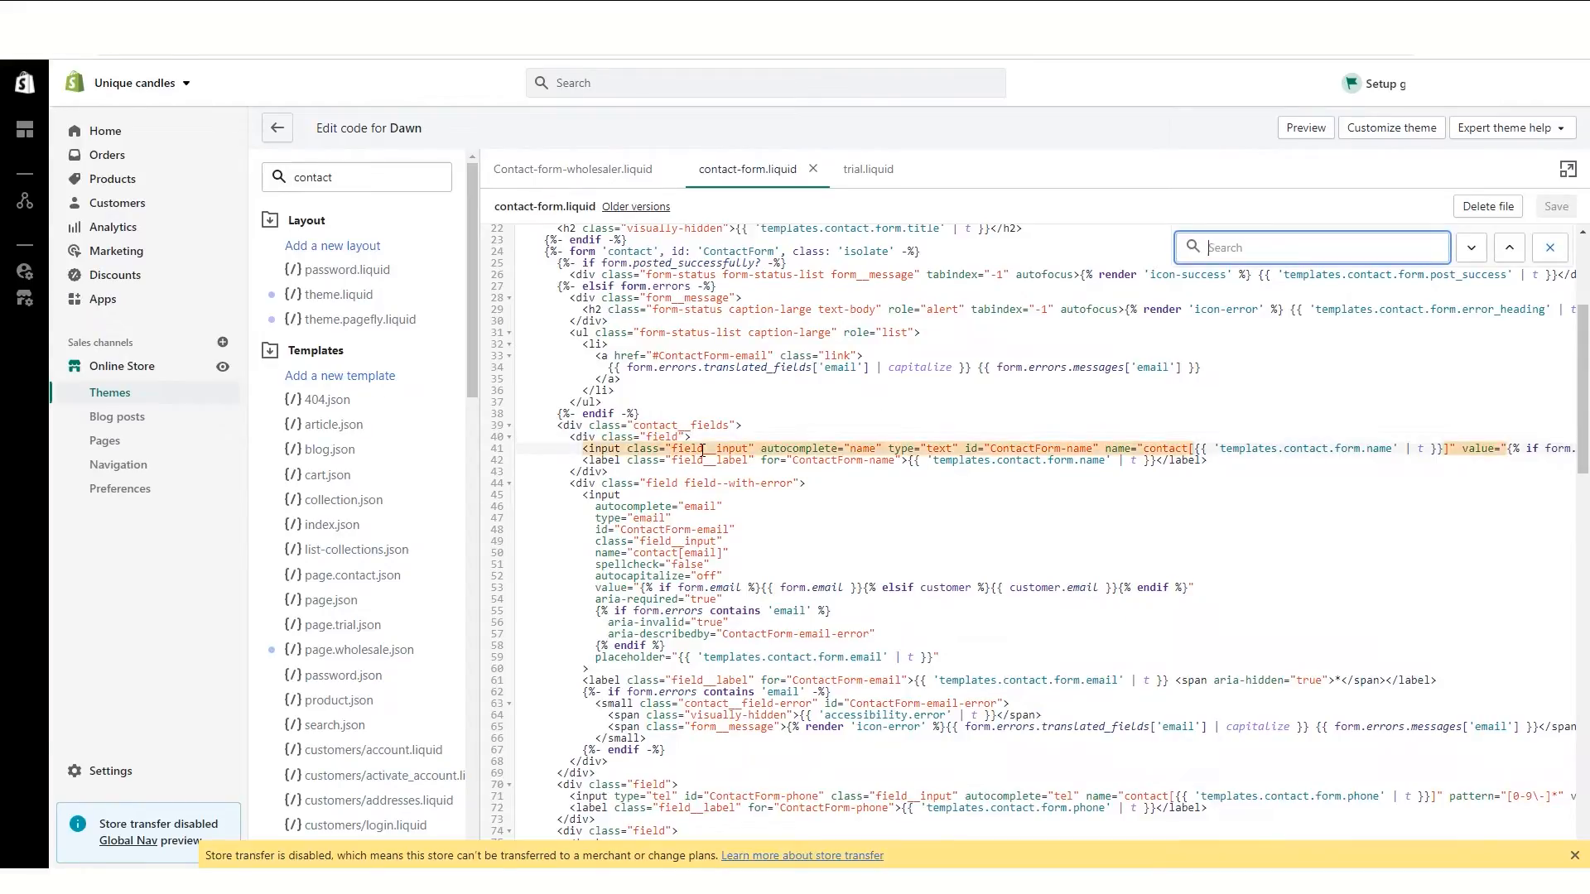
{"action": "left_click", "coordinate": [560, 438]}
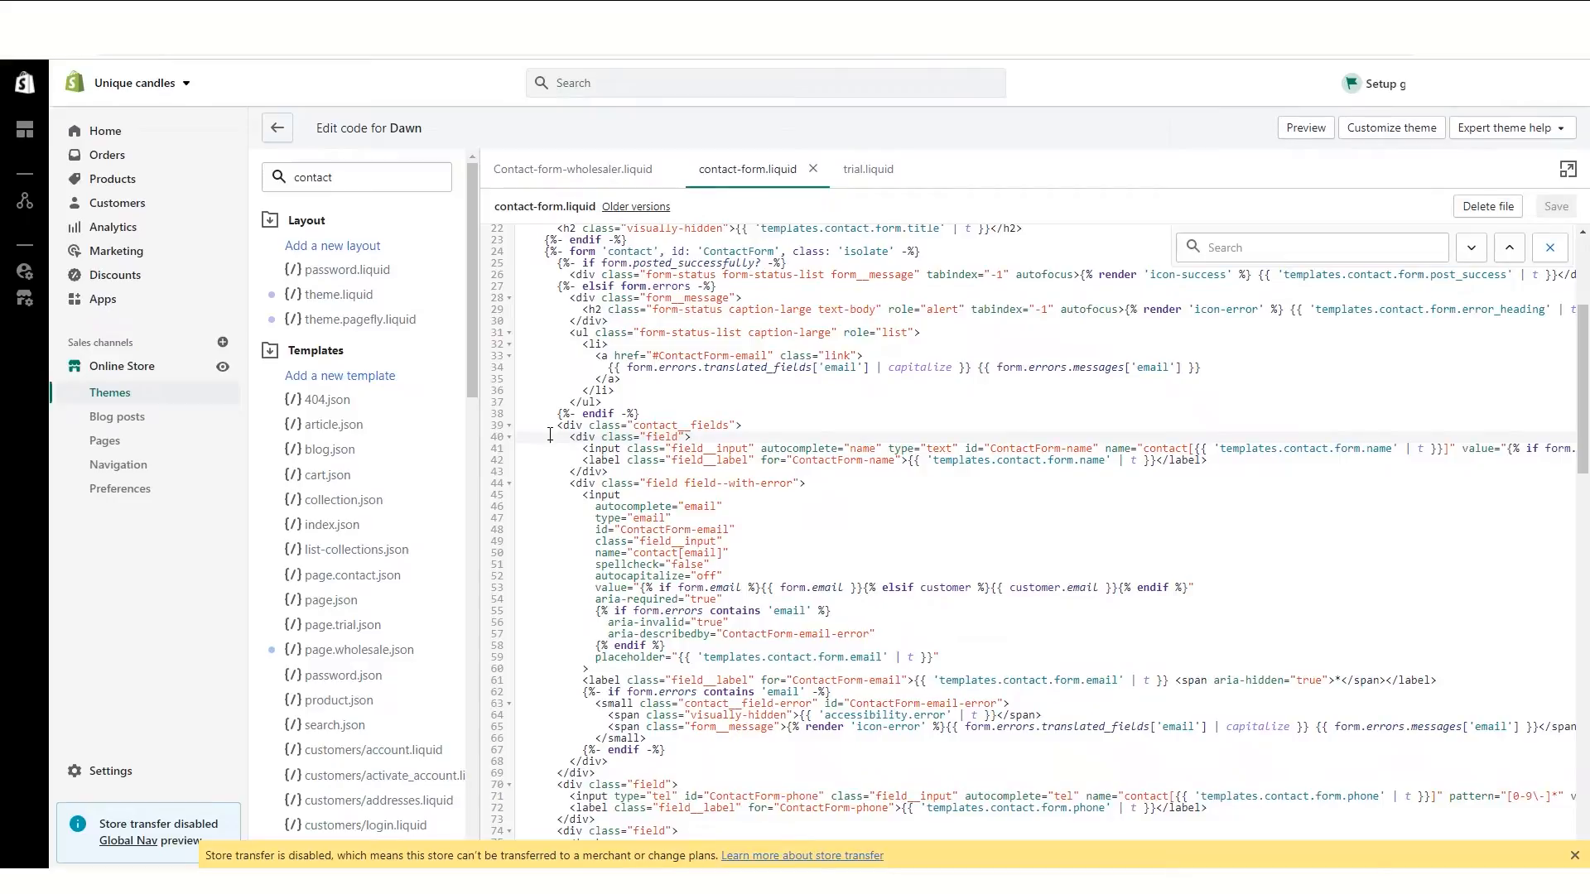
Step: Copy the name field's div block in contact-form.liquid and compare the forms on the wholesale and contact pages in the theme editor
{"action": "left_click_drag", "start_coordinate": [550, 437], "coordinate": [618, 473]}
{"action": "key", "text": "ctrl+c"}
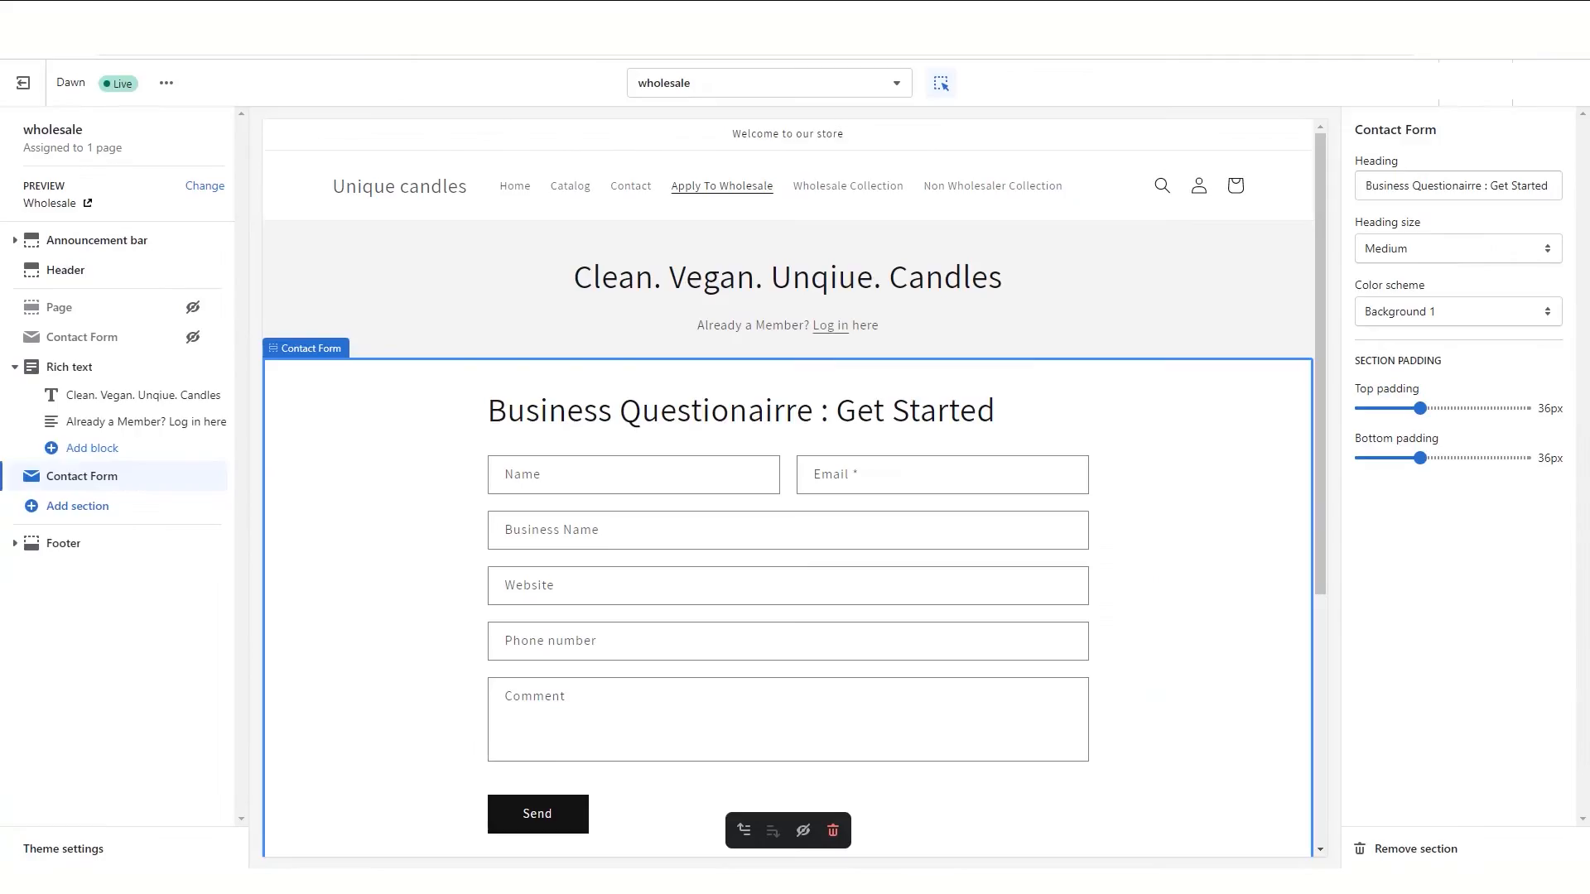
{"action": "left_click", "coordinate": [649, 197]}
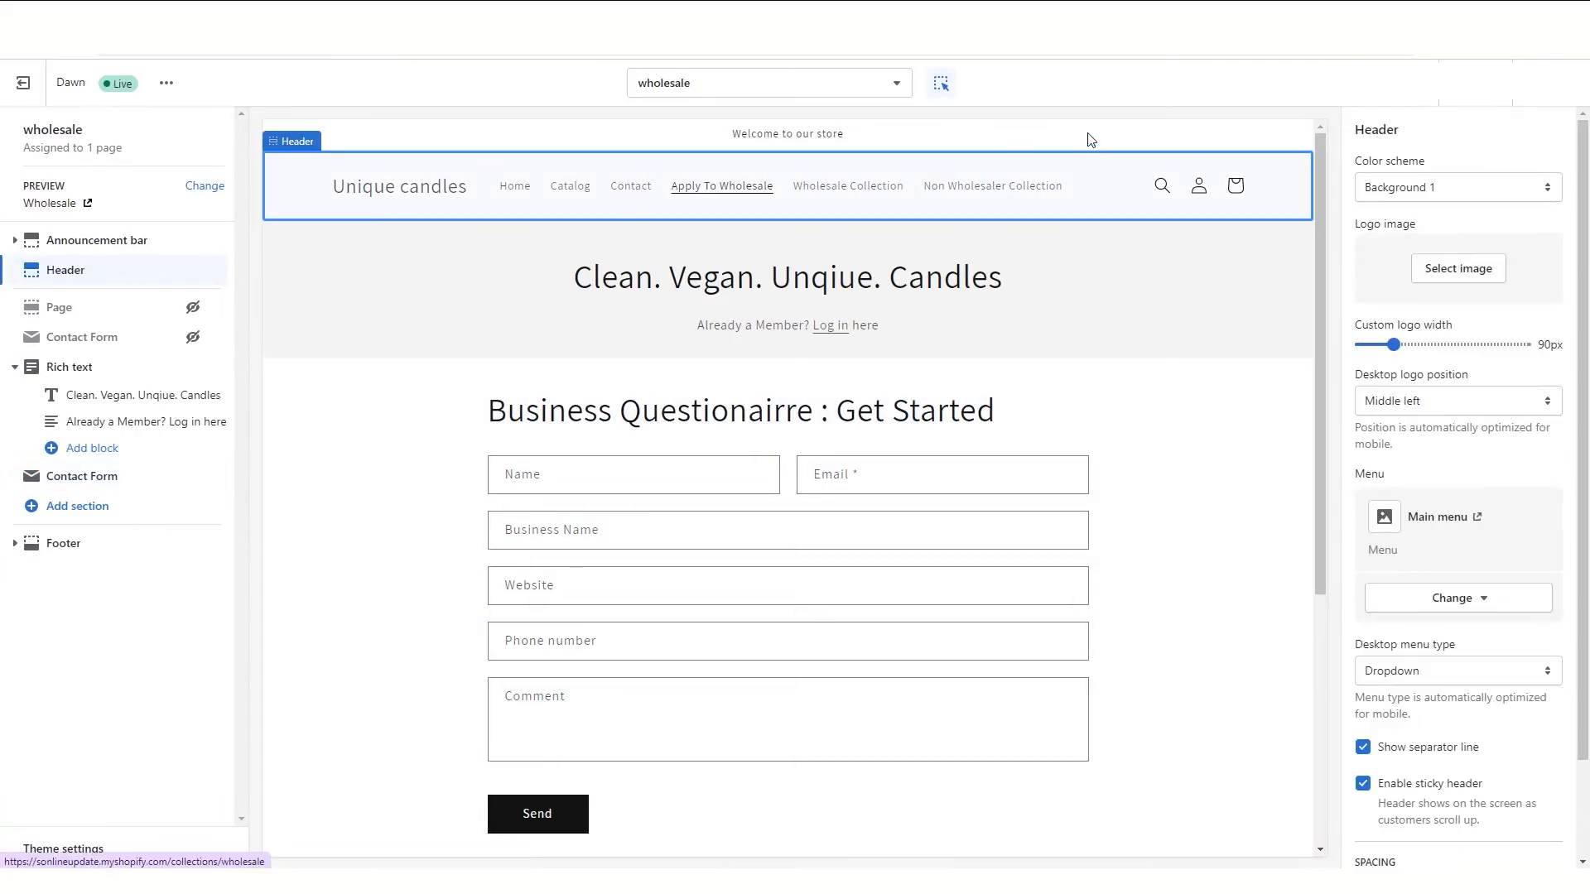
{"action": "left_click", "coordinate": [941, 83]}
{"action": "left_click", "coordinate": [638, 188]}
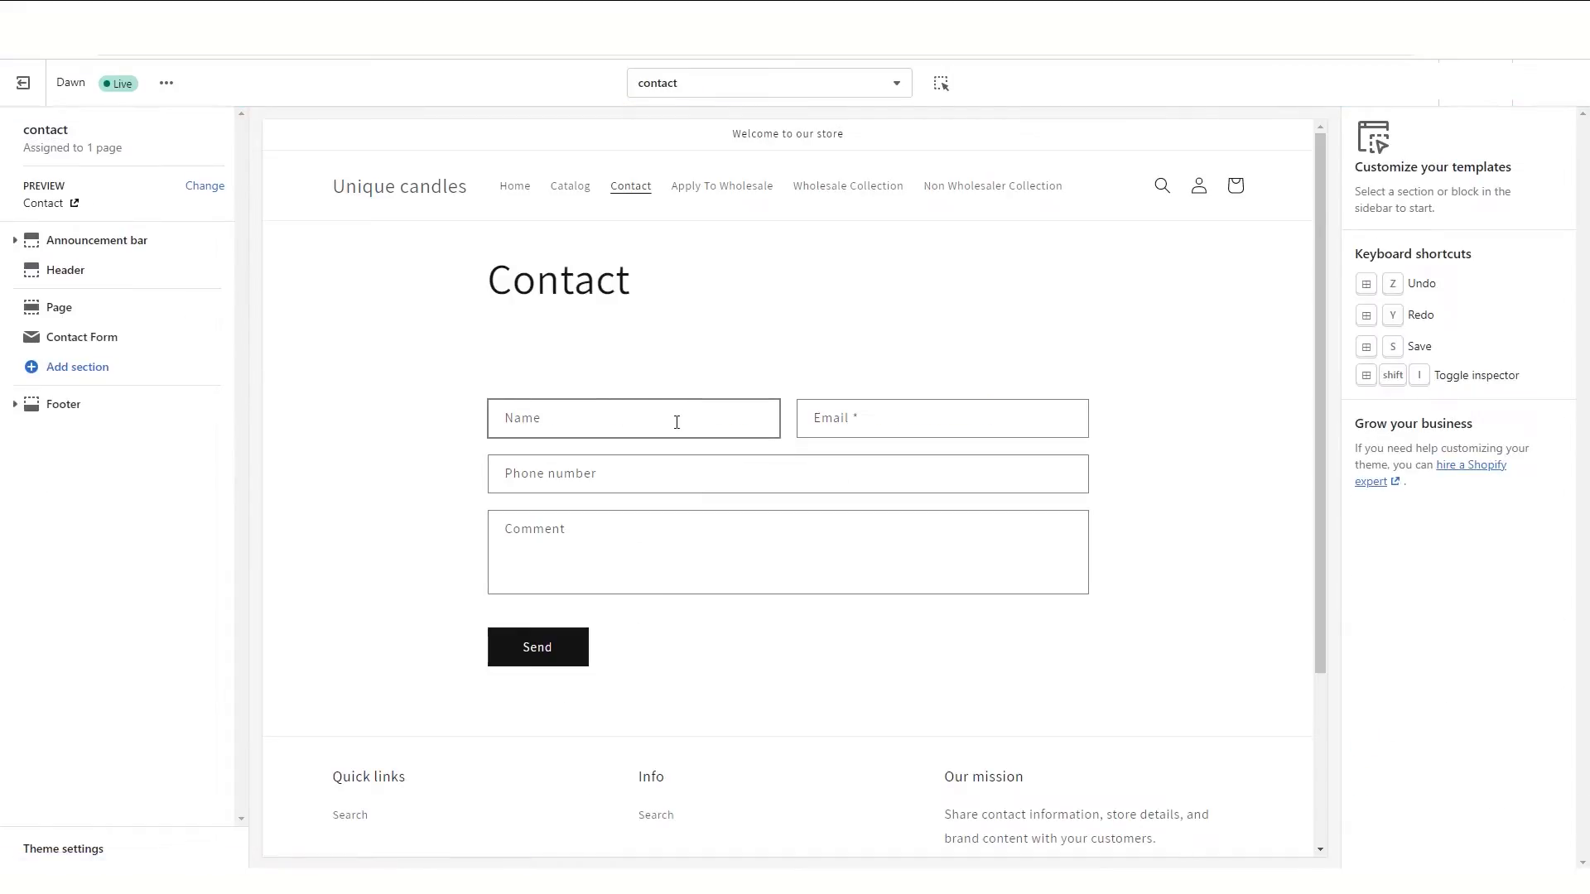
{"action": "left_click", "coordinate": [717, 186]}
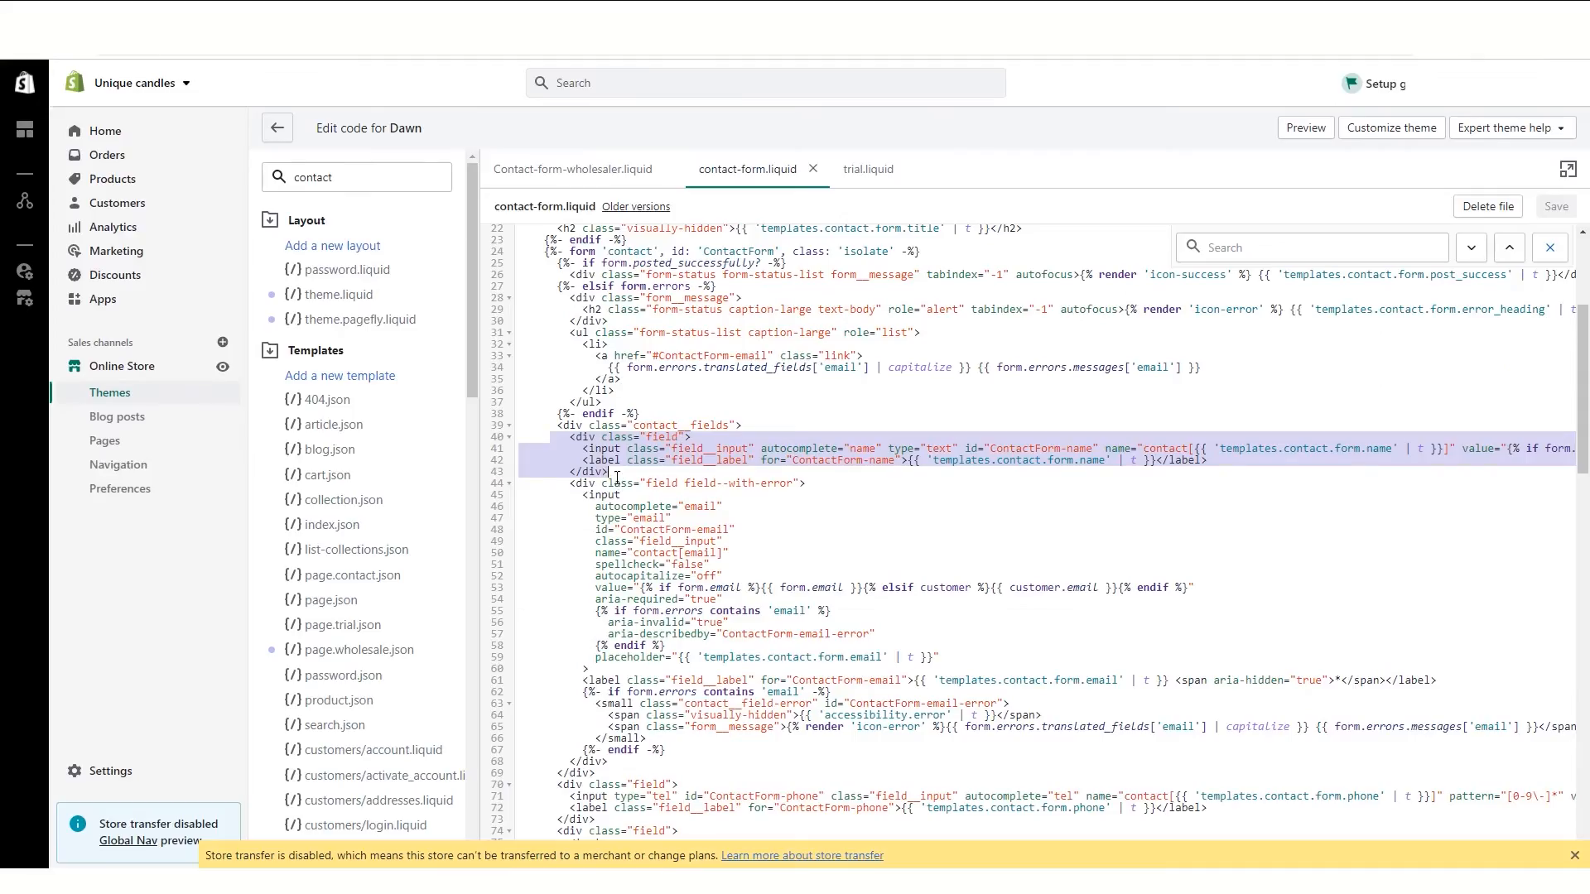
Step: Insert a duplicate of the name field's div block between the email and phone fields in contact-form.liquid and save the file
{"action": "left_click_drag", "start_coordinate": [614, 473], "coordinate": [521, 438]}
{"action": "scroll", "coordinate": [684, 549], "scroll_direction": "down", "scroll_amount": 4}
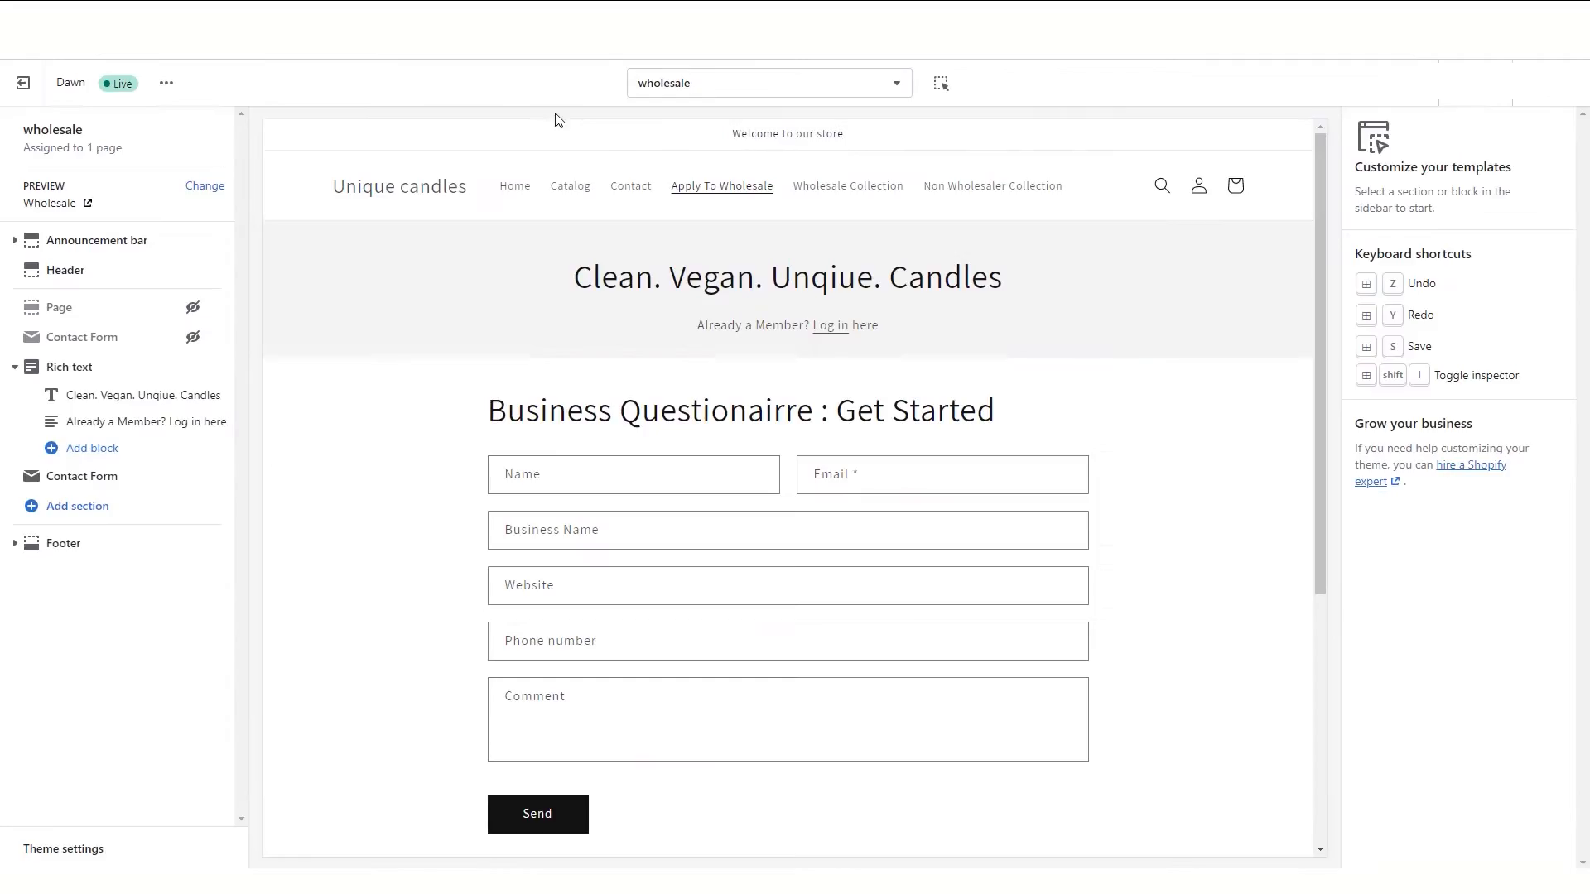
{"action": "left_click", "coordinate": [623, 190]}
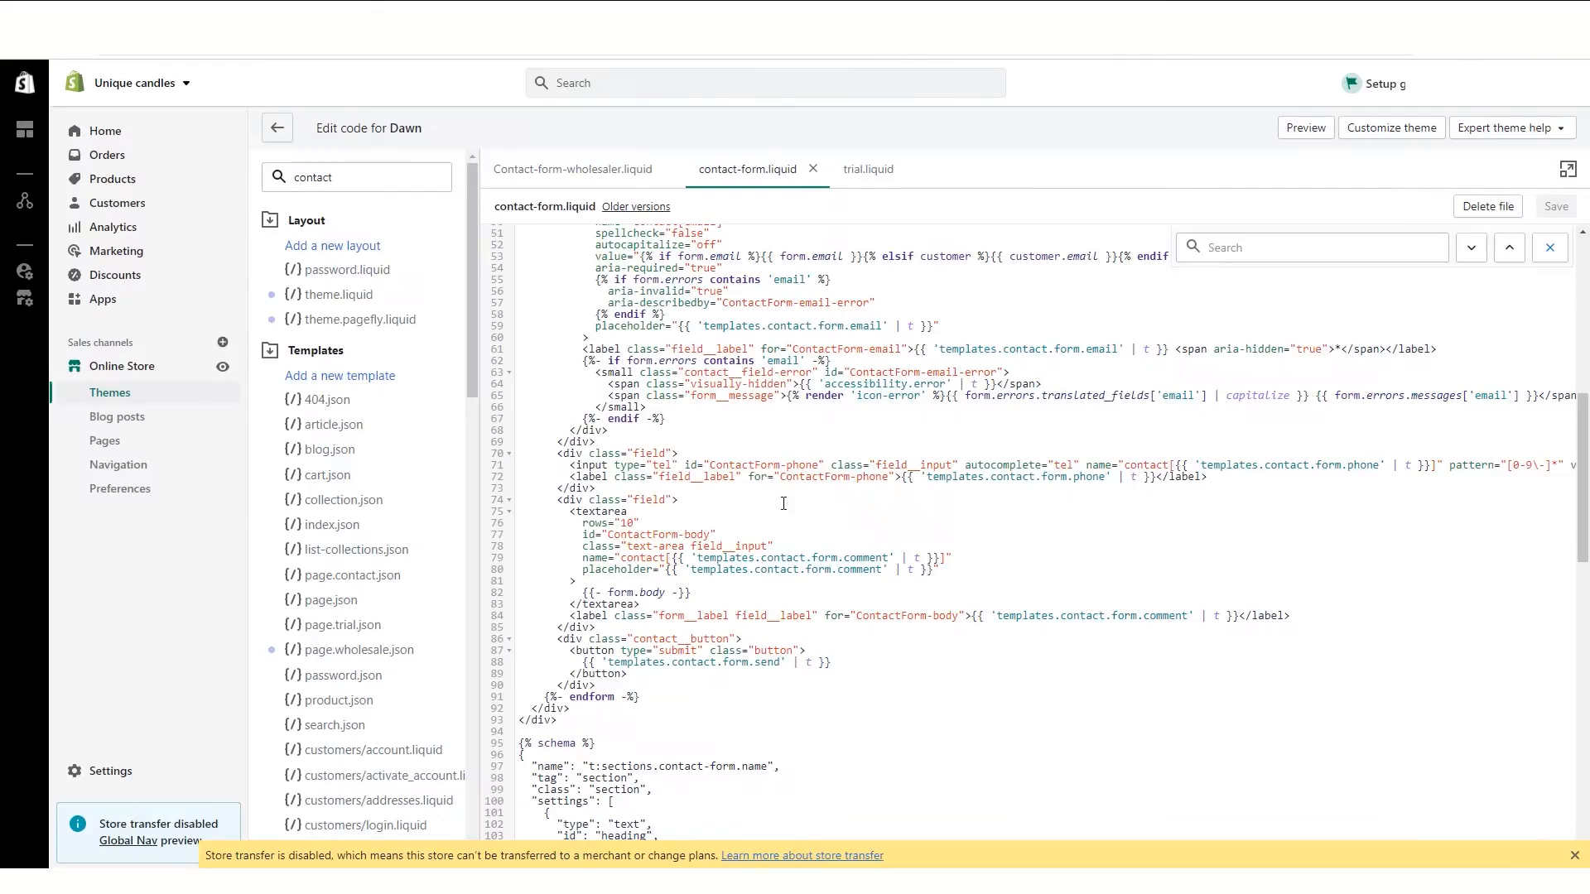
{"action": "left_click", "coordinate": [624, 441]}
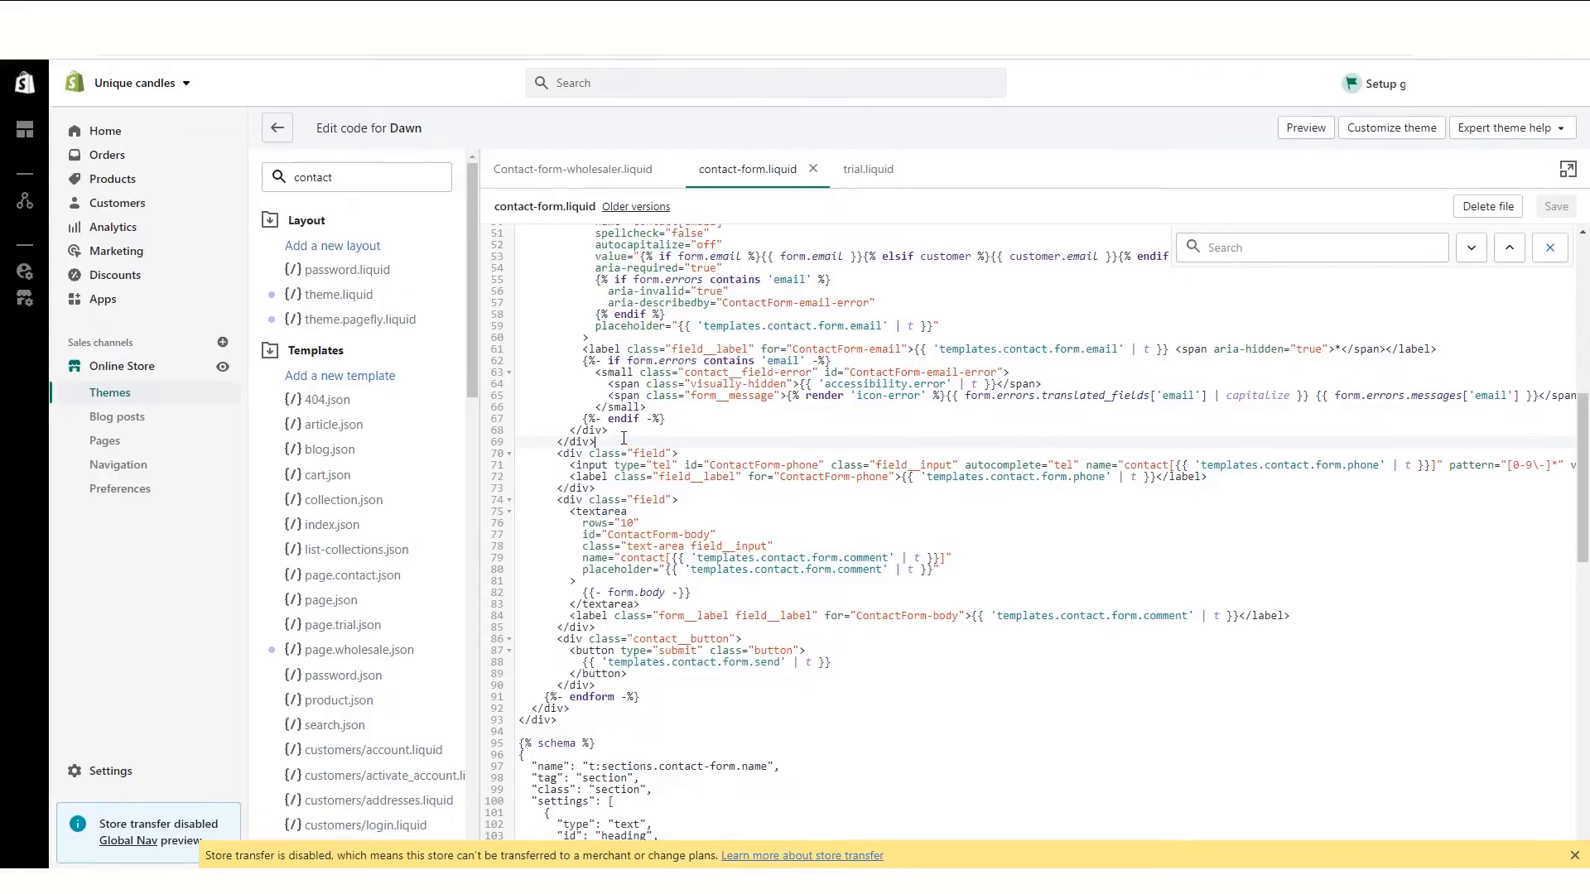
{"action": "key", "text": "Return"}
{"action": "key", "text": "ctrl+v"}
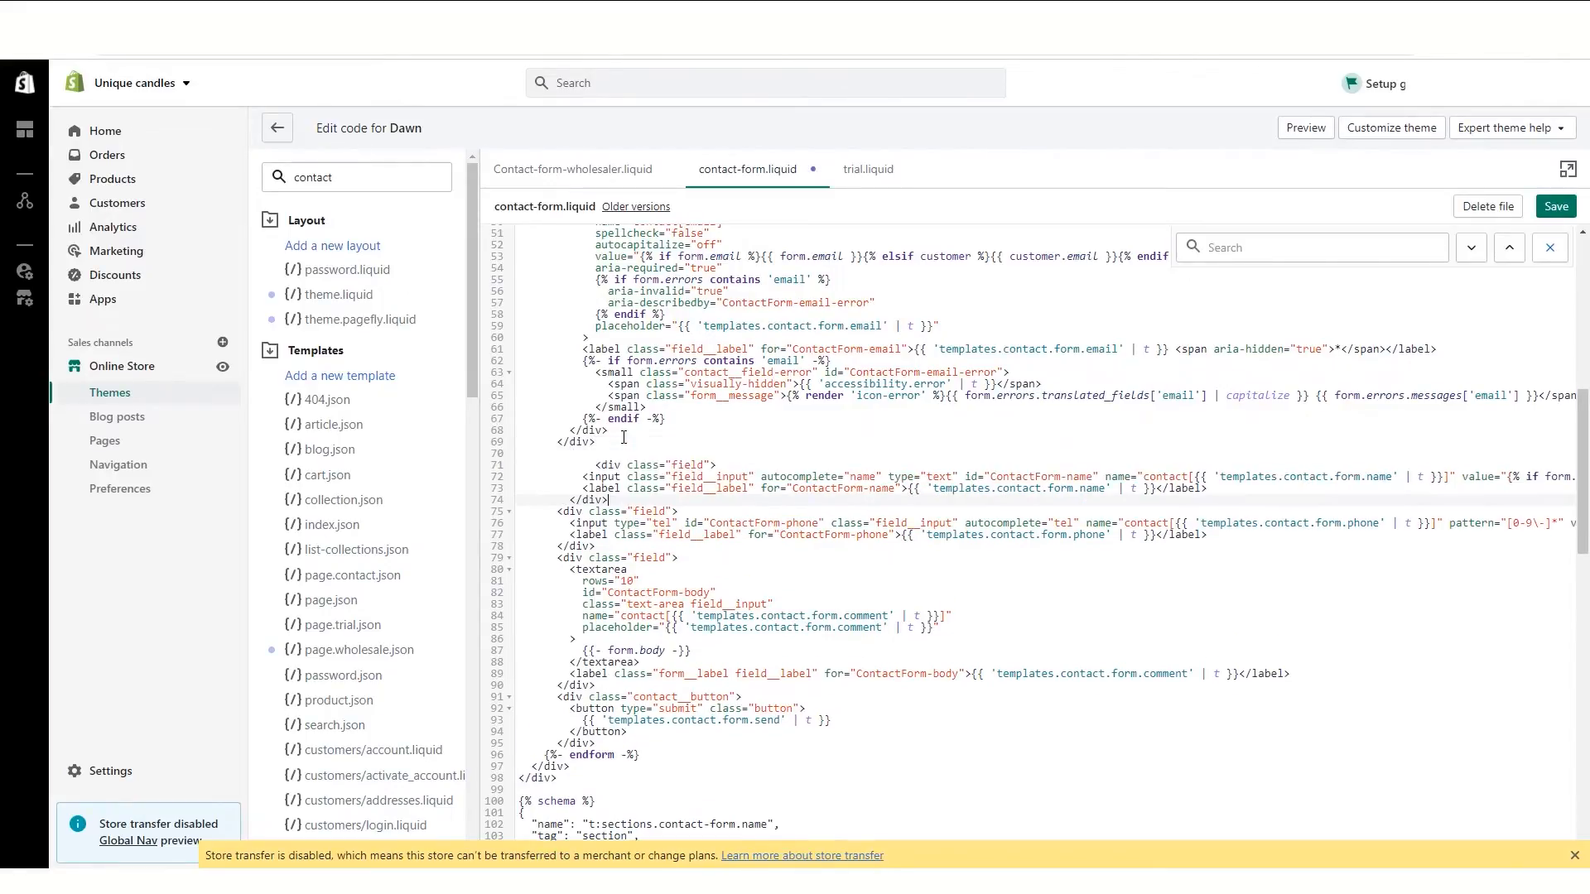
{"action": "key", "text": "Return"}
{"action": "key", "text": "Return"}
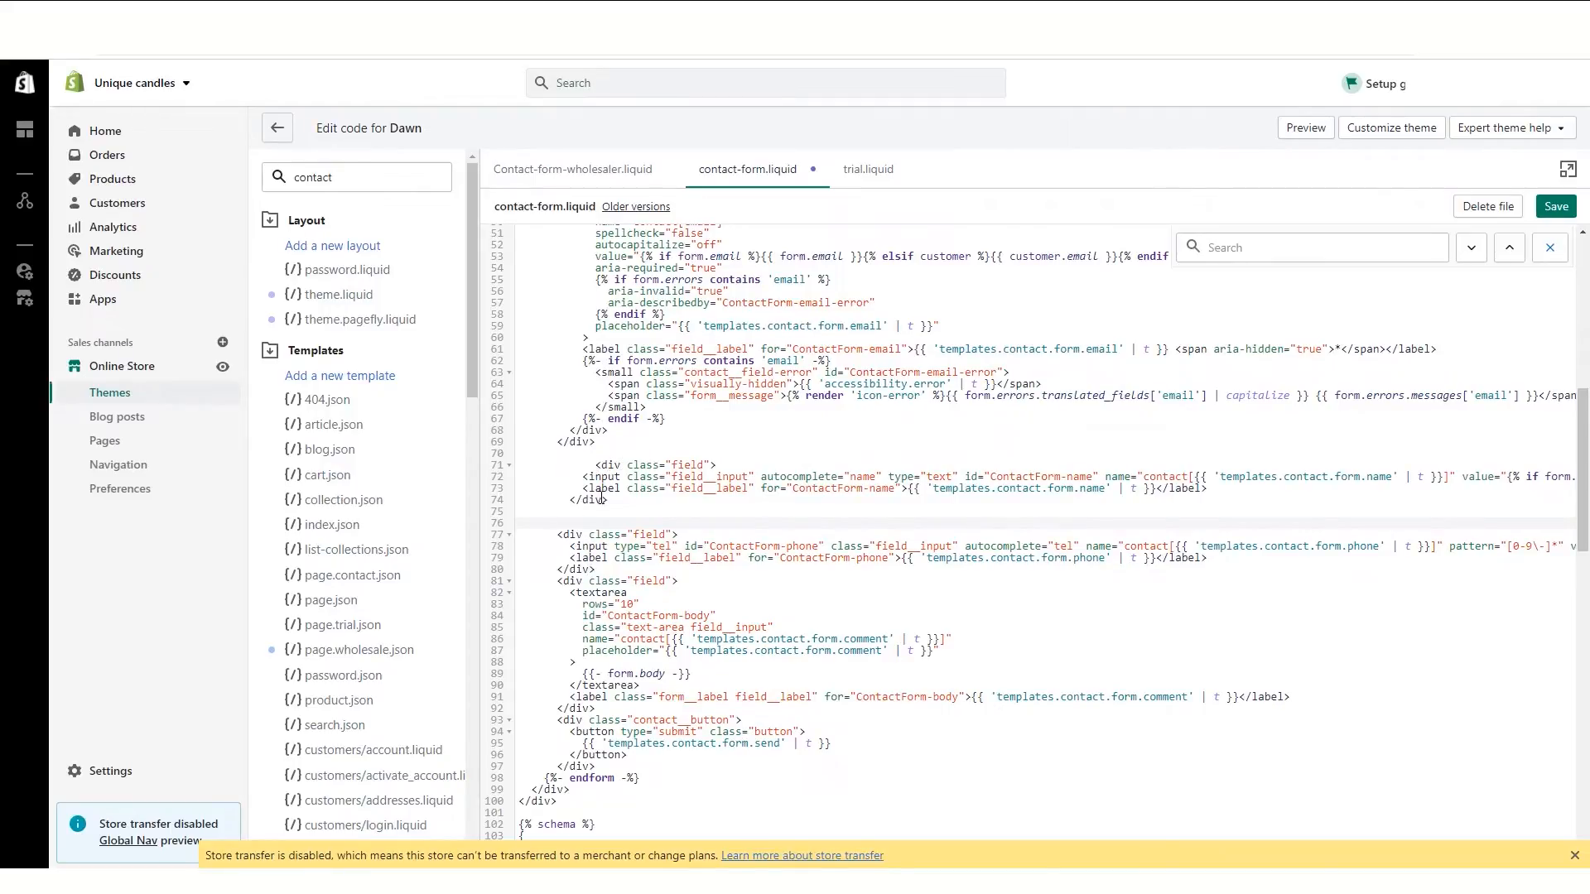
{"action": "left_click", "coordinate": [1557, 206]}
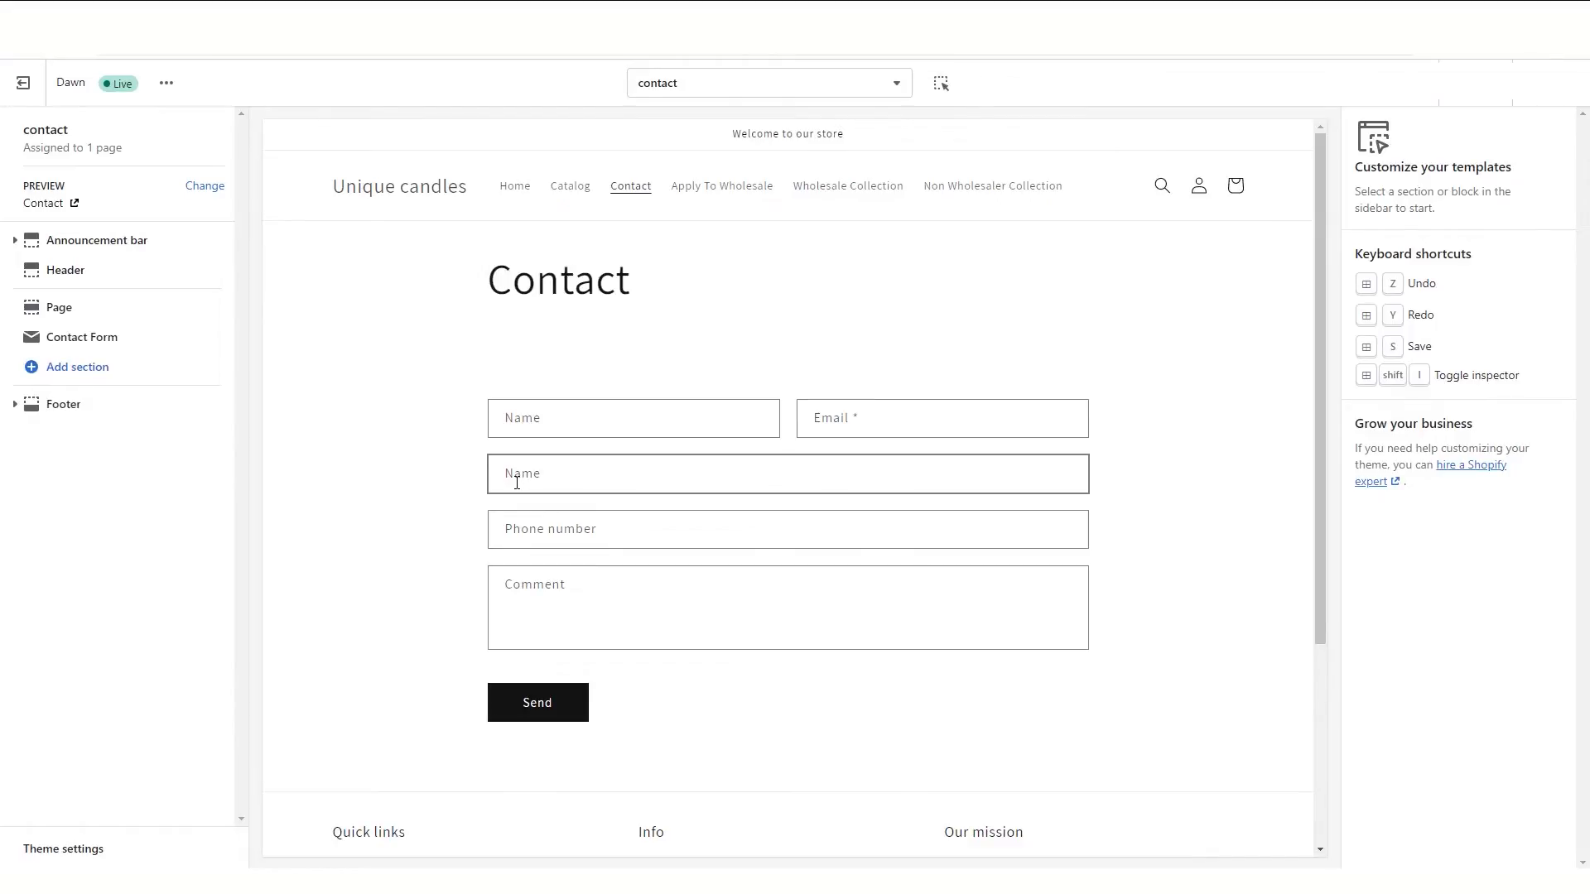
Step: Compare the duplicated name field code with the highlighted original and the Business Name version in the Word document, including their placeholder values
{"action": "left_click", "coordinate": [406, 17]}
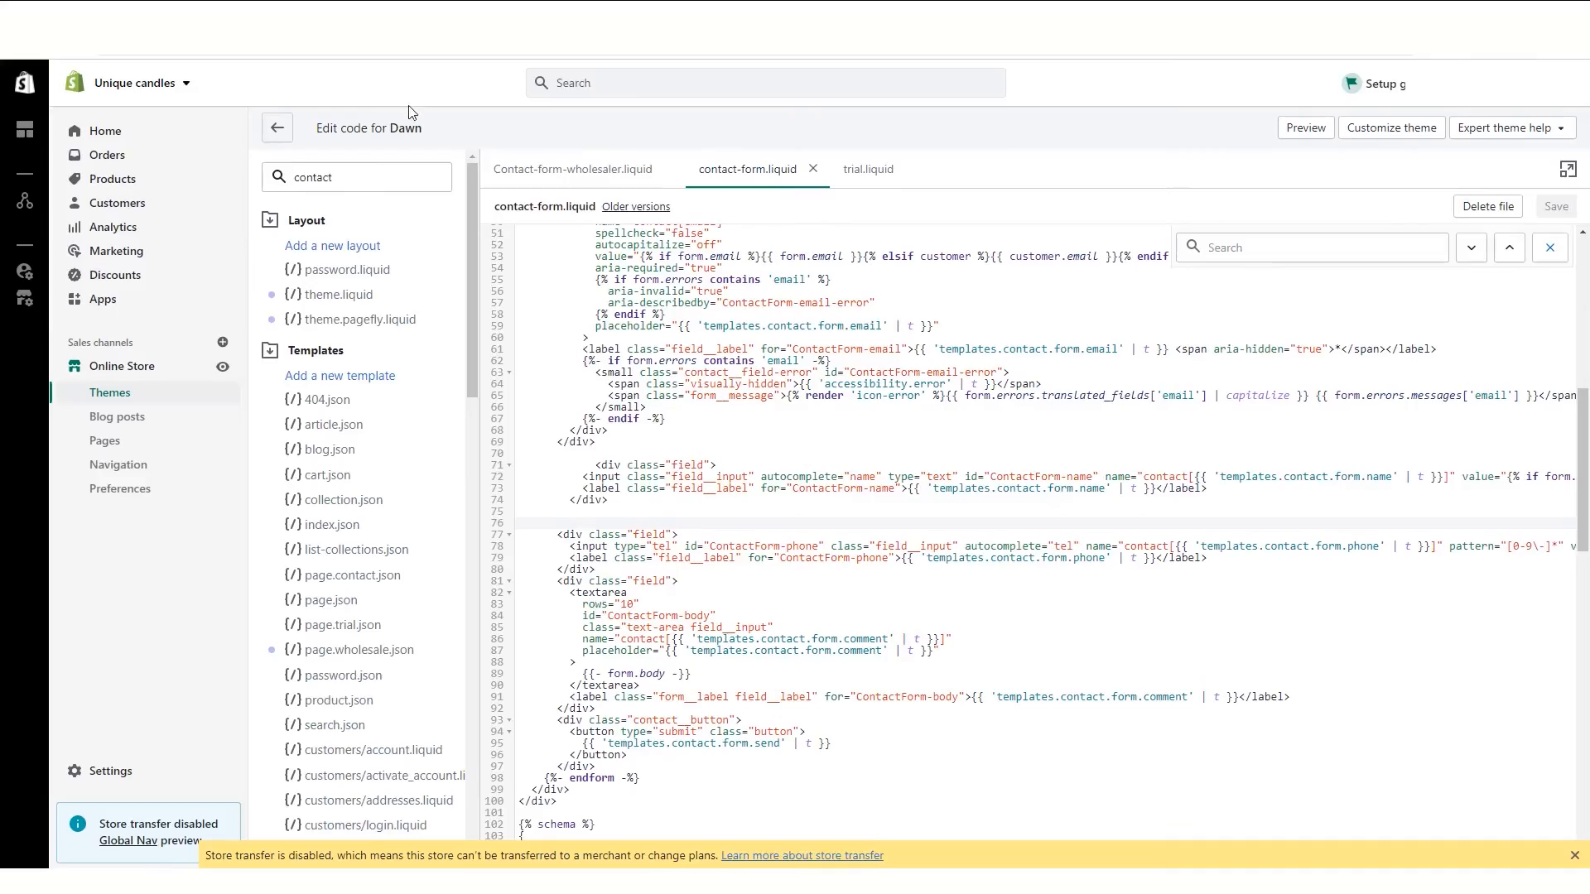
{"action": "left_click_drag", "start_coordinate": [625, 508], "coordinate": [520, 467]}
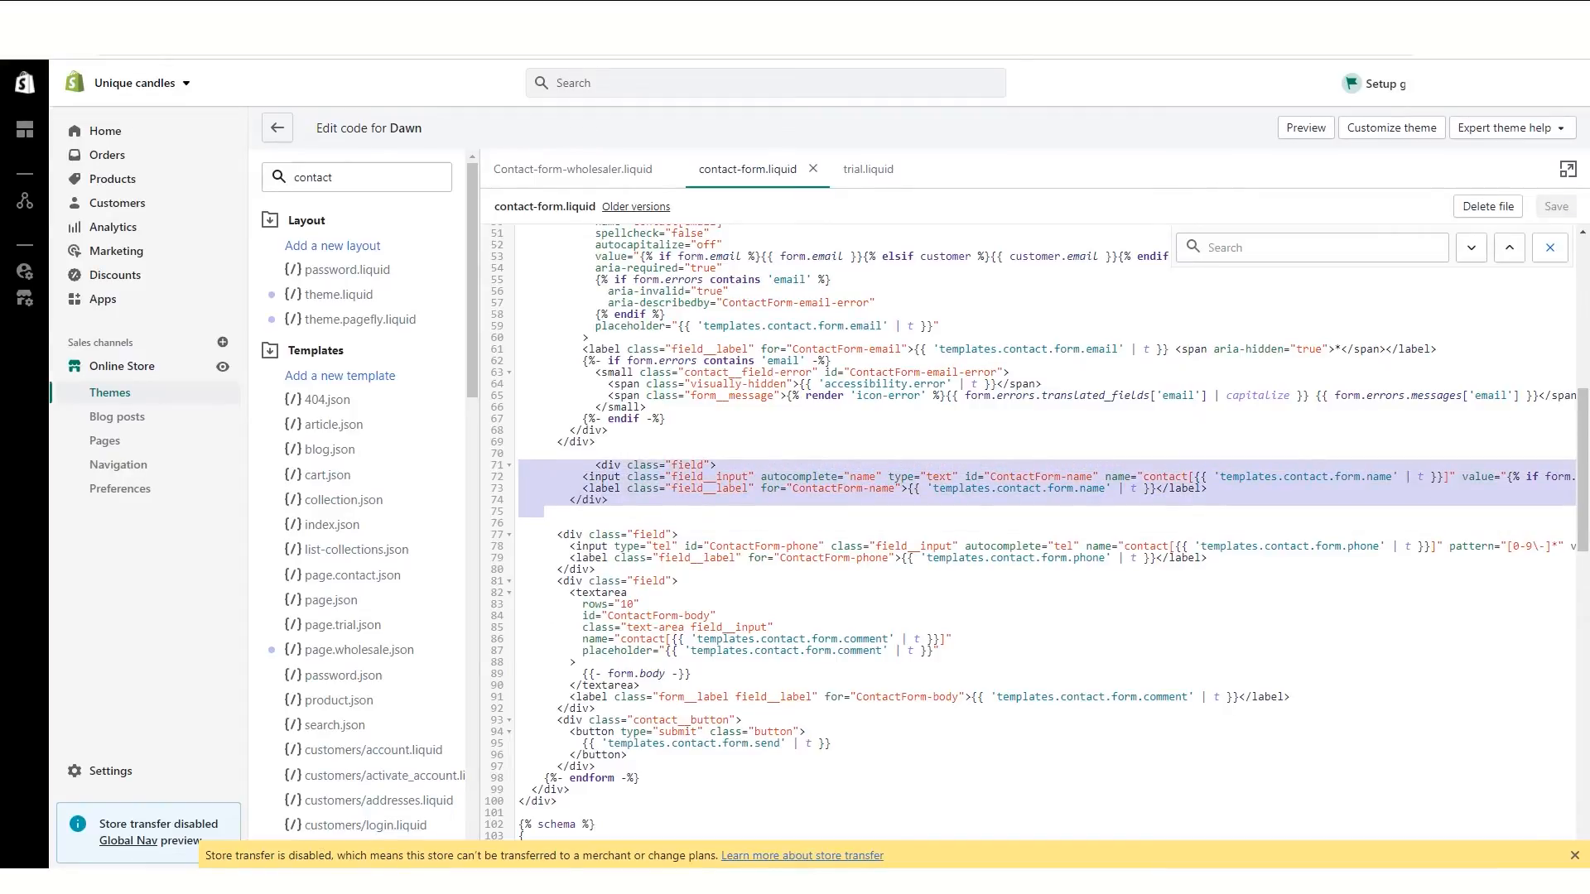
{"action": "key", "text": "alt+Tab"}
{"action": "left_click", "coordinate": [755, 444]}
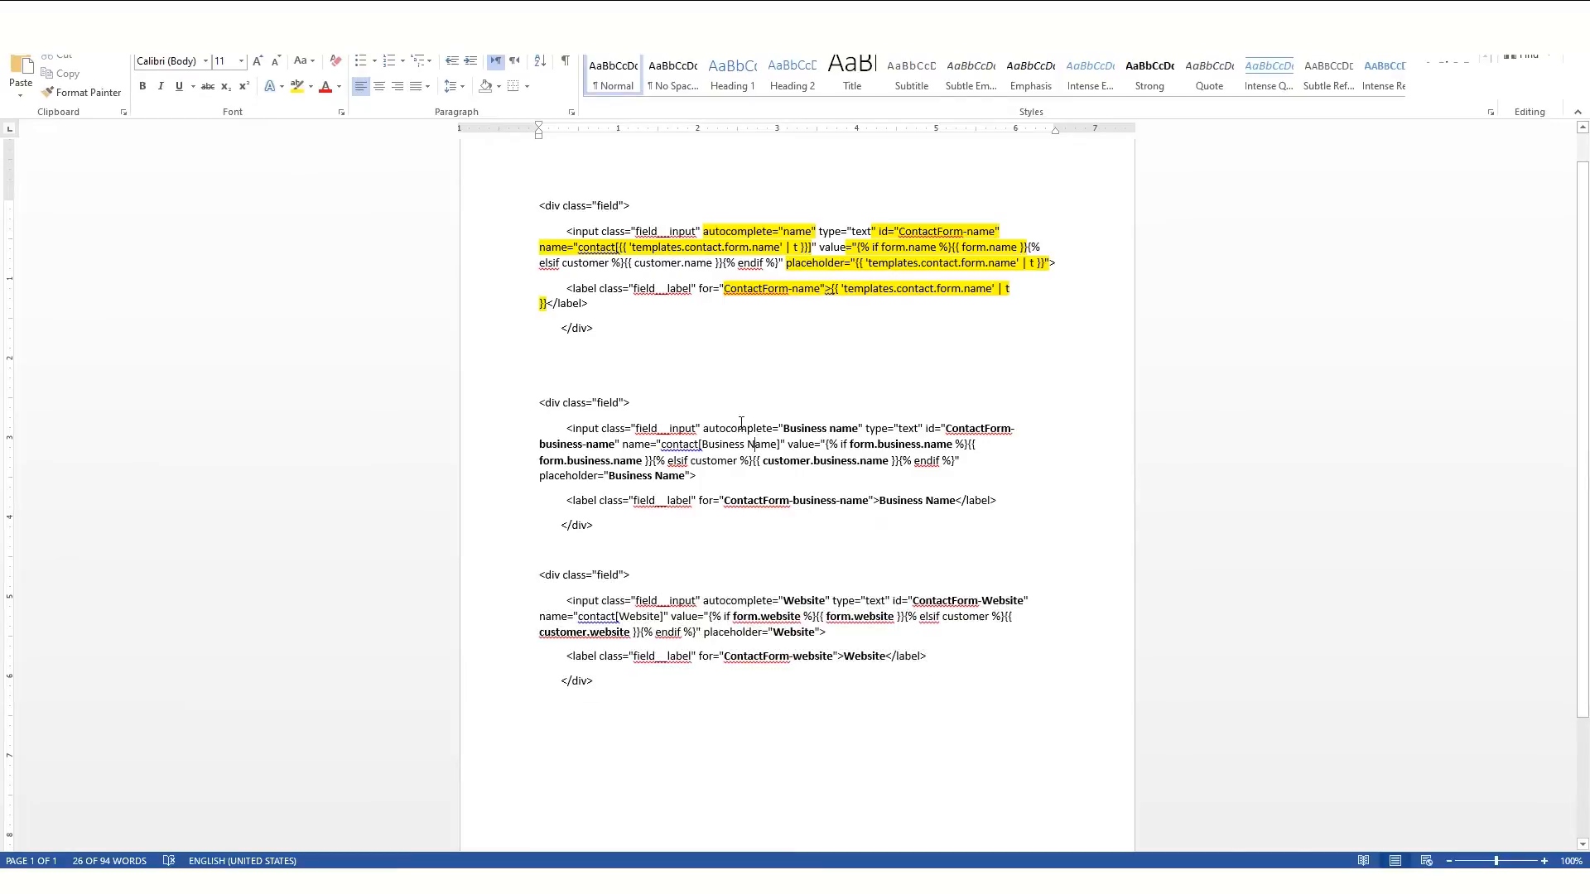
{"action": "left_click_drag", "start_coordinate": [539, 205], "coordinate": [590, 308]}
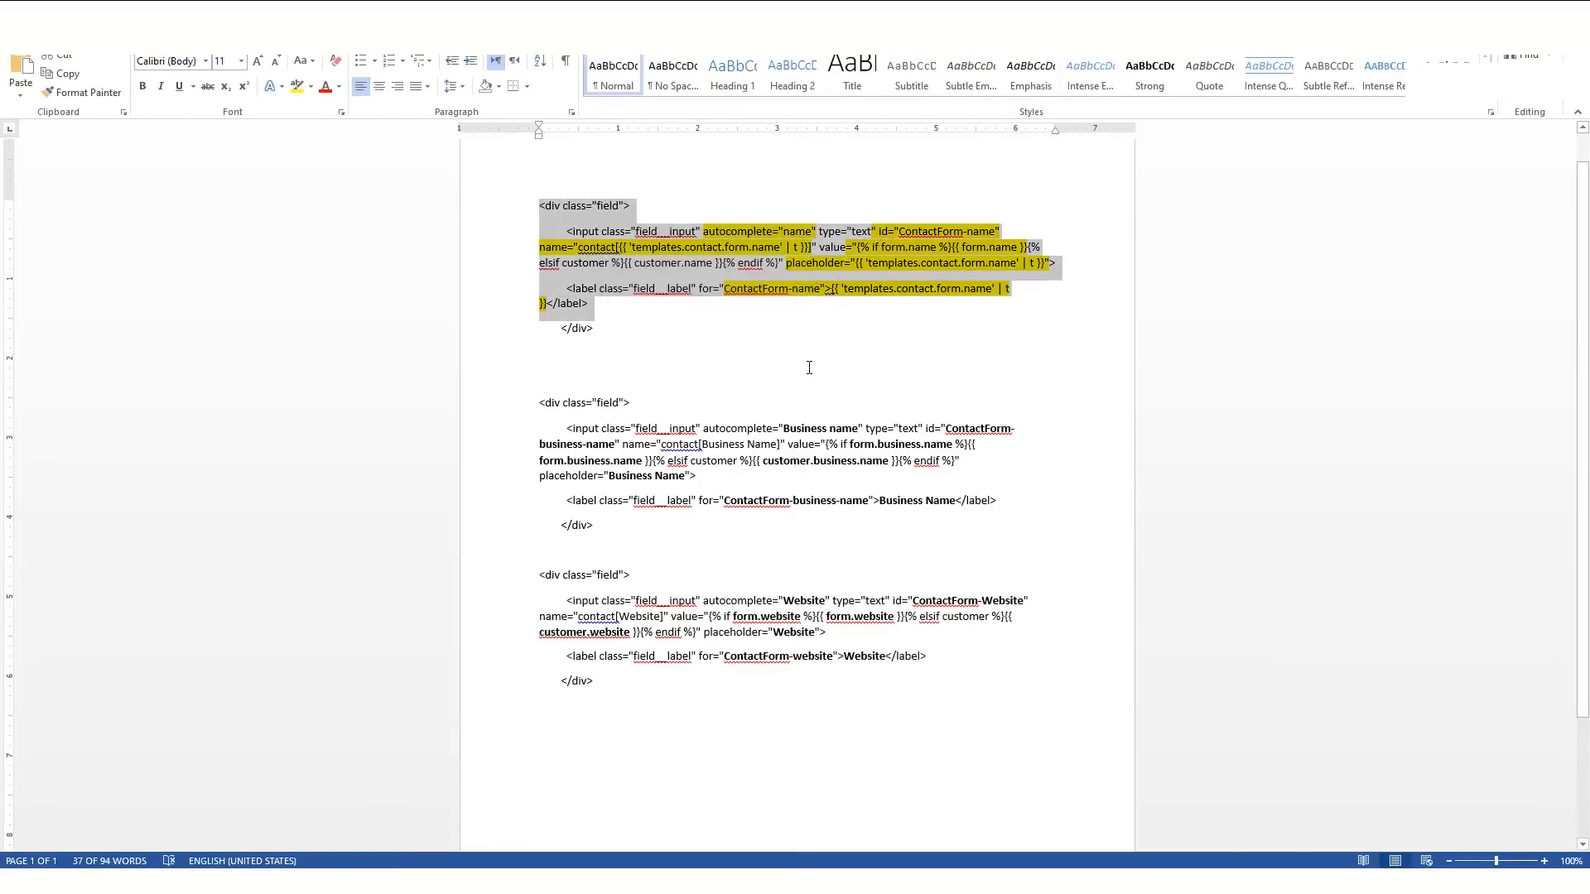
{"action": "left_click", "coordinate": [631, 549]}
{"action": "left_click_drag", "start_coordinate": [632, 549], "coordinate": [495, 406]}
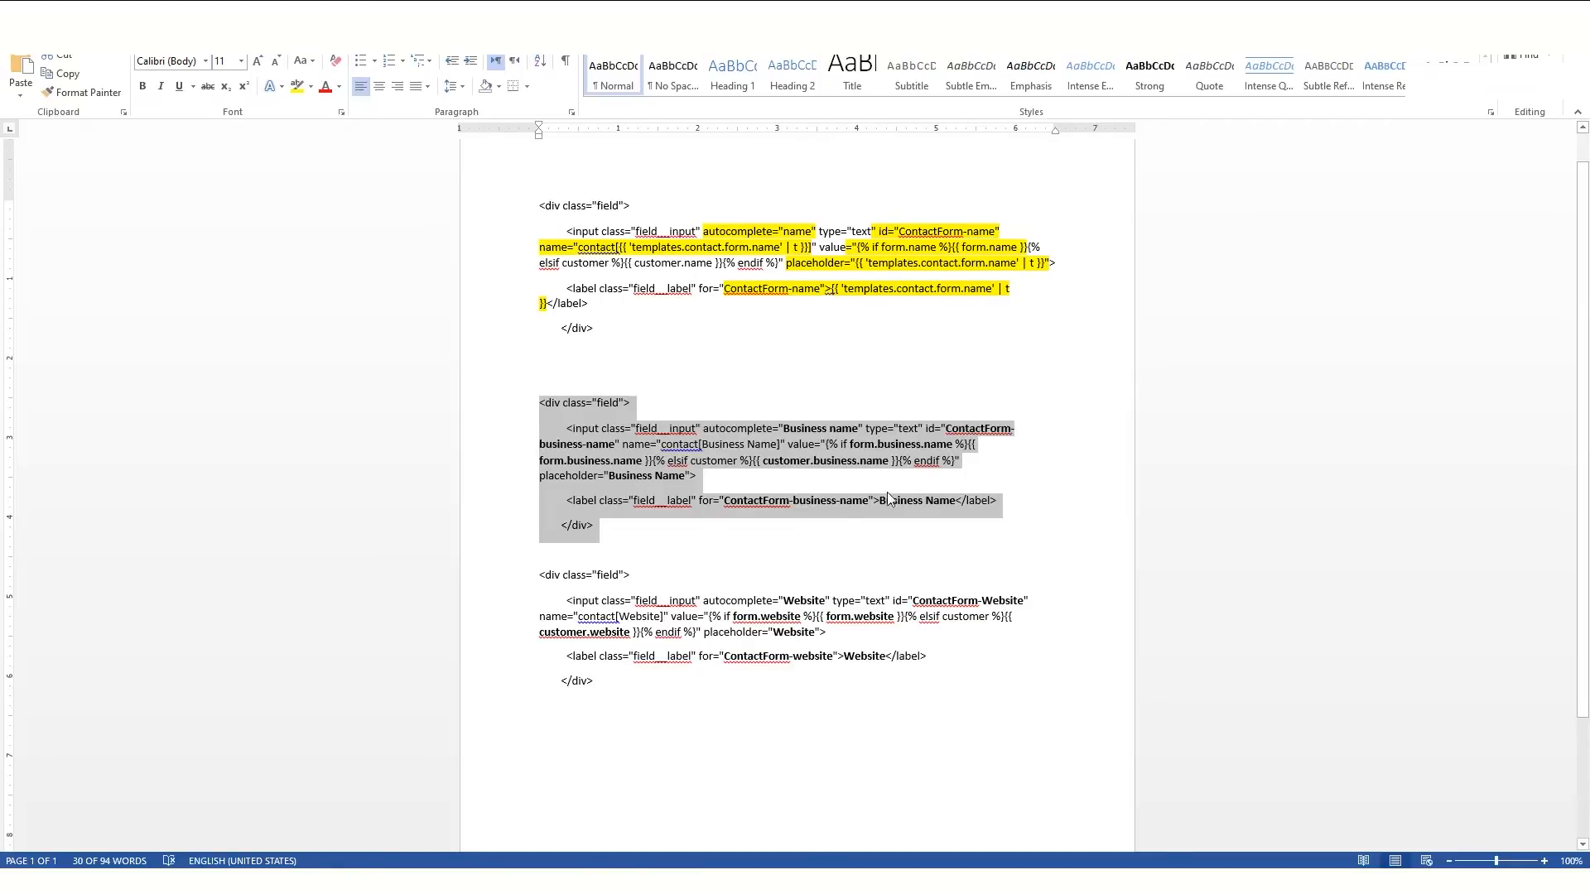
{"action": "left_click", "coordinate": [925, 335]}
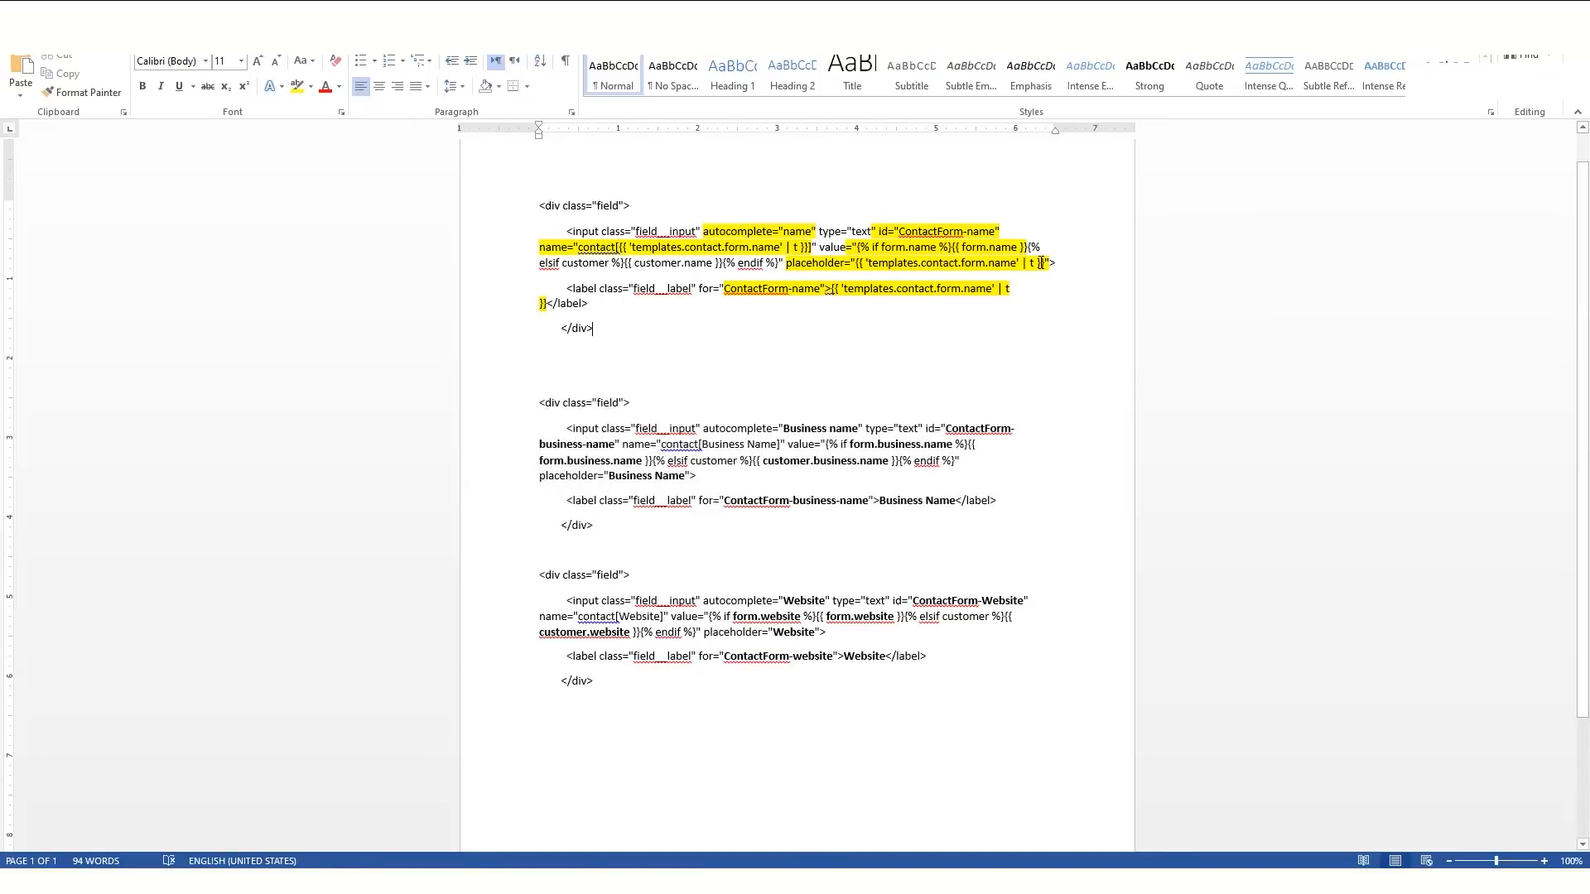
{"action": "left_click_drag", "start_coordinate": [1048, 263], "coordinate": [851, 270]}
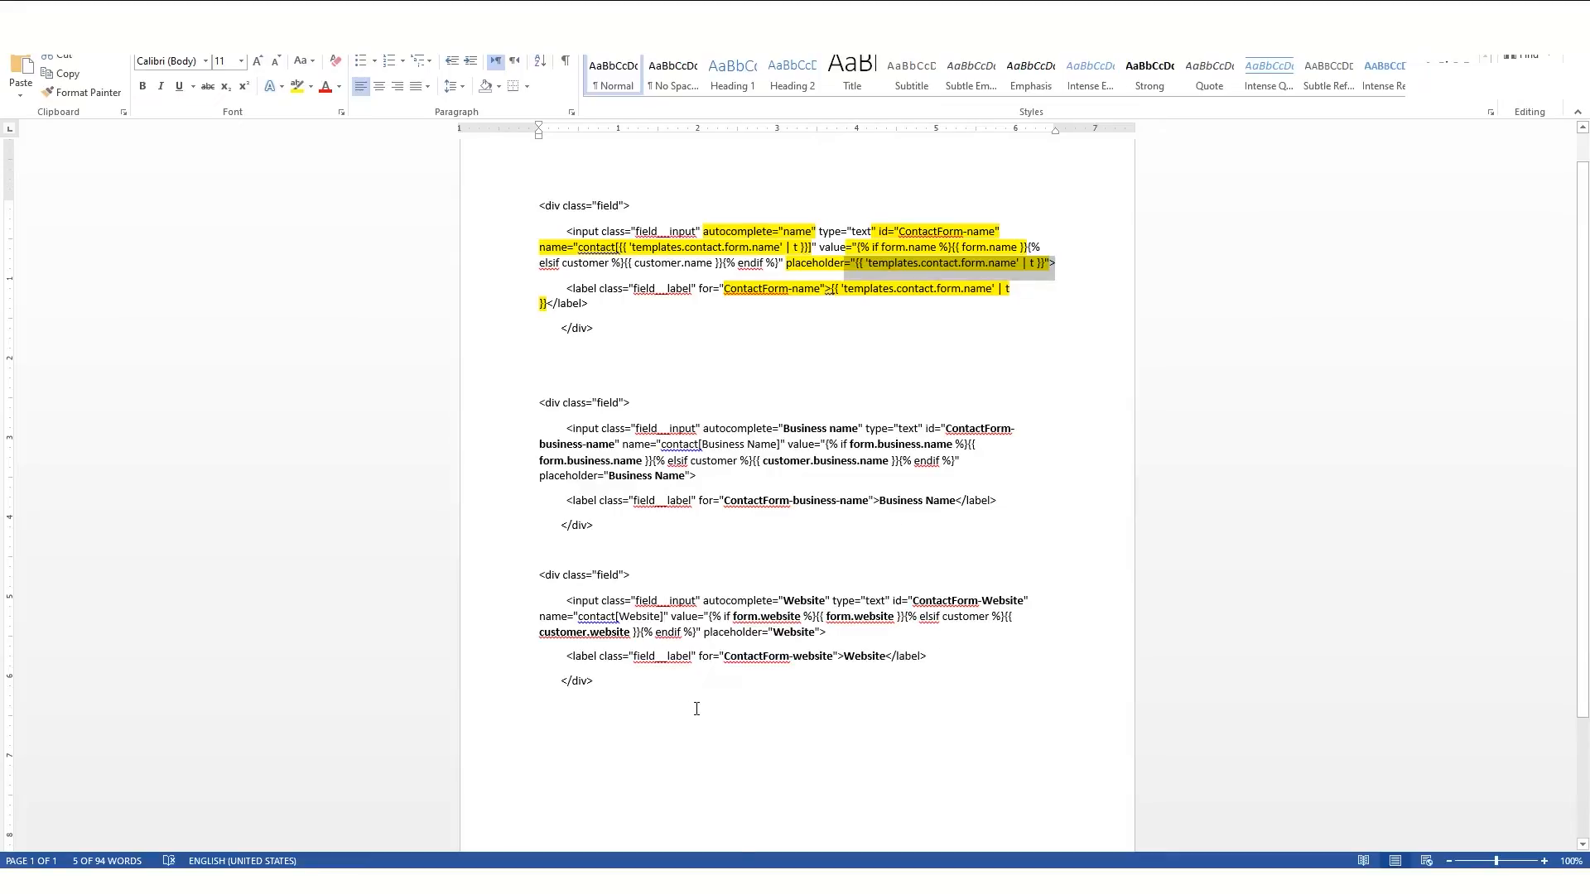
Step: Replace the duplicated name block in contact-form.liquid with the Word document's Business Name and Website field blocks, then save
{"action": "left_click_drag", "start_coordinate": [697, 709], "coordinate": [468, 426]}
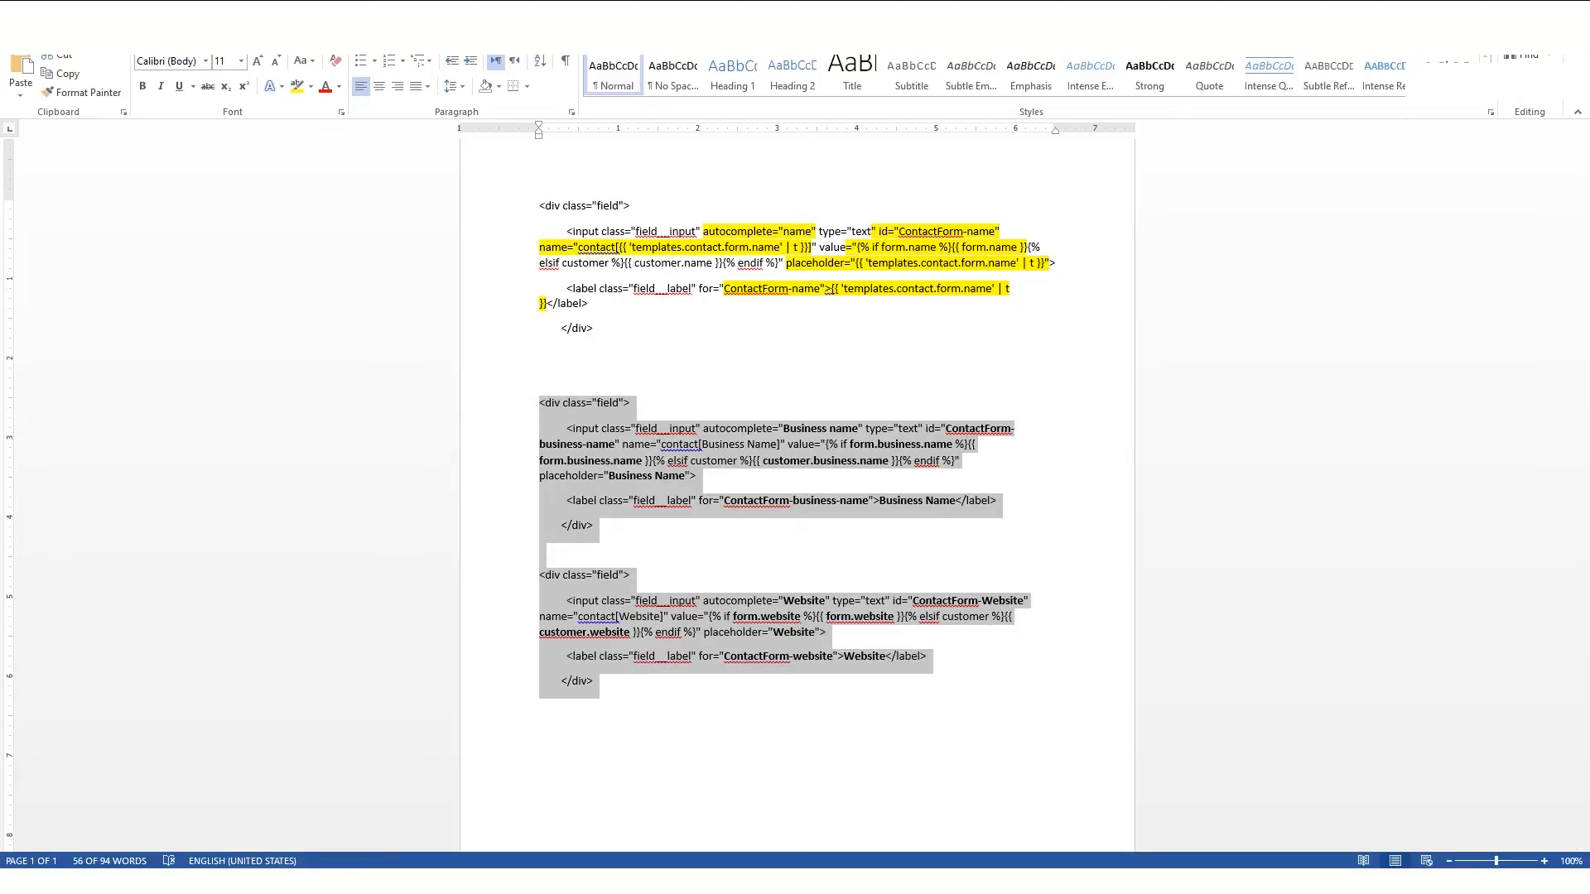
{"action": "key", "text": "alt+Tab"}
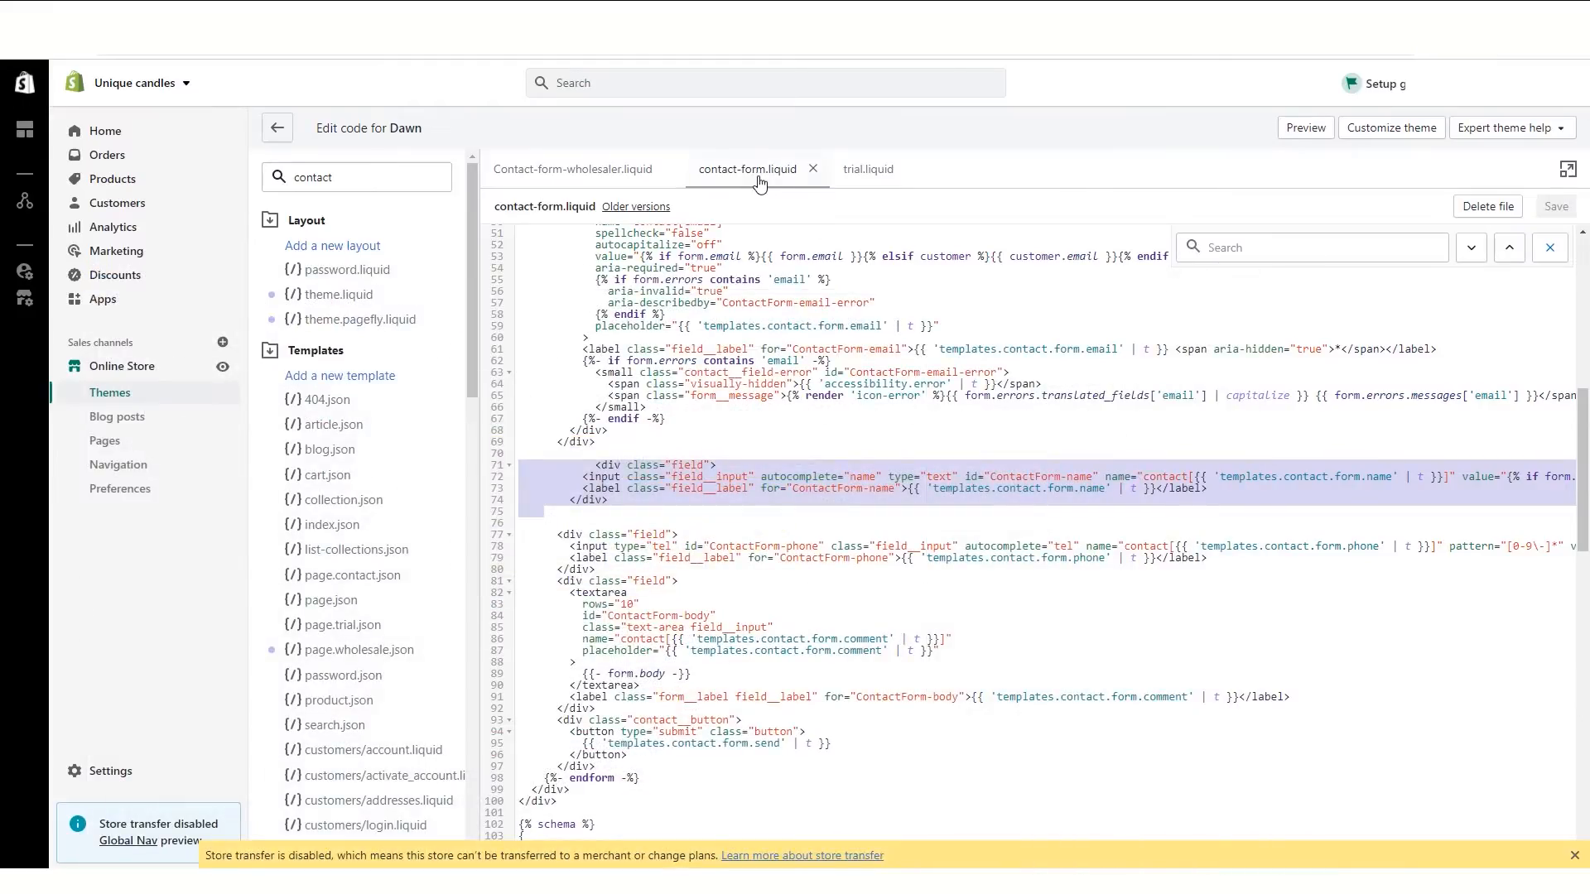
{"action": "left_click", "coordinate": [863, 171]}
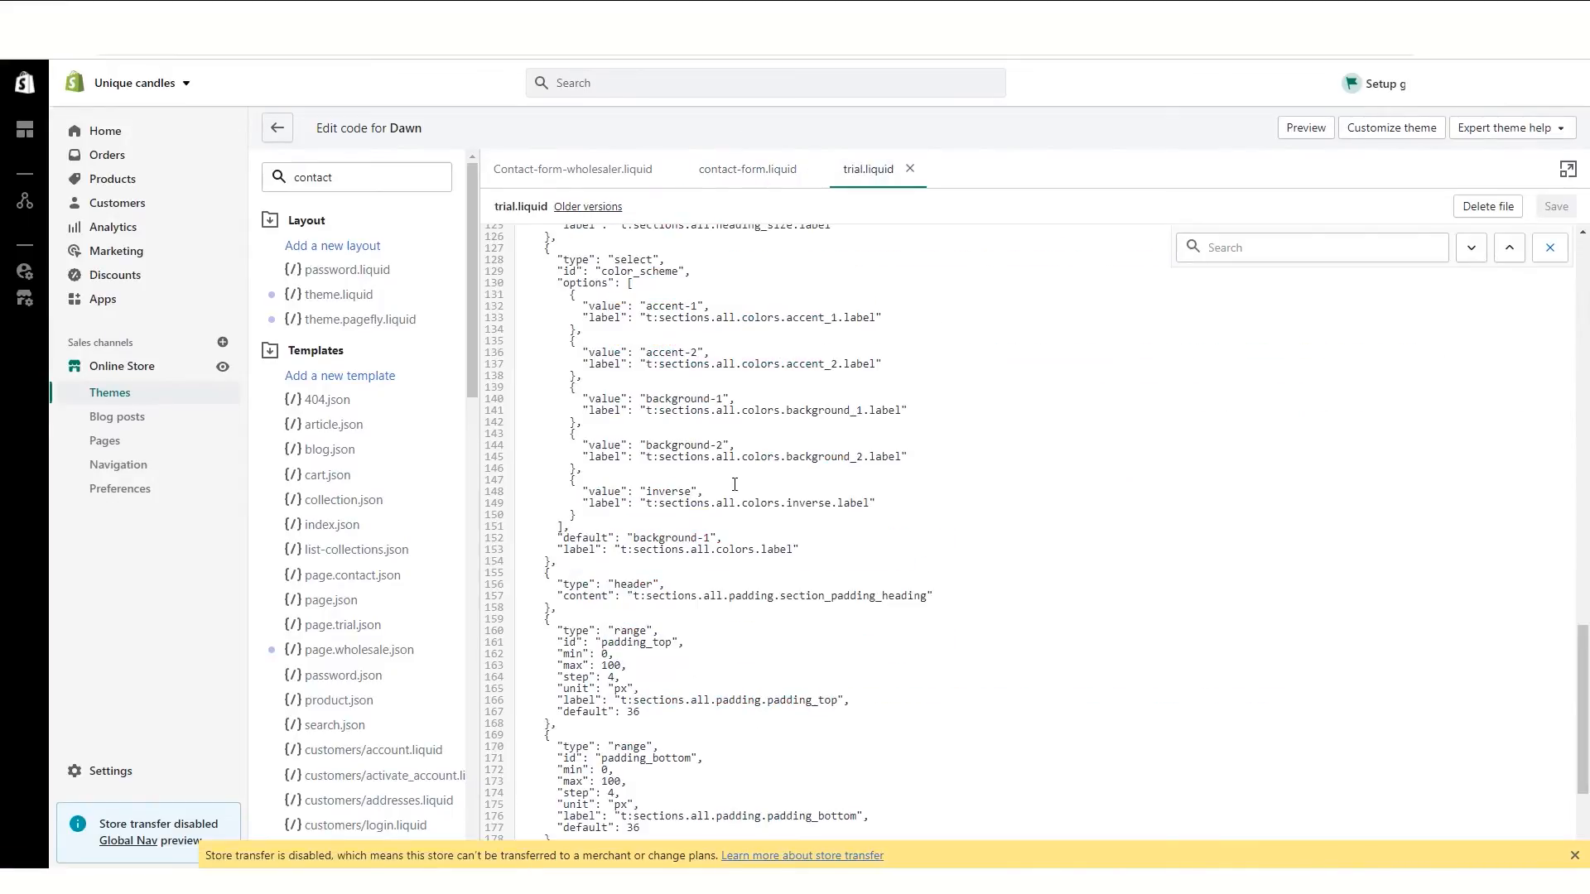
{"action": "left_click", "coordinate": [728, 177]}
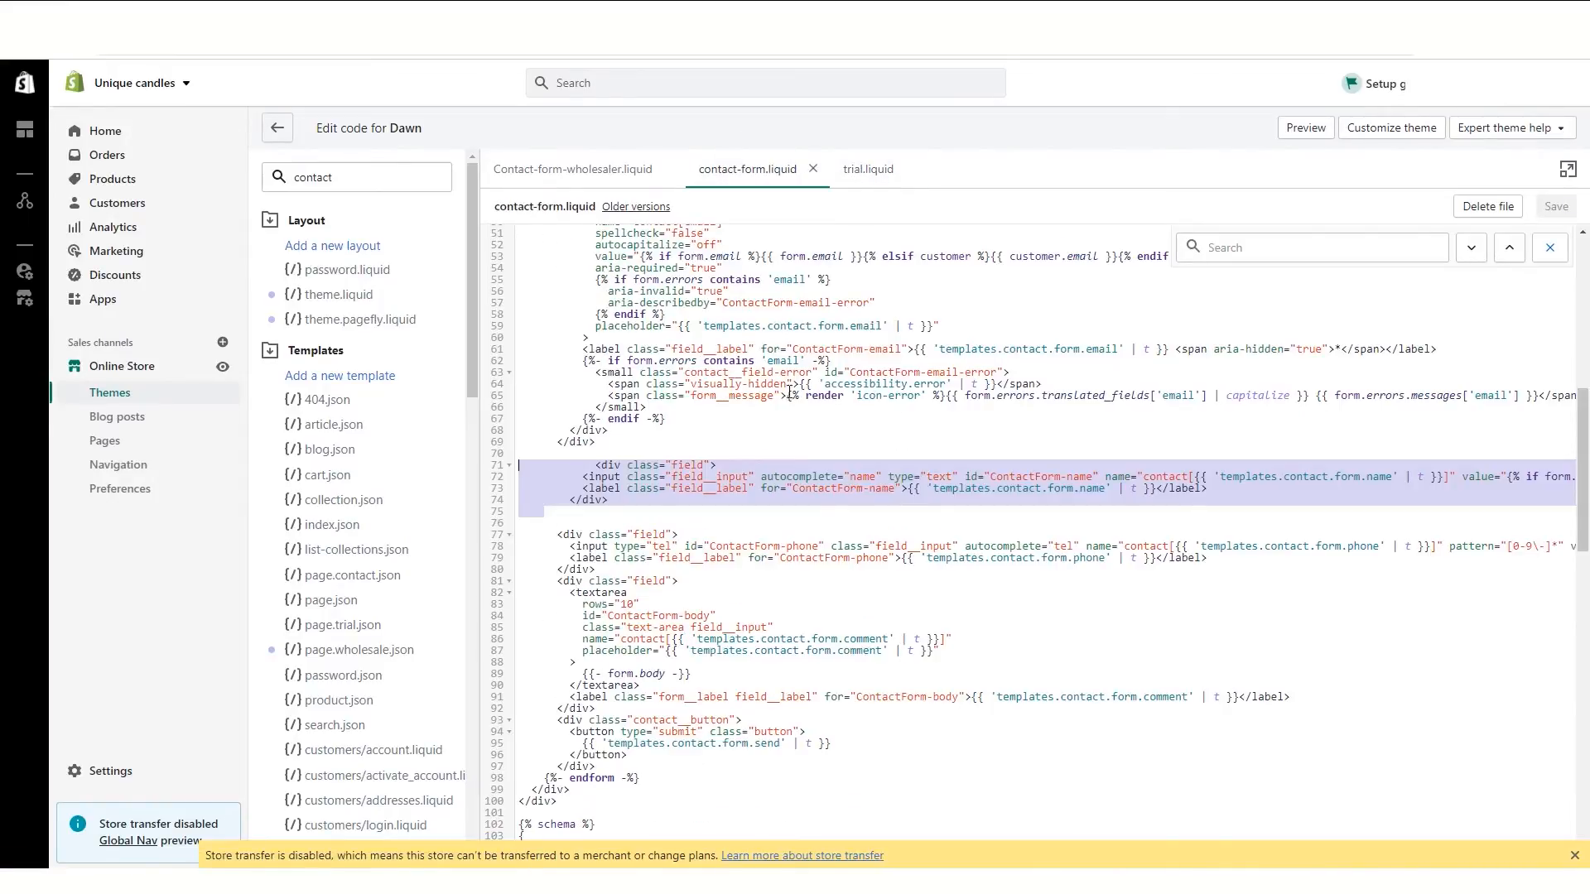
{"action": "left_click_drag", "start_coordinate": [544, 512], "coordinate": [501, 472]}
{"action": "key", "text": "ctrl+v"}
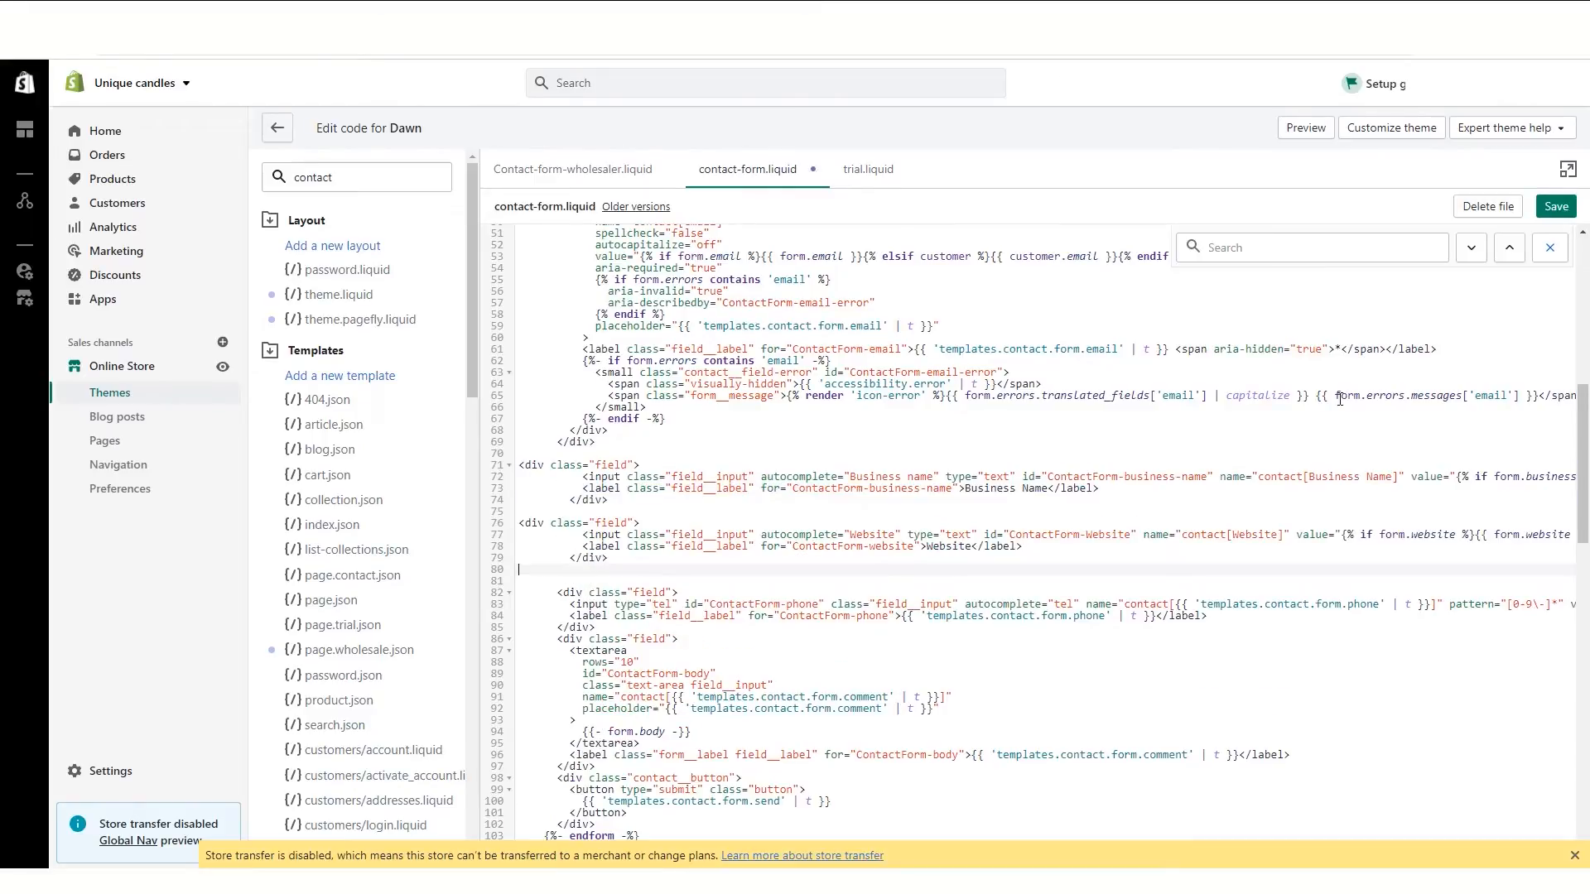
{"action": "left_click", "coordinate": [1539, 207]}
{"action": "left_click", "coordinate": [475, 17]}
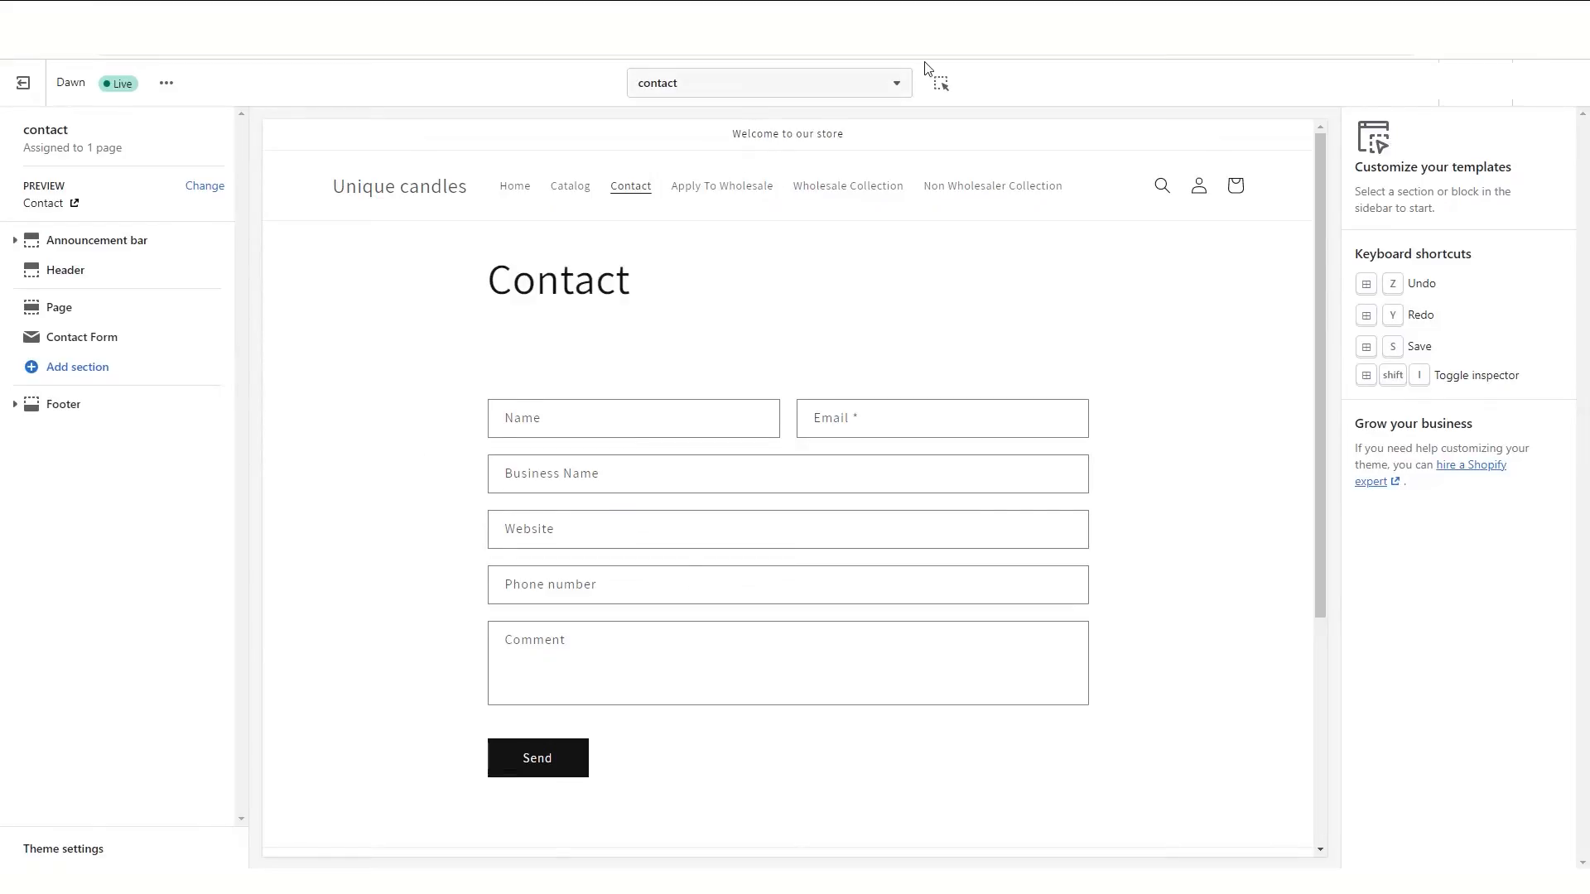
Step: Switch the theme editor to the trial page template
{"action": "left_click", "coordinate": [903, 88]}
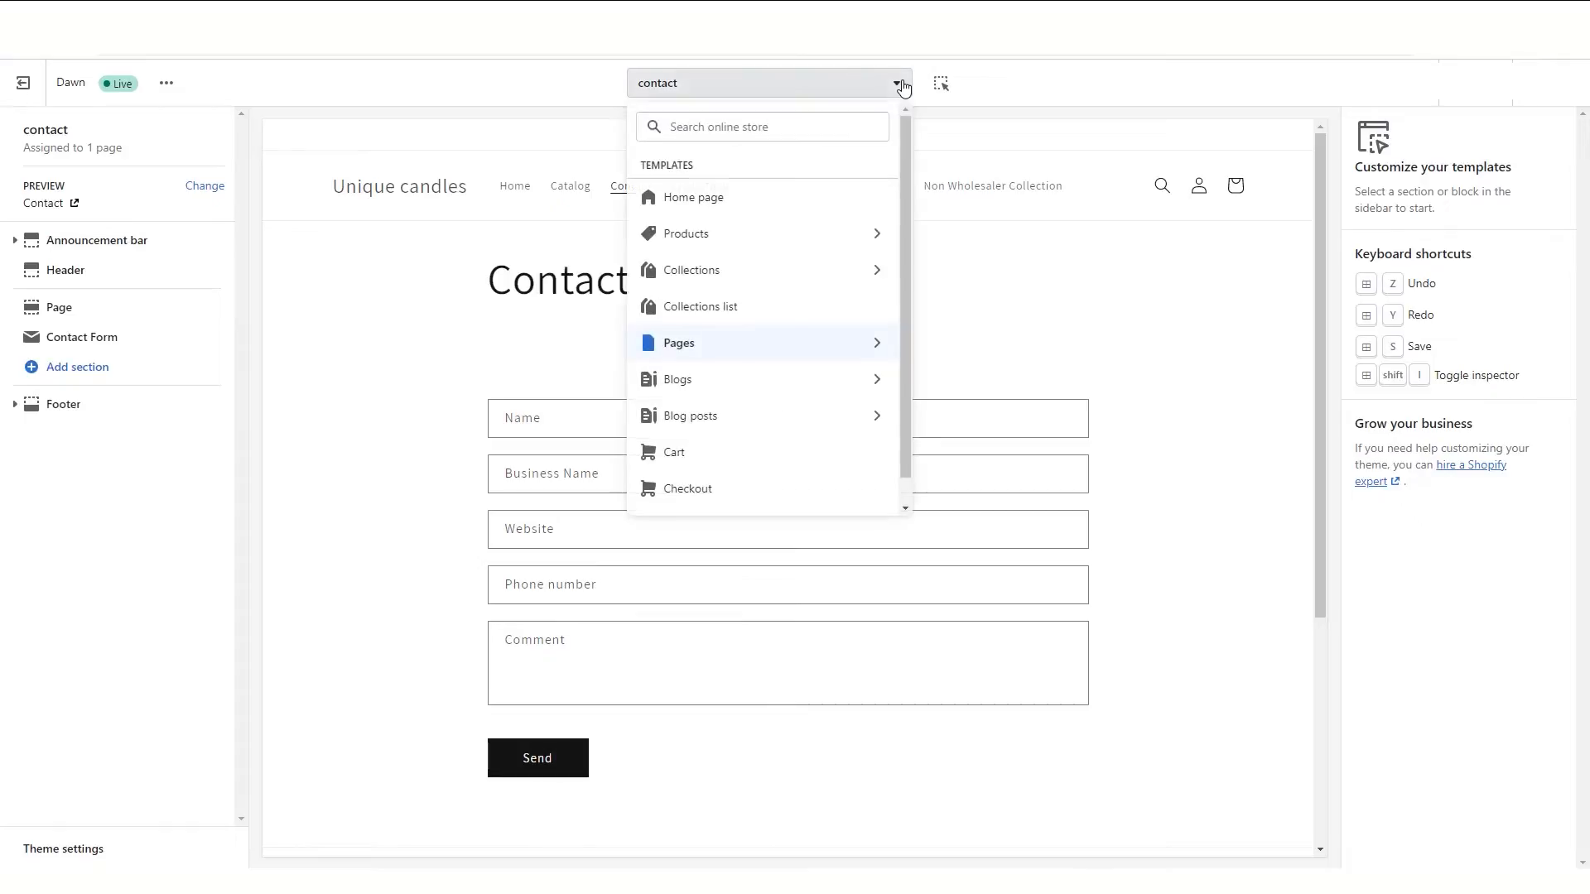
{"action": "left_click", "coordinate": [870, 351]}
{"action": "left_click", "coordinate": [765, 260]}
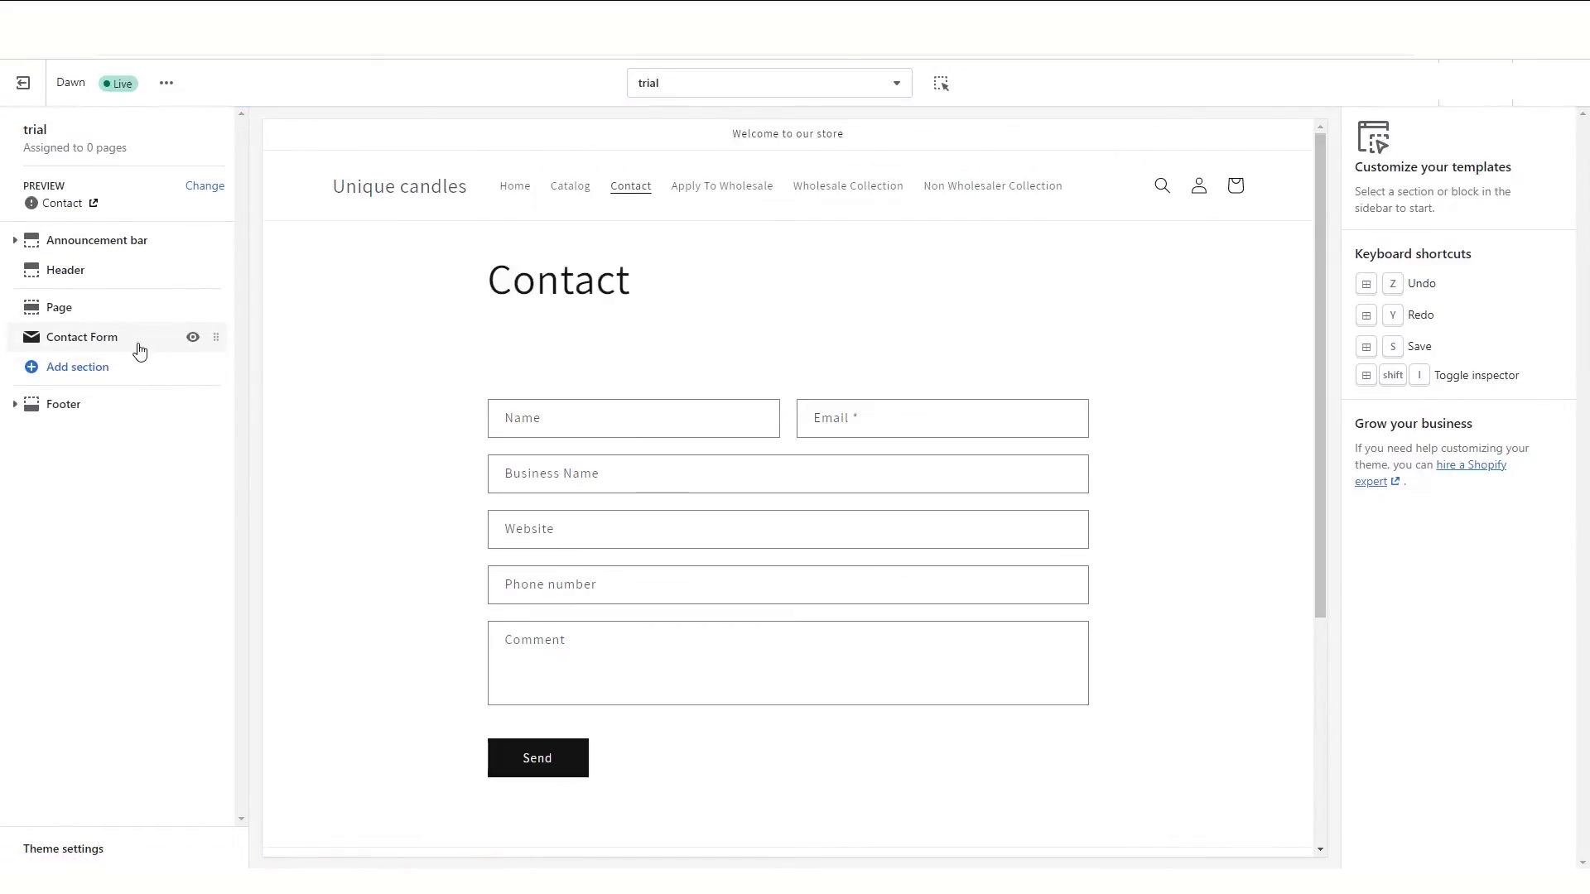
Step: Add the second listed Contact form section to the trial template and remove the original Contact Form section
{"action": "left_click", "coordinate": [90, 369]}
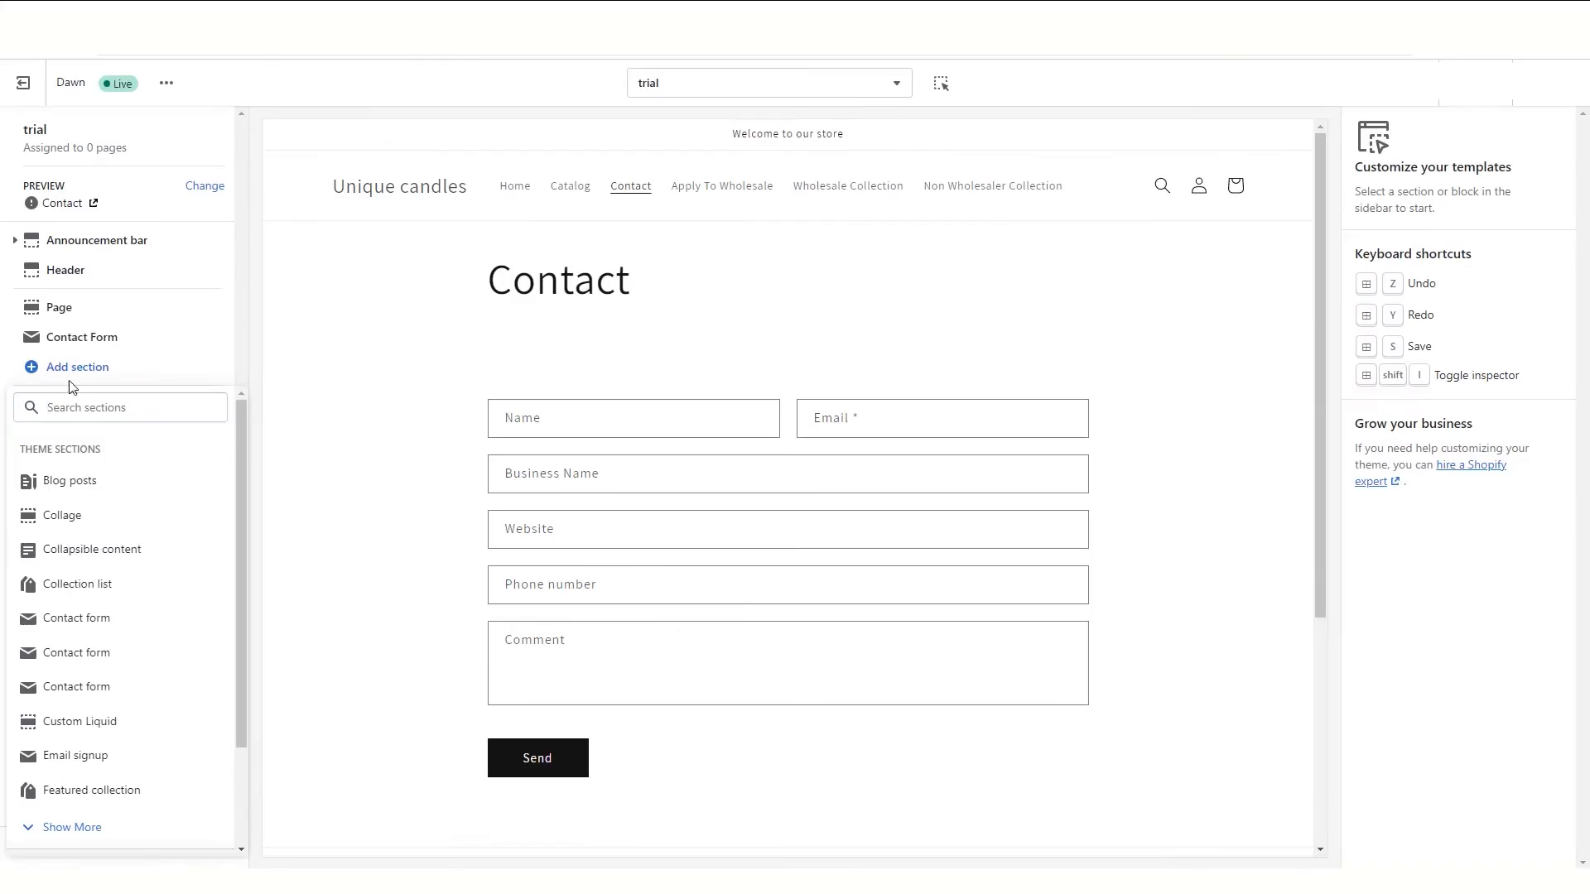
{"action": "left_click", "coordinate": [90, 661]}
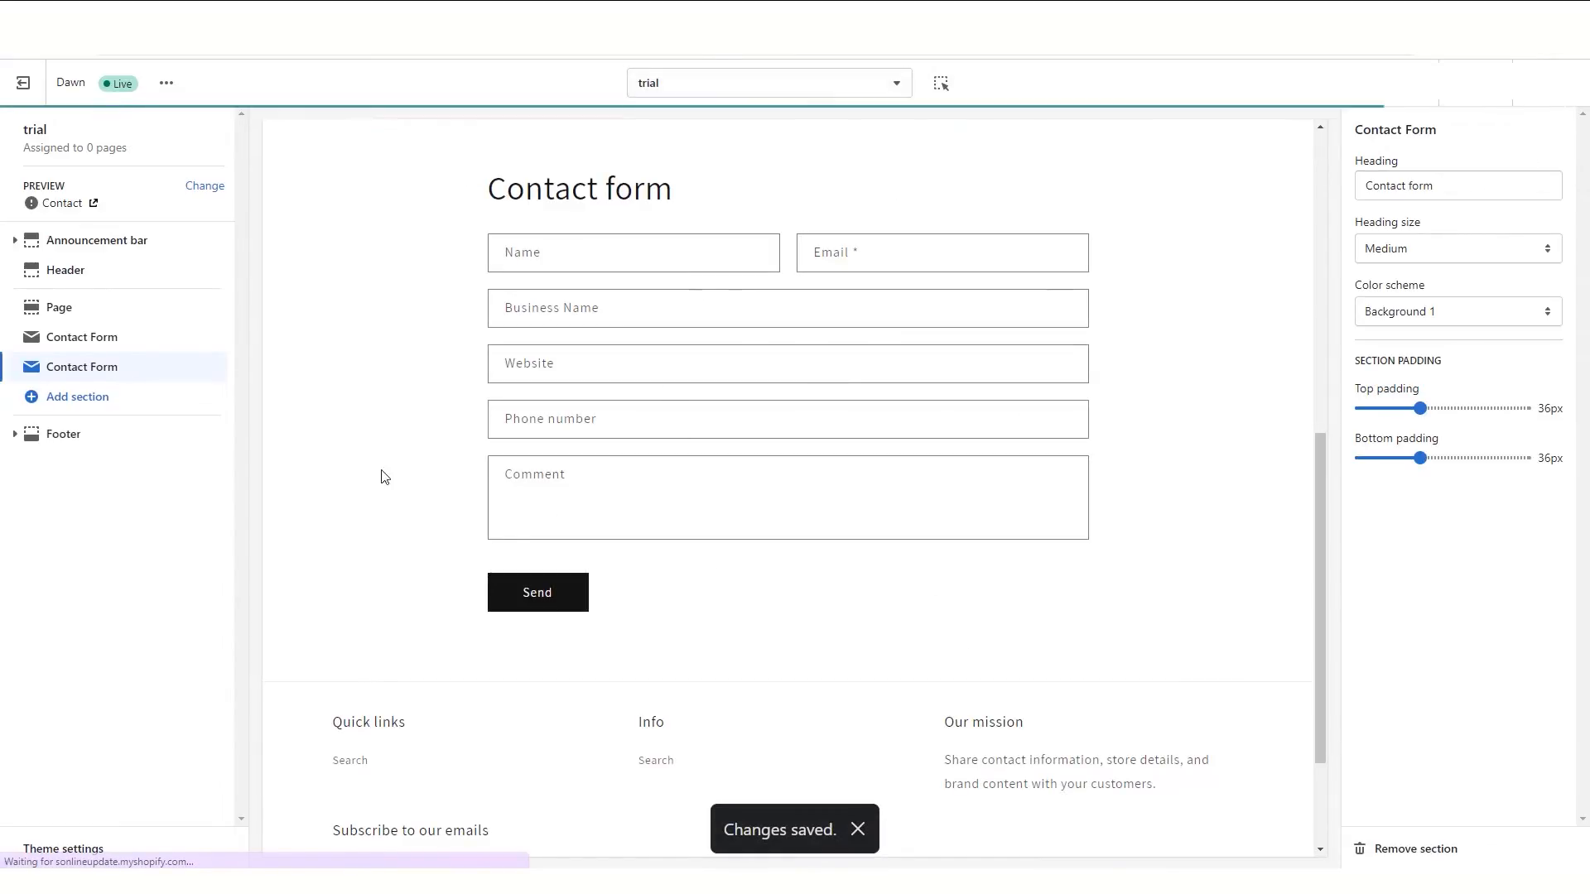
{"action": "left_click", "coordinate": [85, 339]}
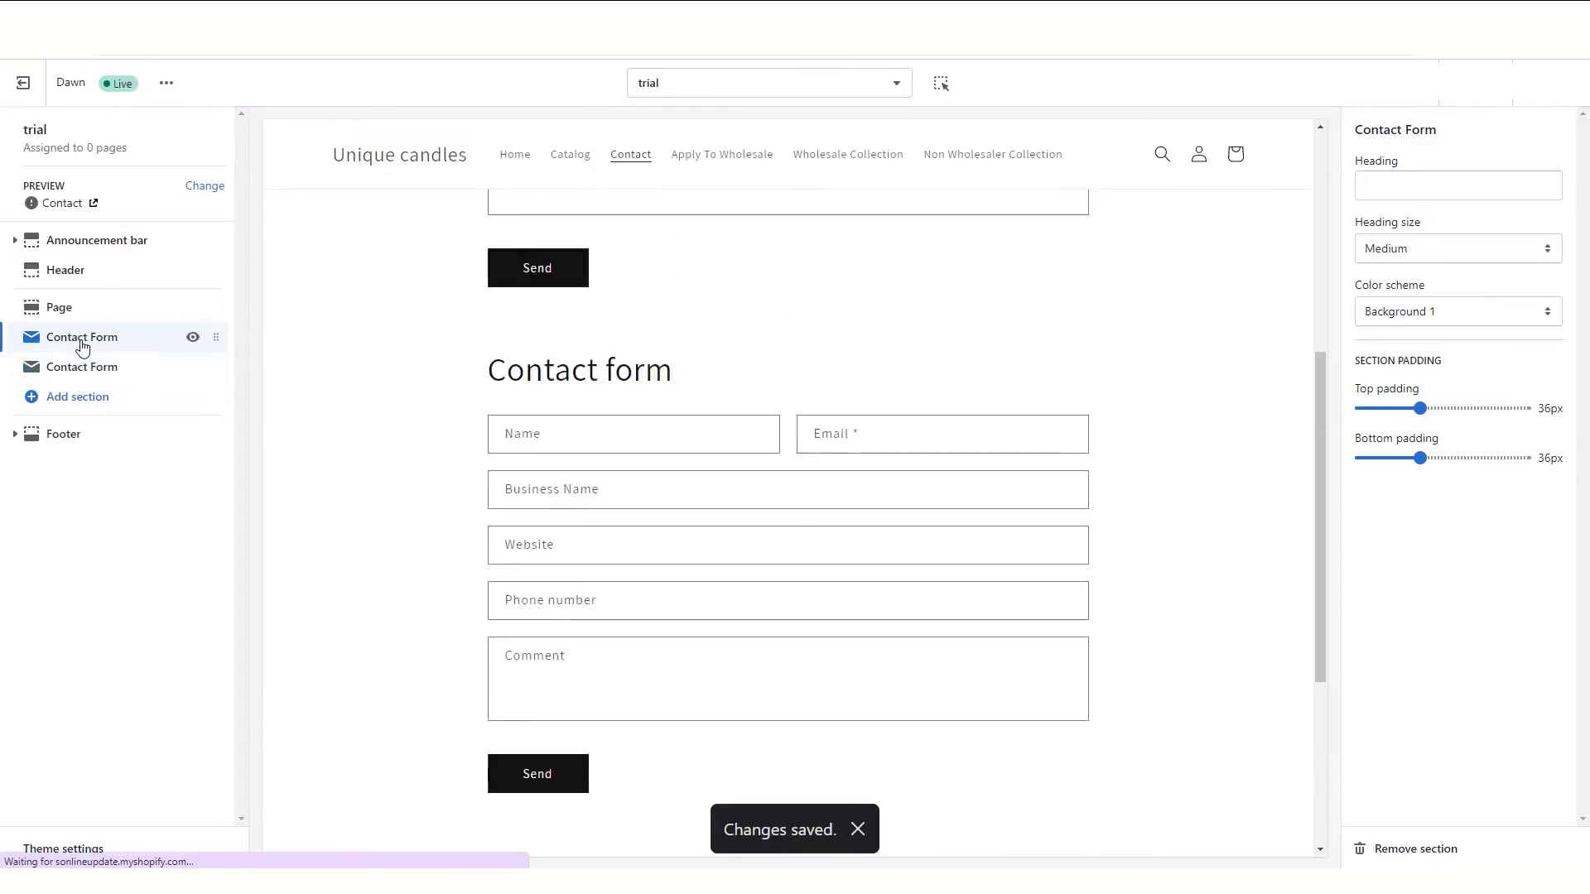
{"action": "left_click", "coordinate": [1396, 849]}
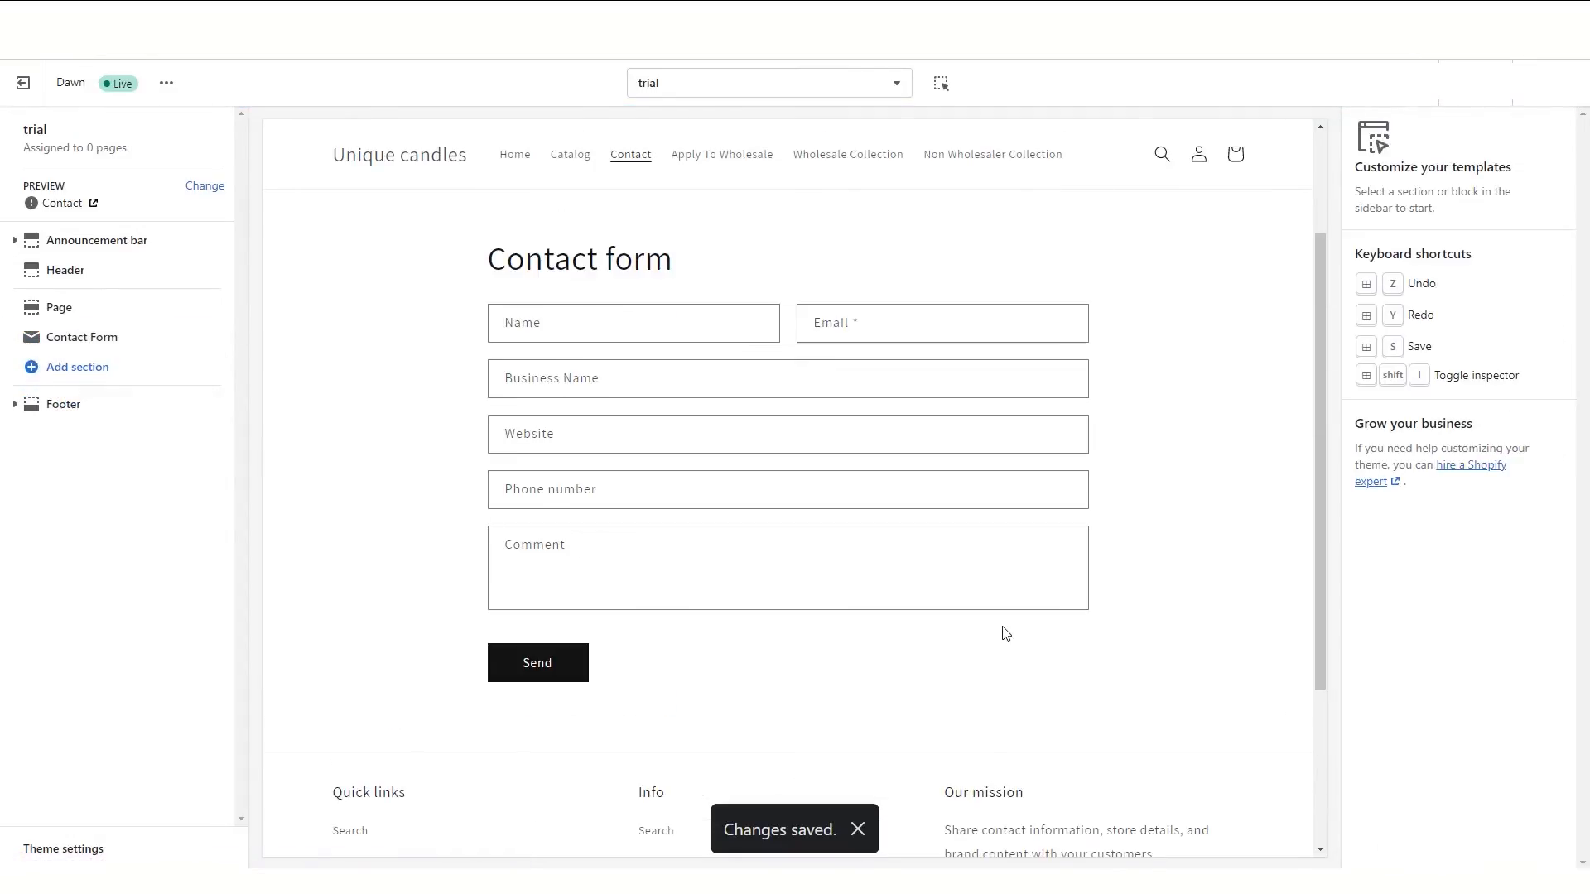
Step: Delete the Business Name and Website field blocks from contact-form.liquid
{"action": "key", "text": "ctrl+Tab"}
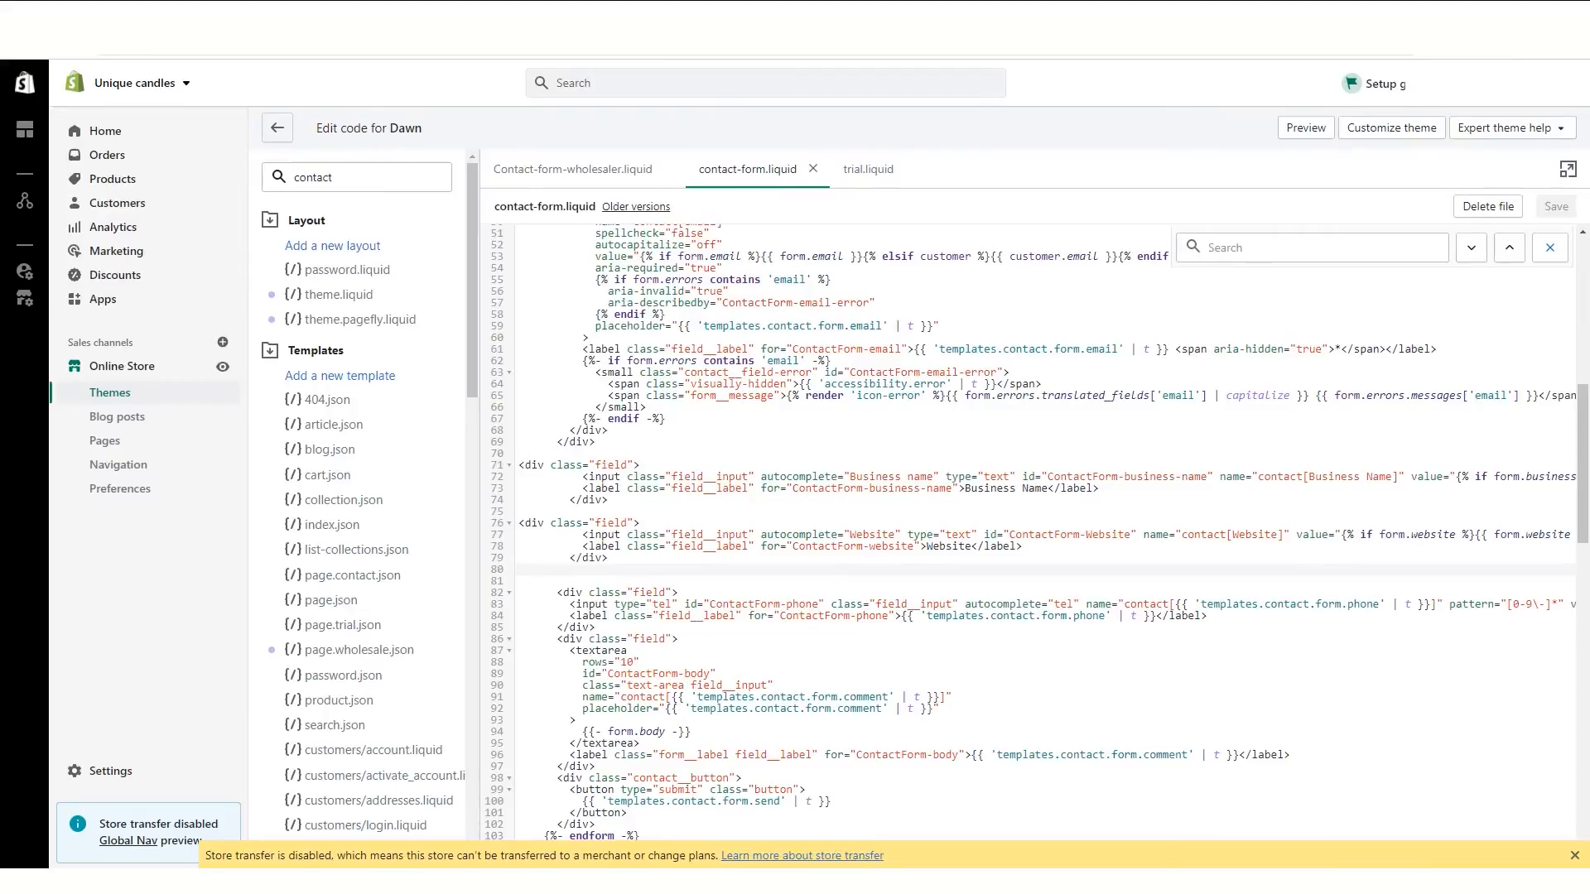
{"action": "left_click_drag", "start_coordinate": [641, 578], "coordinate": [493, 474]}
{"action": "key", "text": "BackSpace"}
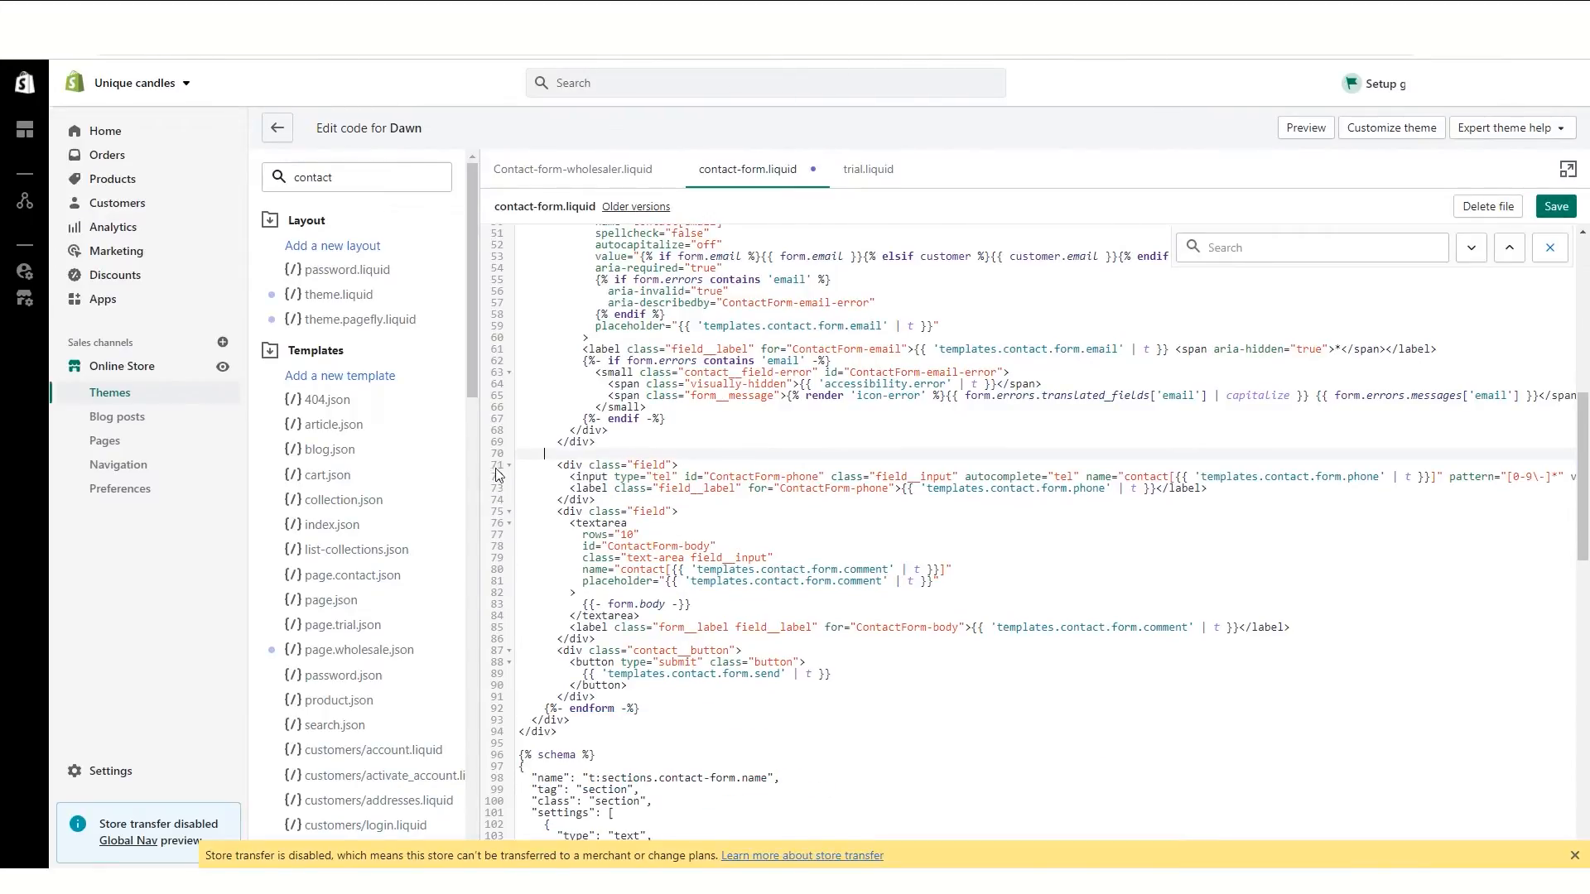
Step: Restore contact-form.liquid to the older version "11 - Today at 10:35am" and save the file
{"action": "left_click", "coordinate": [636, 207]}
{"action": "left_click", "coordinate": [642, 209]}
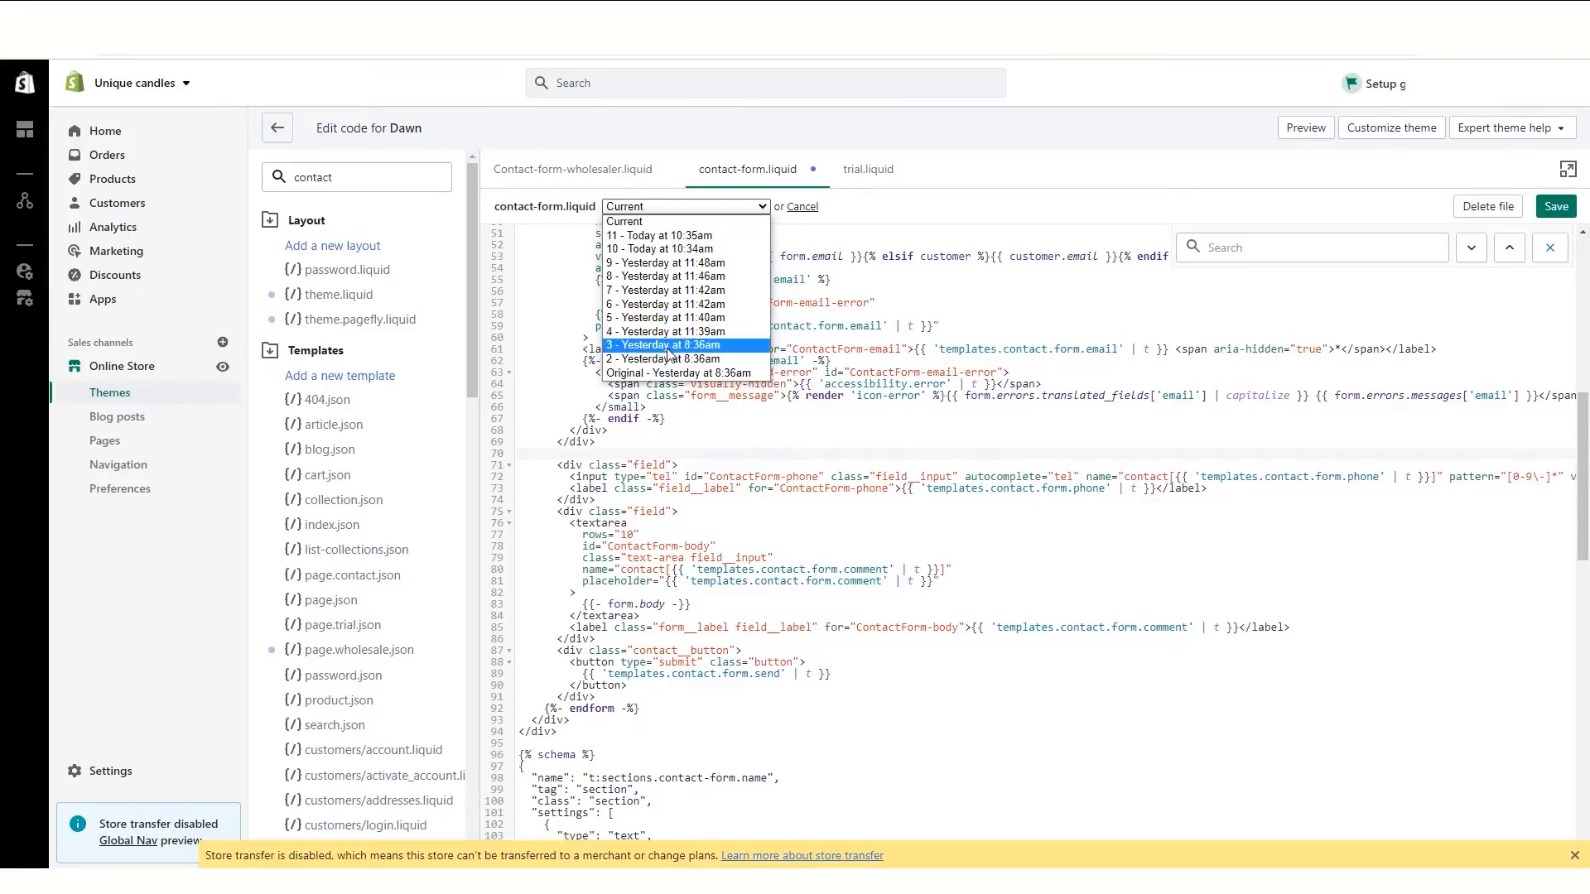
{"action": "left_click", "coordinate": [670, 238]}
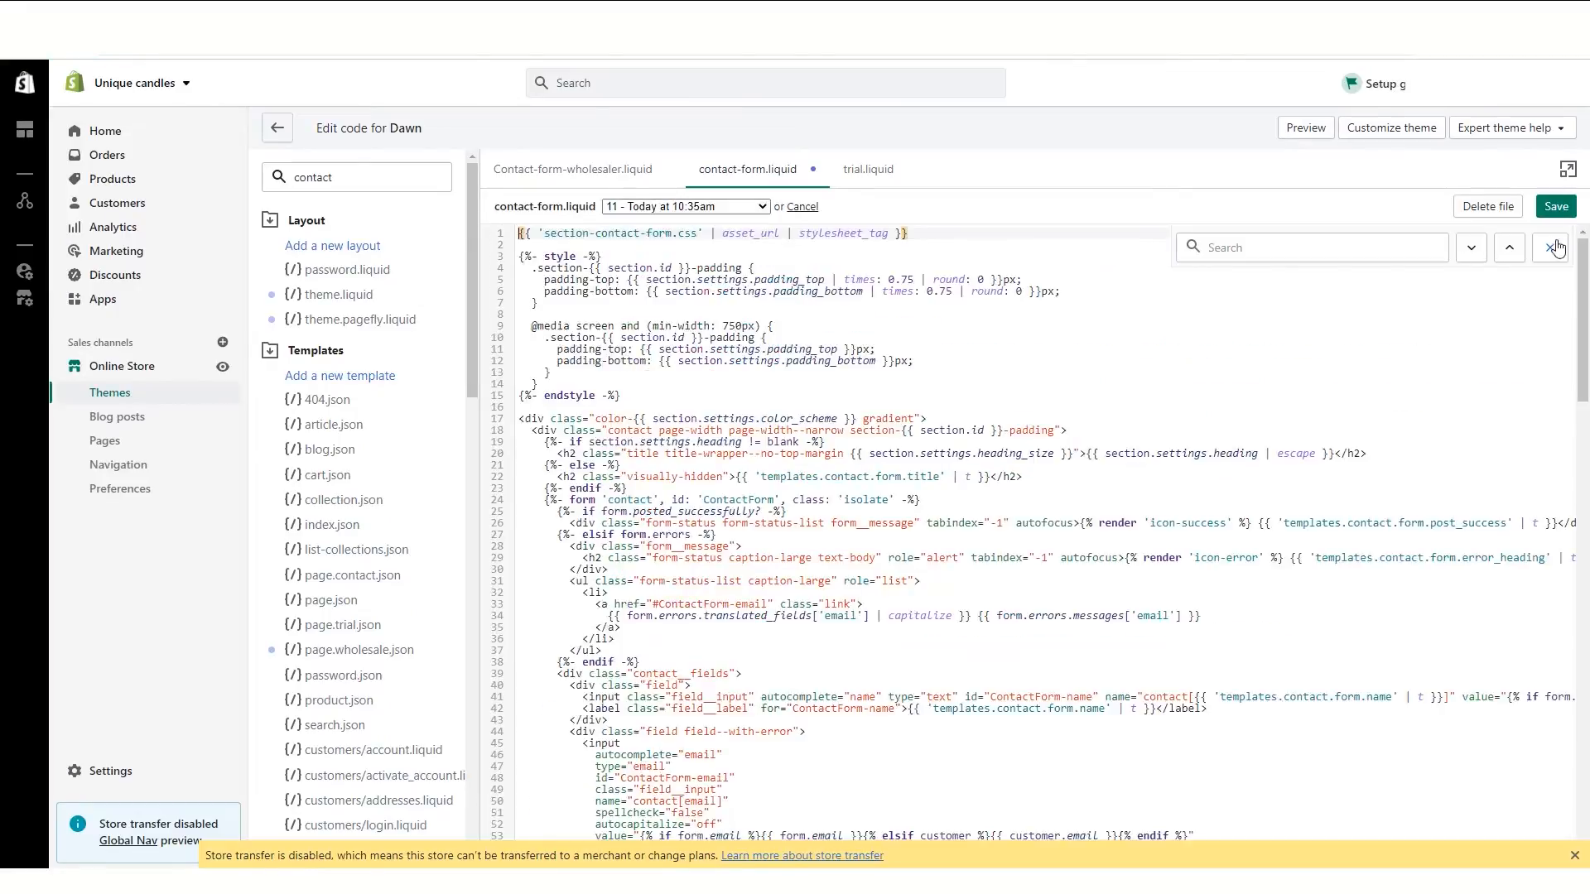
{"action": "left_click", "coordinate": [1556, 206]}
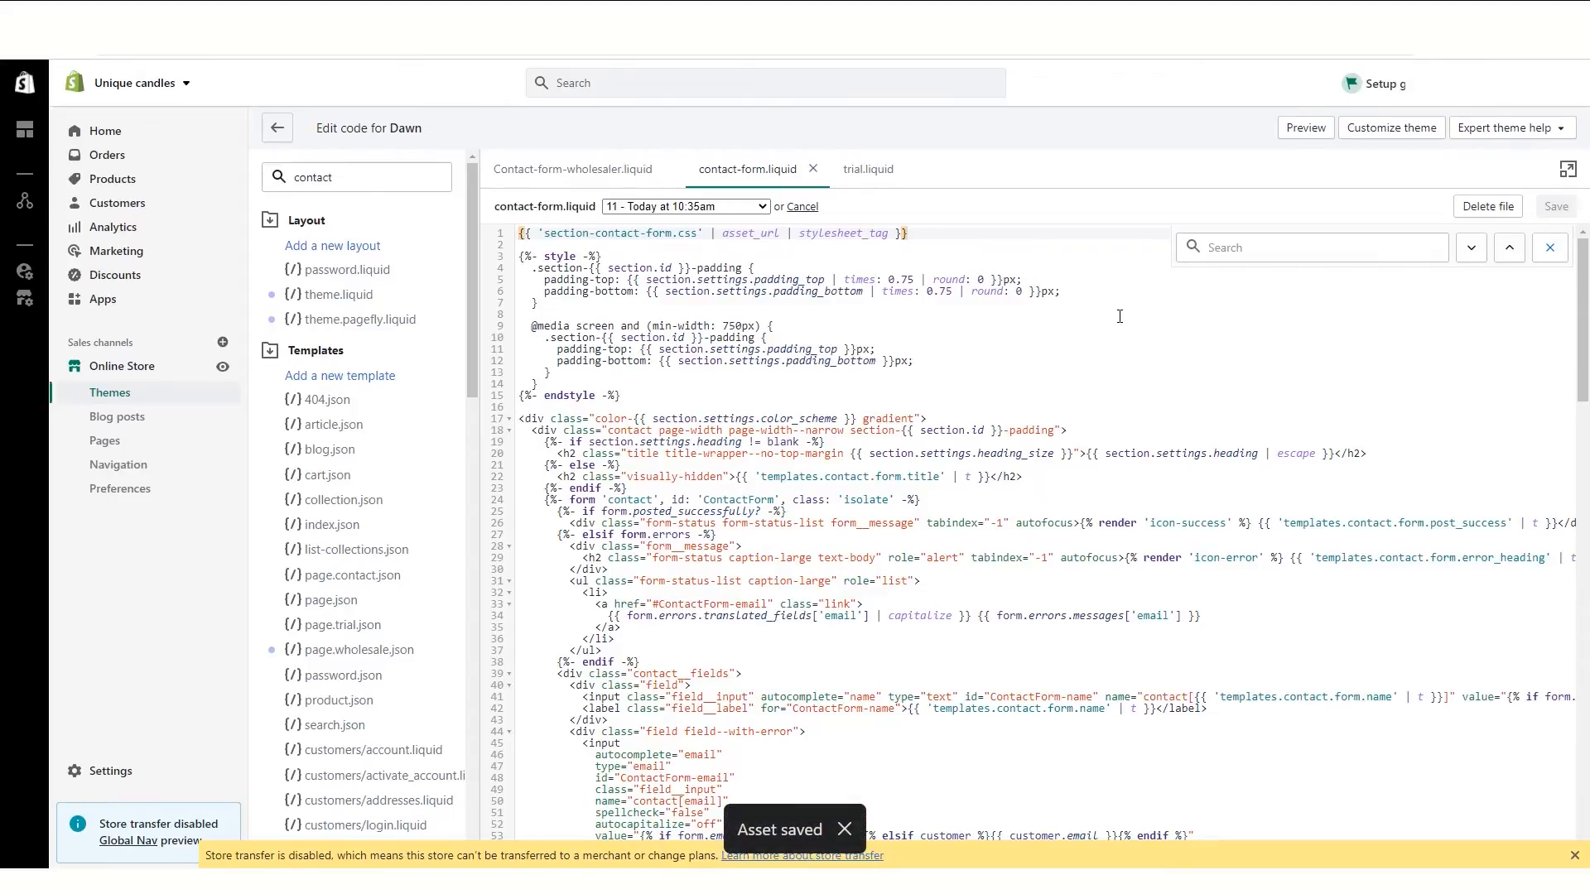
Step: Delete the trial.liquid section file from the theme code
{"action": "double_click", "coordinate": [339, 175]}
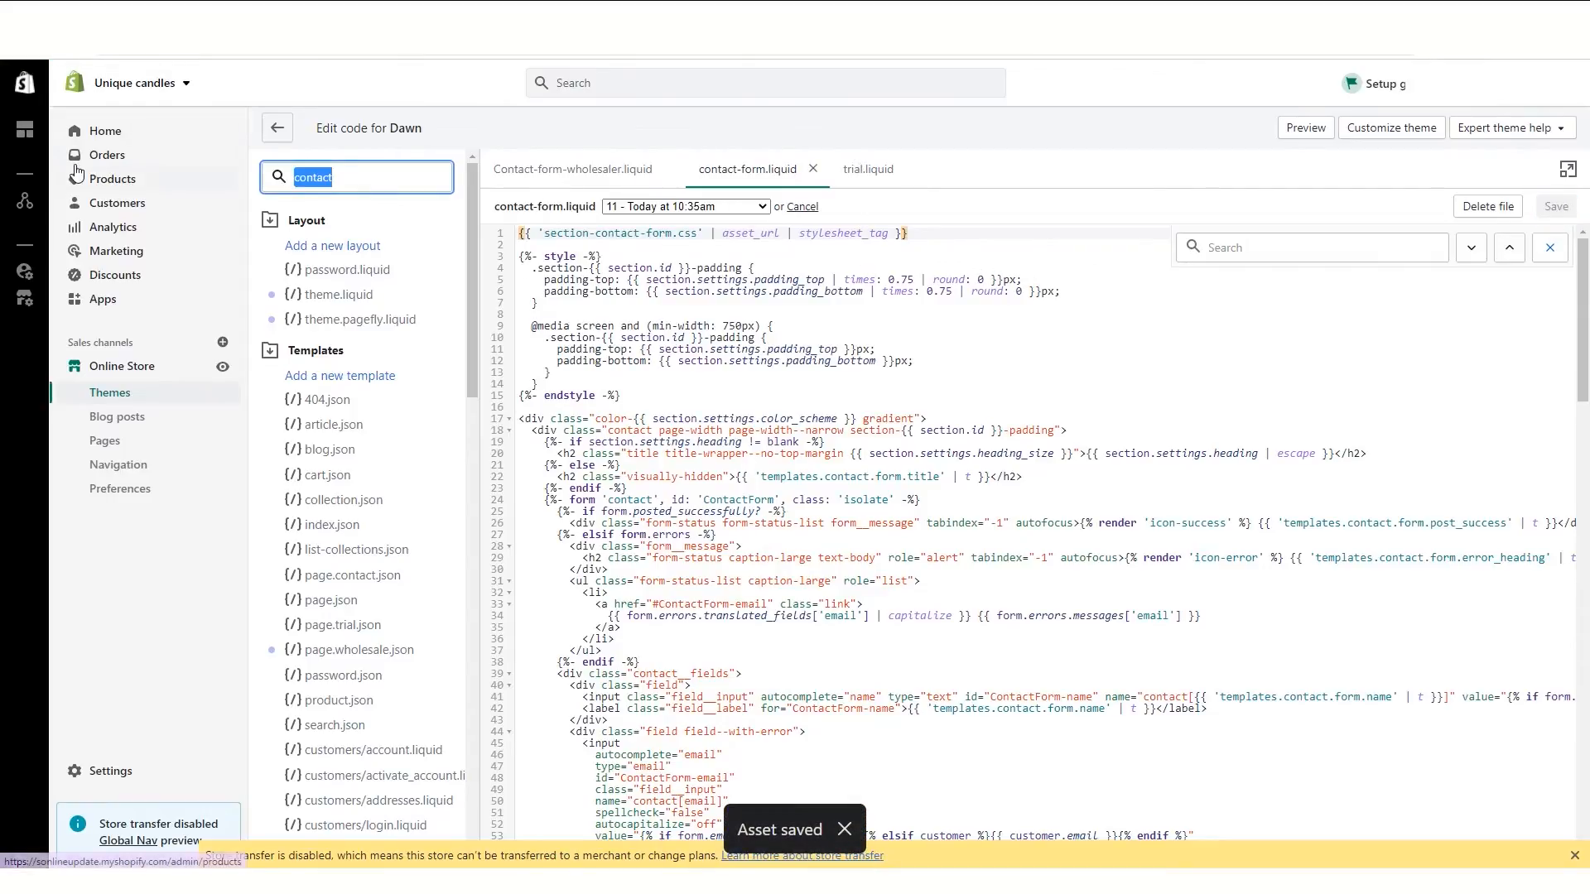
{"action": "left_click", "coordinate": [865, 169]}
{"action": "left_click", "coordinate": [1489, 206]}
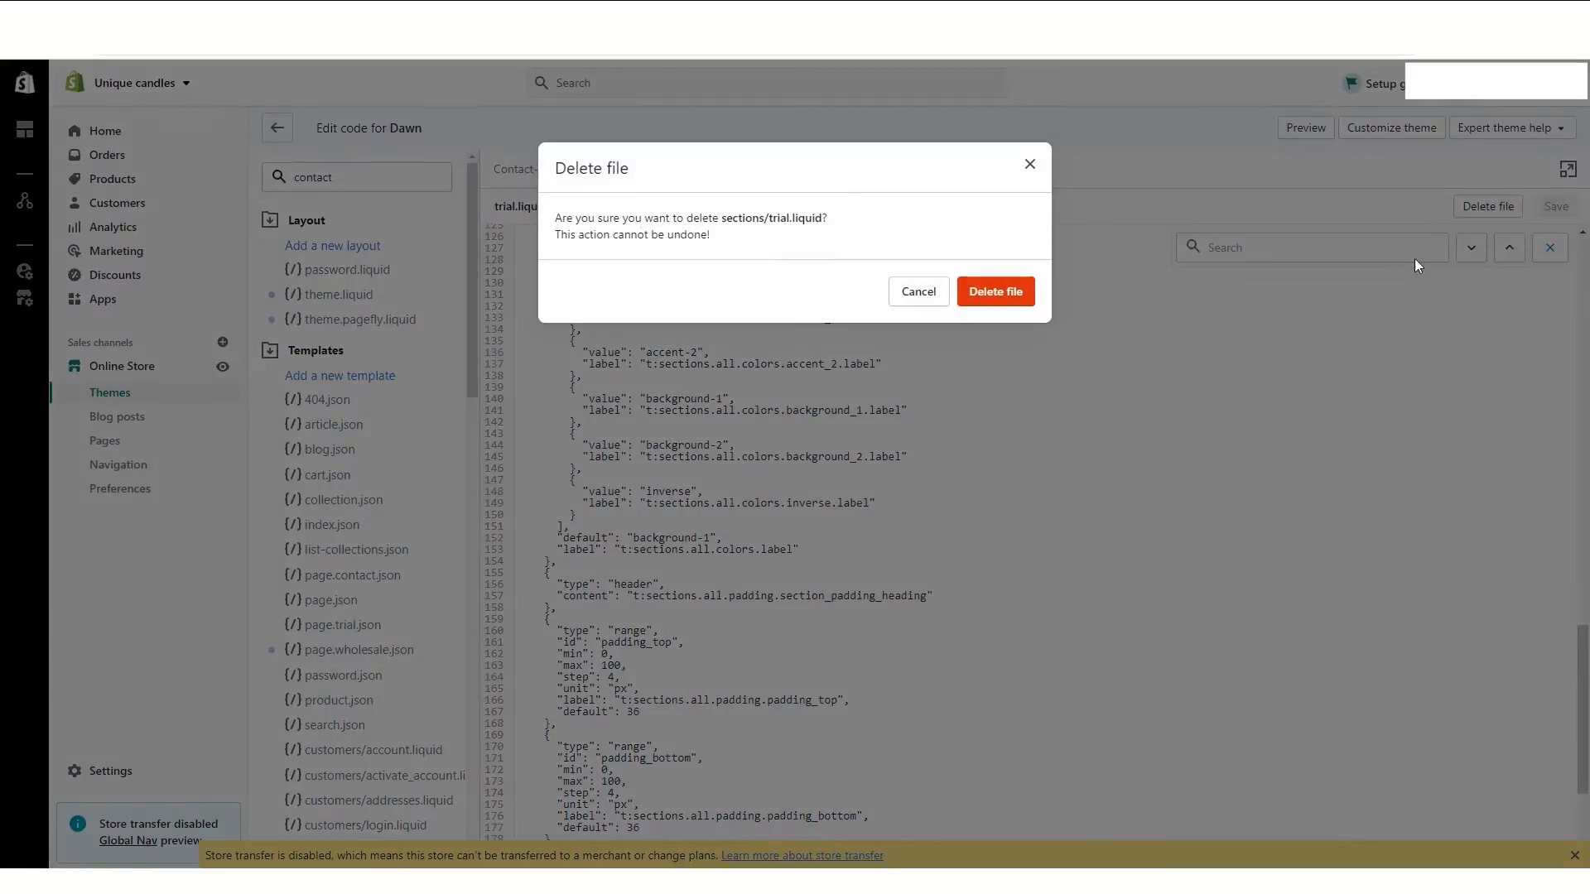
{"action": "left_click", "coordinate": [981, 293]}
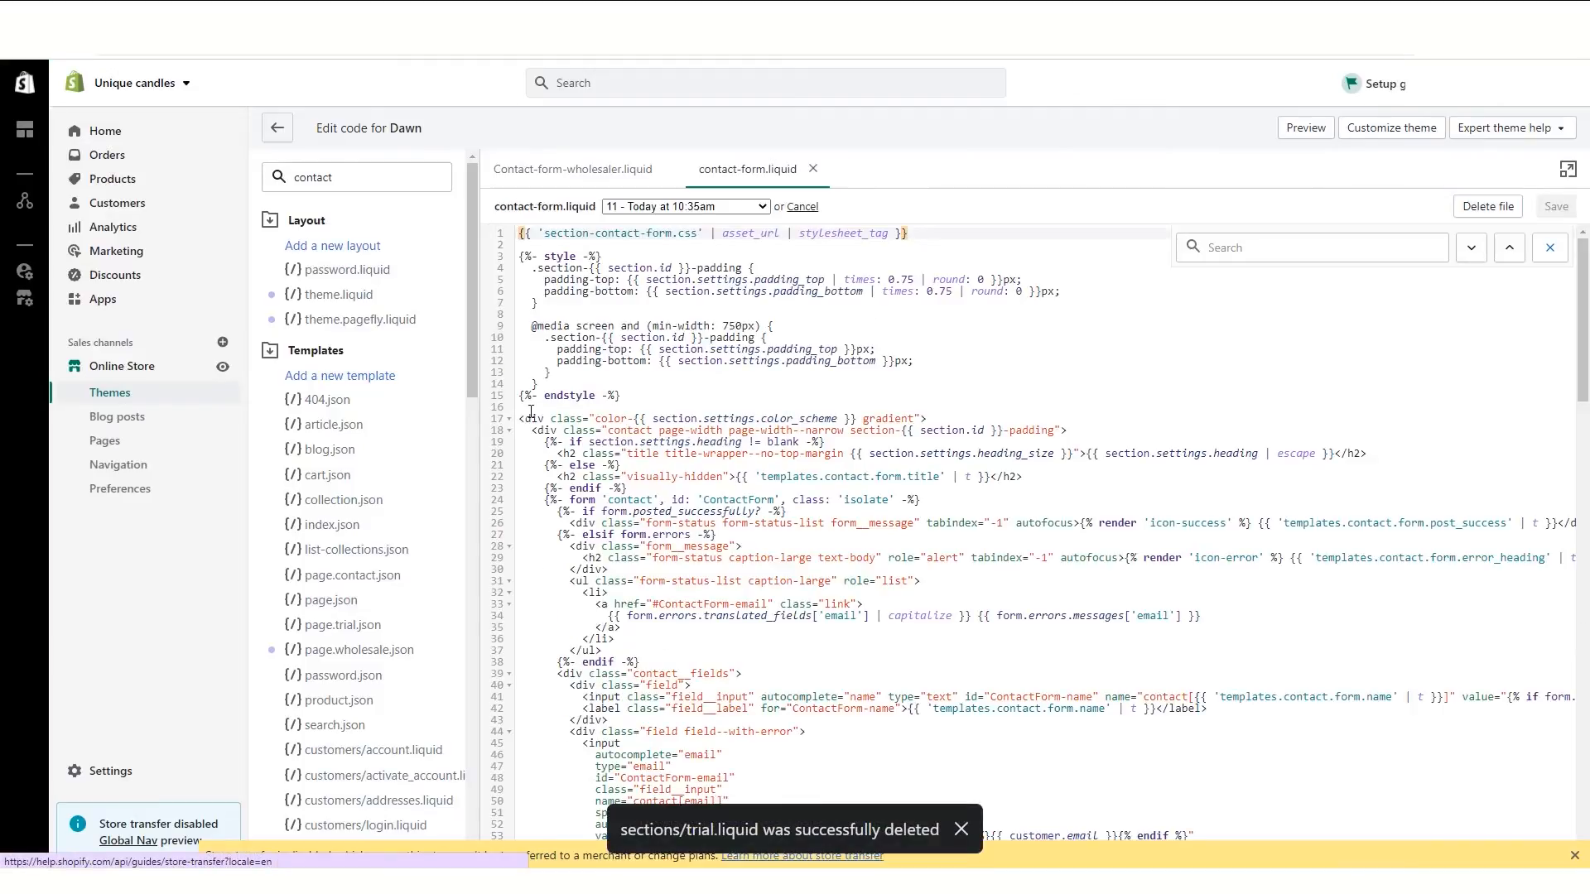
Step: Compare Contact-form-wholesaler.liquid with contact-form.liquid and highlight the Business Name and Website field blocks in the wholesaler file
{"action": "left_click", "coordinate": [590, 162]}
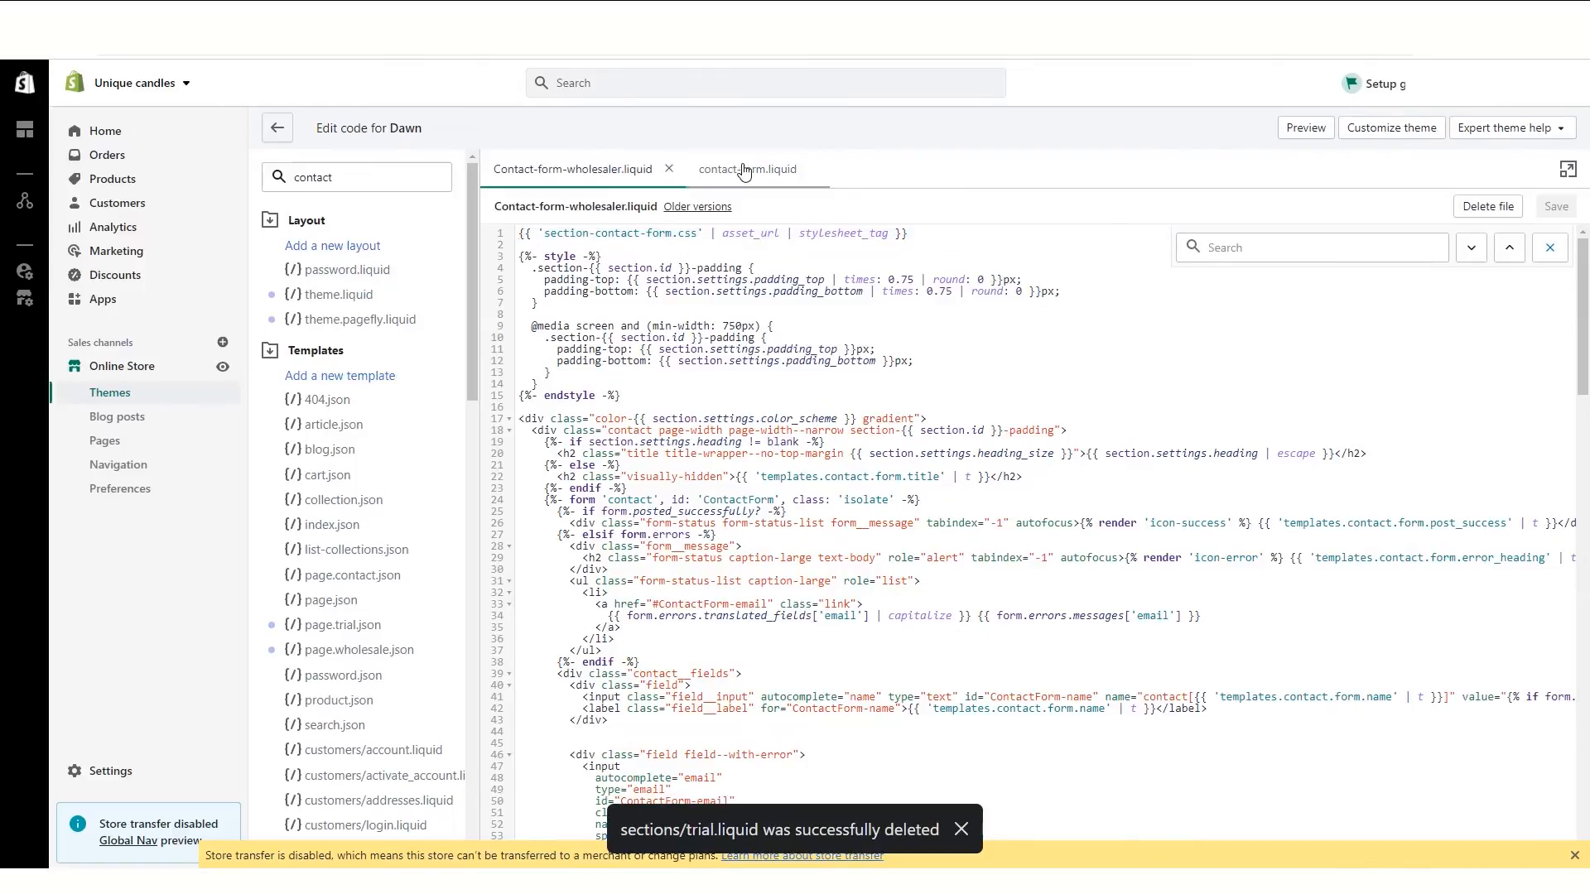
{"action": "left_click", "coordinate": [745, 171]}
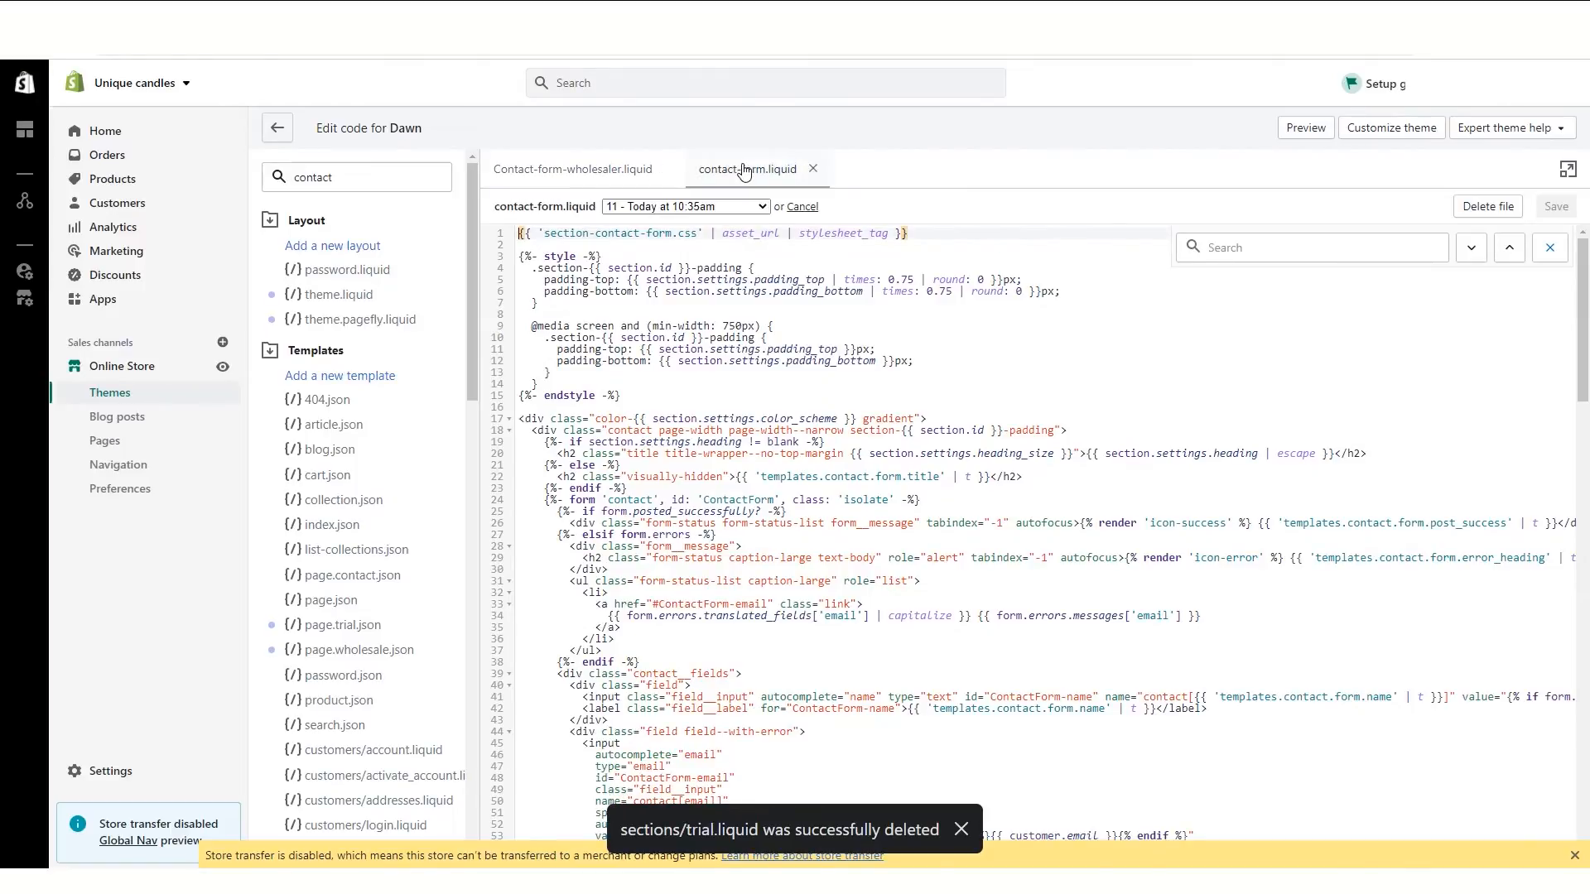
{"action": "left_click", "coordinate": [572, 169]}
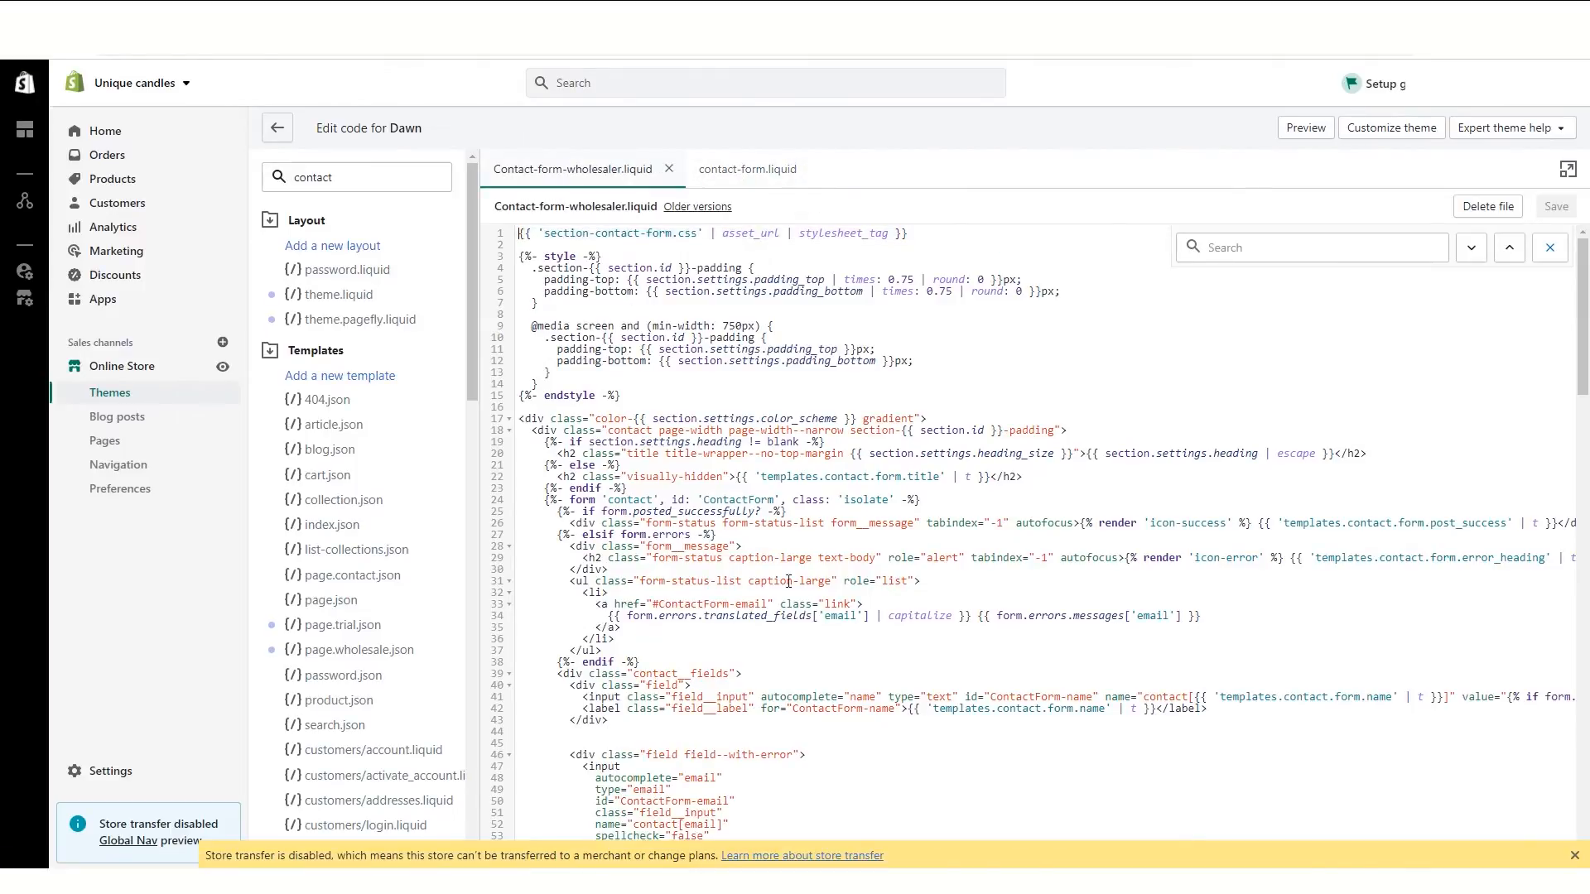
{"action": "scroll", "coordinate": [779, 664], "scroll_direction": "down", "scroll_amount": 7}
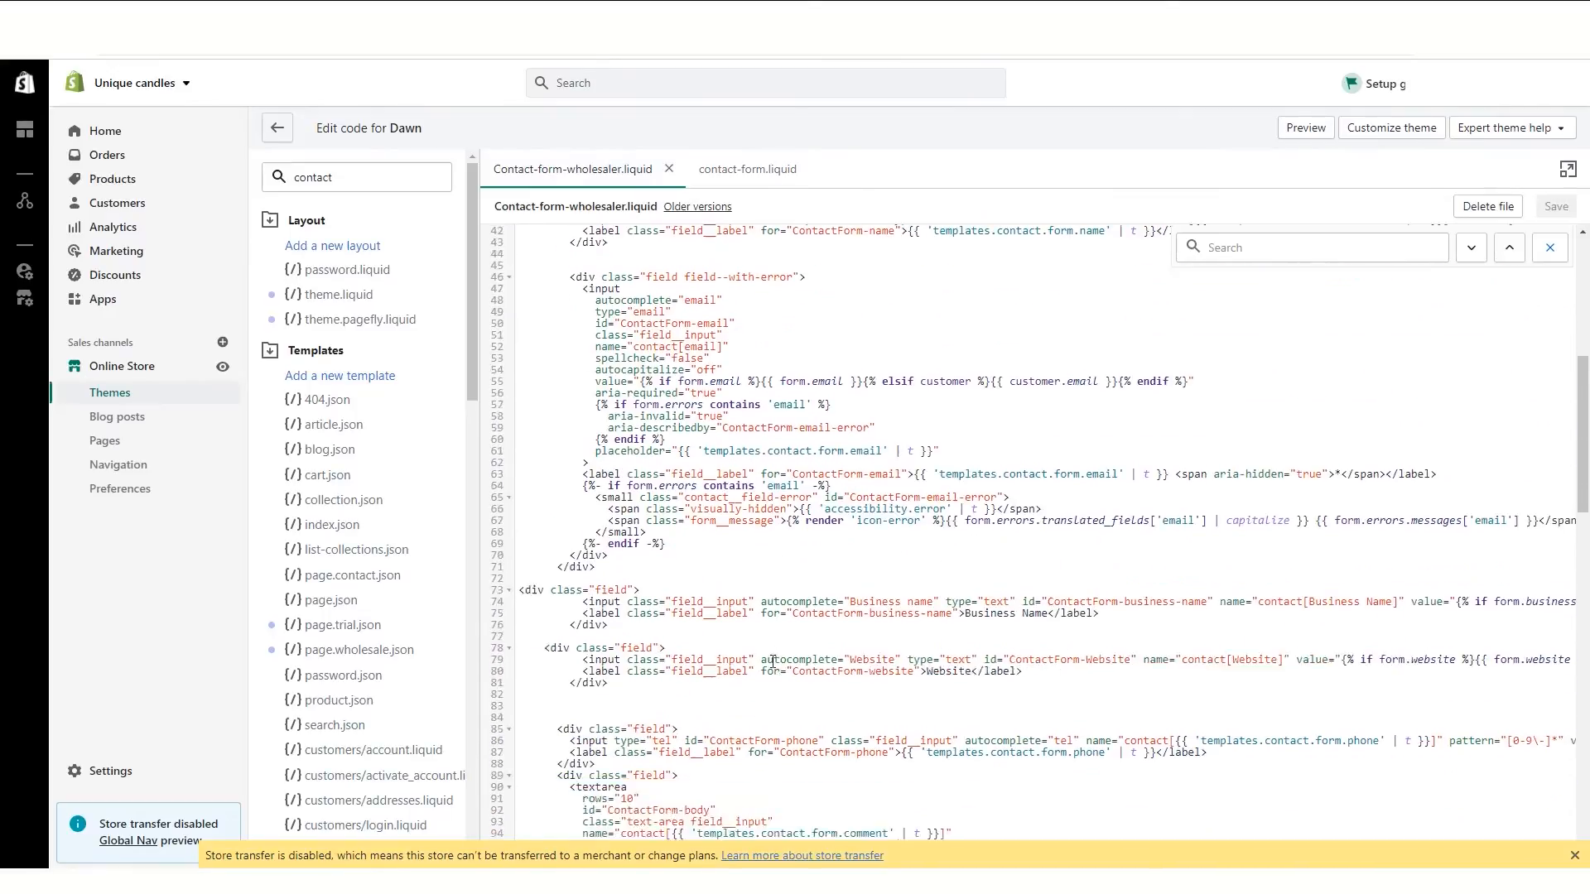
{"action": "left_click_drag", "start_coordinate": [619, 583], "coordinate": [536, 490]}
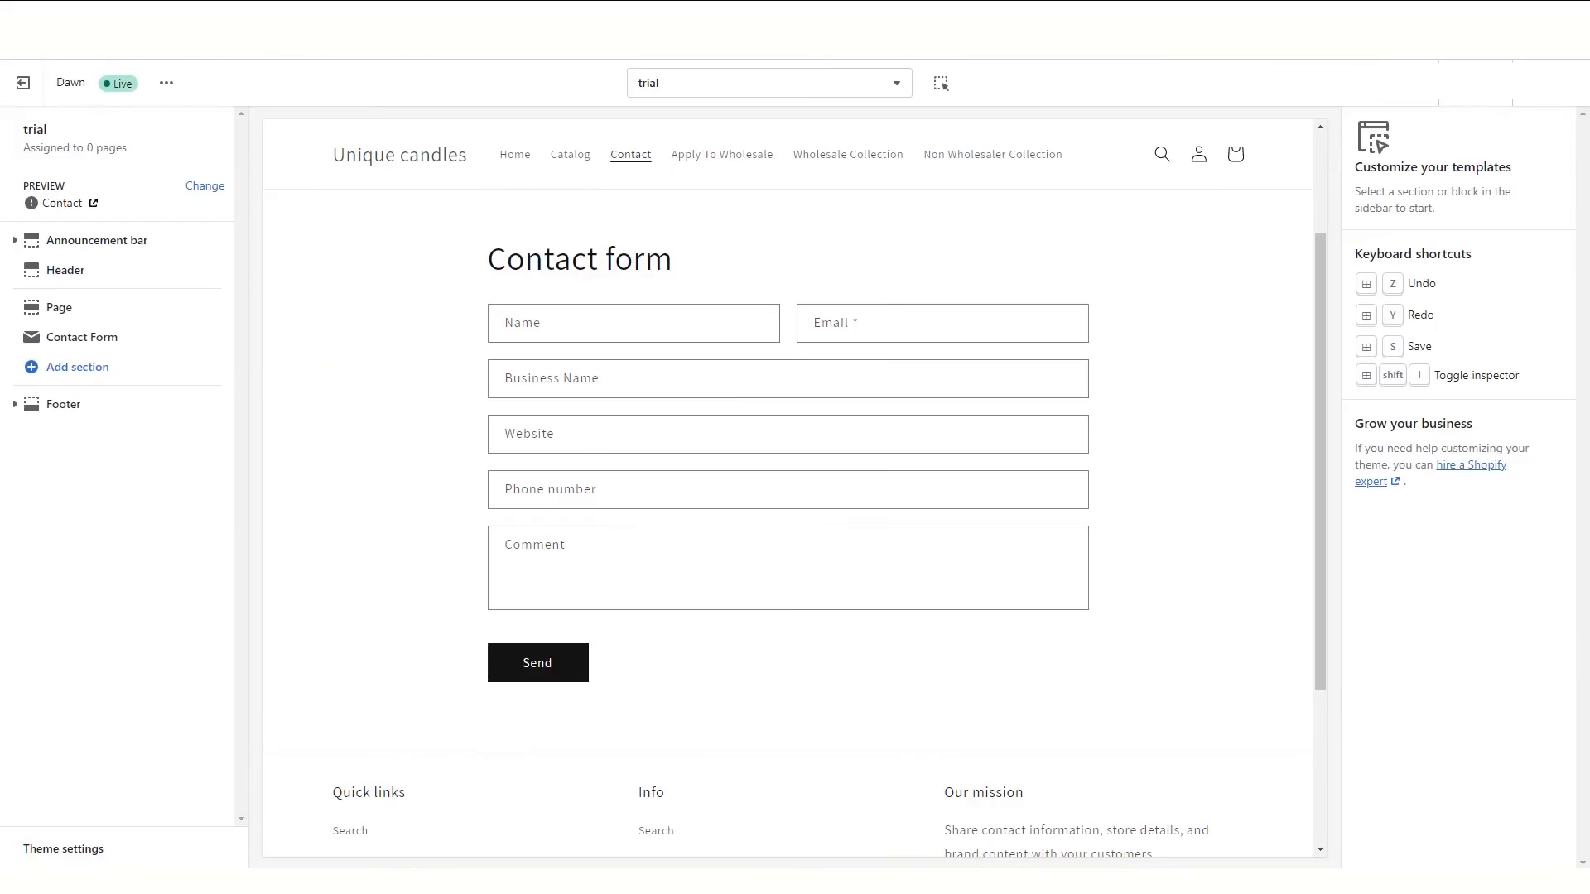
Step: Reload the theme editor on the trial template and remove both Contact Form sections
{"action": "key", "text": "ctrl+r"}
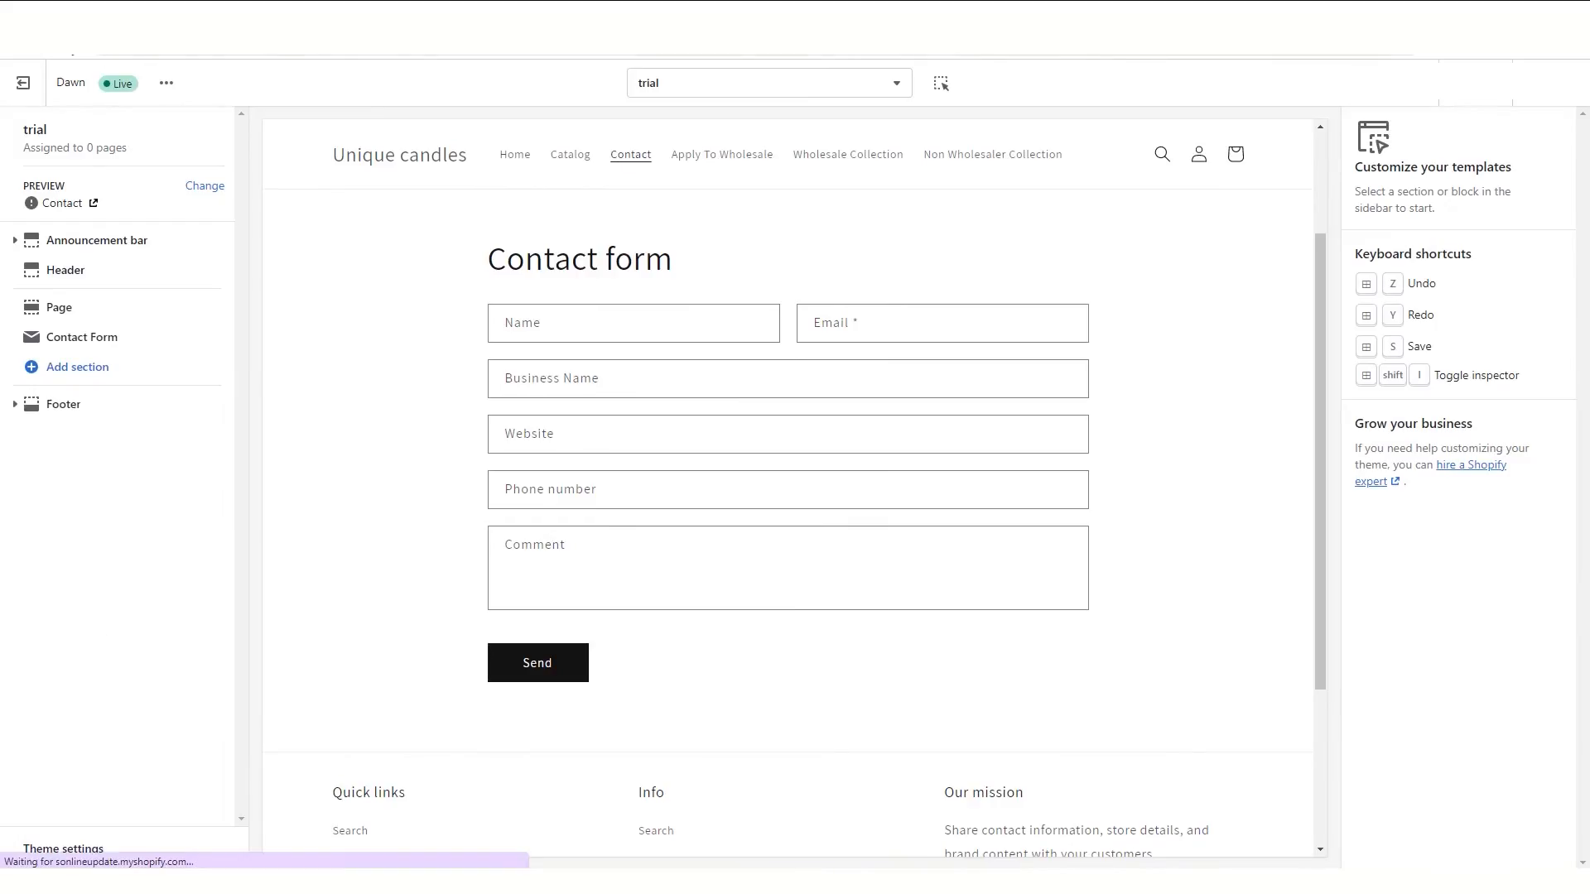
{"action": "left_click", "coordinate": [874, 137]}
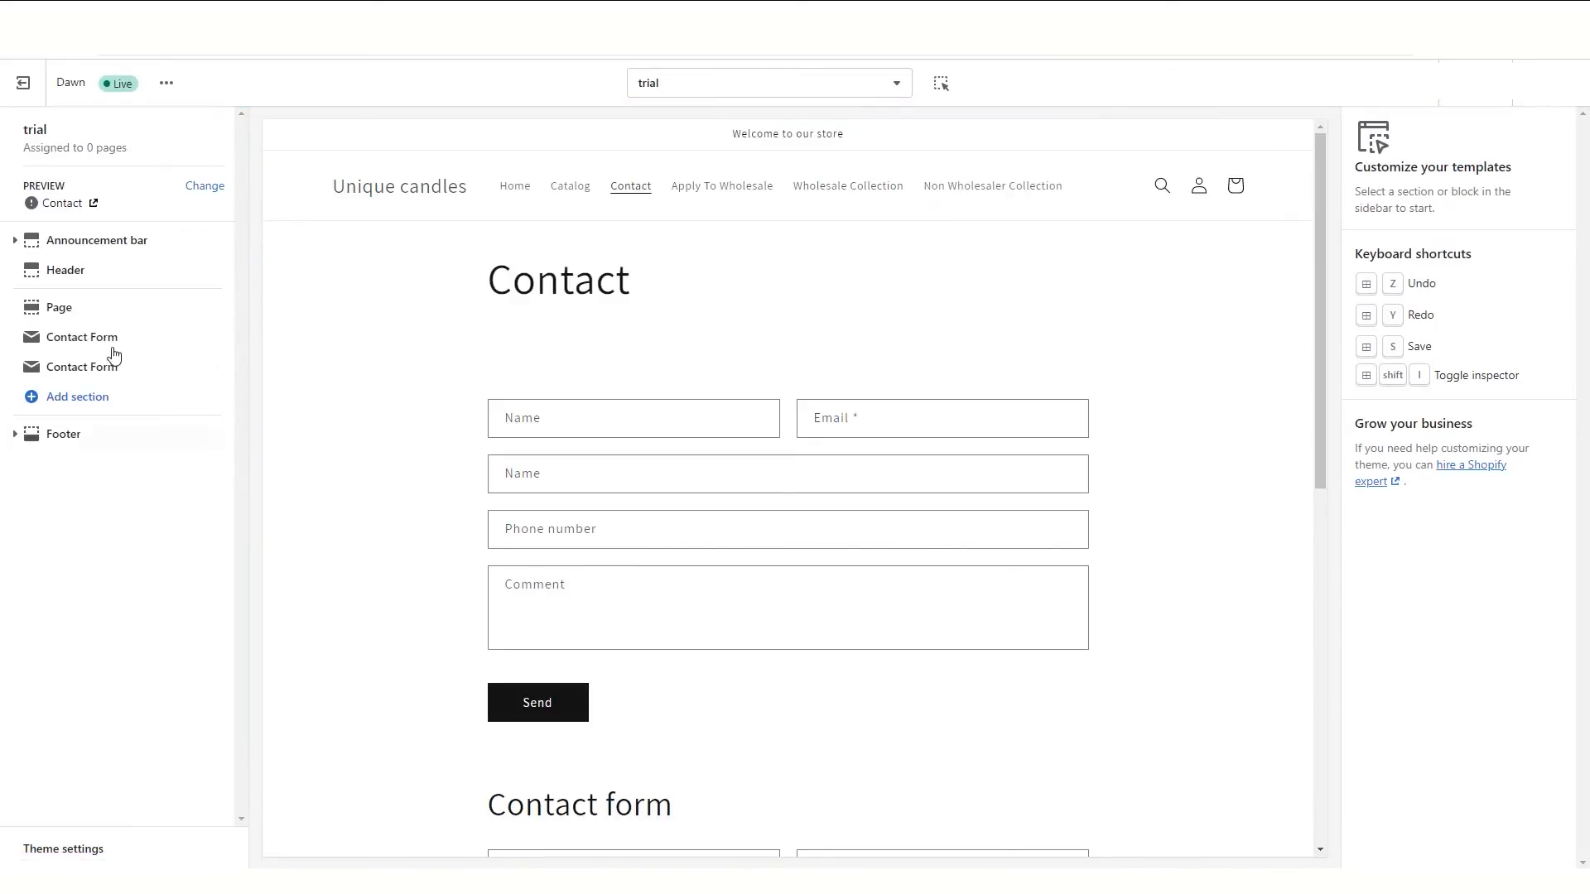
{"action": "left_click", "coordinate": [114, 342]}
{"action": "left_click", "coordinate": [1415, 849]}
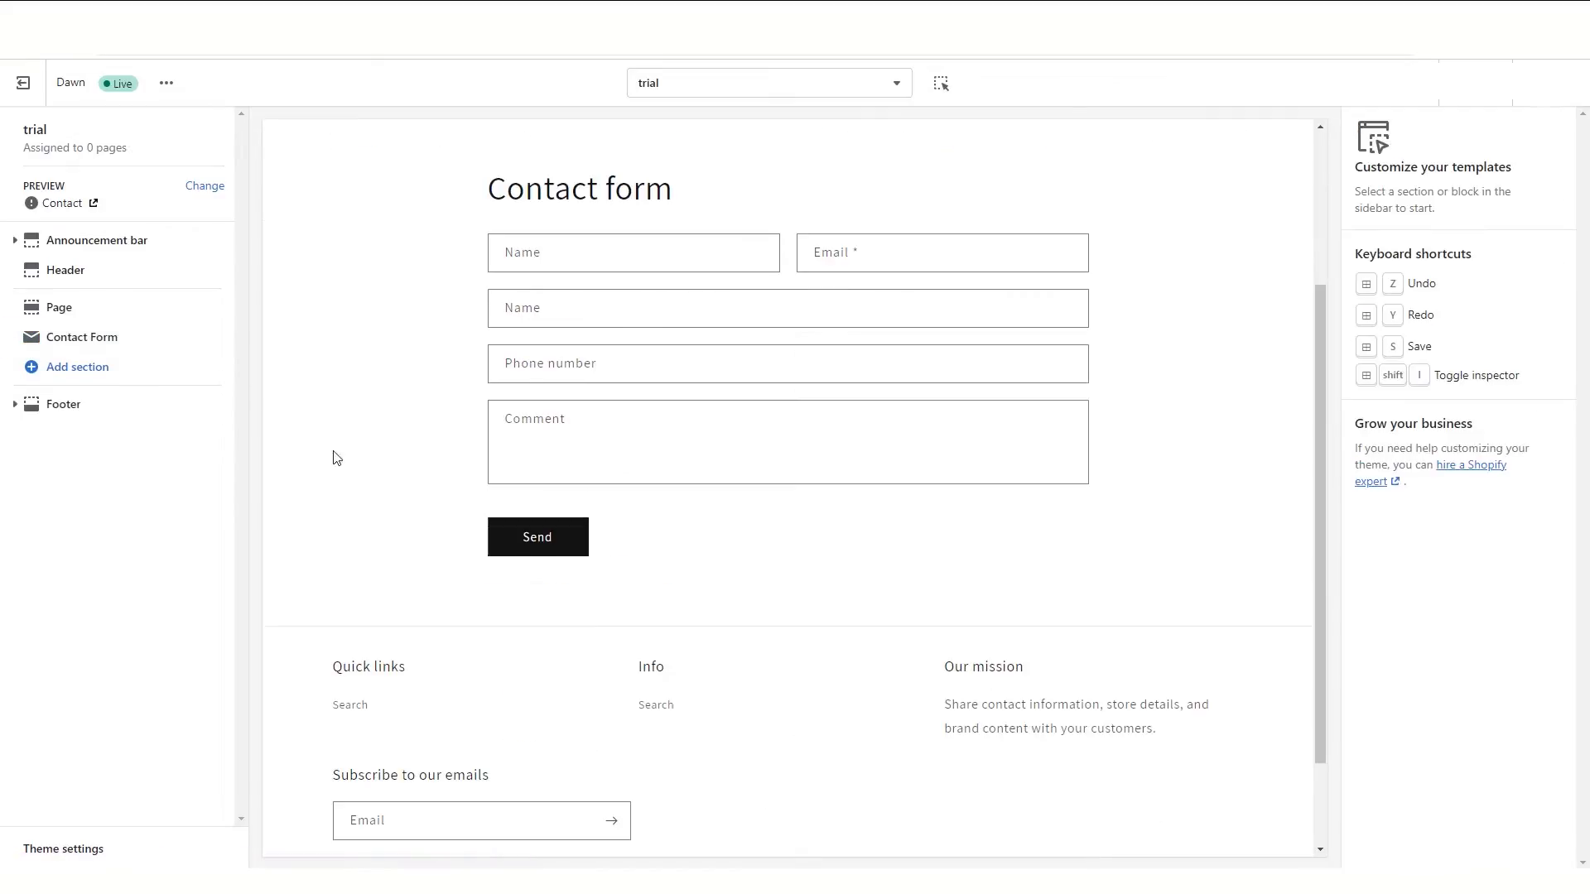
{"action": "left_click", "coordinate": [130, 332]}
{"action": "left_click", "coordinate": [1415, 848]}
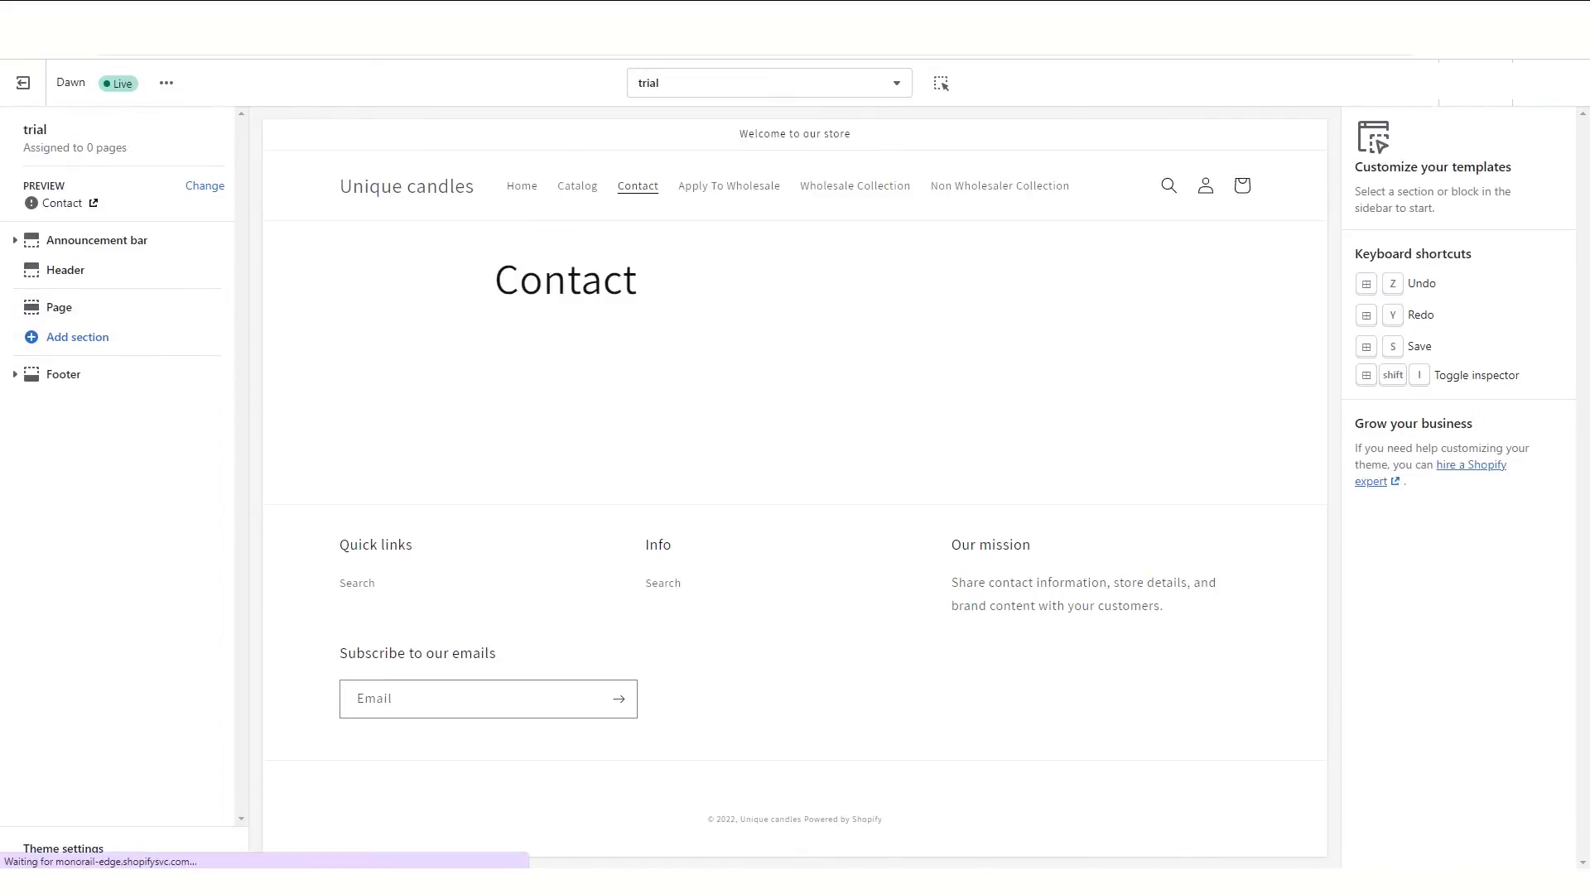
Step: Add the first listed Contact form section to the trial template and check its fields in the preview
{"action": "left_click", "coordinate": [104, 342]}
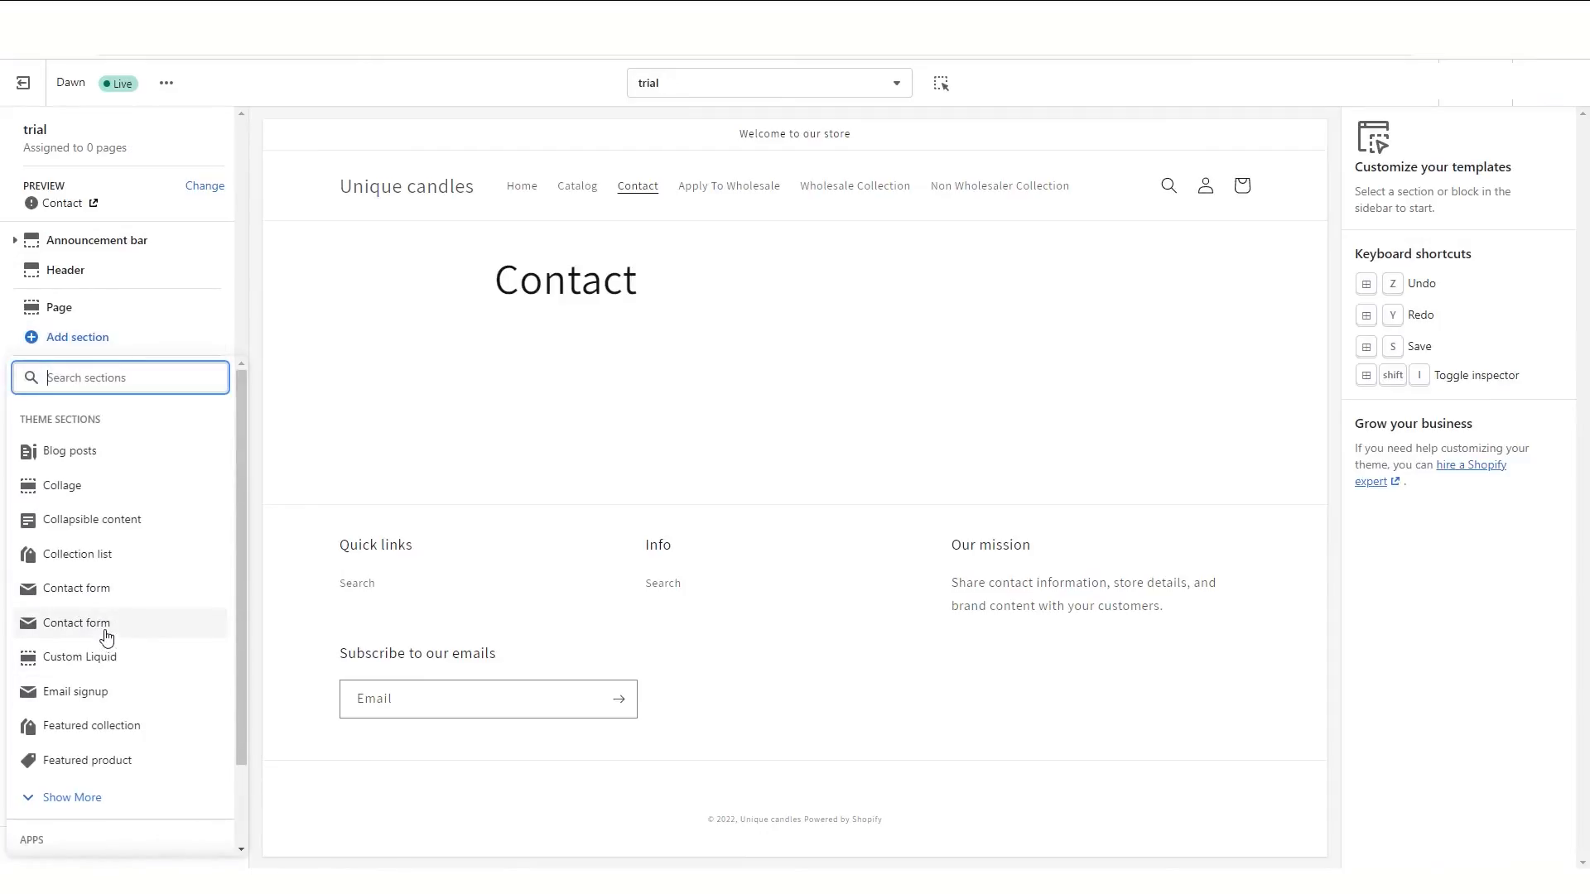
{"action": "left_click", "coordinate": [107, 590]}
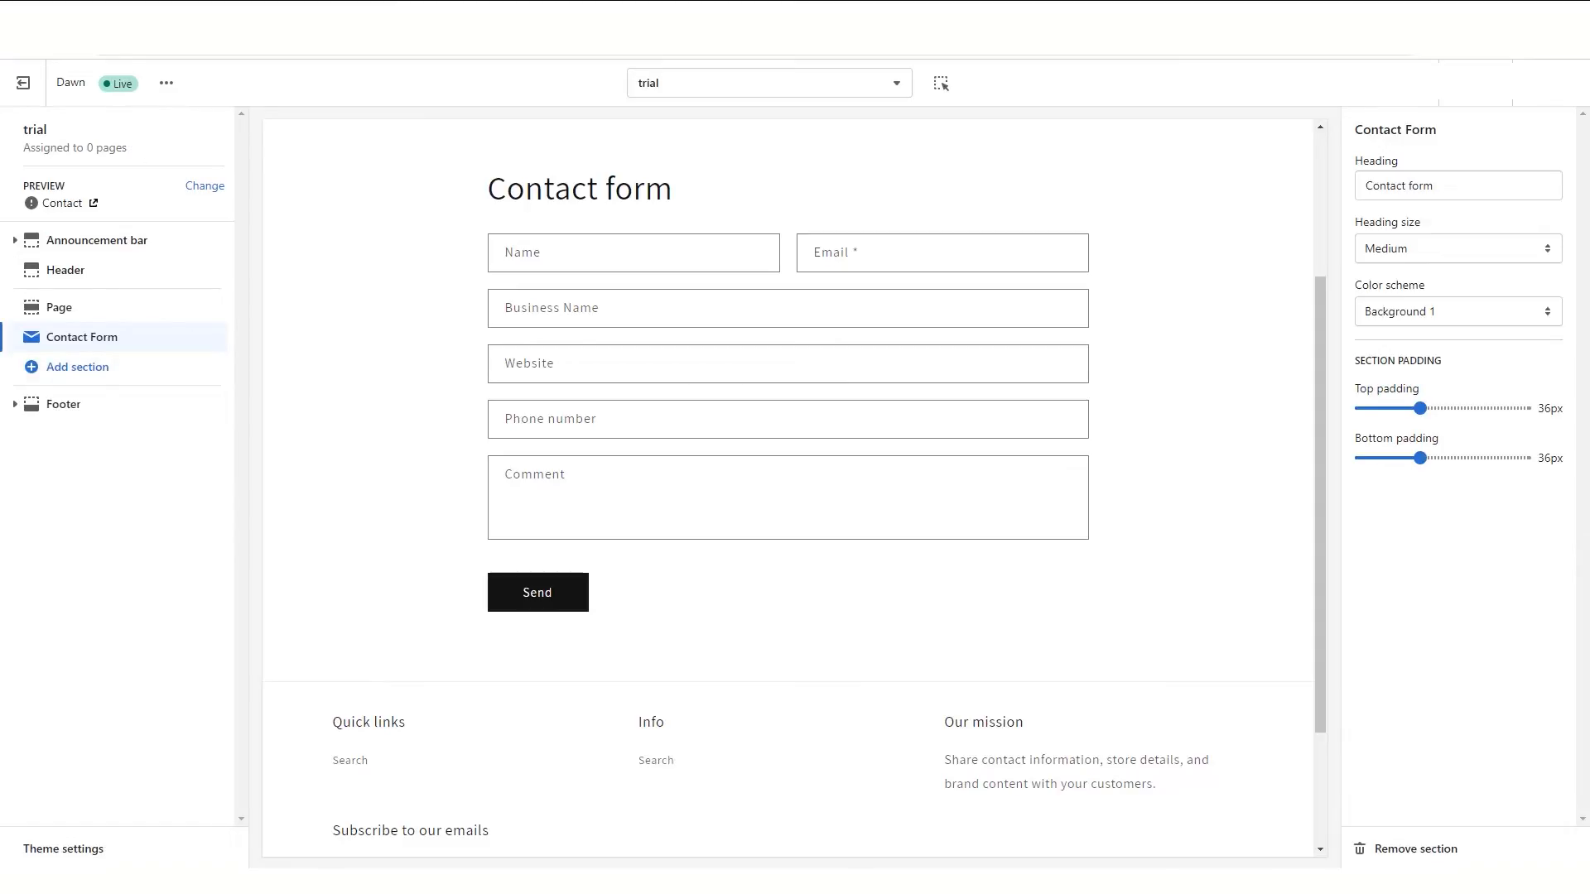
{"action": "scroll", "coordinate": [633, 262], "scroll_direction": "down", "scroll_amount": 1}
{"action": "scroll", "coordinate": [632, 261], "scroll_direction": "up", "scroll_amount": 2}
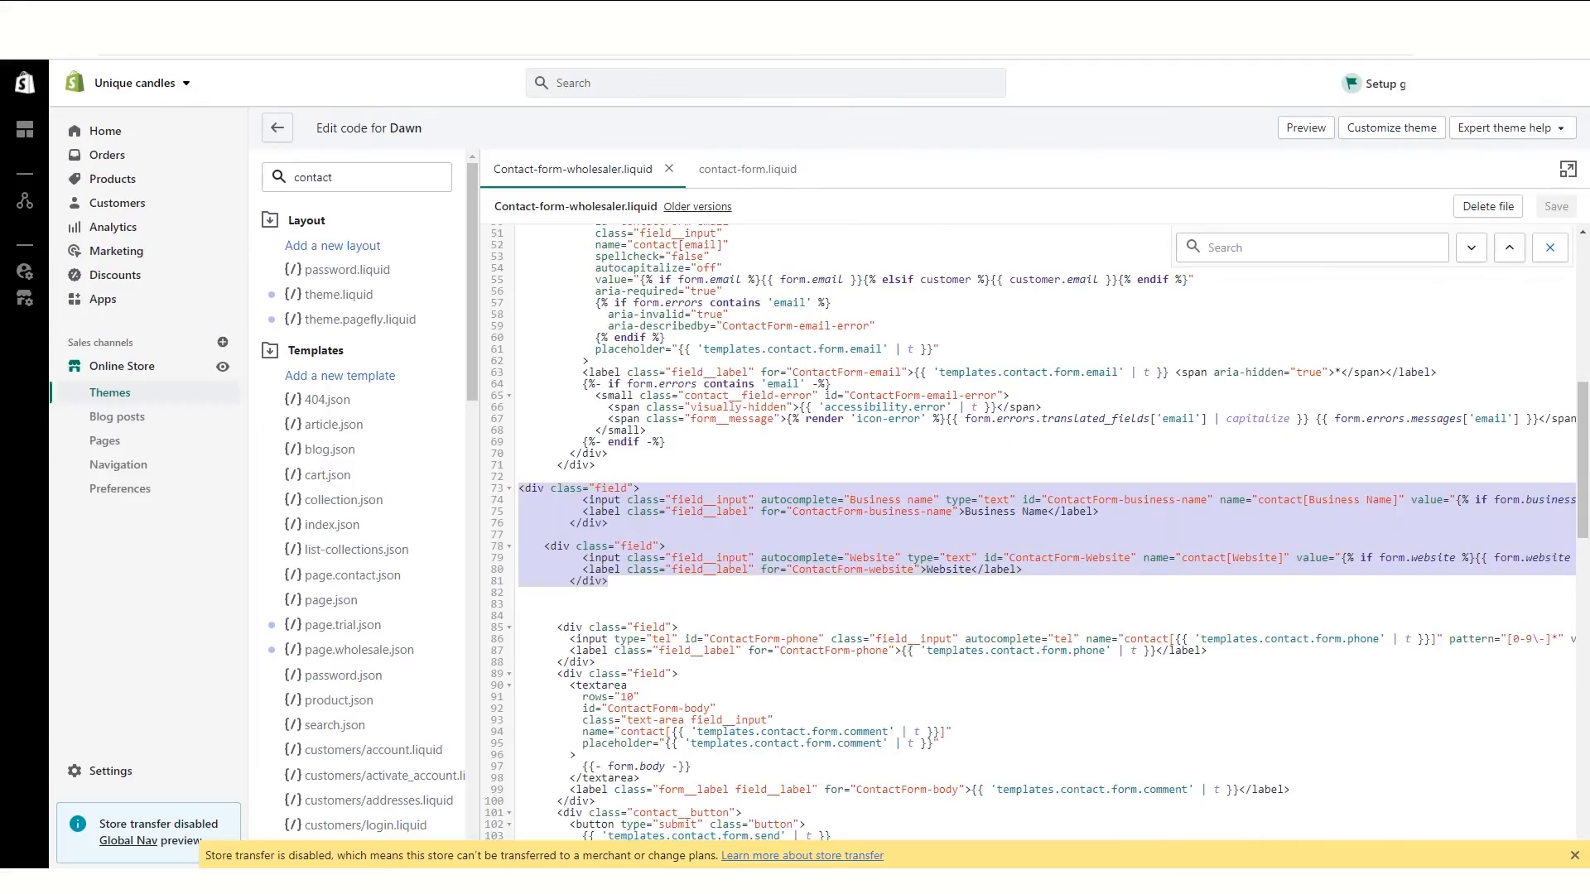
Step: Create and save a new customer with the customer's email and the existing Wholesaler tag
{"action": "left_click", "coordinate": [130, 204]}
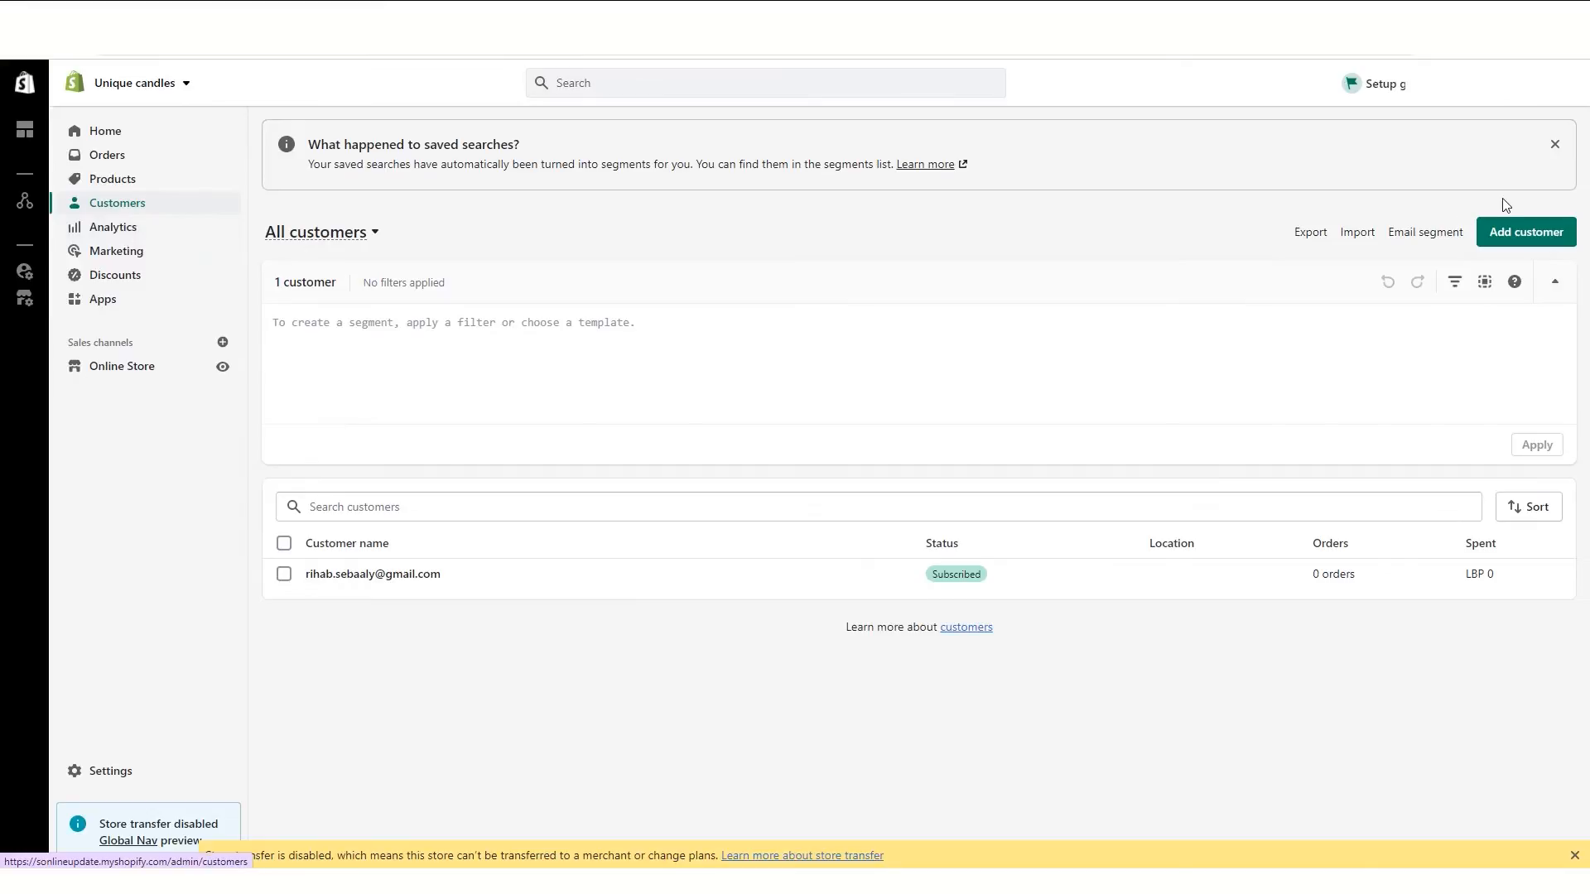
{"action": "left_click", "coordinate": [1522, 243]}
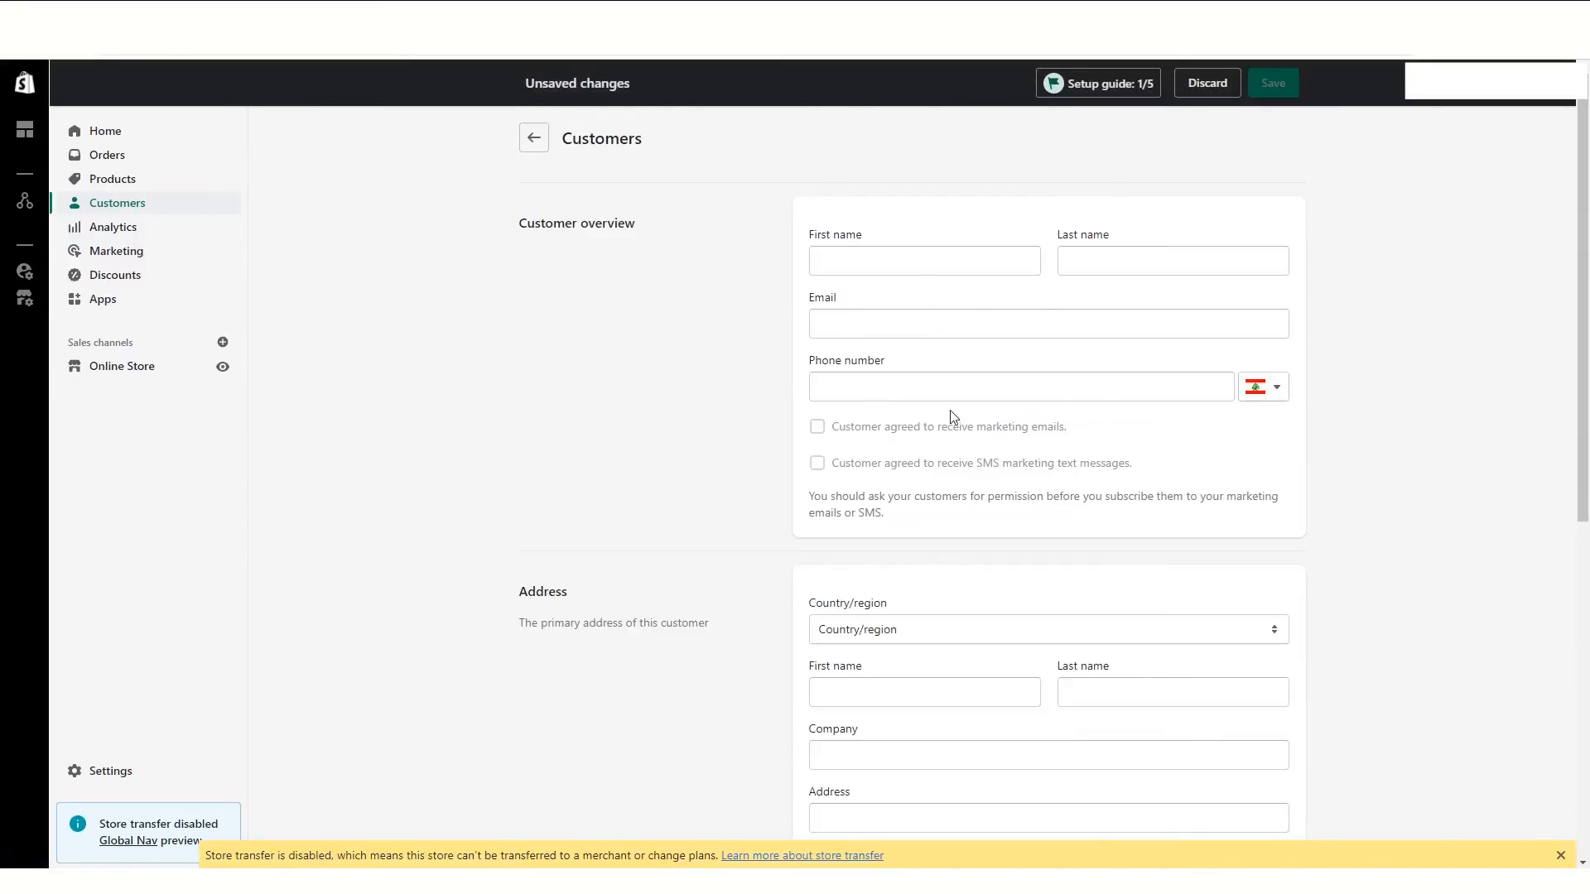
{"action": "scroll", "coordinate": [1132, 551], "scroll_direction": "down", "scroll_amount": 4}
{"action": "scroll", "coordinate": [1098, 490], "scroll_direction": "down", "scroll_amount": 3}
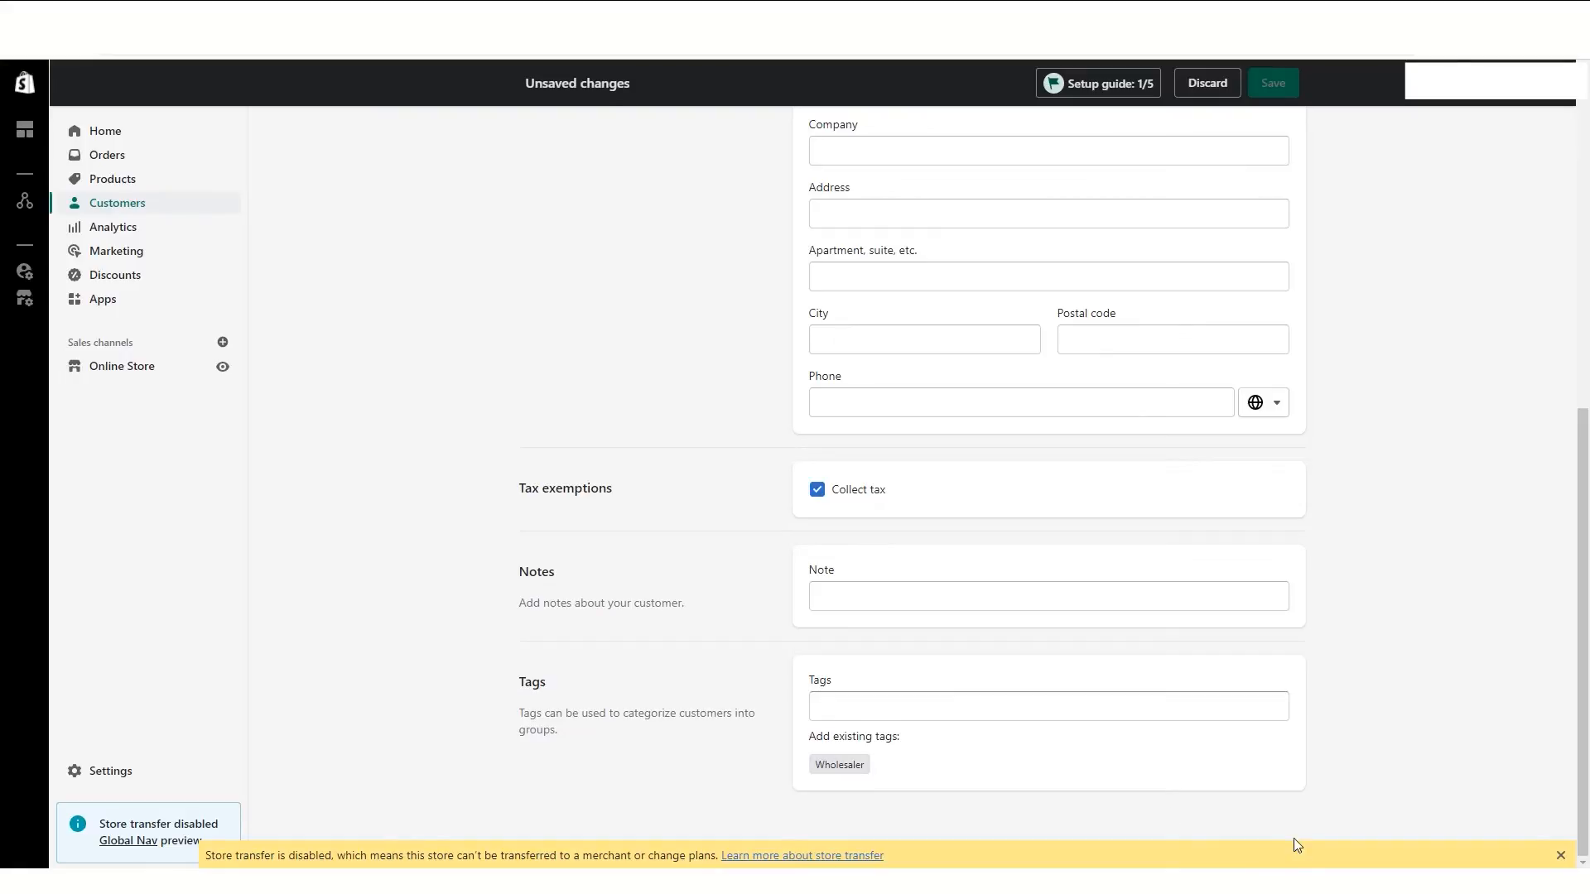
{"action": "left_click", "coordinate": [841, 763]}
{"action": "scroll", "coordinate": [1027, 437], "scroll_direction": "up", "scroll_amount": 7}
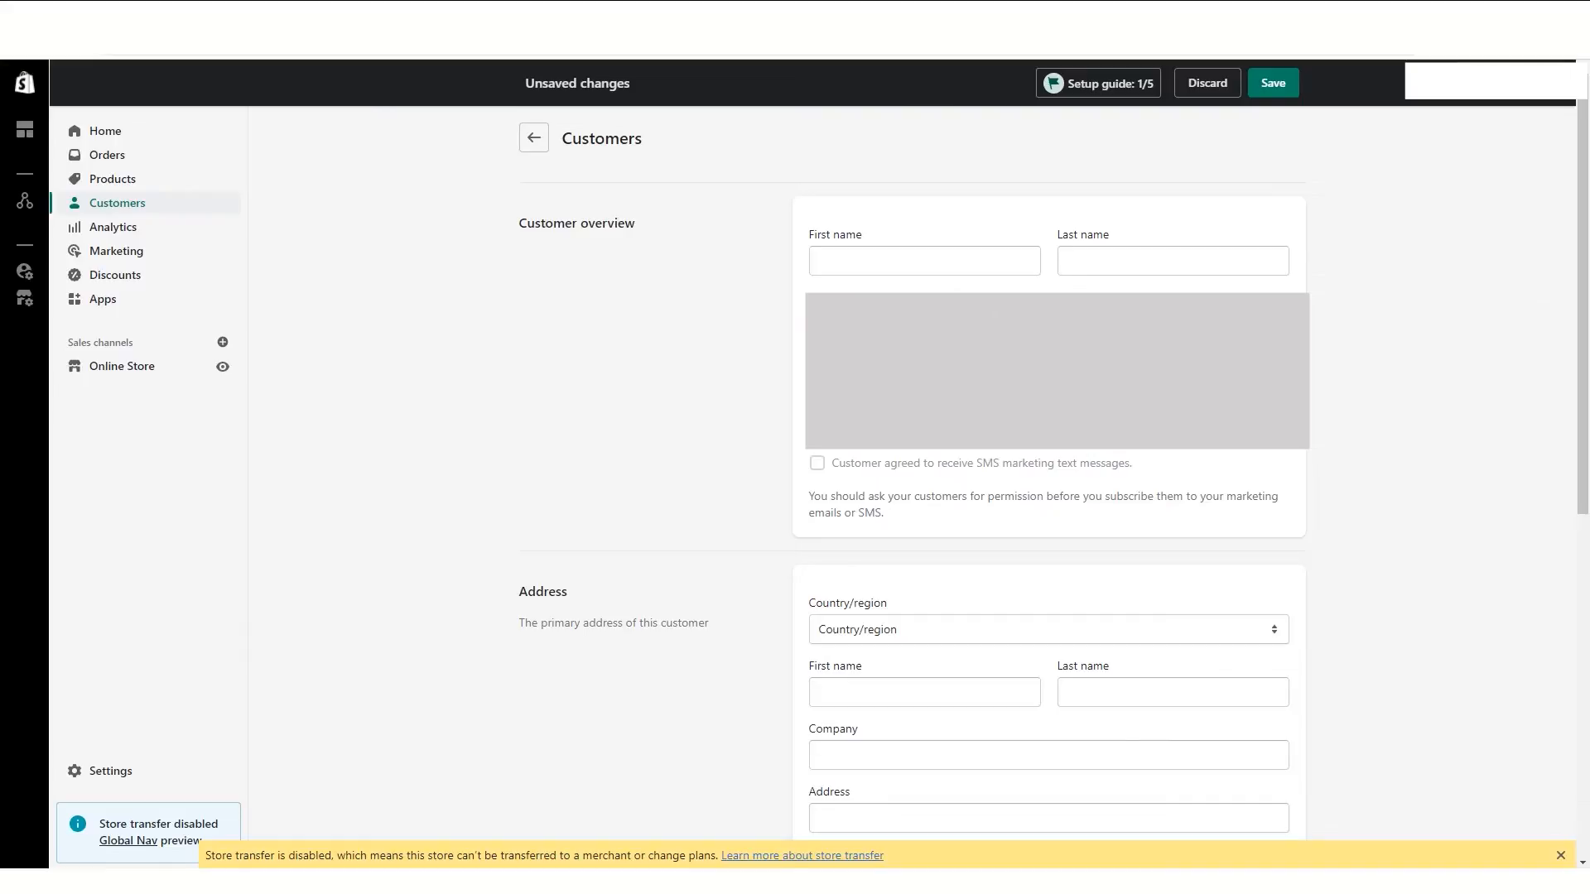
{"action": "left_click", "coordinate": [1277, 85]}
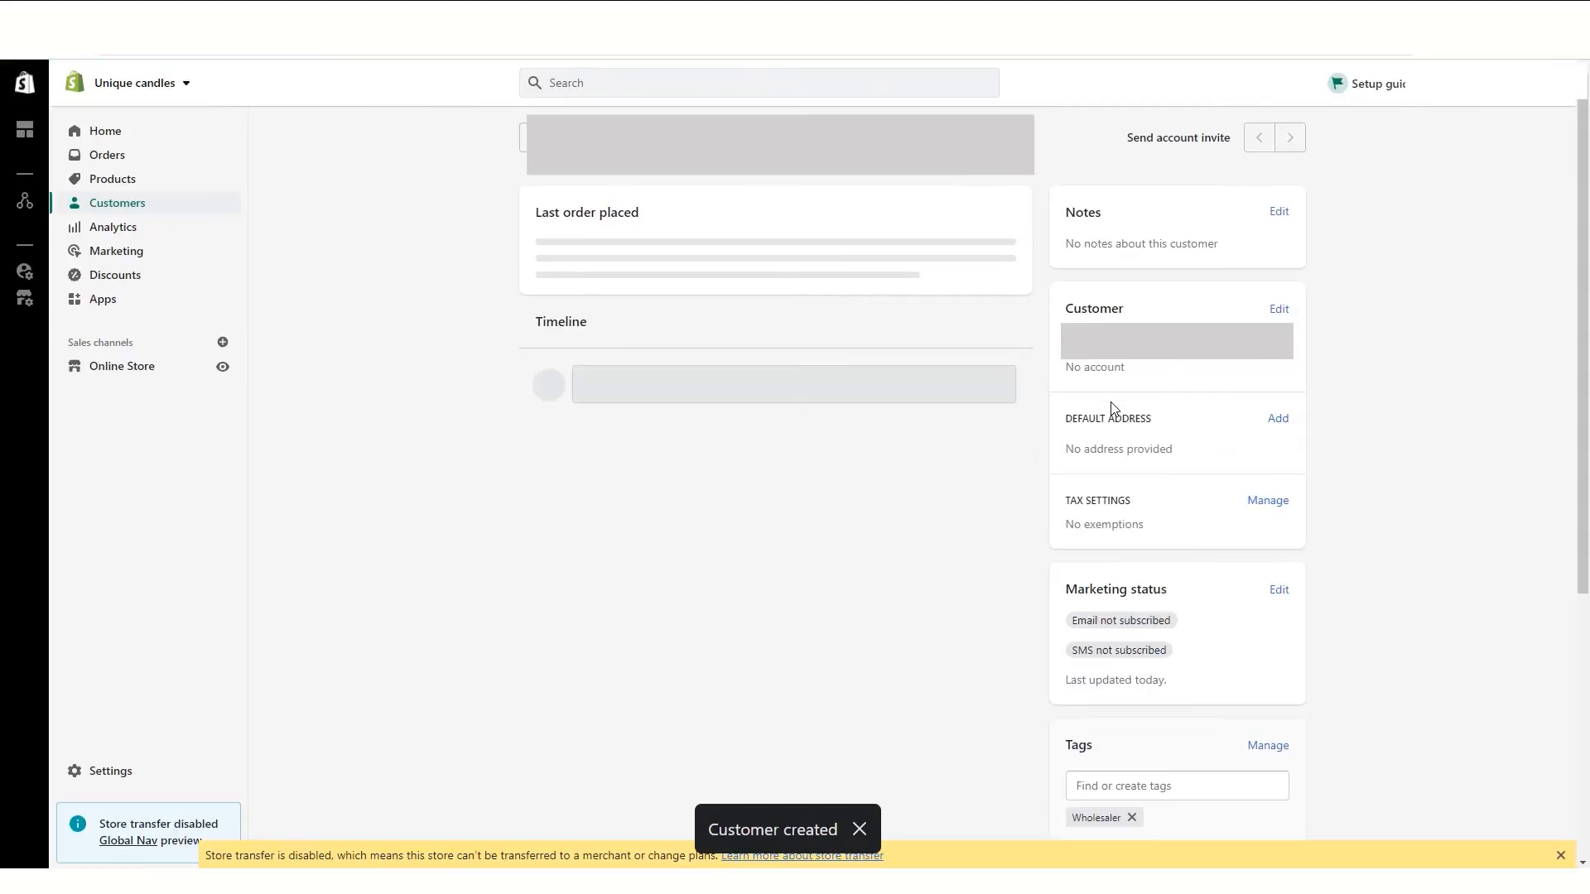
Step: Preview the account invite email for the new customer and close it without sending
{"action": "left_click", "coordinate": [1189, 152]}
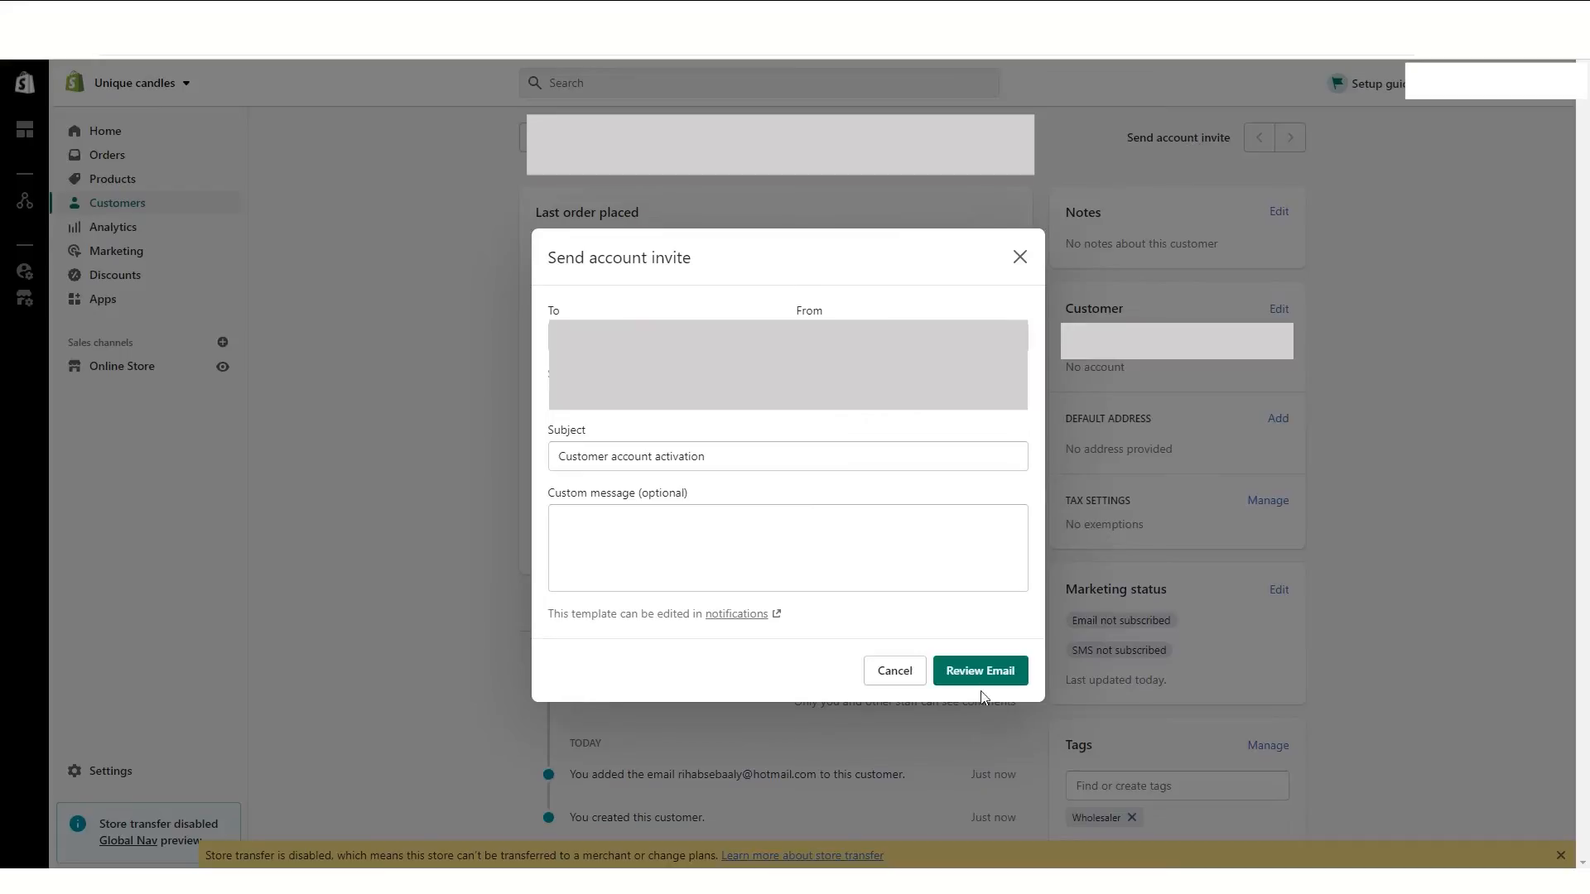
{"action": "left_click", "coordinate": [994, 672]}
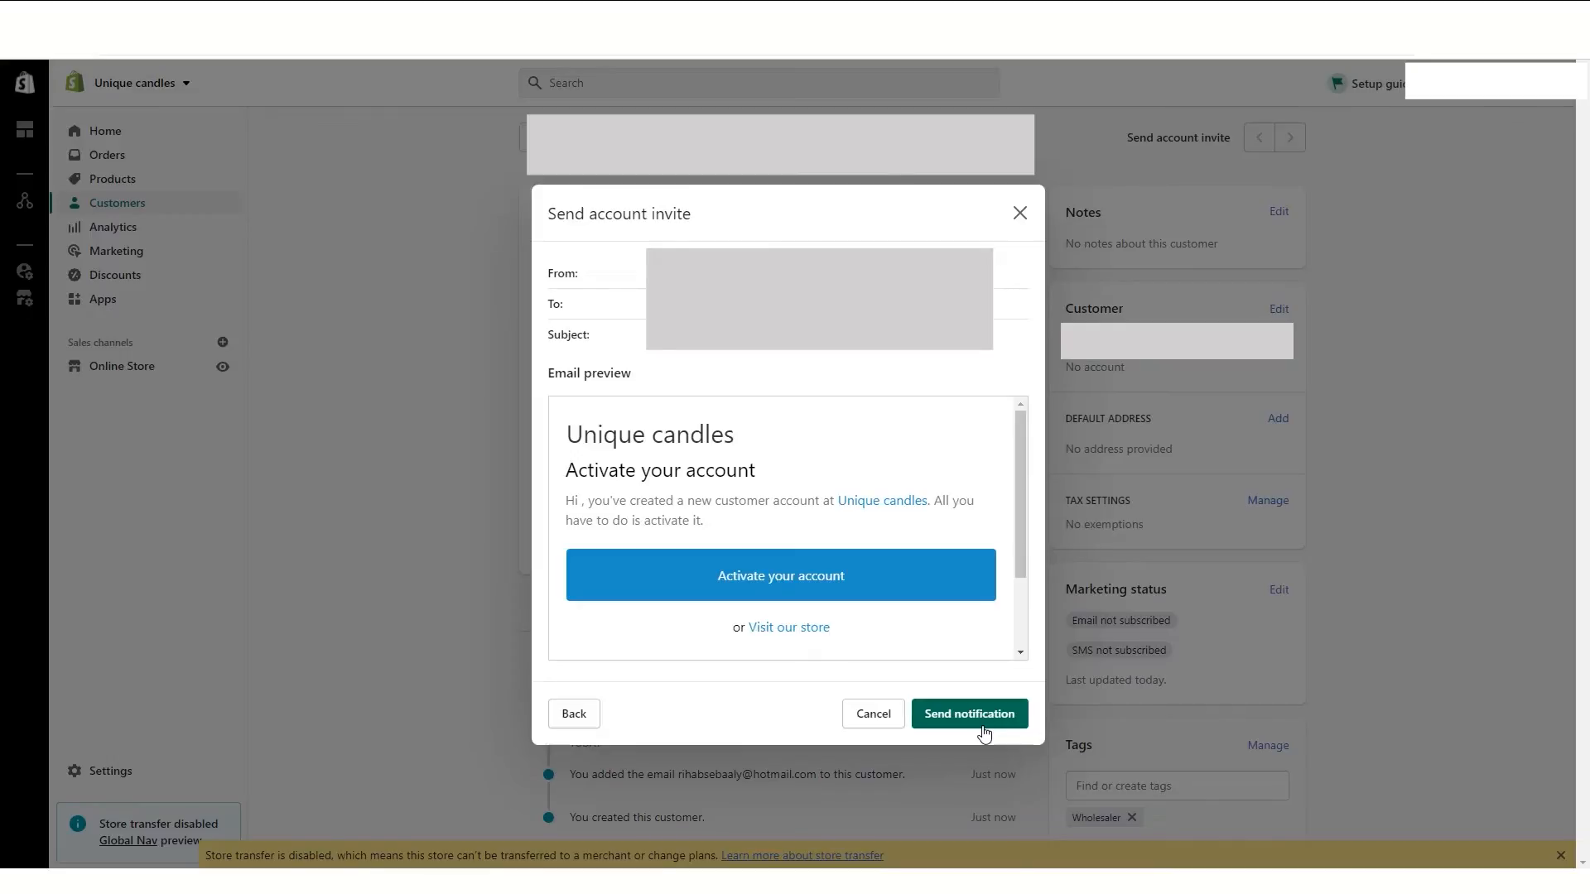
{"action": "left_click", "coordinate": [866, 712]}
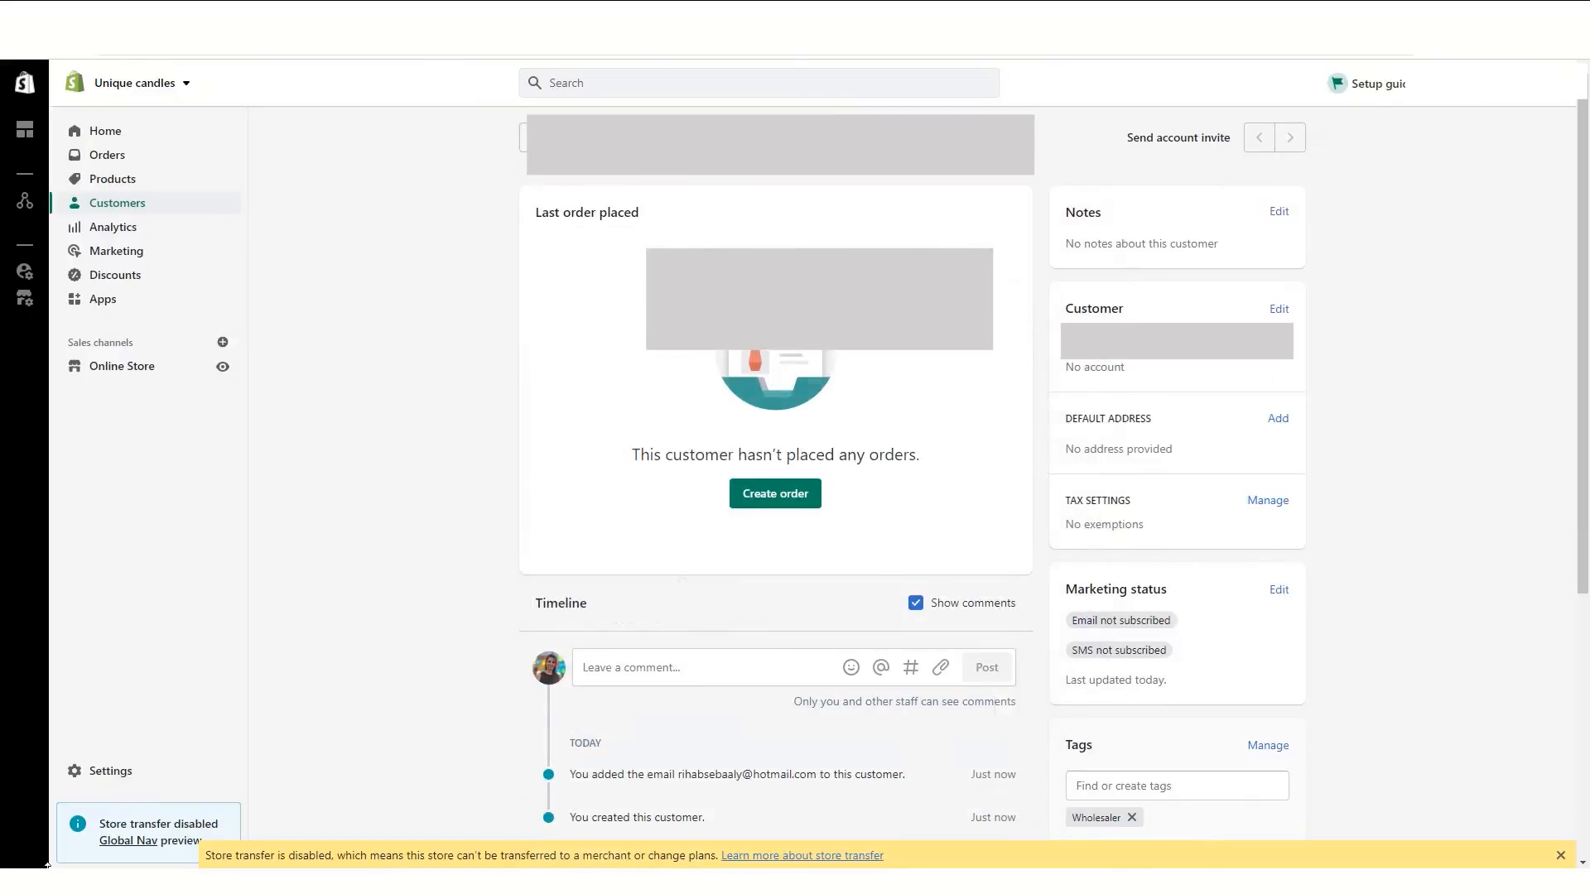
Step: Check the customer accounts option in the store's checkout settings
{"action": "left_click", "coordinate": [114, 781]}
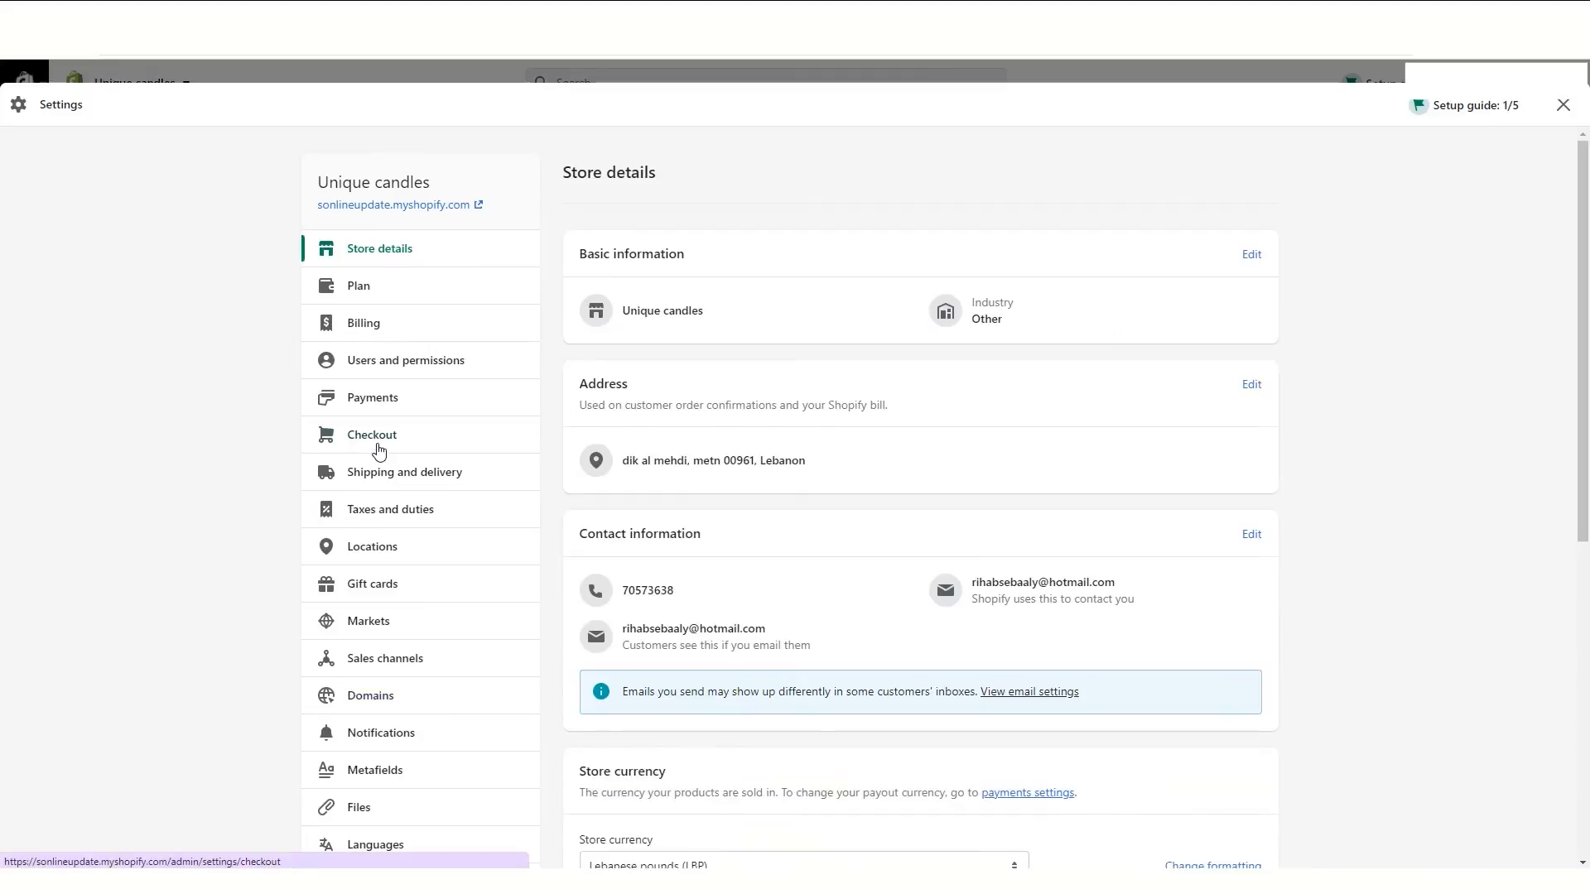
{"action": "left_click", "coordinate": [378, 451]}
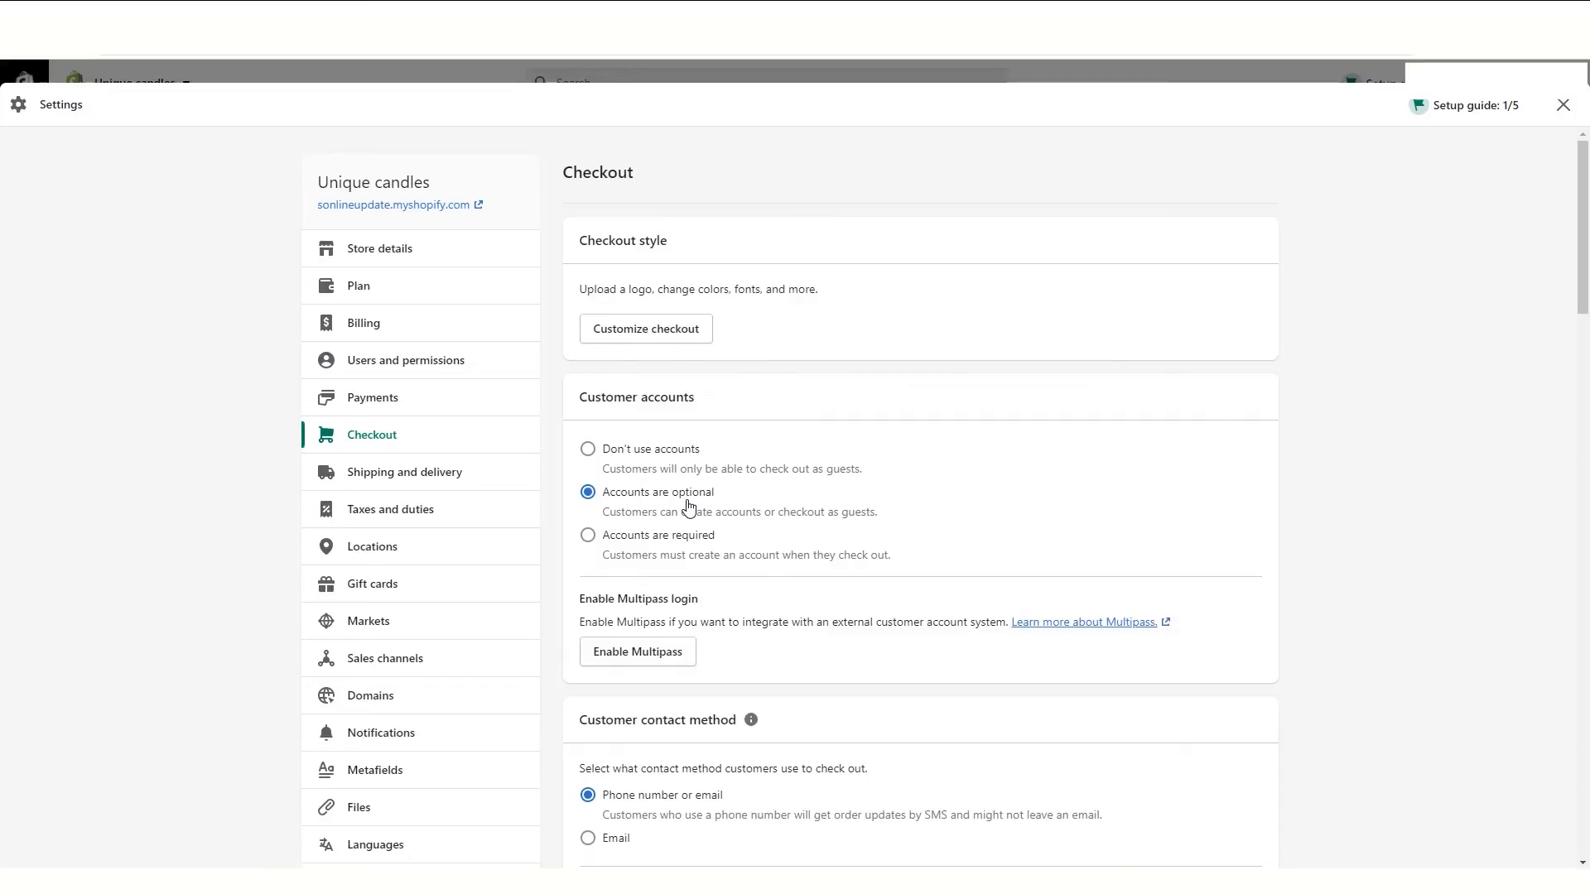
{"action": "left_click", "coordinate": [1563, 105]}
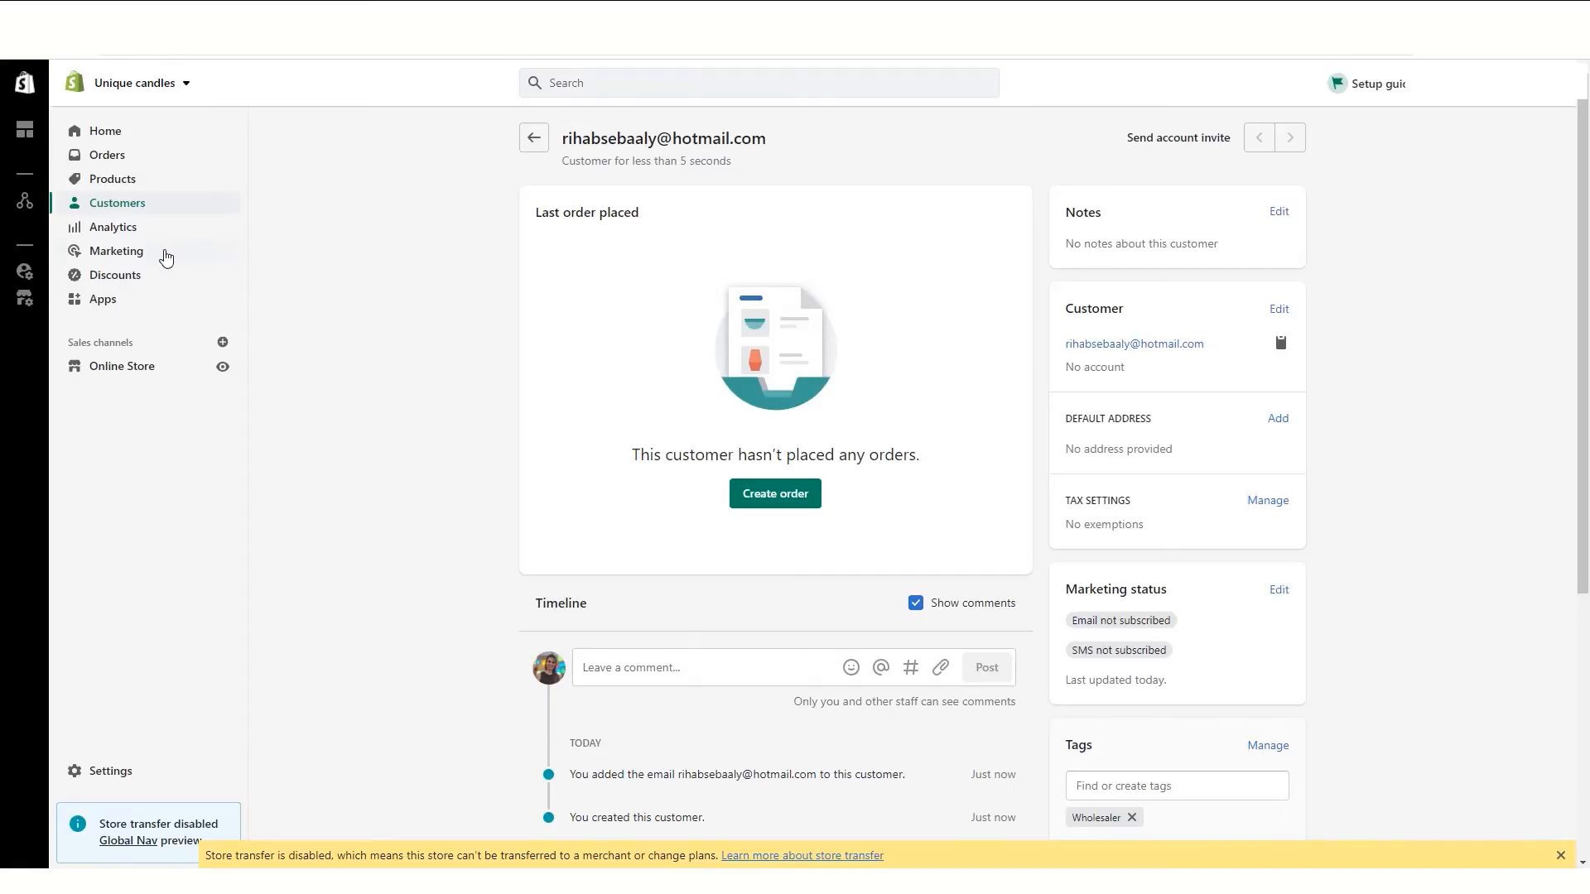
Step: Review the store's products and collections lists and open the installed apps
{"action": "left_click", "coordinate": [182, 189]}
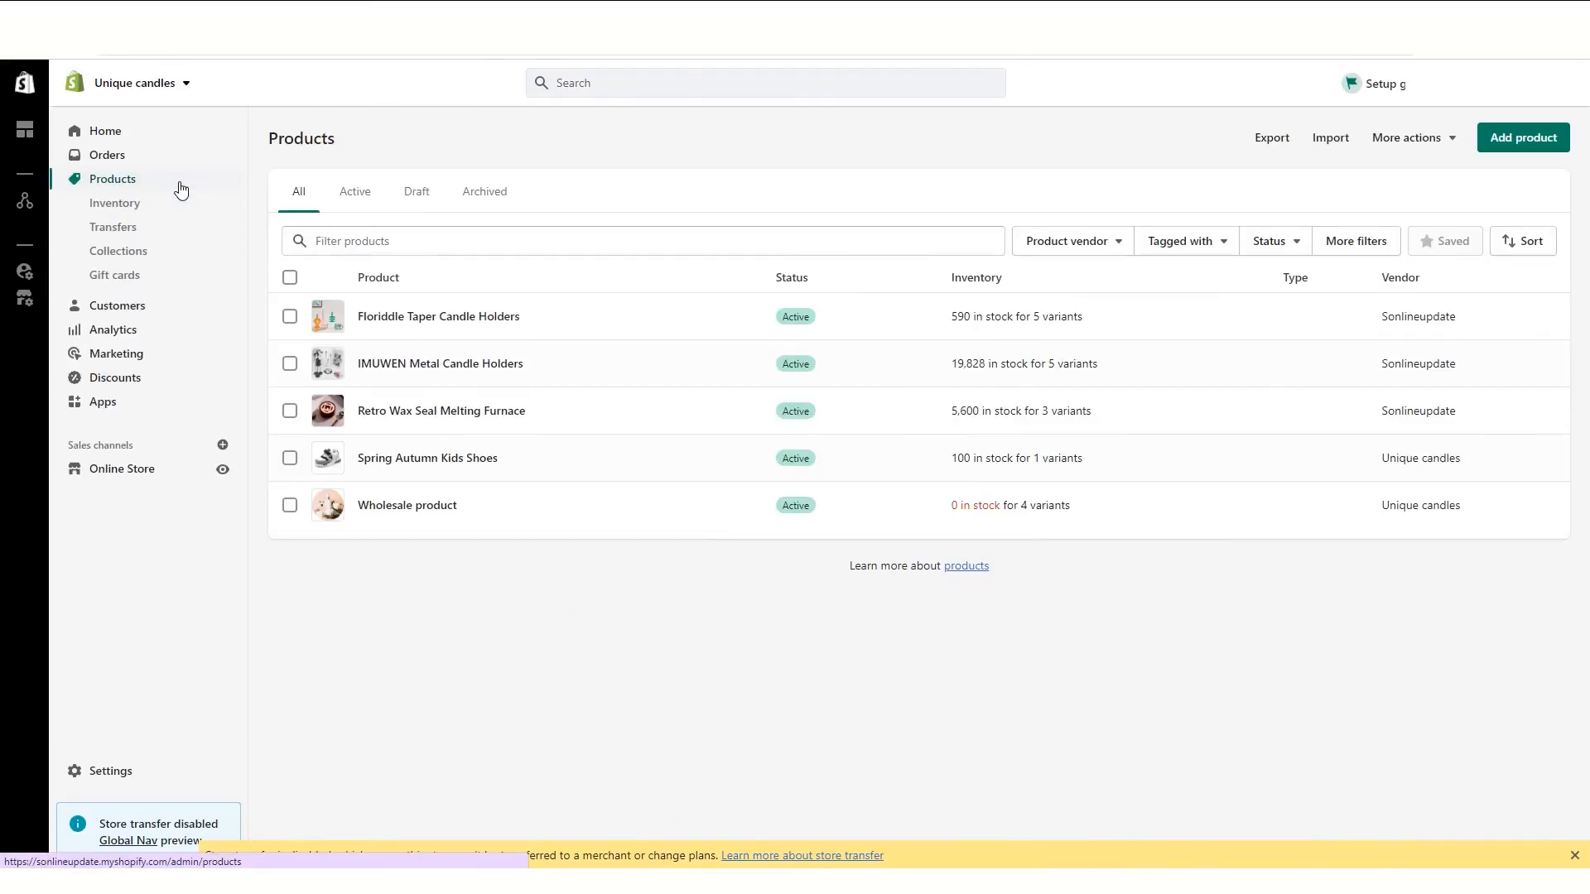
{"action": "left_click", "coordinate": [151, 254]}
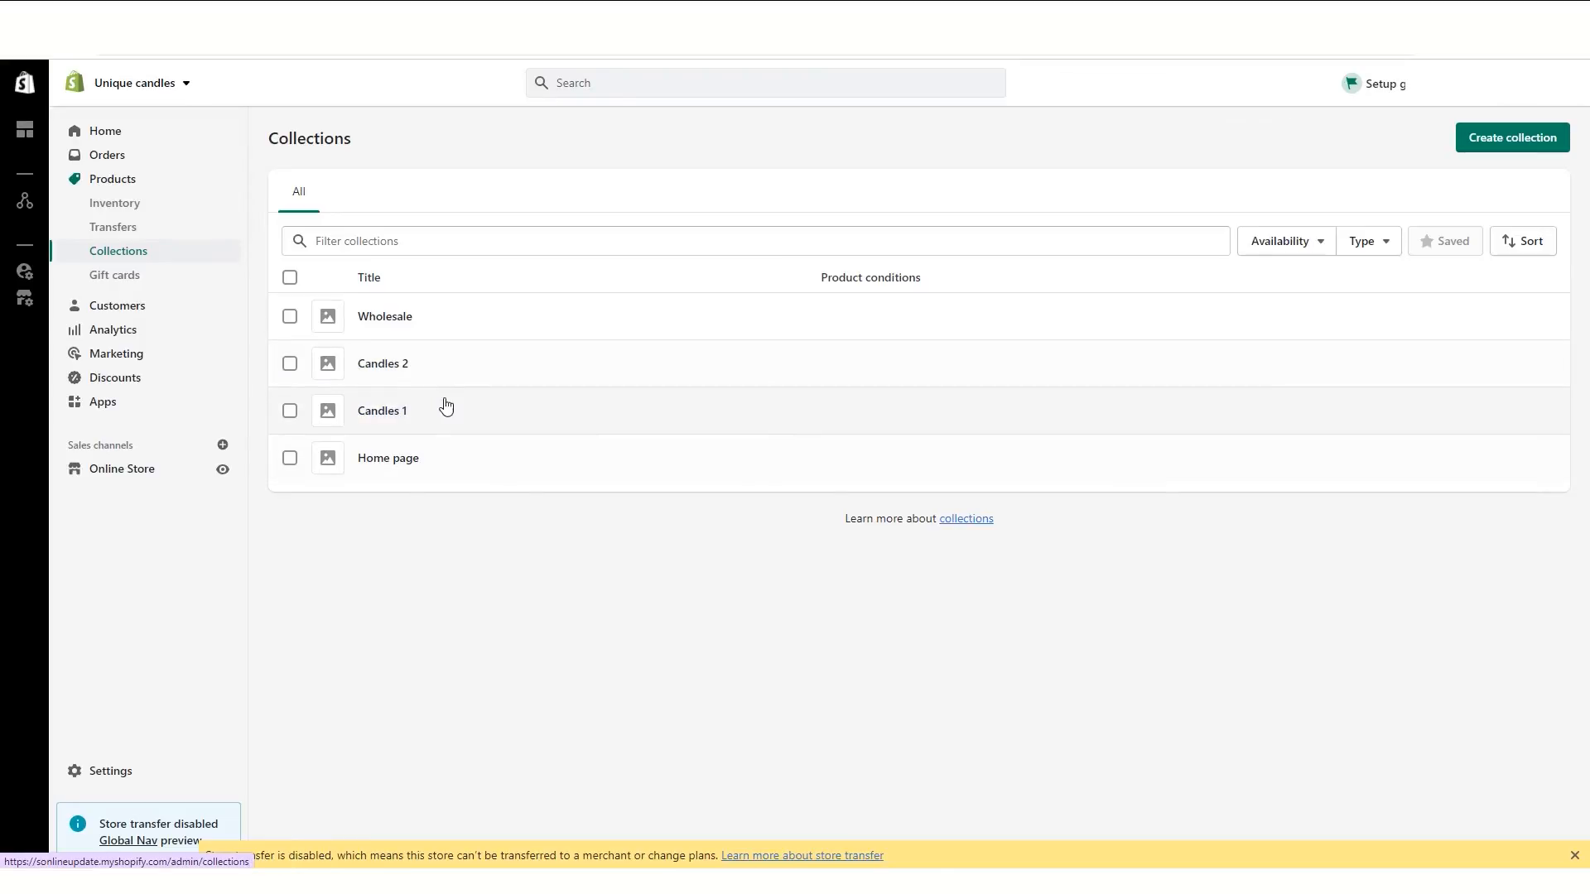
{"action": "left_click", "coordinate": [154, 402]}
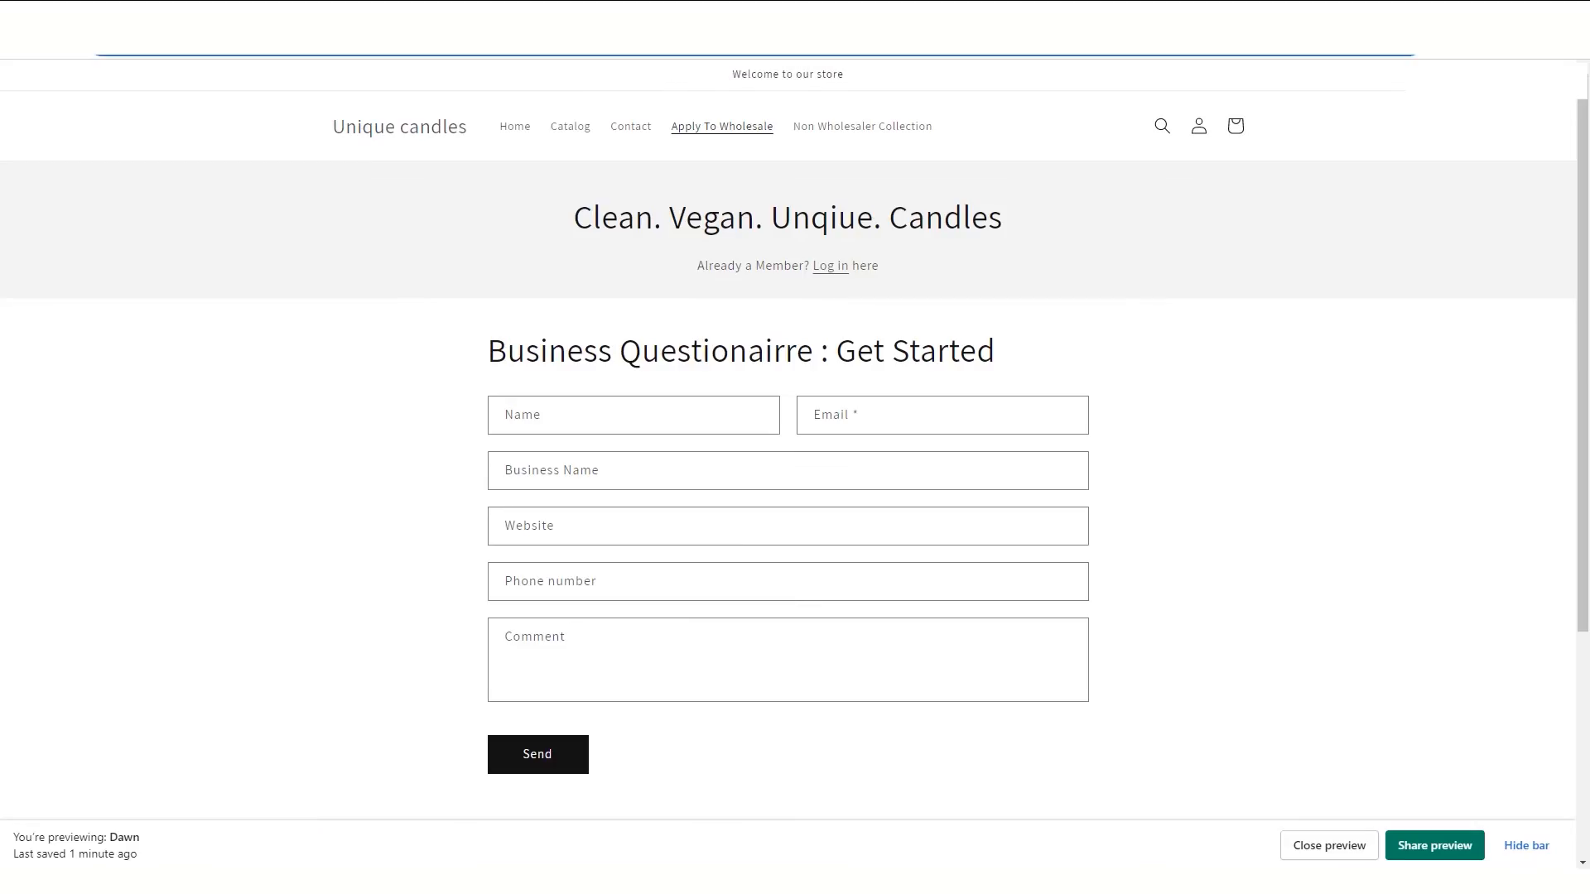
Step: Search Google for "locksmith shopify app" and open the Locksmith listing in the Shopify App Store
{"action": "type", "text": "lock"}
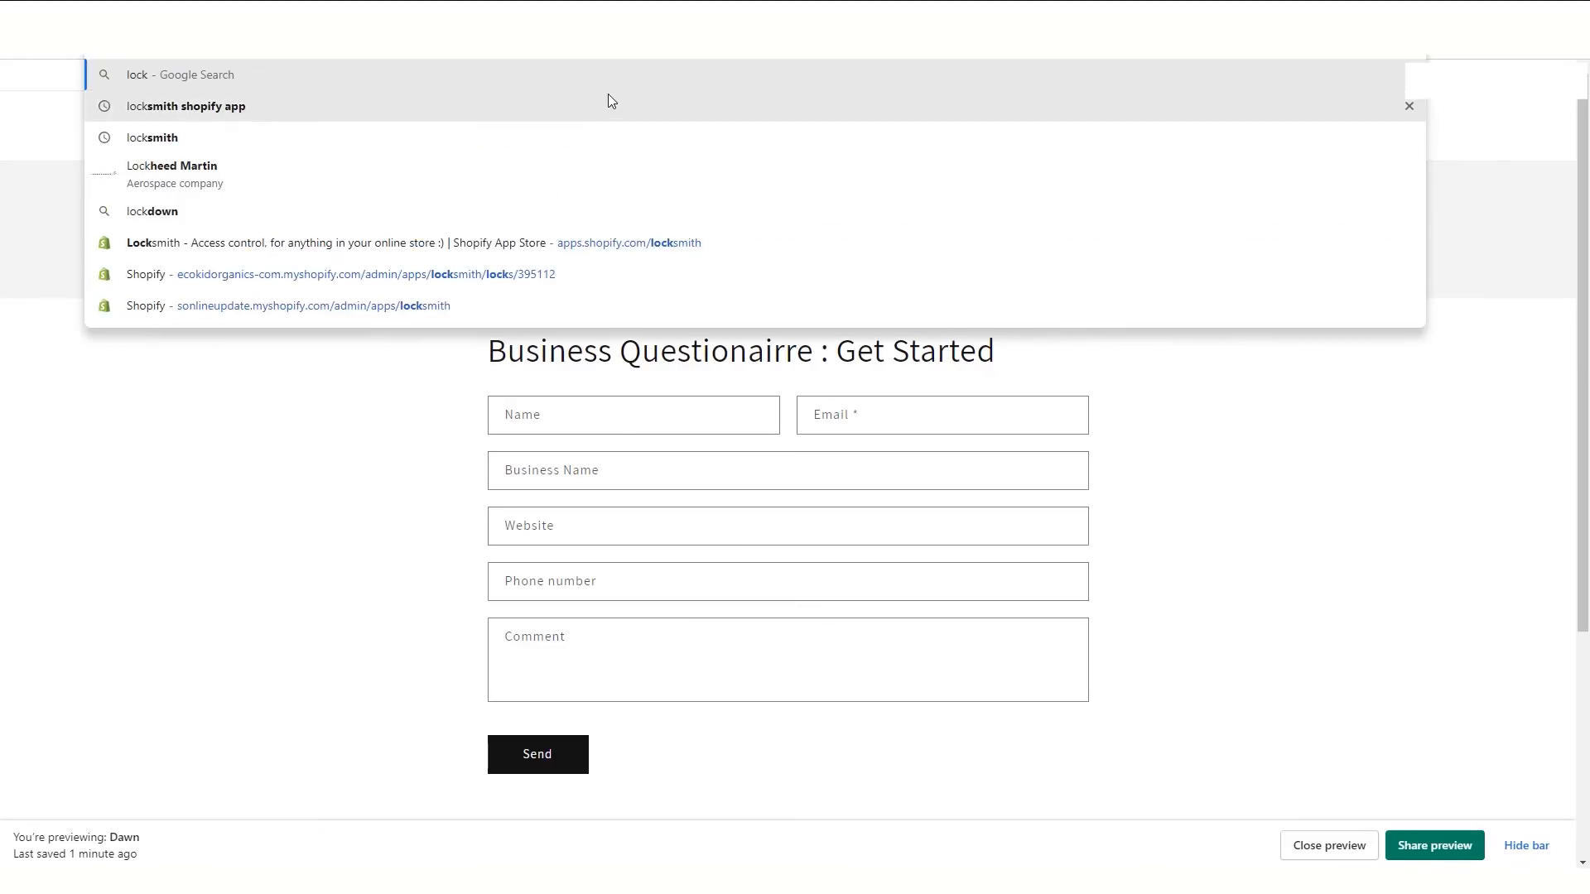
{"action": "left_click", "coordinate": [608, 96]}
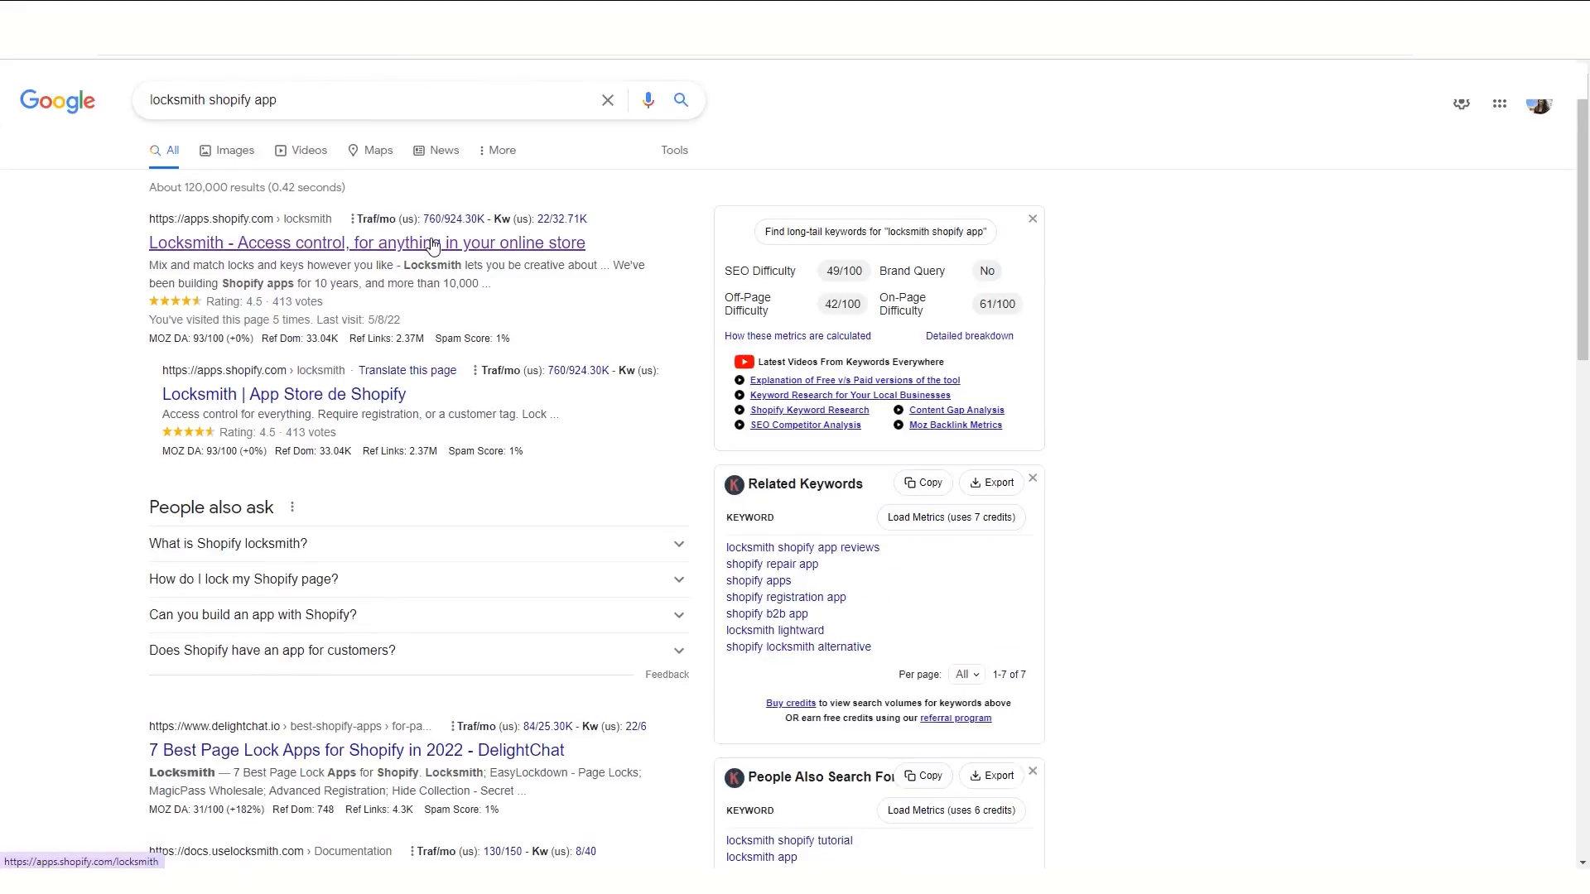
{"action": "left_click", "coordinate": [432, 242]}
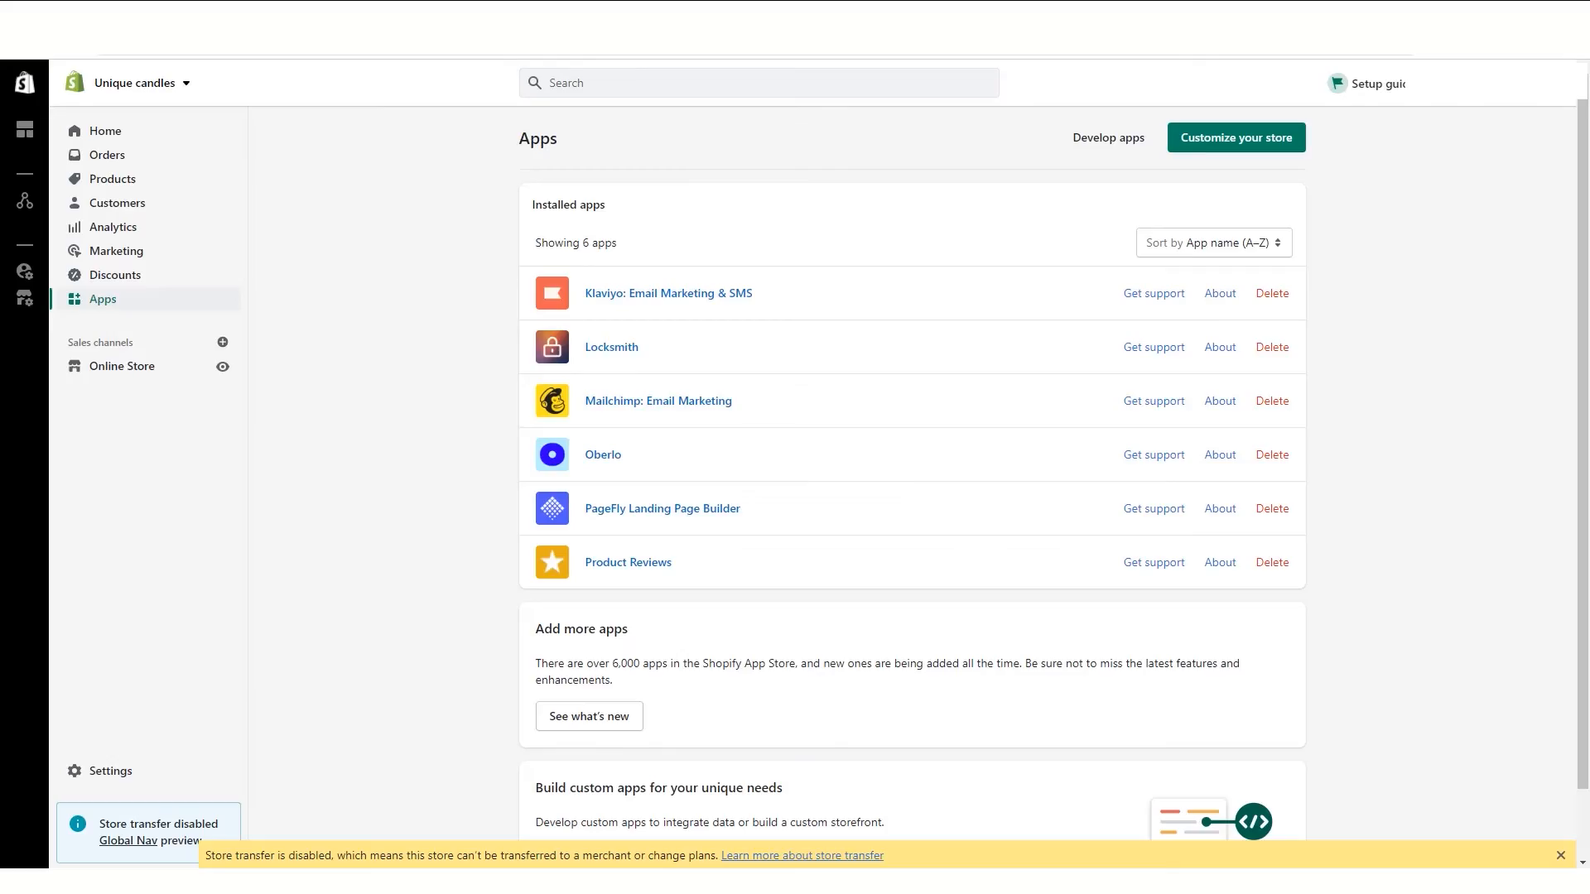
Step: Open the Locksmith app and delete the existing locks for Candles 2, IMUWEN Metal Candle Holders and Wholesale
{"action": "left_click", "coordinate": [596, 347]}
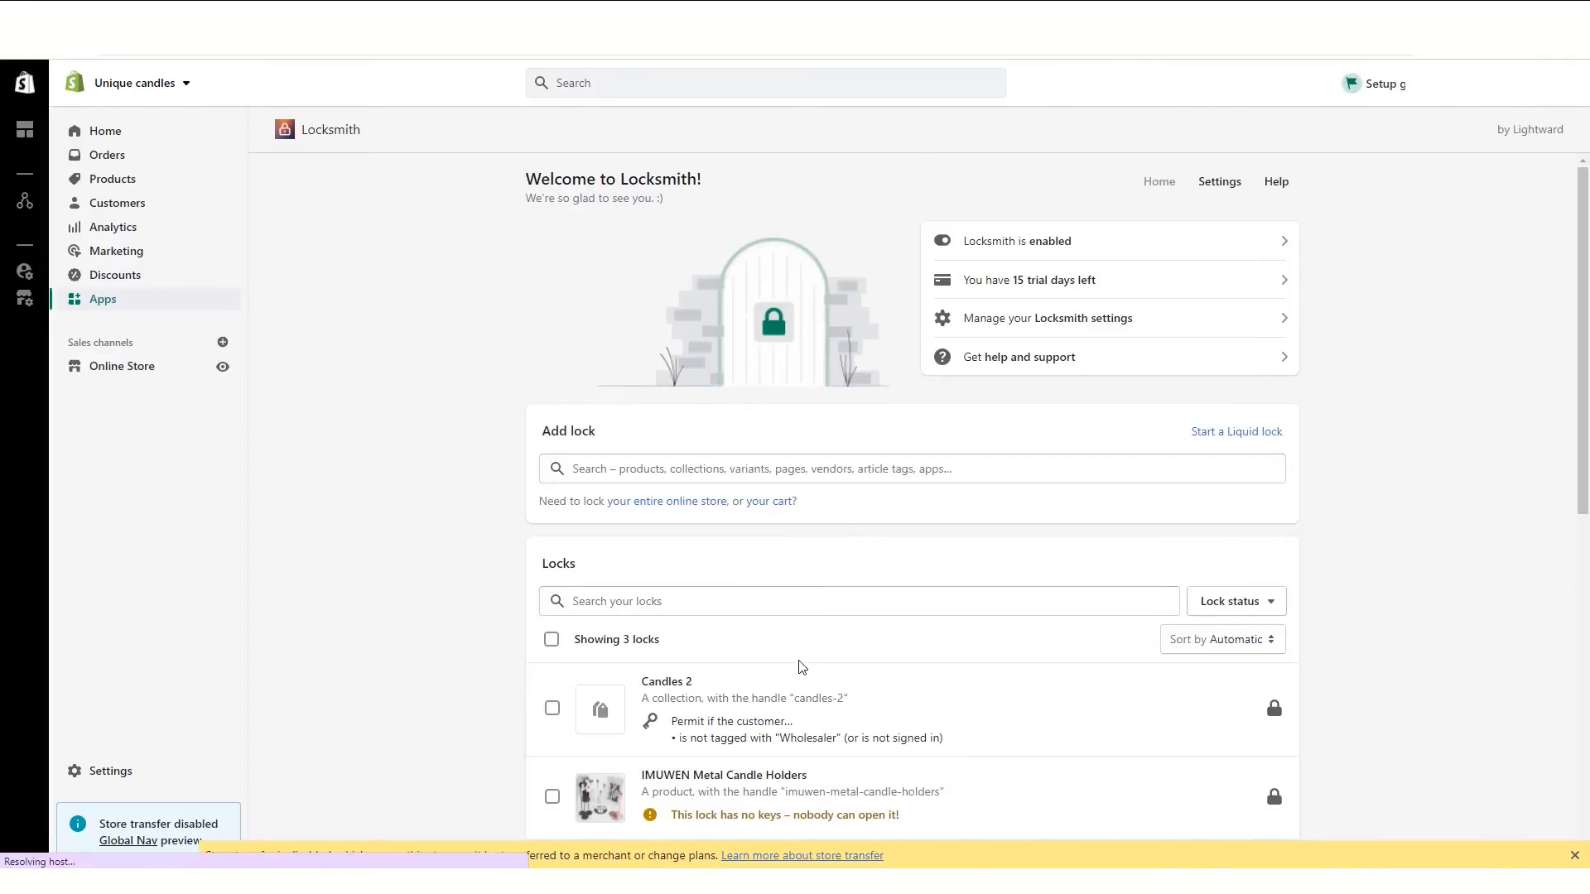
{"action": "scroll", "coordinate": [798, 662], "scroll_direction": "down", "scroll_amount": 4}
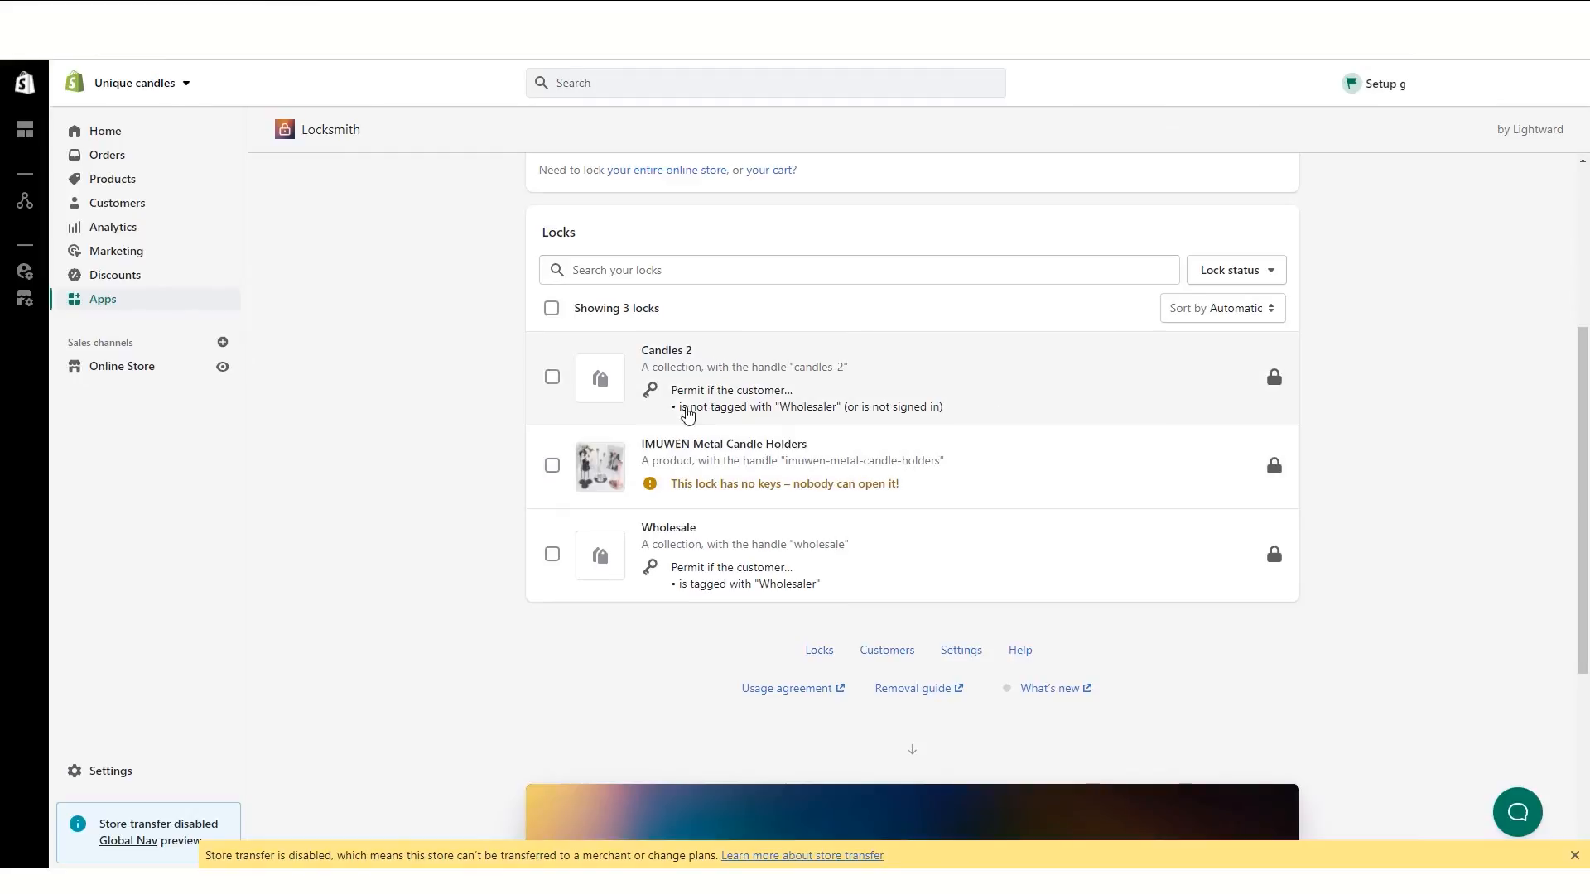
{"action": "left_click", "coordinate": [553, 377]}
{"action": "left_click", "coordinate": [552, 465]}
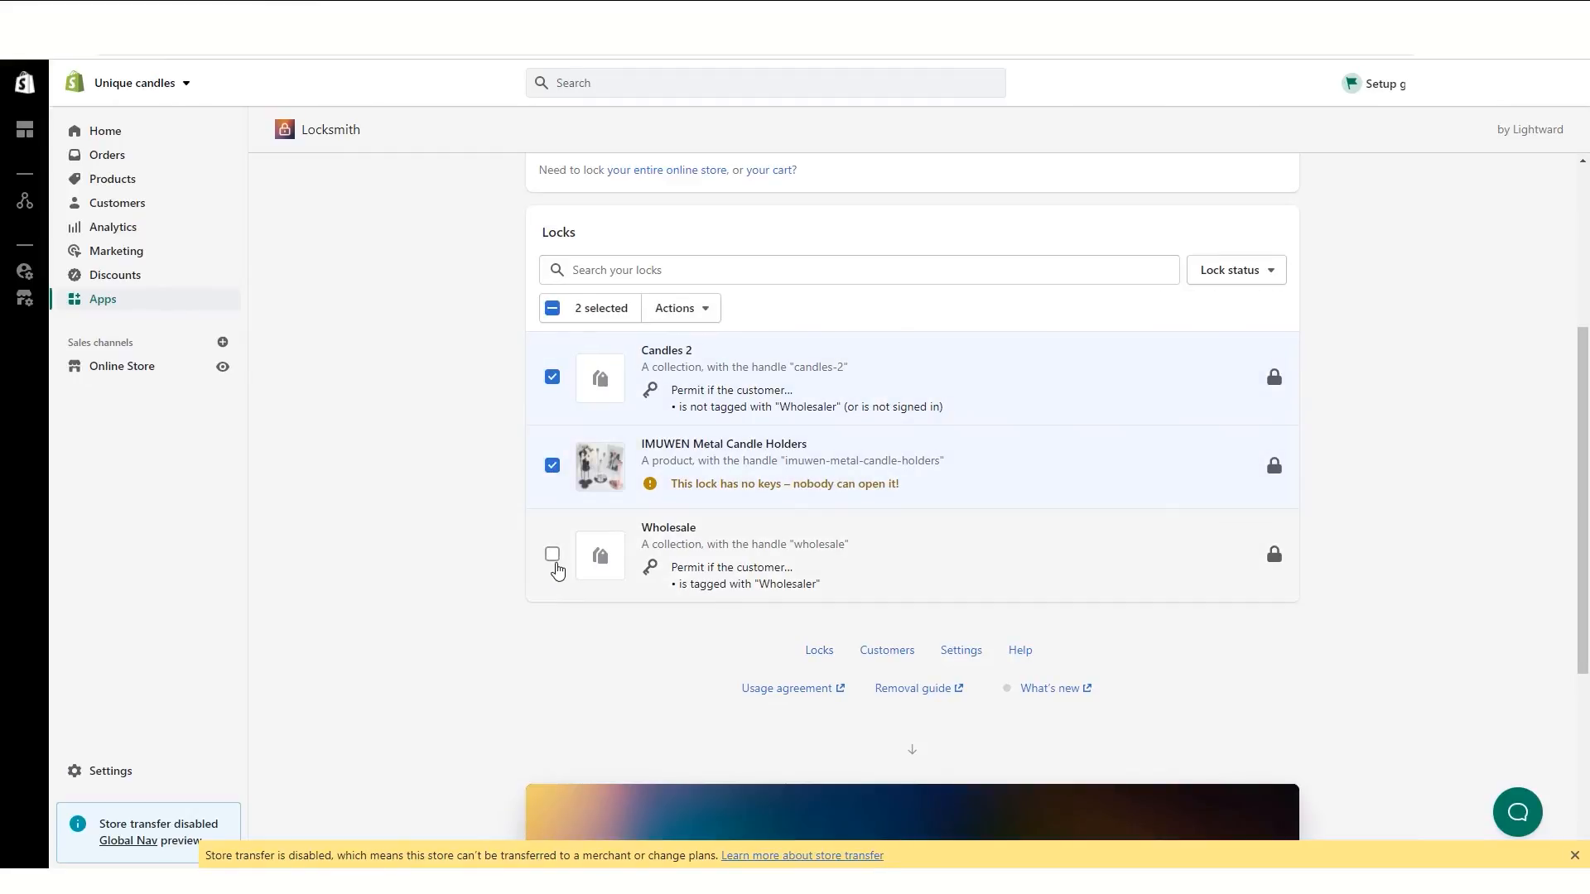
{"action": "left_click", "coordinate": [552, 554]}
{"action": "left_click", "coordinate": [701, 311]}
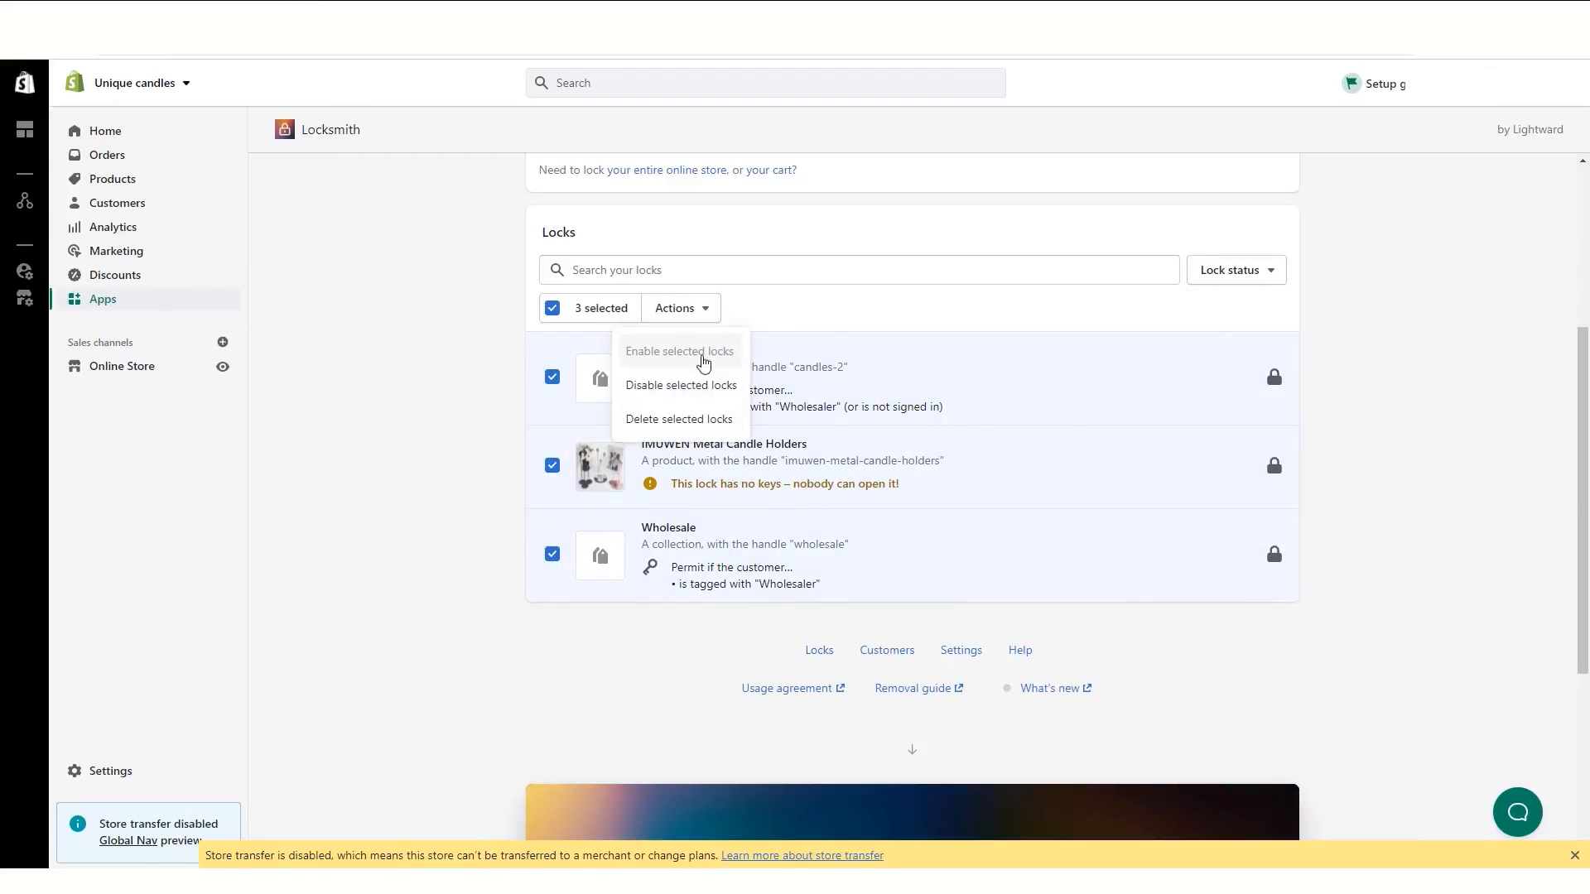
{"action": "left_click", "coordinate": [698, 419]}
{"action": "left_click", "coordinate": [998, 521]}
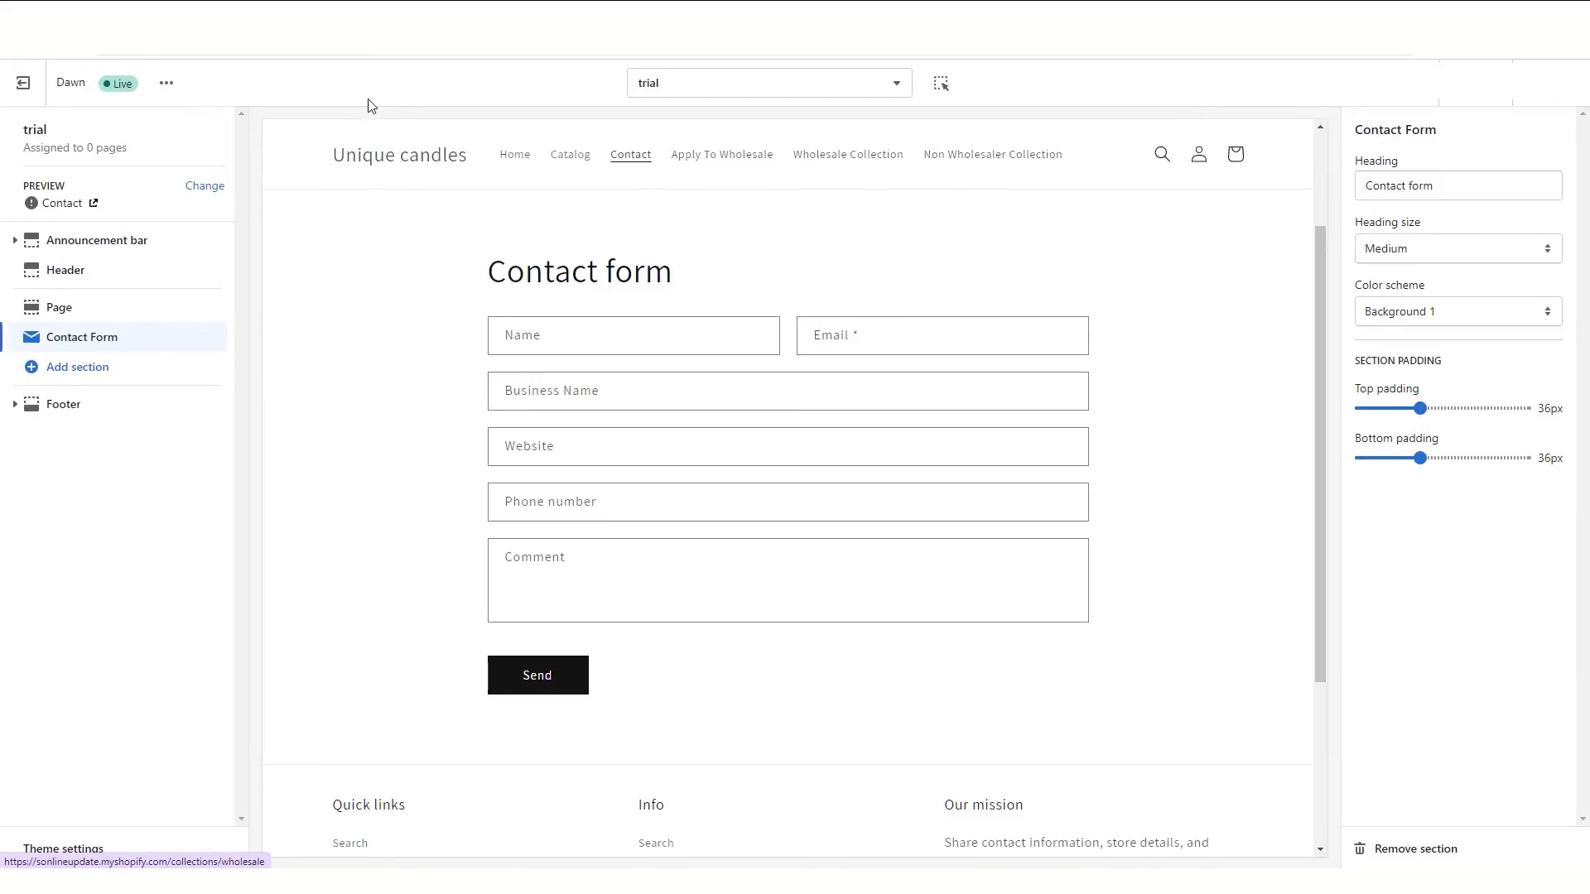
Step: View the live storefront from the theme editor, check the customer login page, and return to the store's home page
{"action": "left_click", "coordinate": [166, 83]}
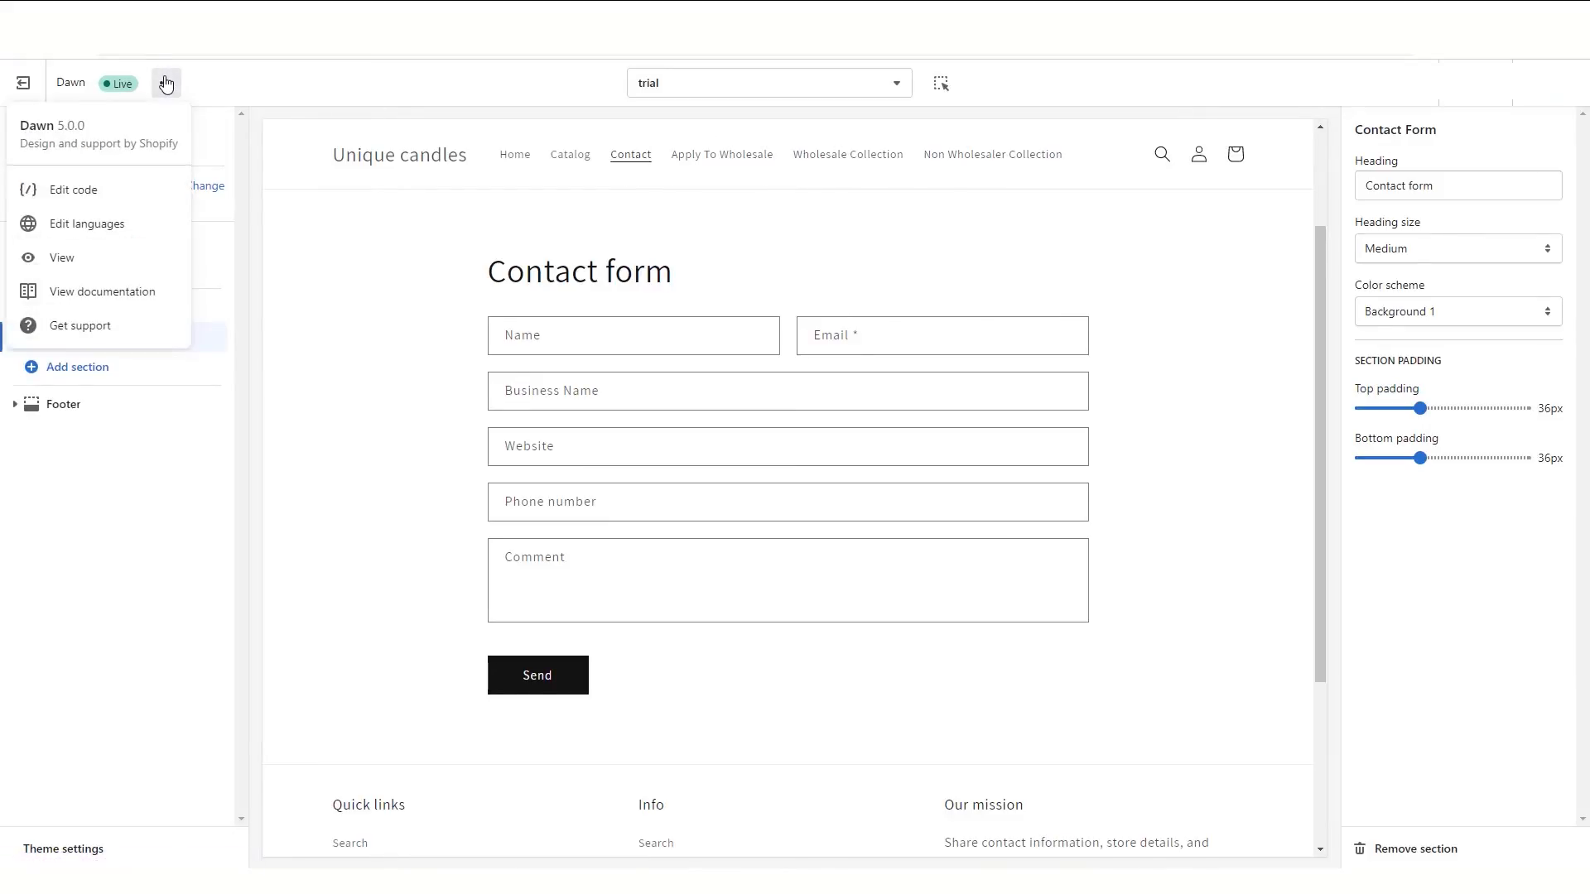
{"action": "left_click", "coordinate": [114, 270]}
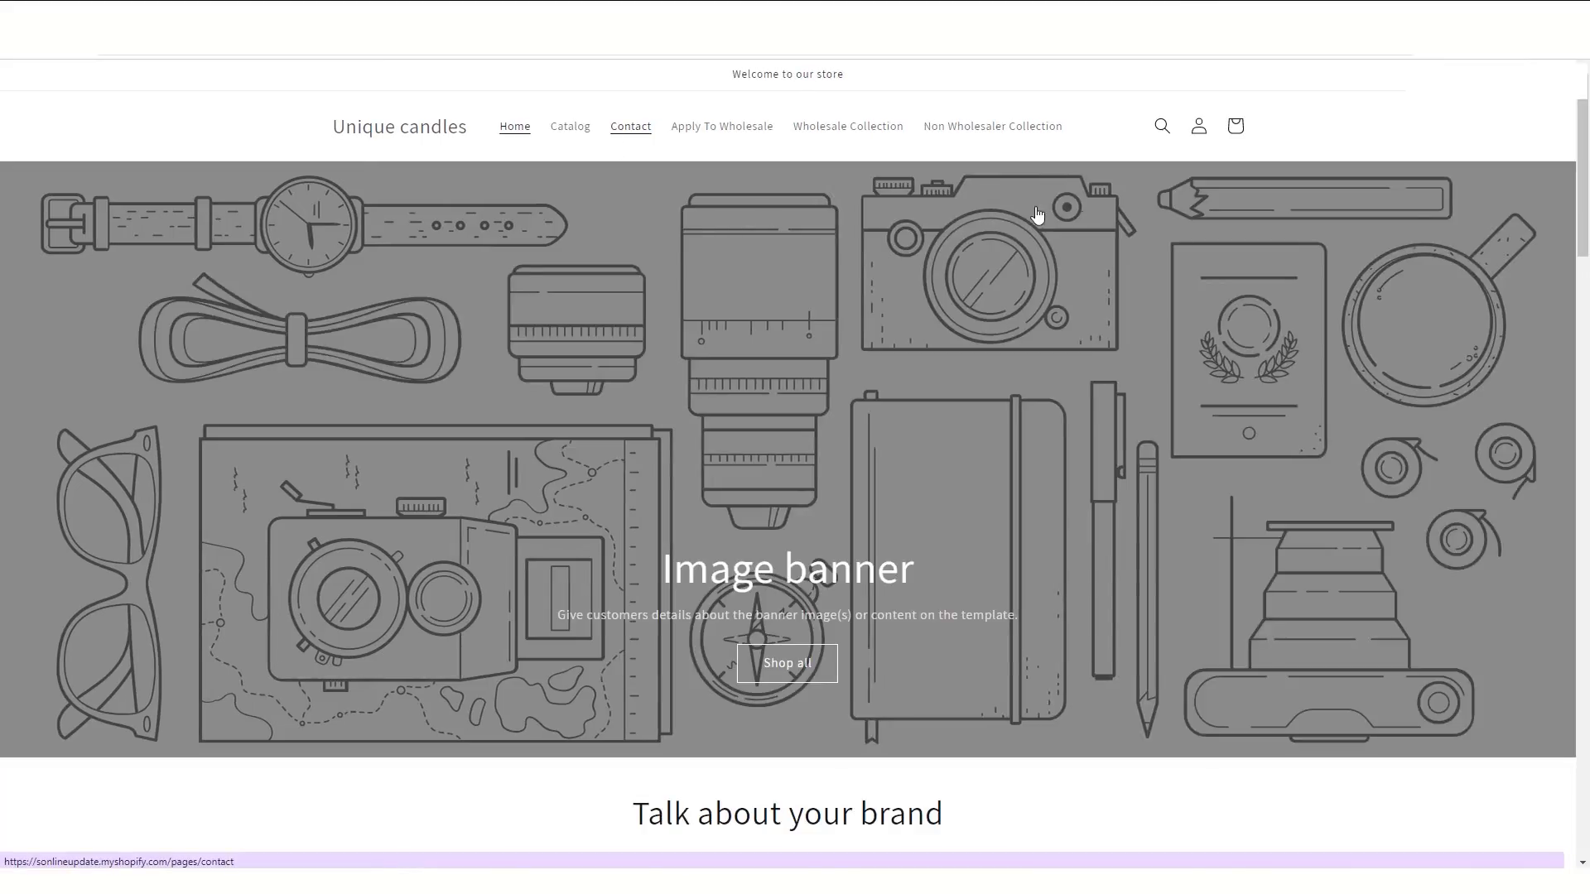
{"action": "left_click", "coordinate": [1200, 129]}
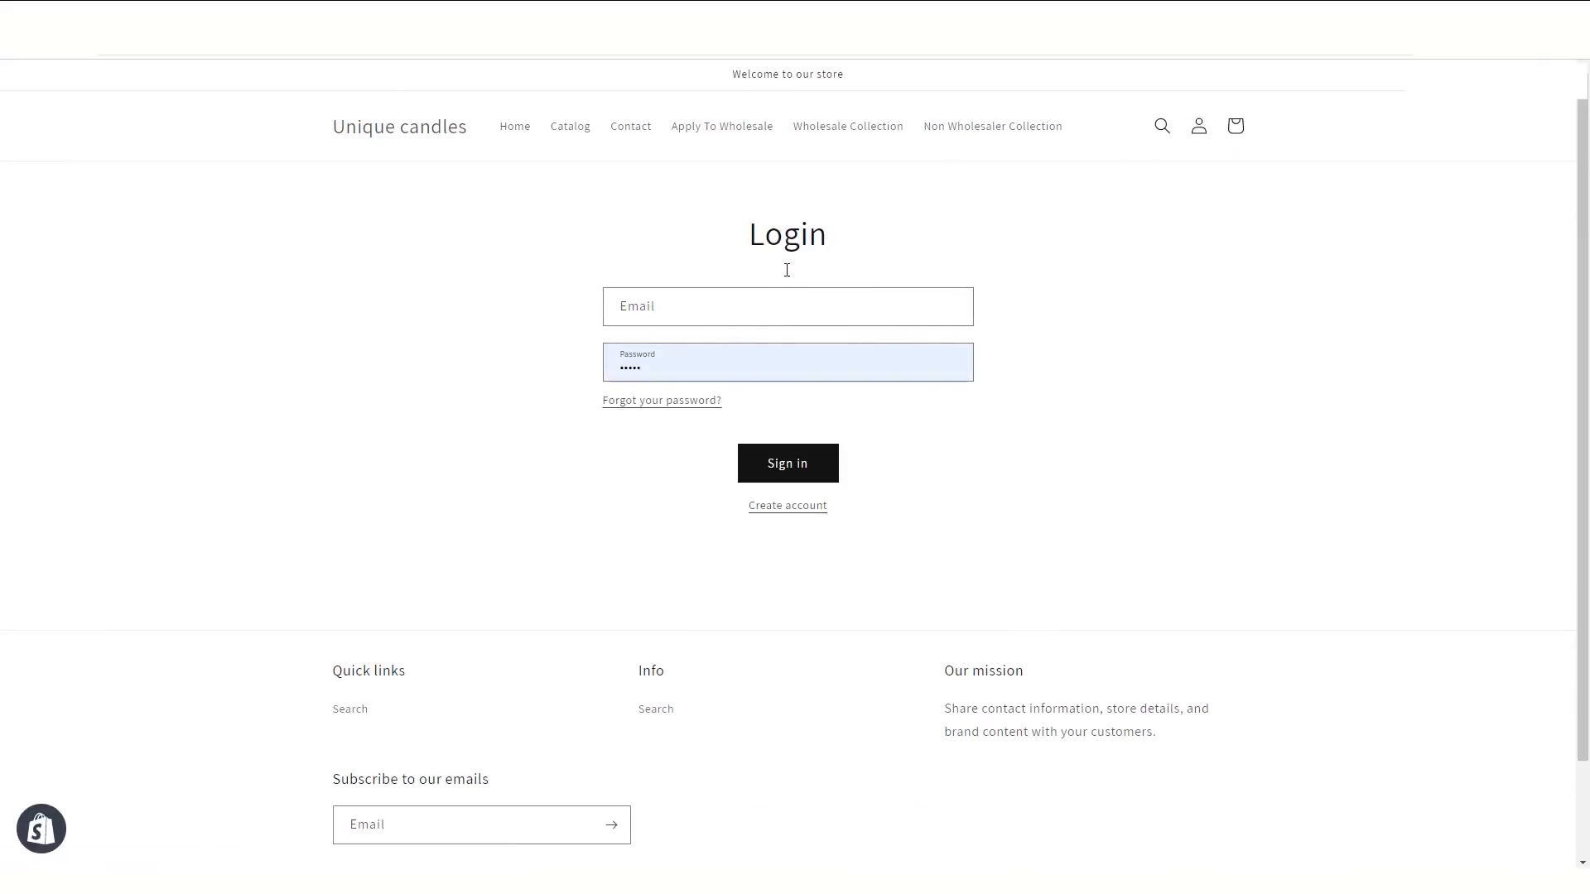
{"action": "left_click", "coordinate": [522, 129]}
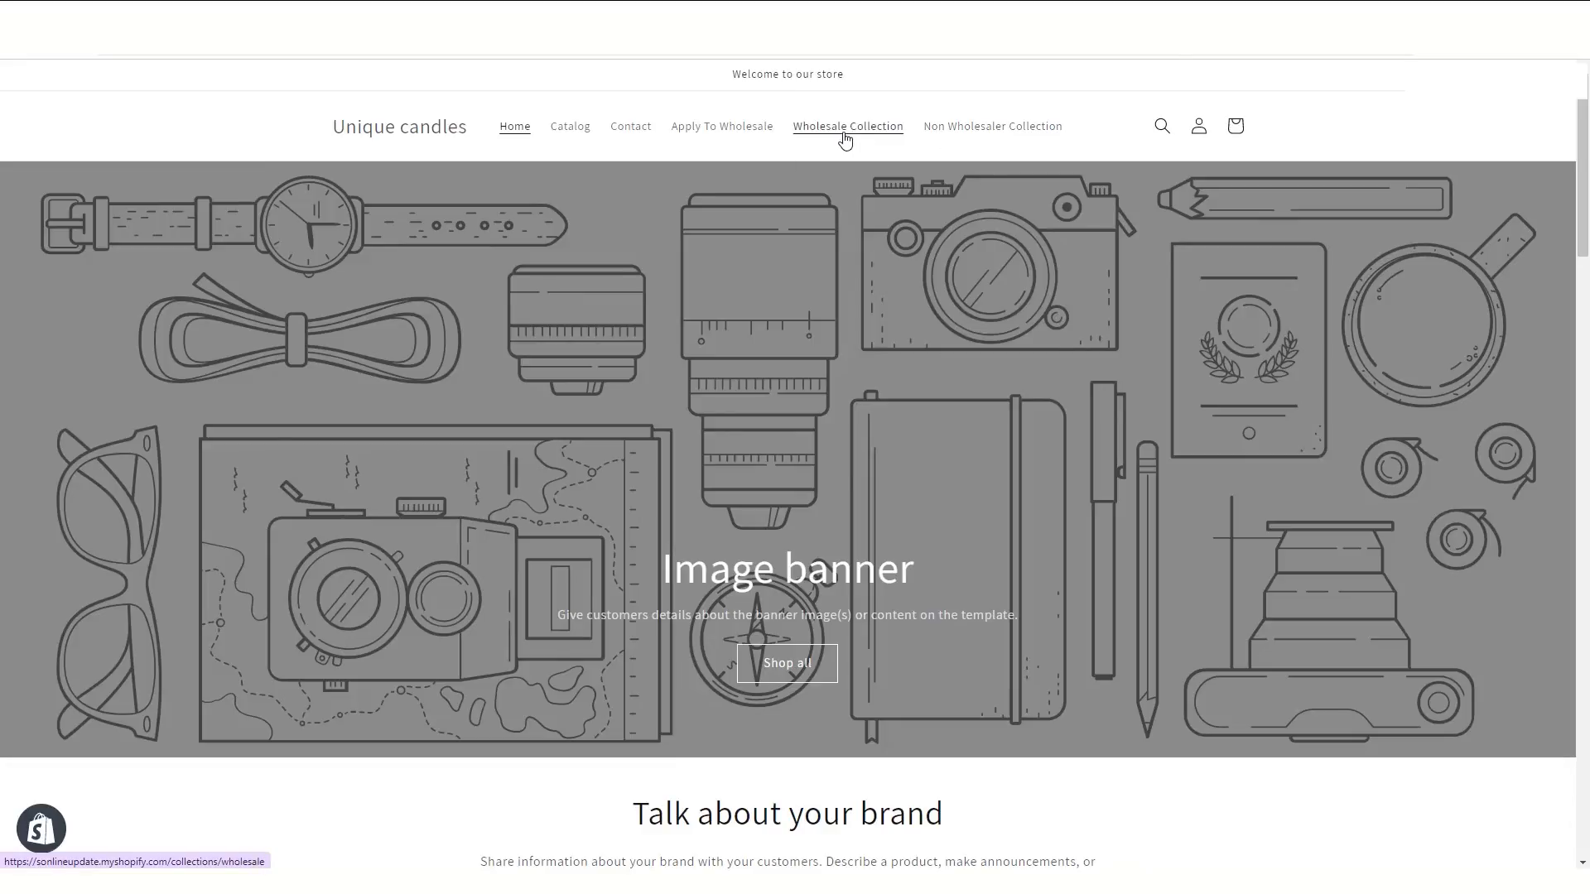
Step: Return to Locksmith, search for "wholesale", and create a lock on the Wholesale collection
{"action": "key", "text": "ctrl+shift+Tab"}
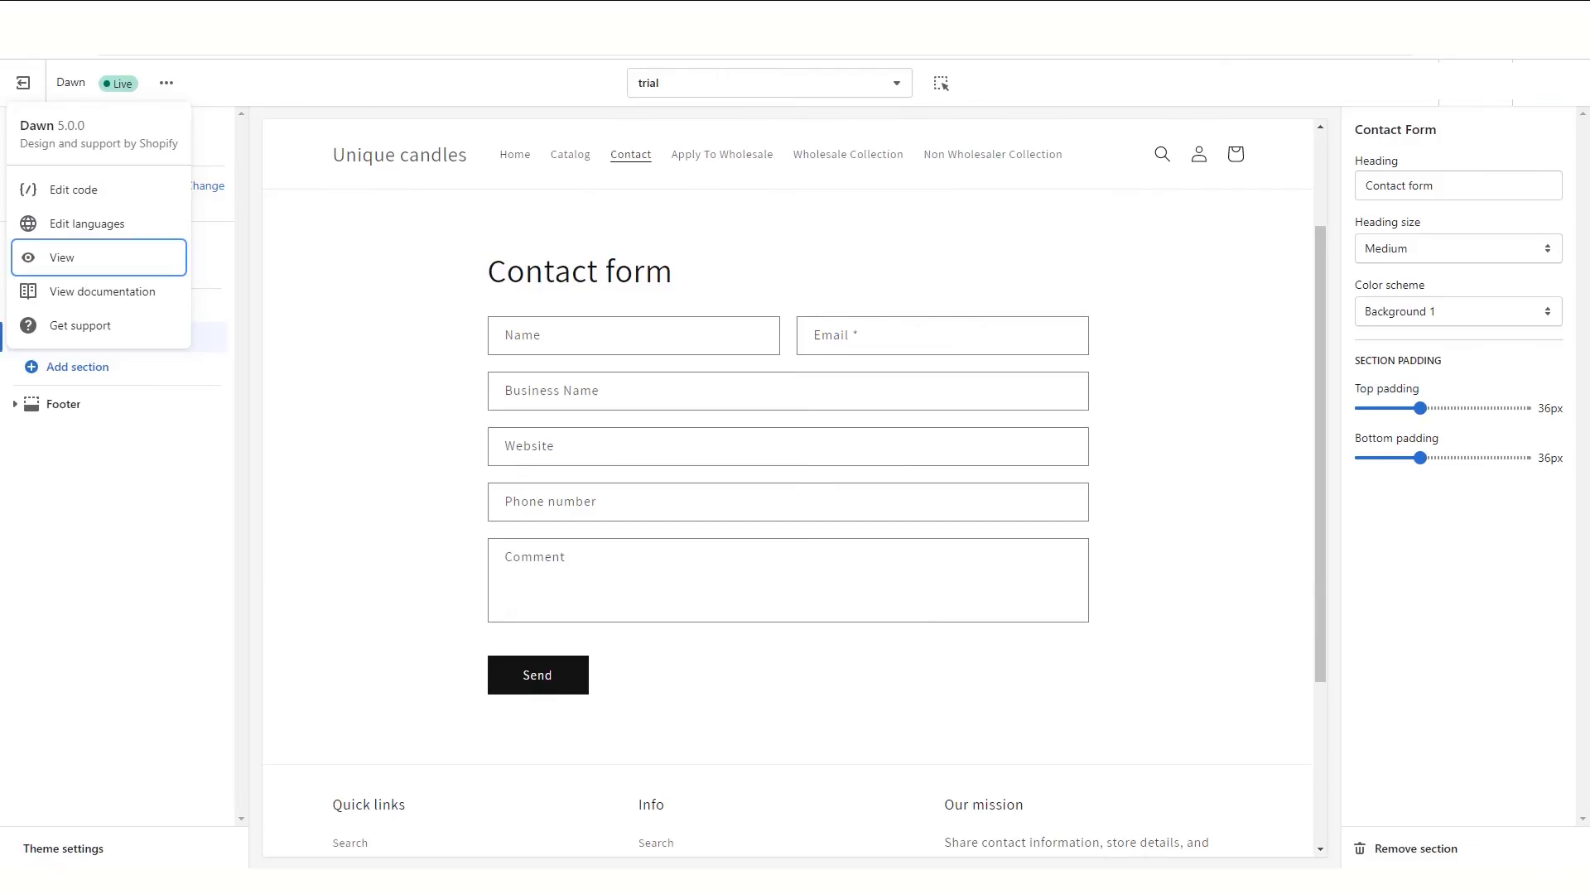
{"action": "key", "text": "ctrl+shift+Tab"}
{"action": "scroll", "coordinate": [653, 324], "scroll_direction": "up", "scroll_amount": 4}
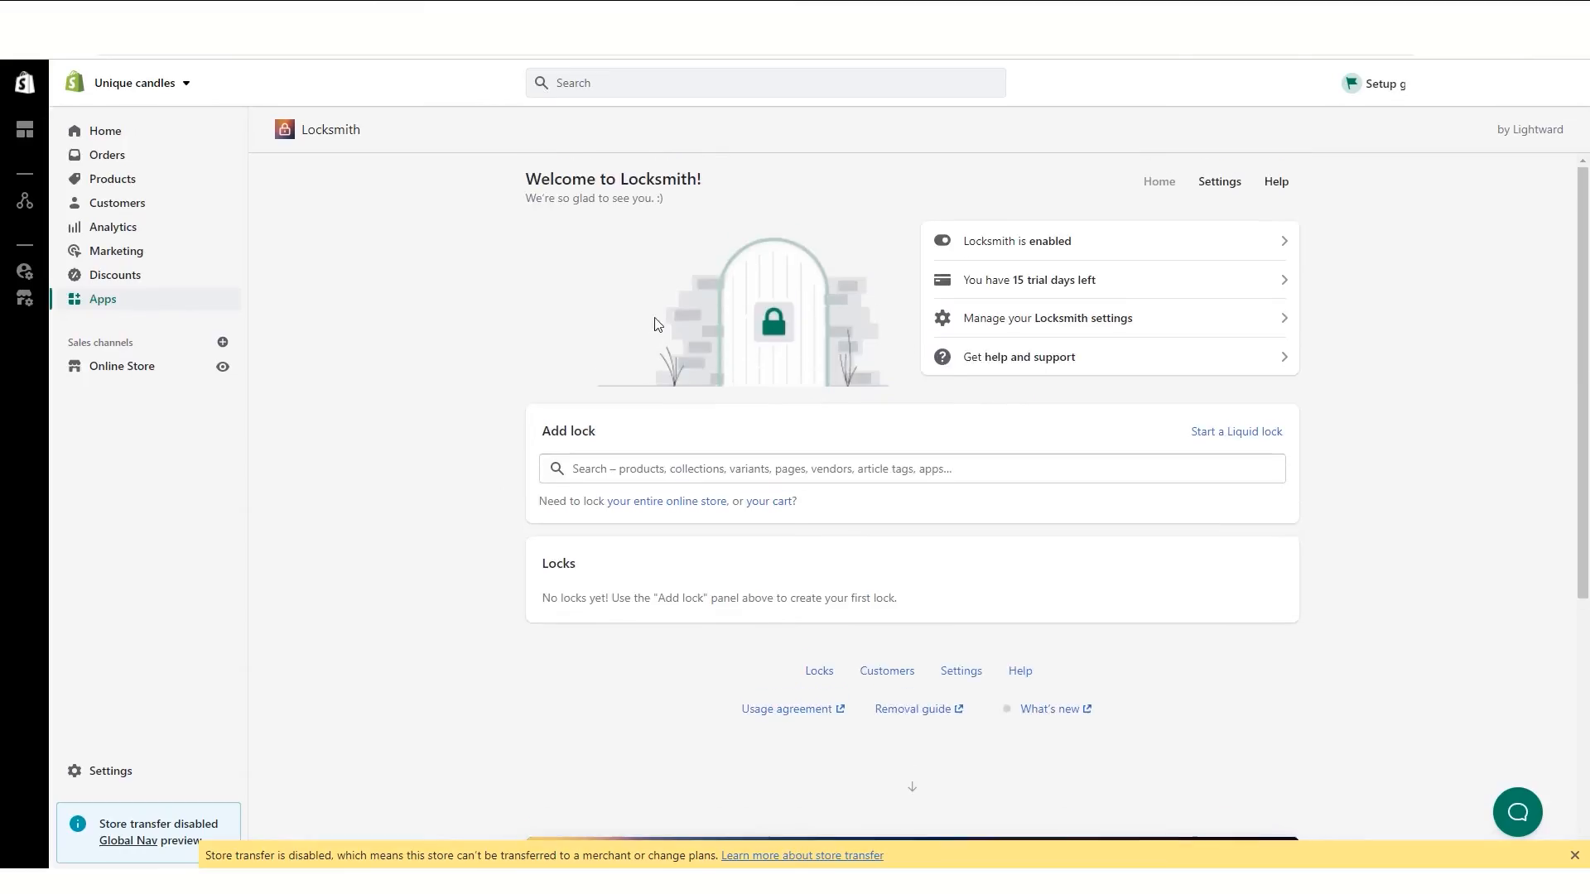
{"action": "left_click", "coordinate": [687, 470]}
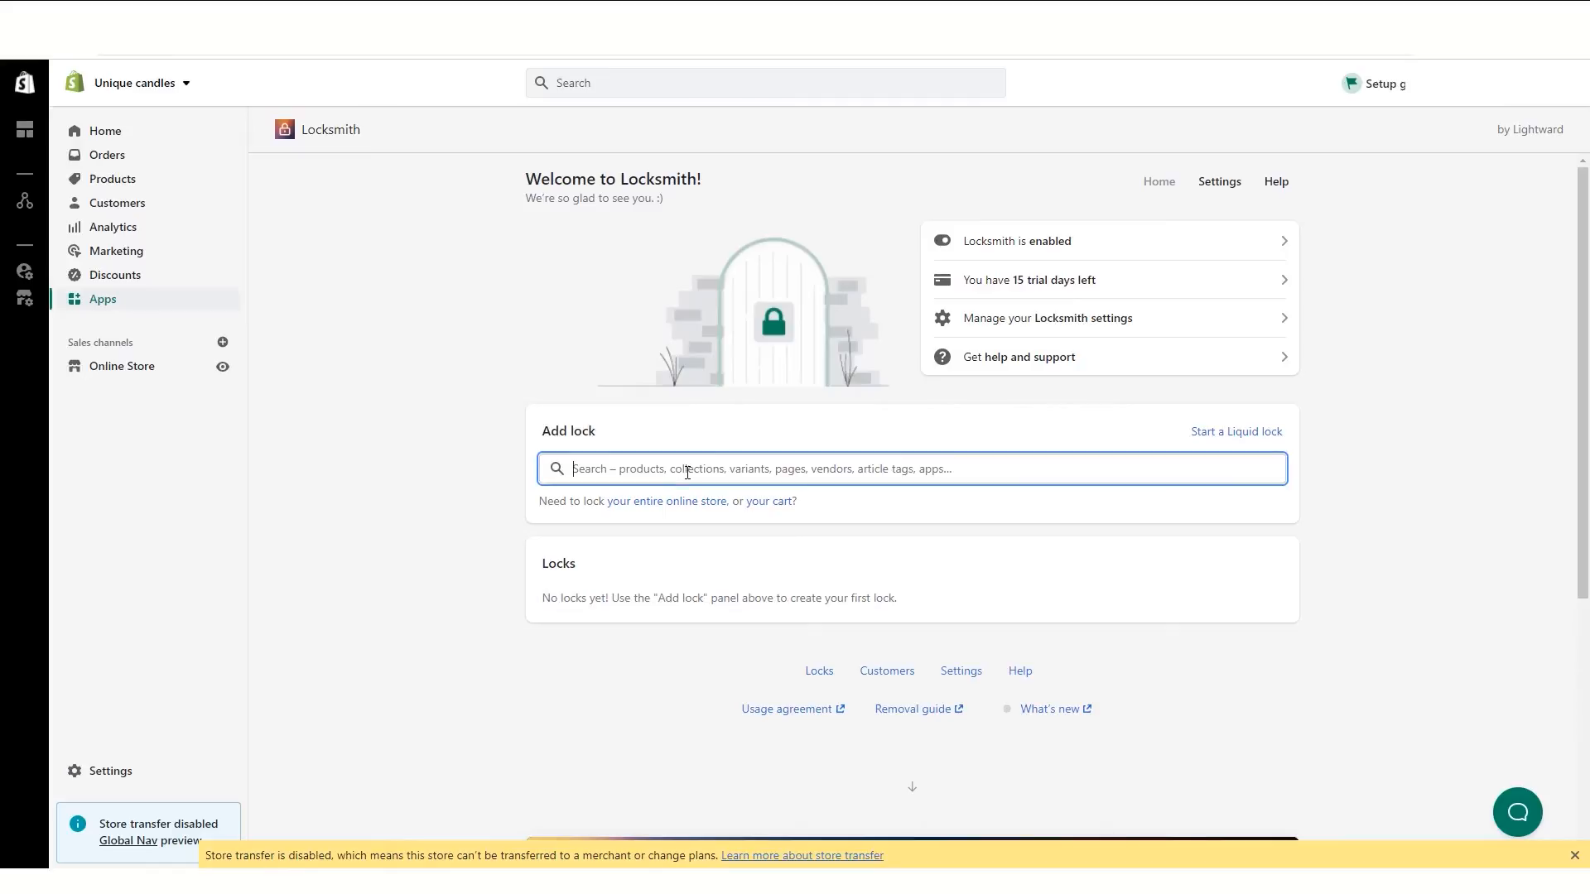
{"action": "type", "text": "who"}
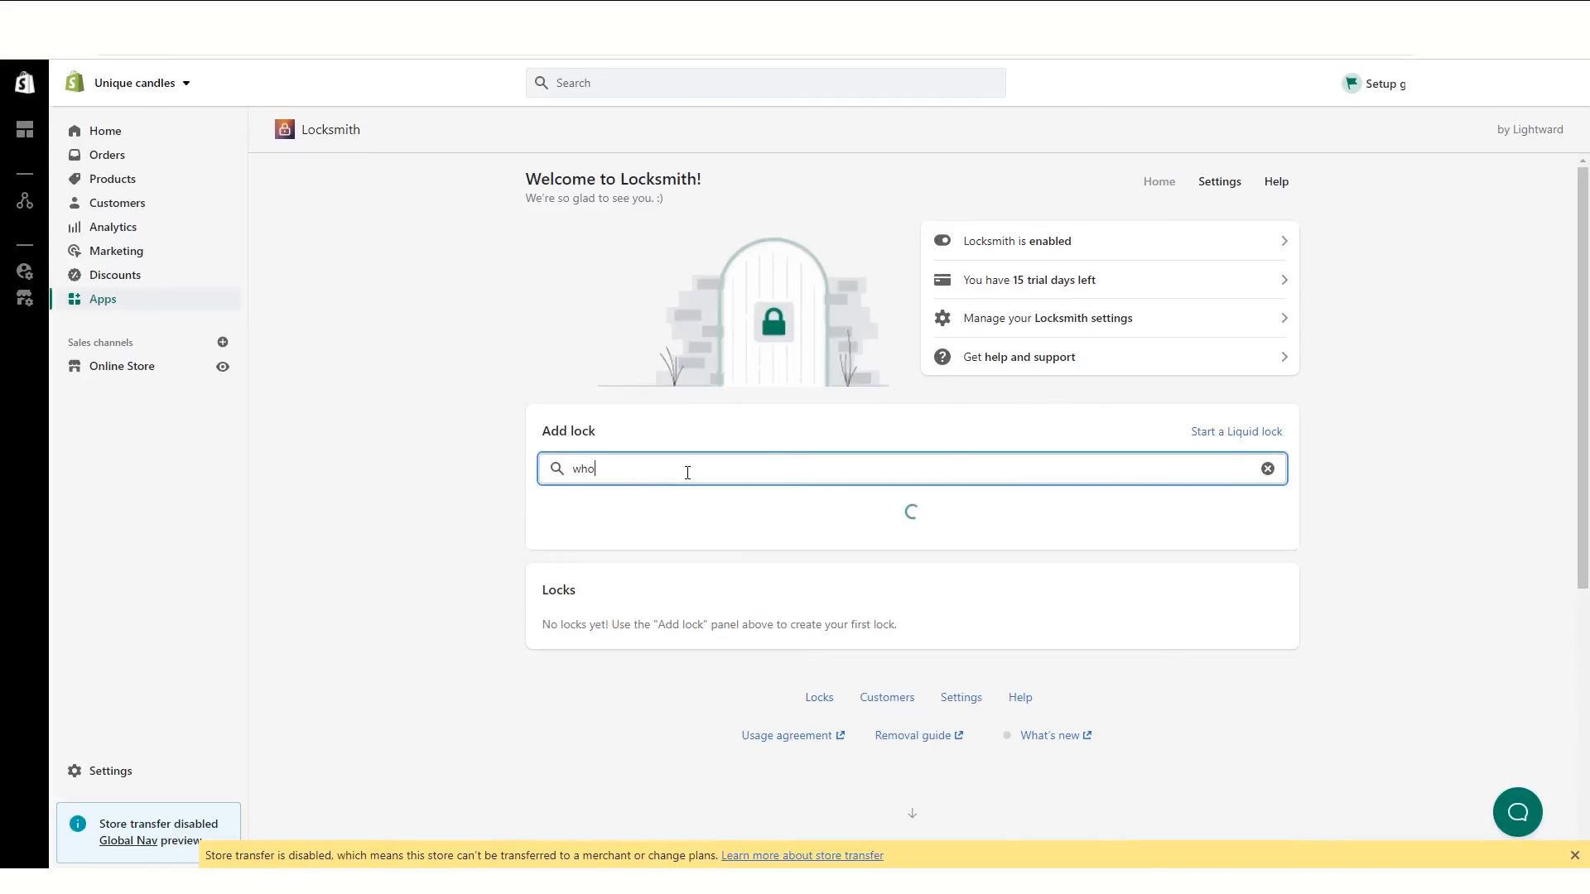
{"action": "type", "text": "lesale"}
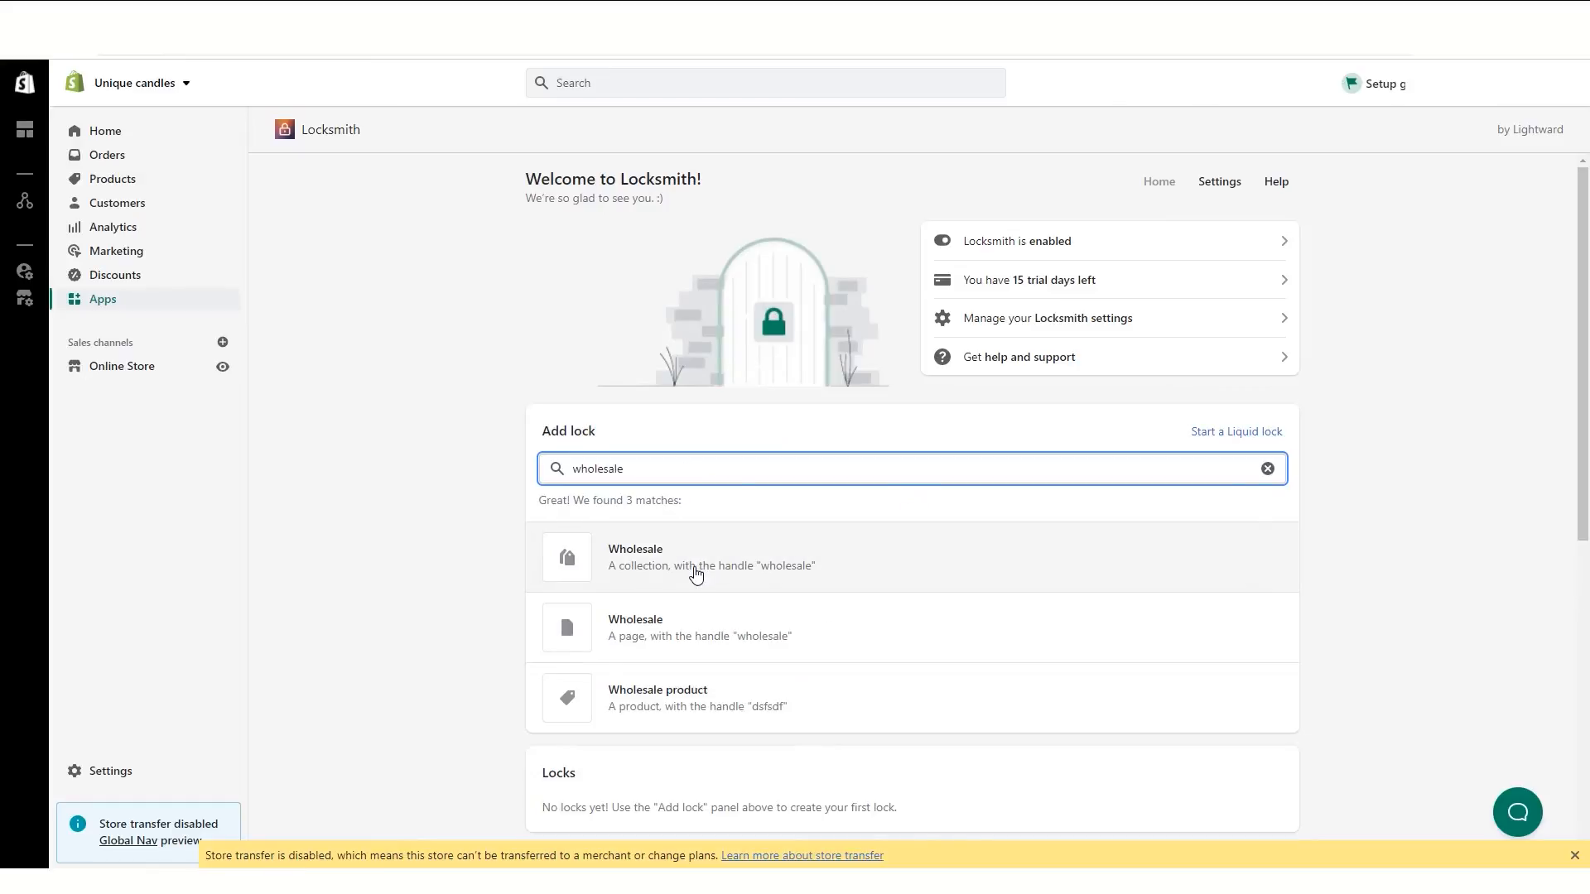
{"action": "left_click", "coordinate": [694, 561]}
{"action": "left_click", "coordinate": [1272, 655]}
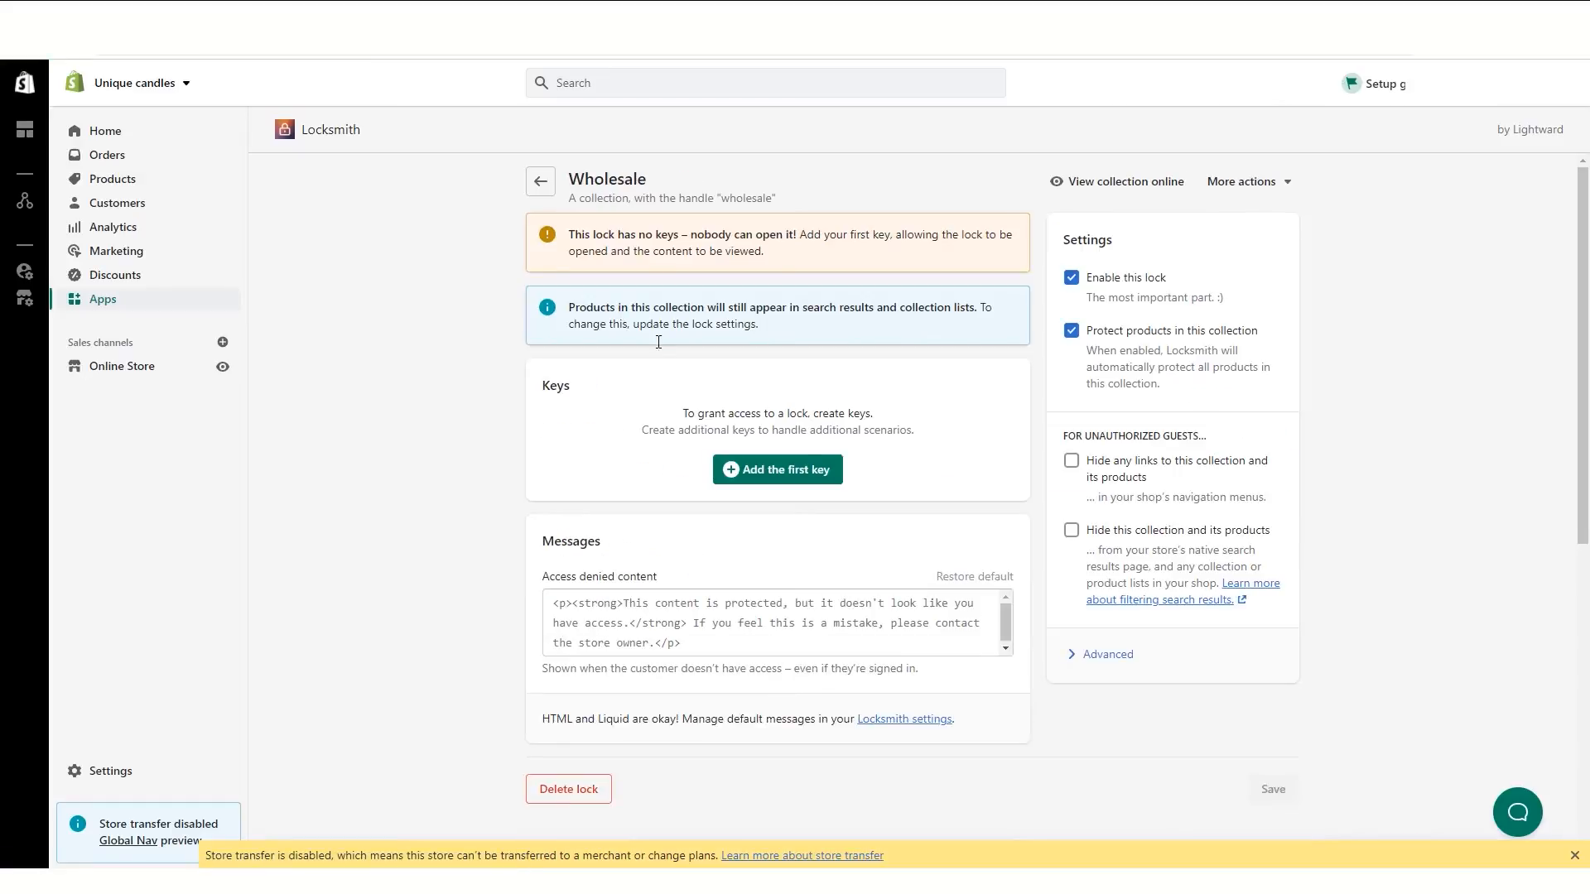
Step: Add a key permitting customers tagged "Wholesaler", save the lock, and test it by opening the storefront's Wholesale Collection
{"action": "left_click", "coordinate": [791, 469]}
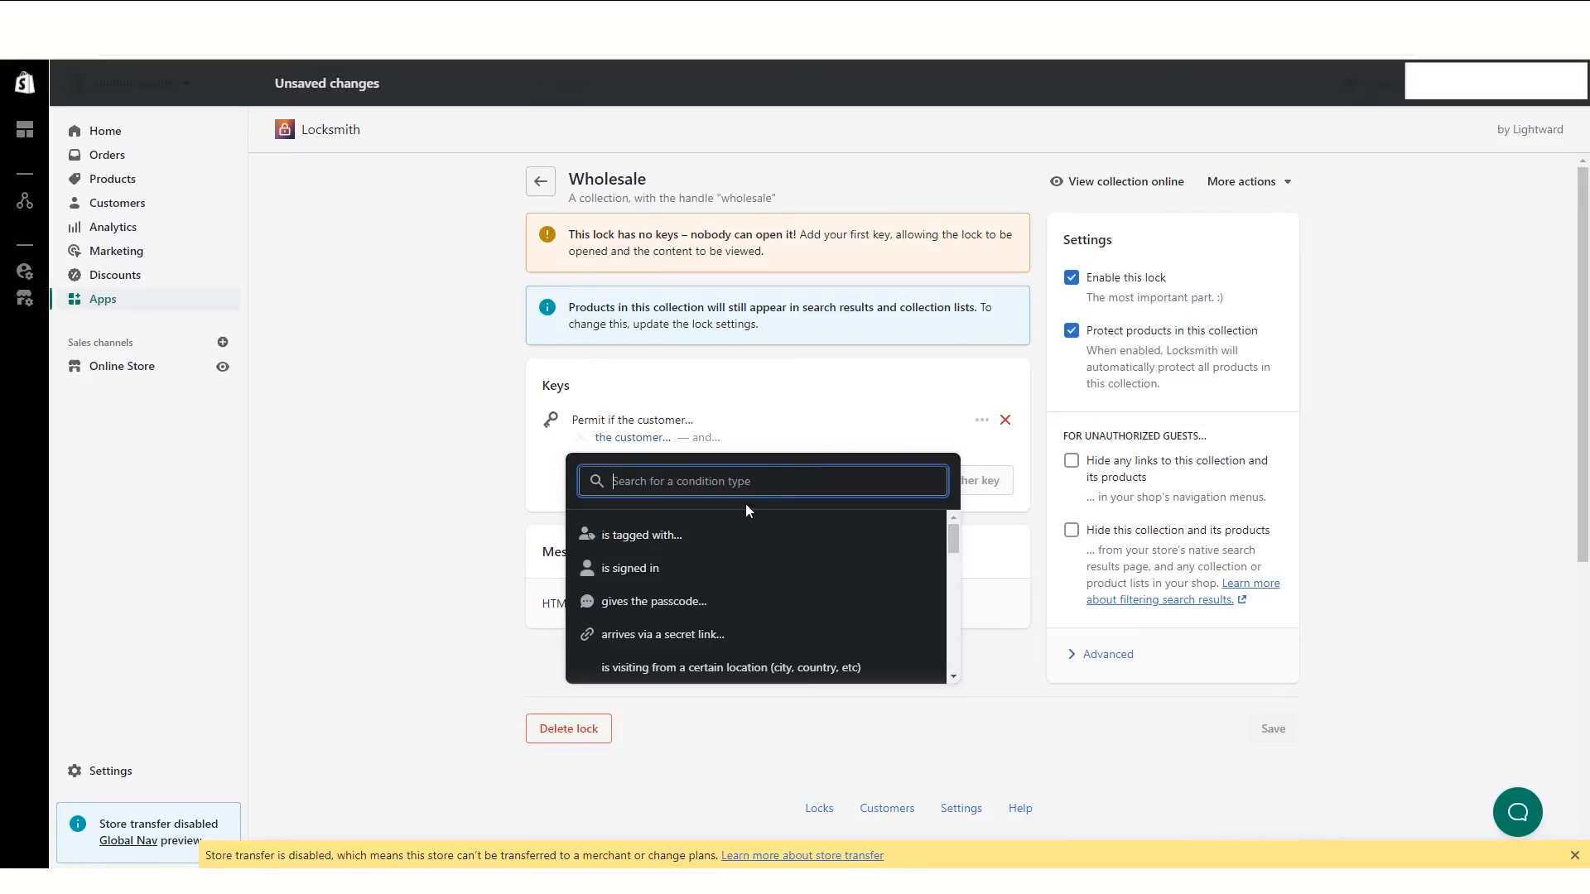
{"action": "left_click", "coordinate": [667, 554]}
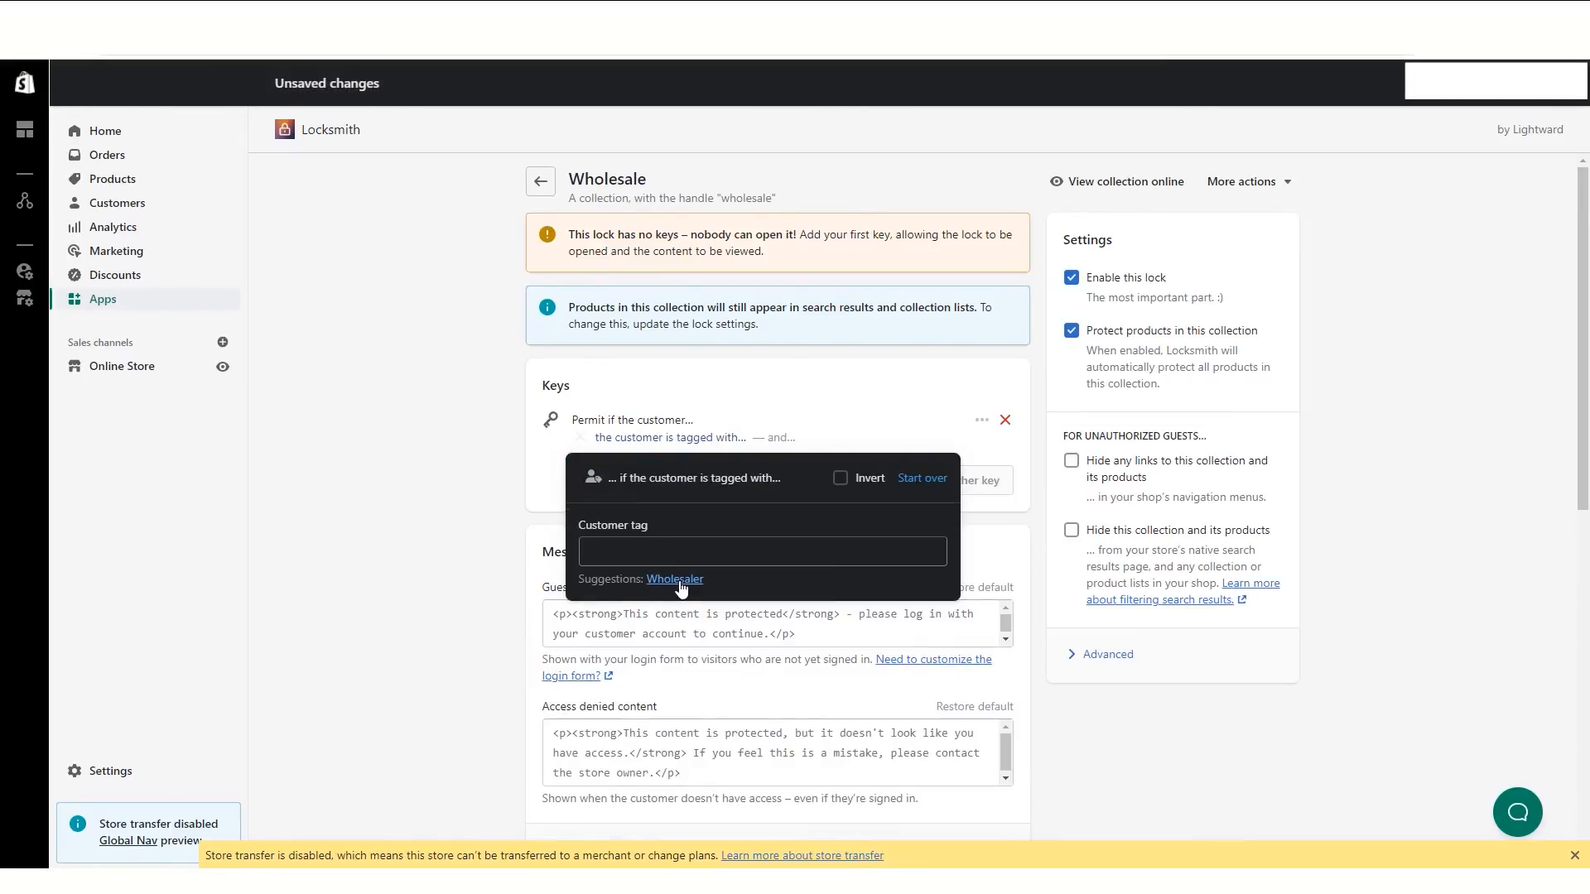
{"action": "left_click", "coordinate": [679, 579]}
{"action": "left_click", "coordinate": [875, 322]}
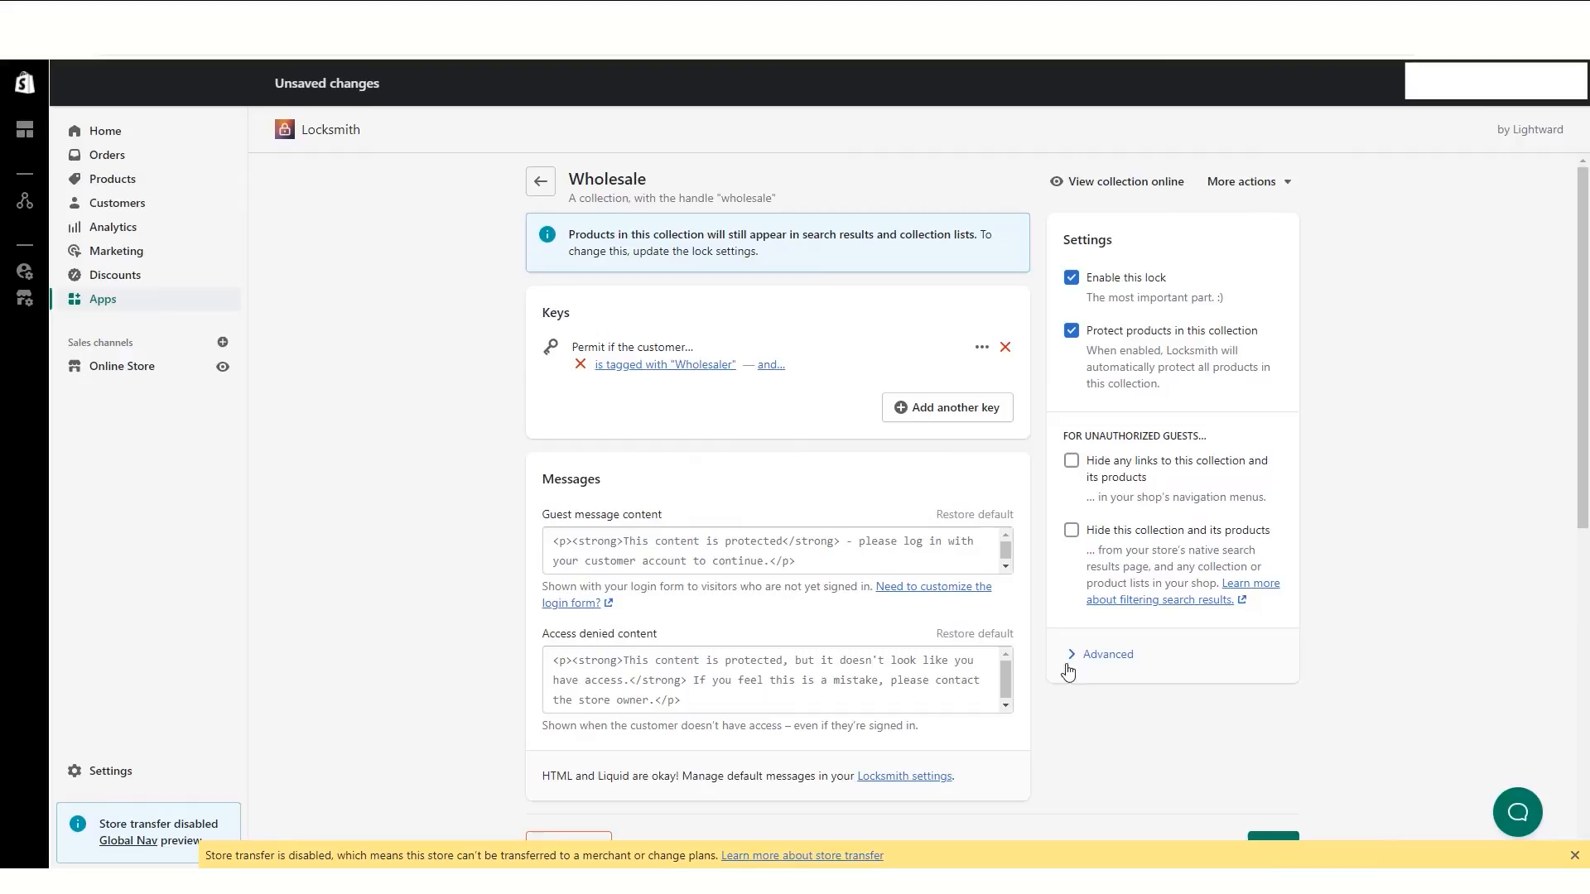
{"action": "scroll", "coordinate": [1068, 672], "scroll_direction": "down", "scroll_amount": 3}
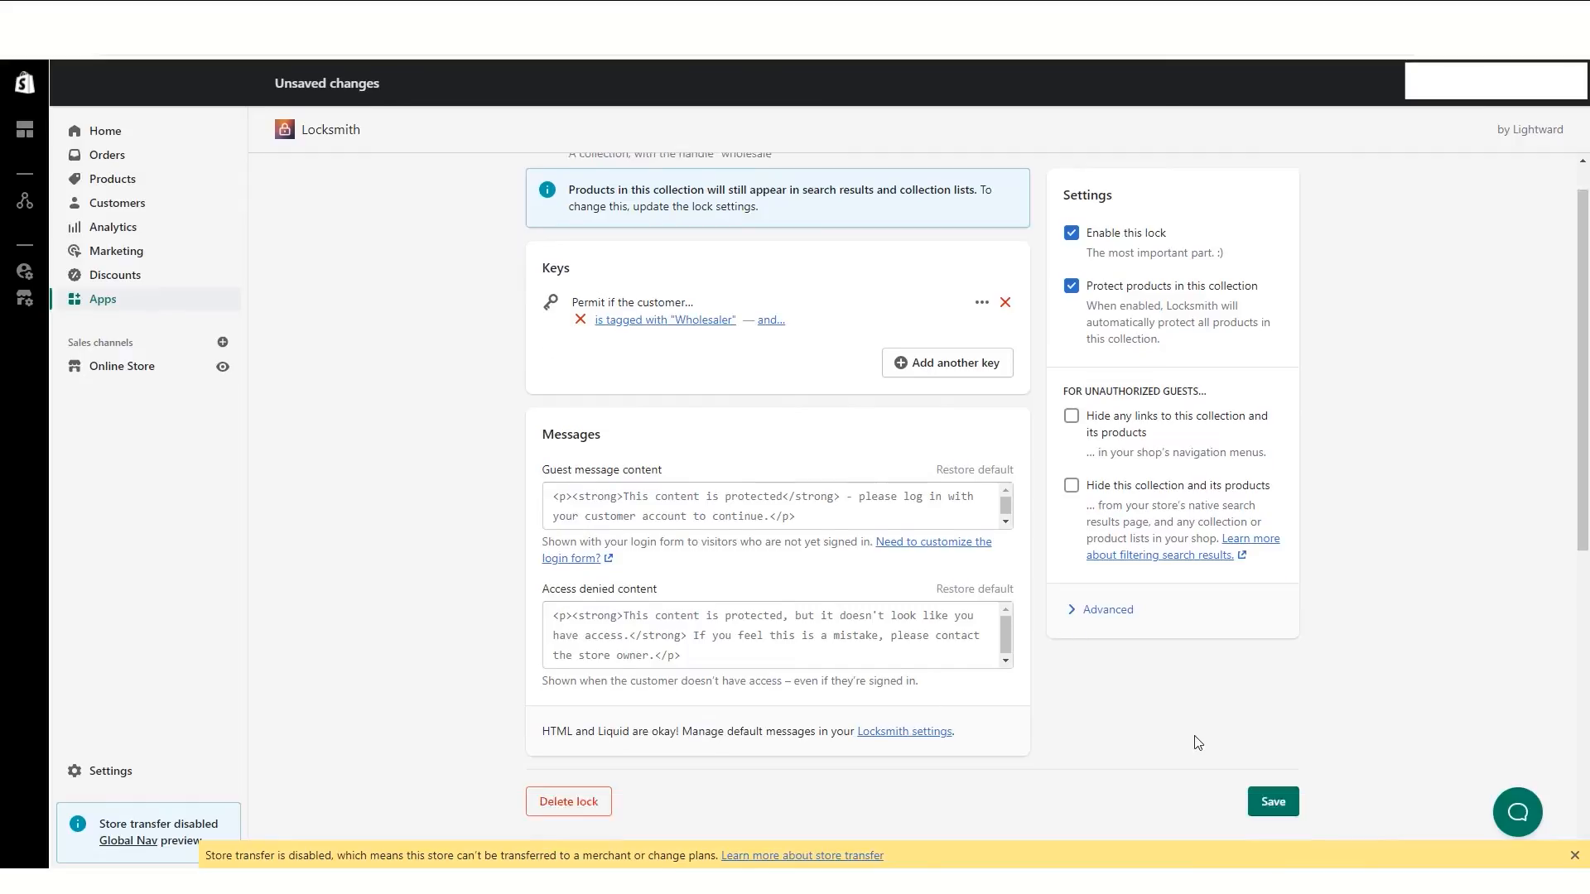
{"action": "left_click", "coordinate": [1273, 598]}
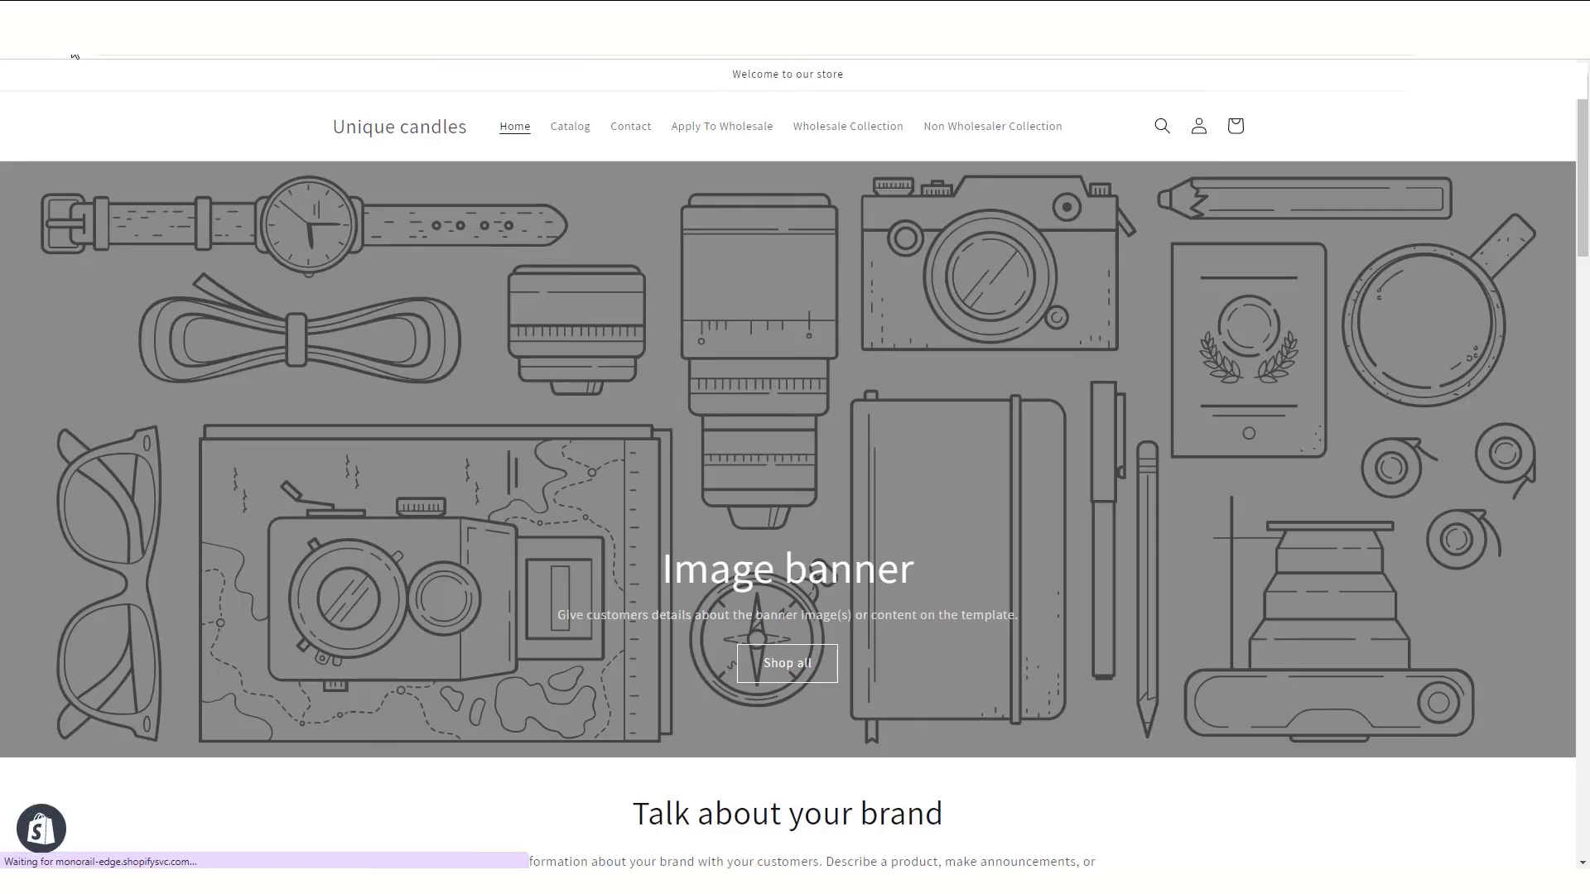
{"action": "left_click", "coordinate": [848, 128]}
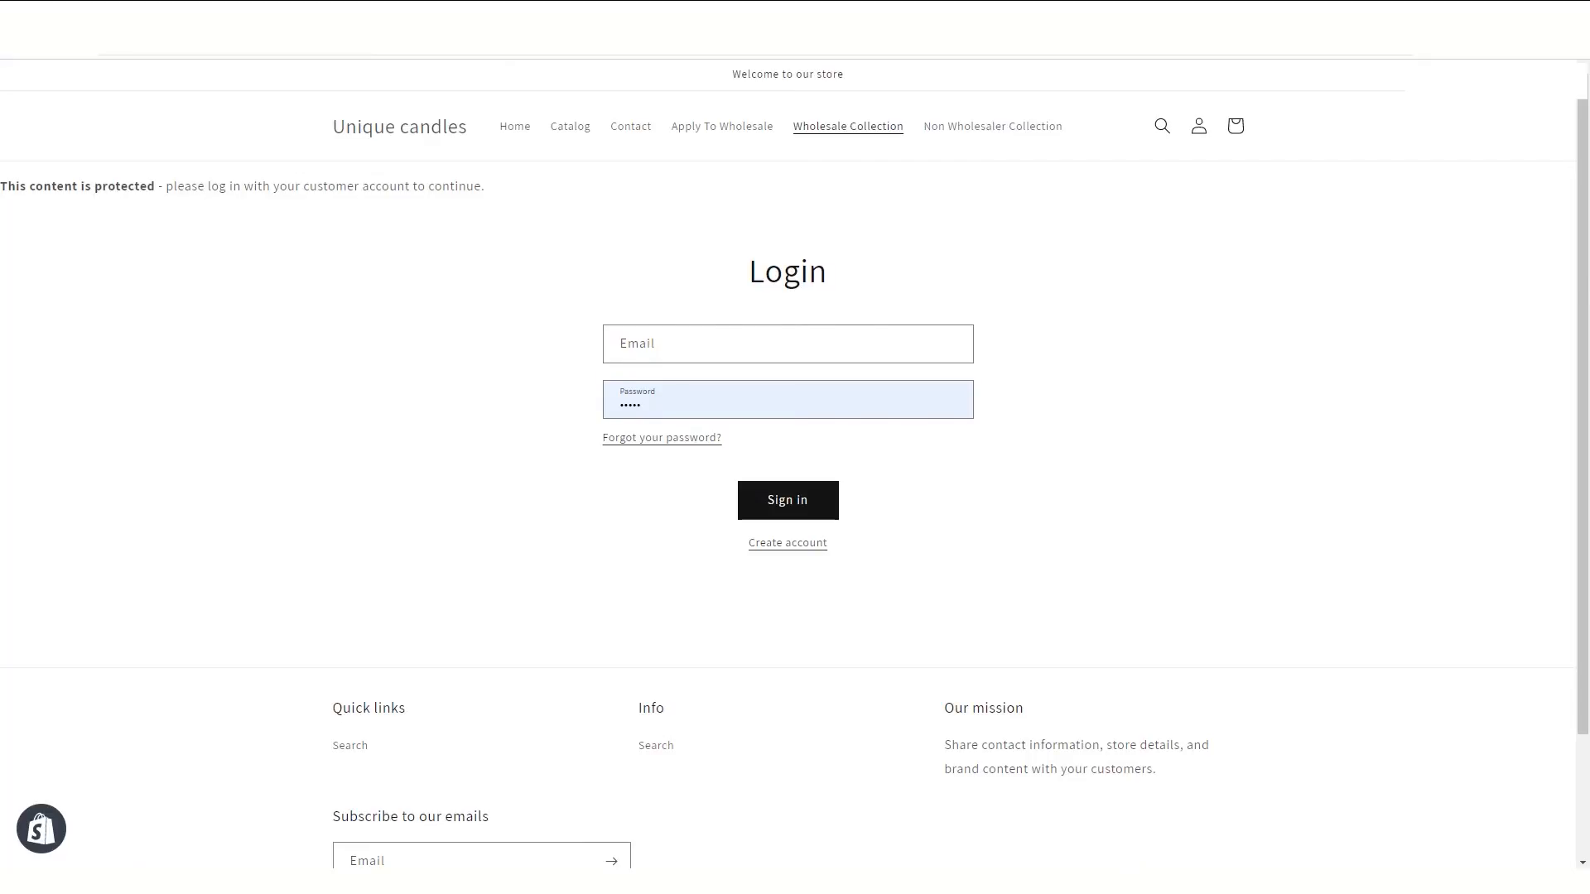
Step: Set the Wholesale lock to hide the collection, its products and any links to them from unauthorized guests, and save
{"action": "key", "text": "ctrl+shift+Tab"}
{"action": "scroll", "coordinate": [1070, 290], "scroll_direction": "up", "scroll_amount": 1}
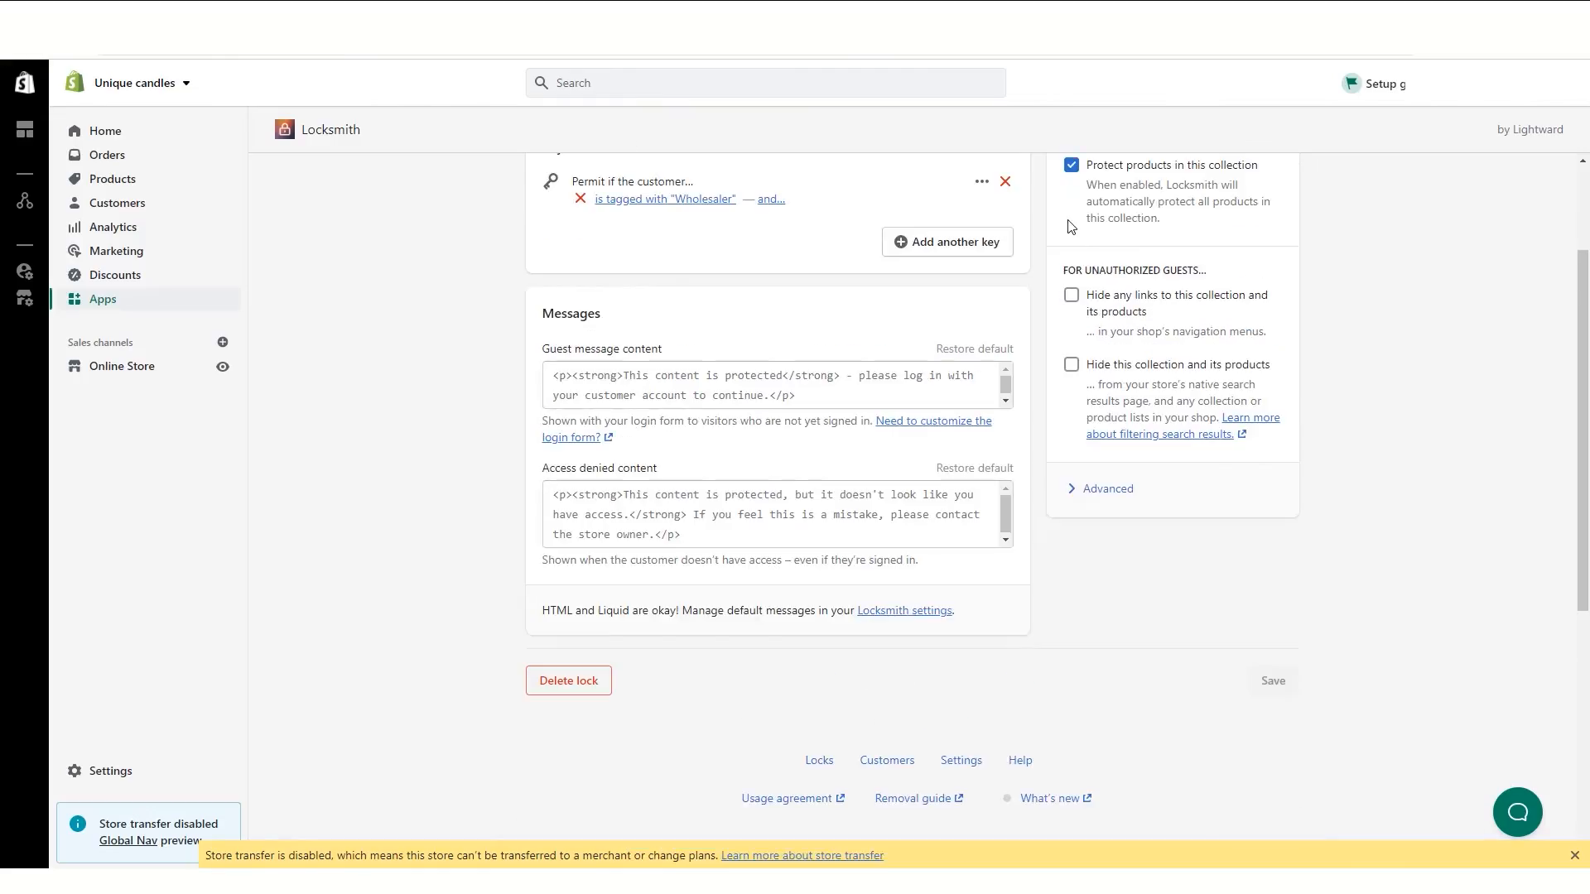
{"action": "left_click", "coordinate": [1072, 295]}
{"action": "left_click", "coordinate": [1072, 364]}
{"action": "scroll", "coordinate": [1201, 613], "scroll_direction": "down", "scroll_amount": 1}
{"action": "left_click", "coordinate": [1283, 617]}
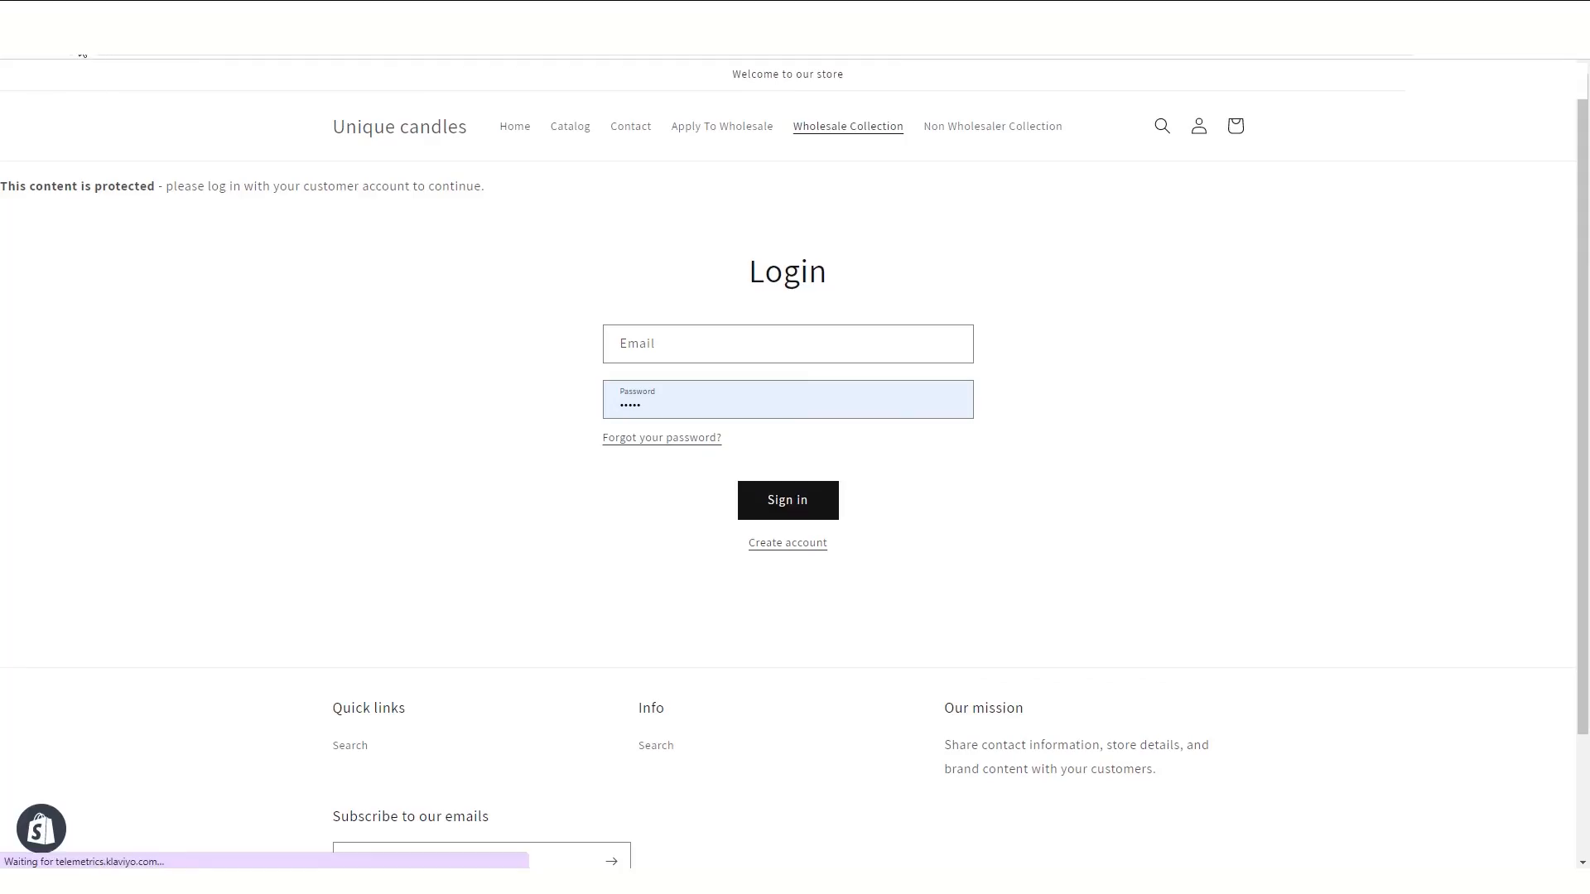
Step: Check the storefront's navigation menu as a guest and as a signed-in wholesale customer, and log out of the account
{"action": "left_click", "coordinate": [522, 132]}
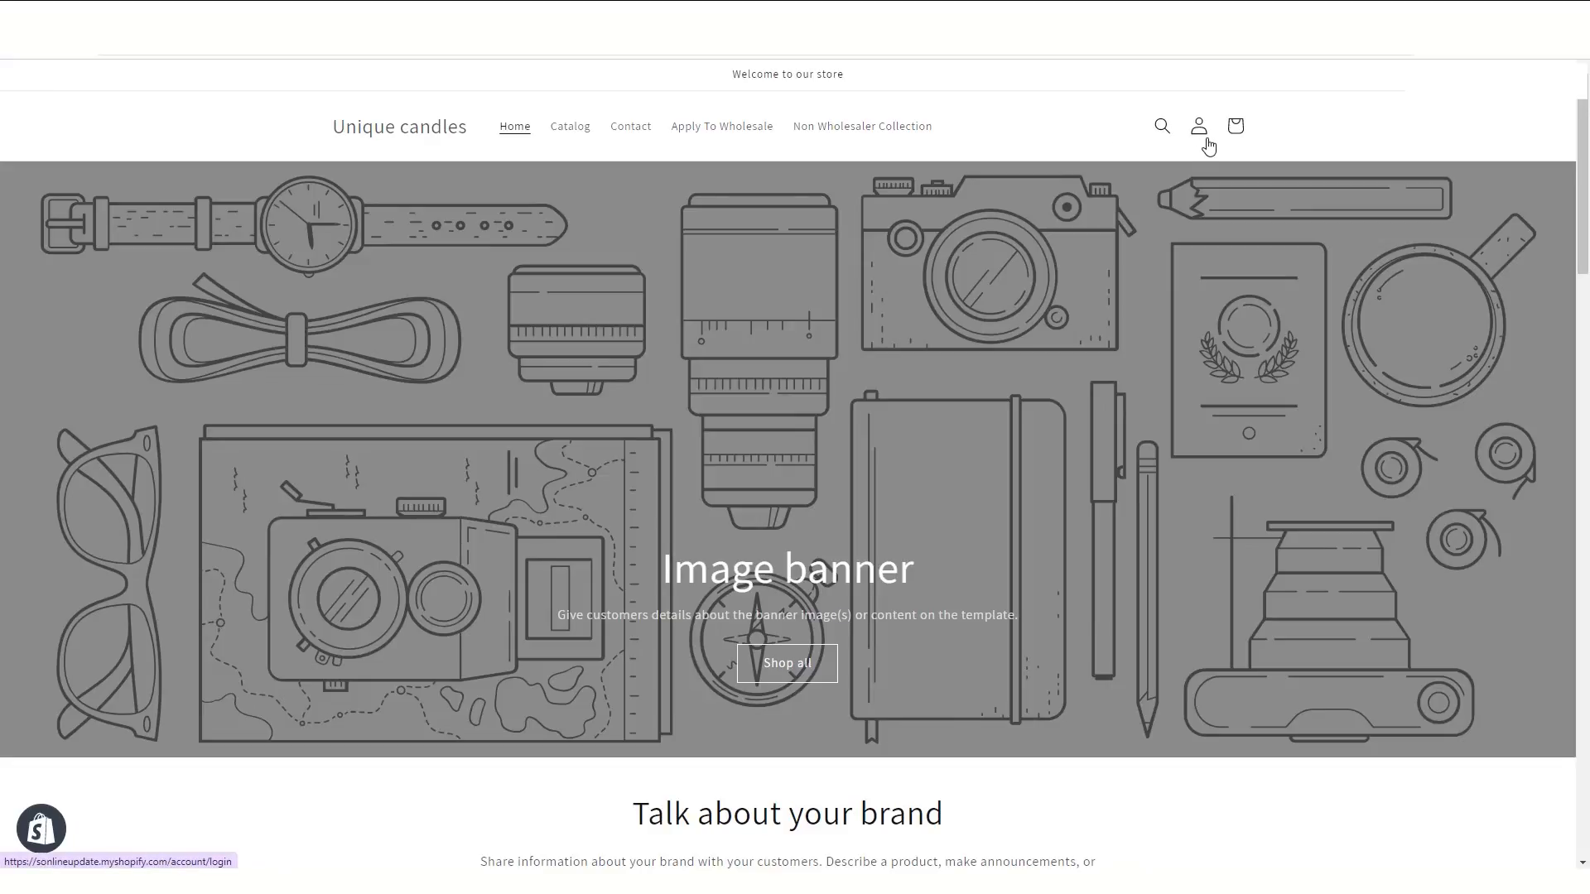
{"action": "left_click", "coordinate": [1187, 157]}
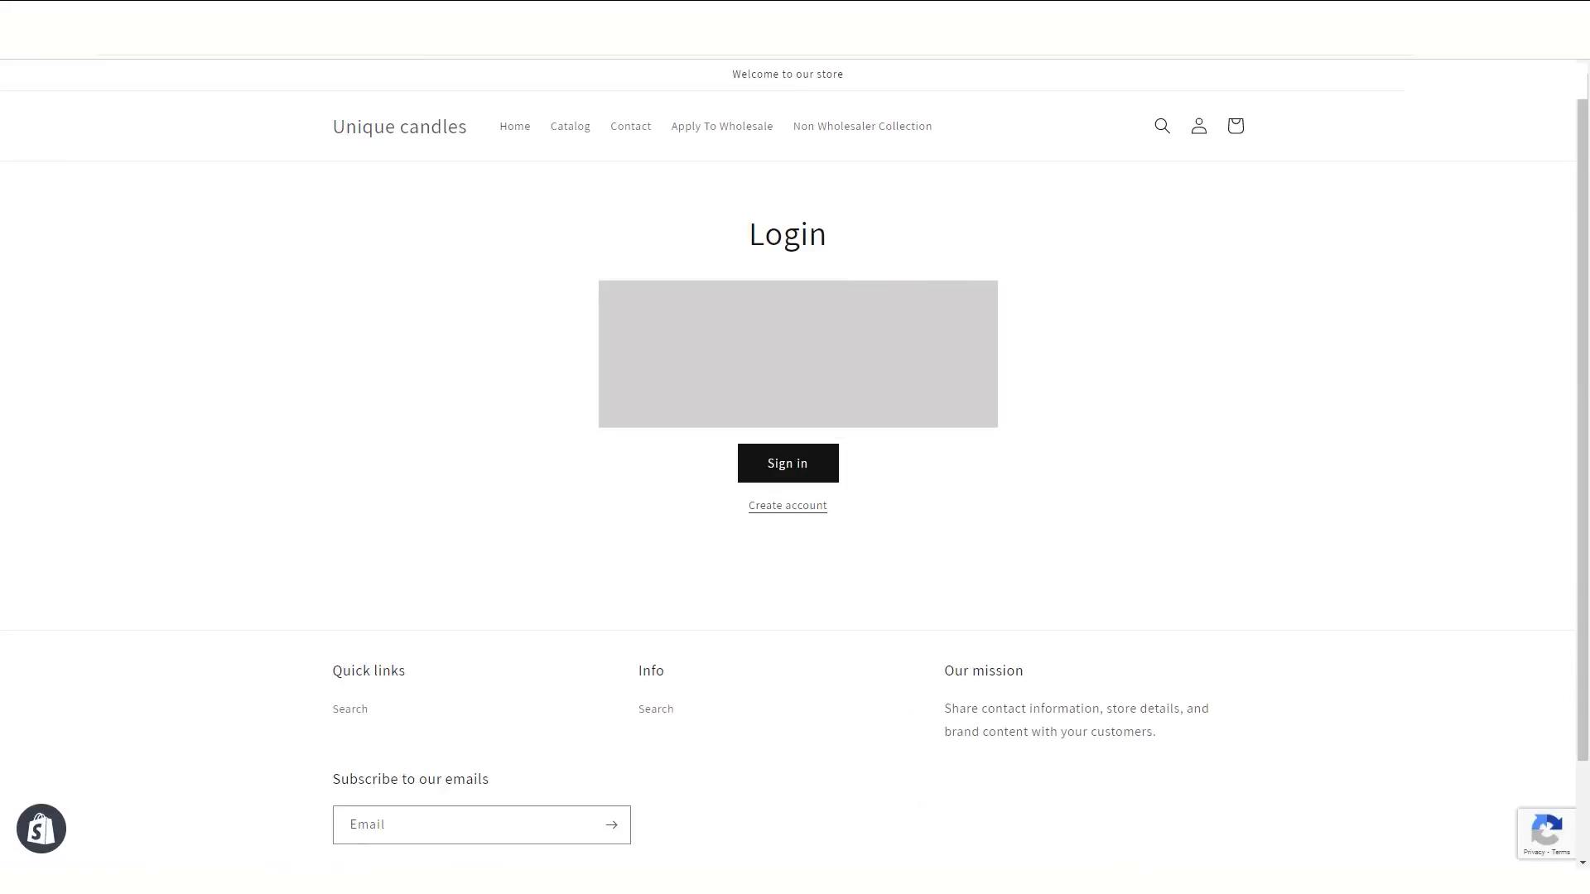
{"action": "left_click", "coordinate": [798, 464]}
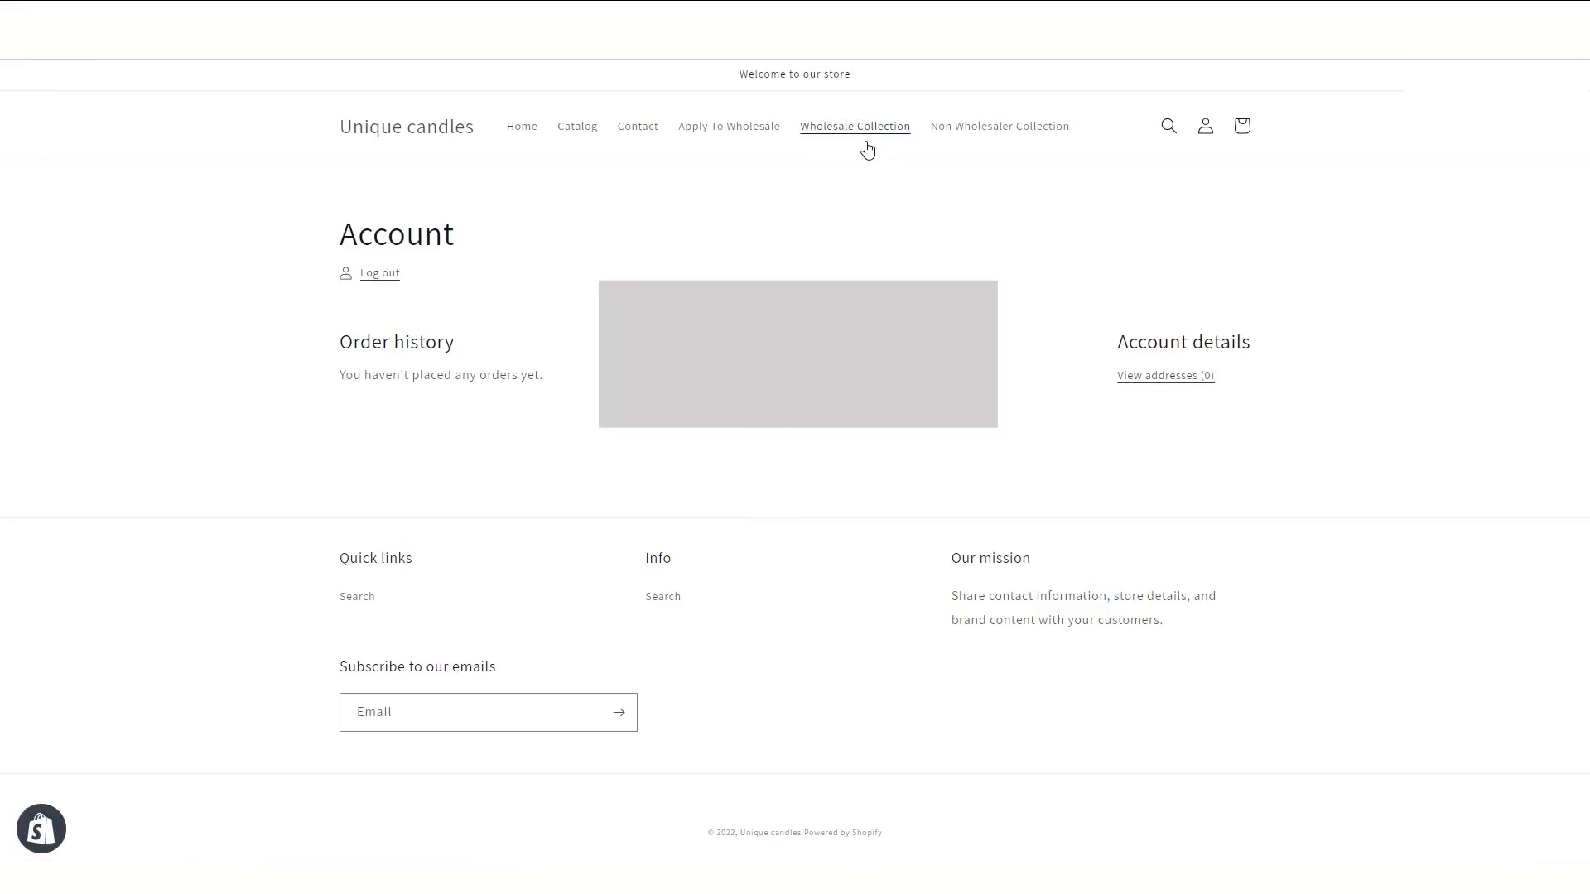
{"action": "left_click", "coordinate": [380, 274]}
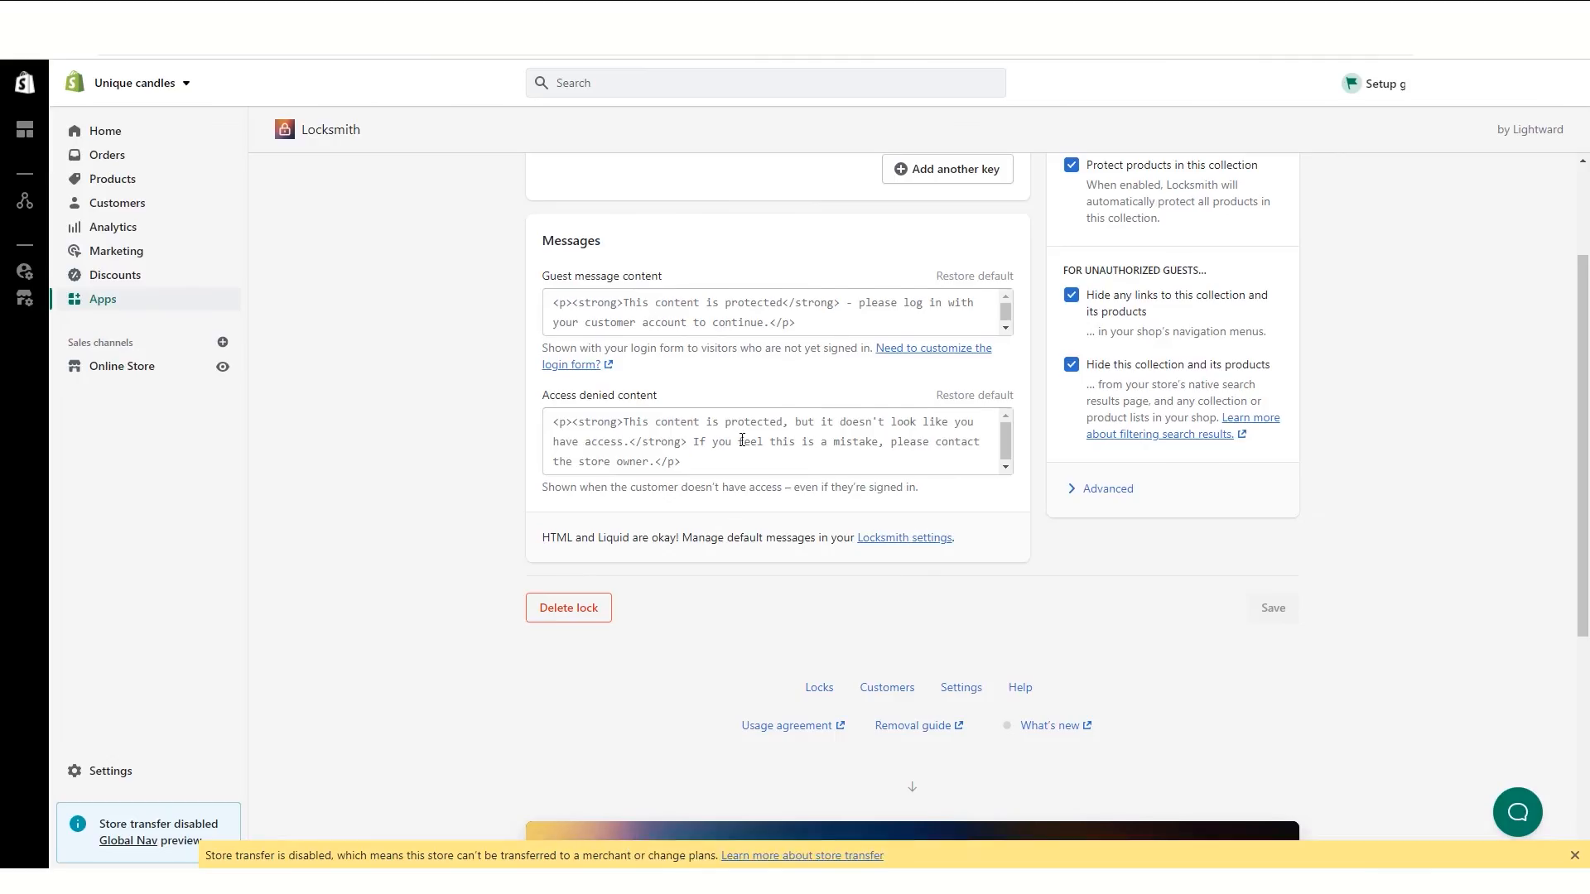
Step: Return to the Locksmith home page, search for "non whole" as a lock target, and clear the search
{"action": "scroll", "coordinate": [1142, 321], "scroll_direction": "up", "scroll_amount": 2}
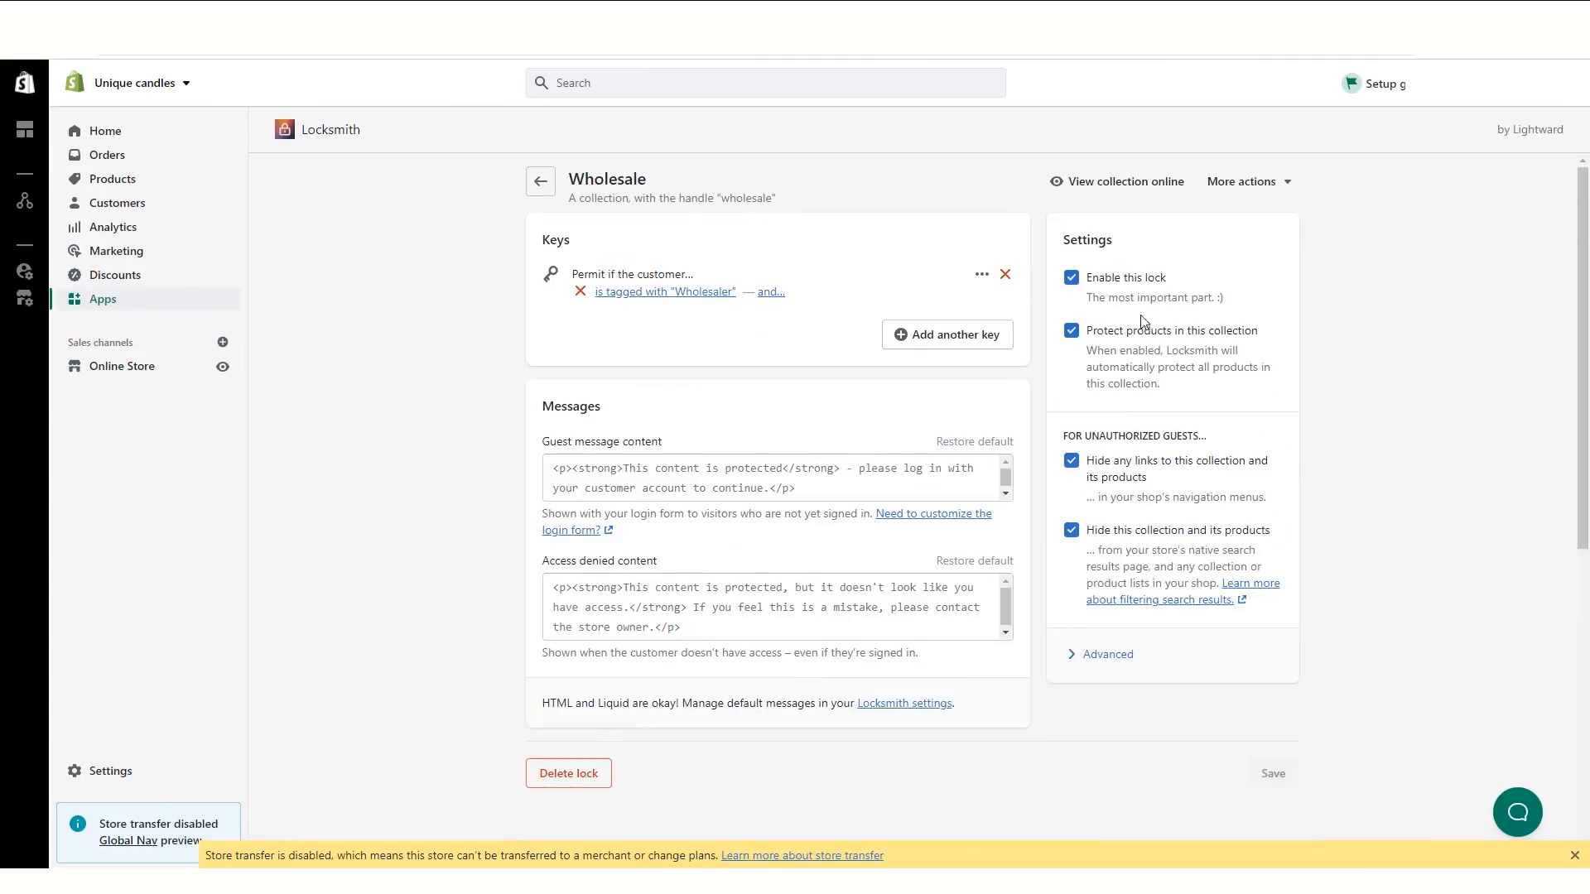
{"action": "left_click", "coordinate": [543, 184]}
{"action": "left_click", "coordinate": [703, 472]}
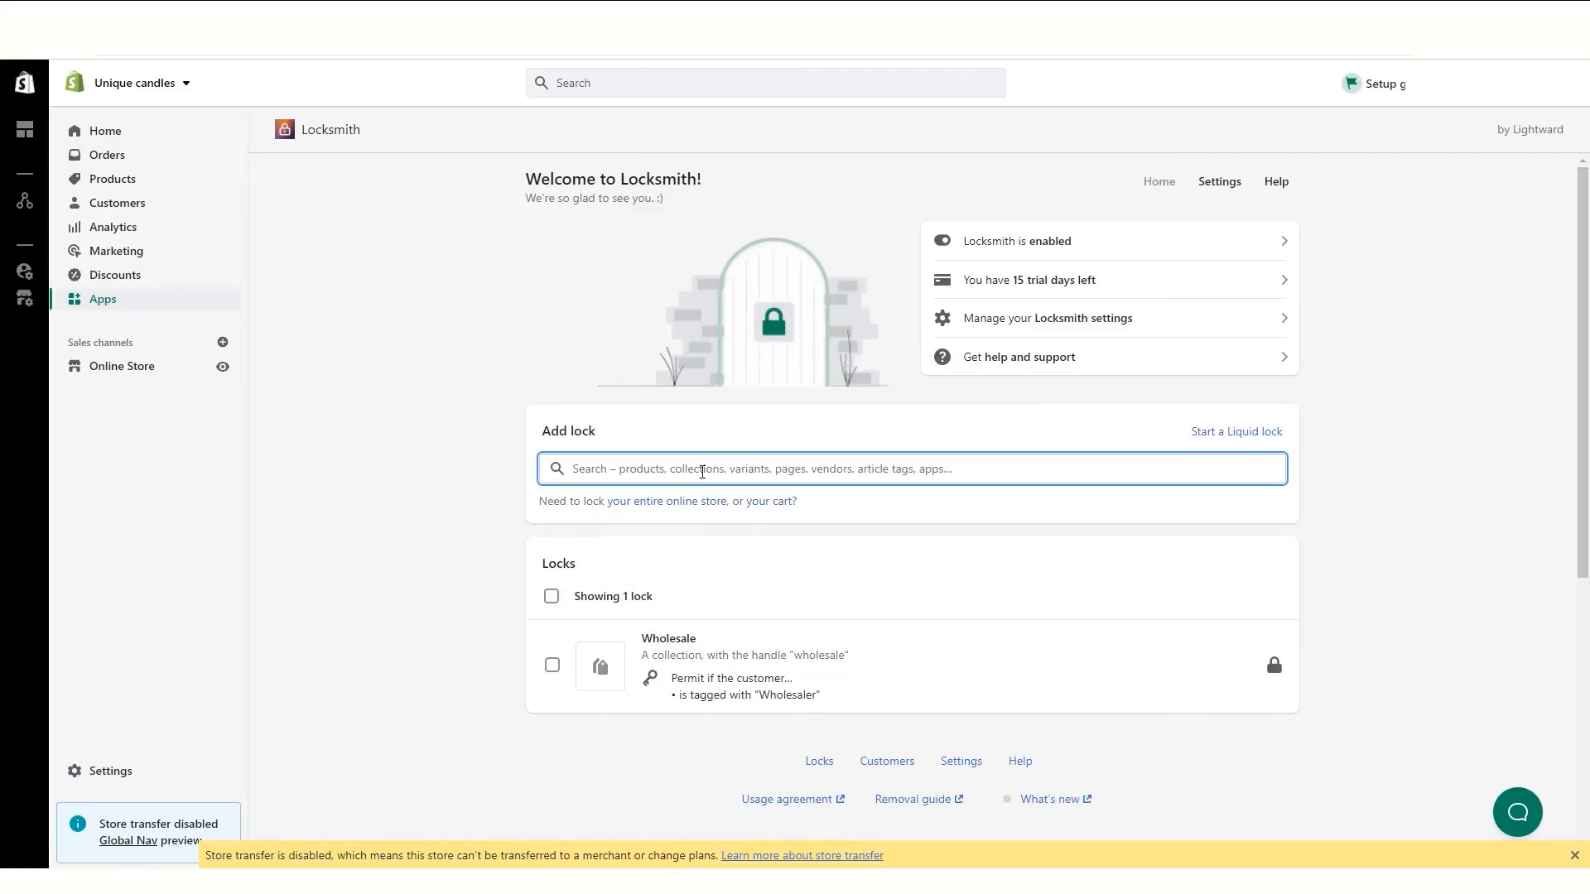
{"action": "type", "text": "no"}
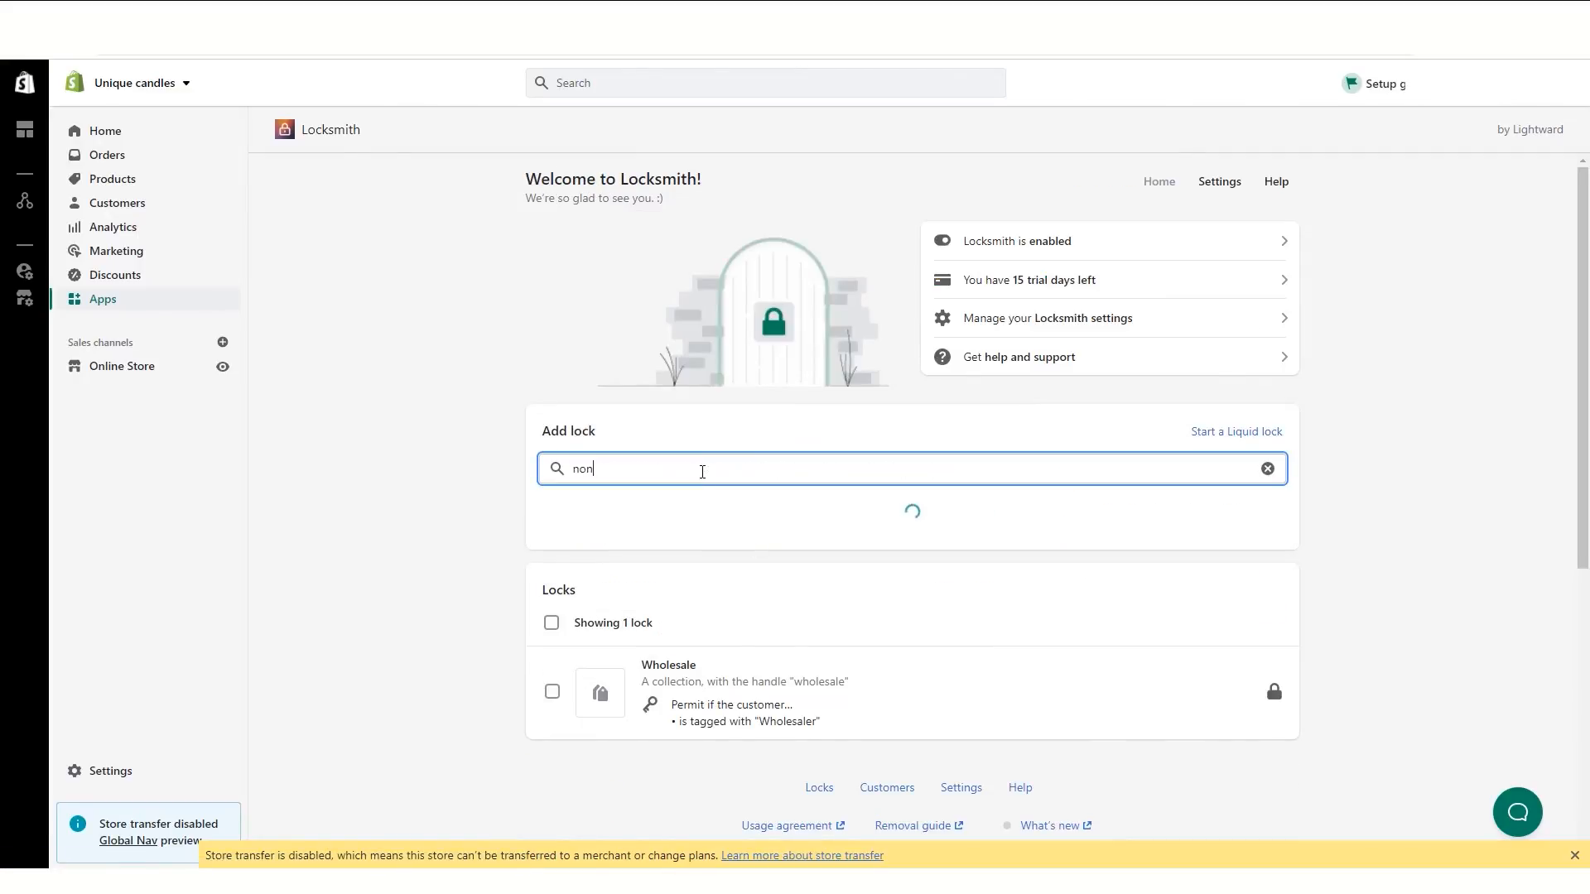
{"action": "type", "text": "n"}
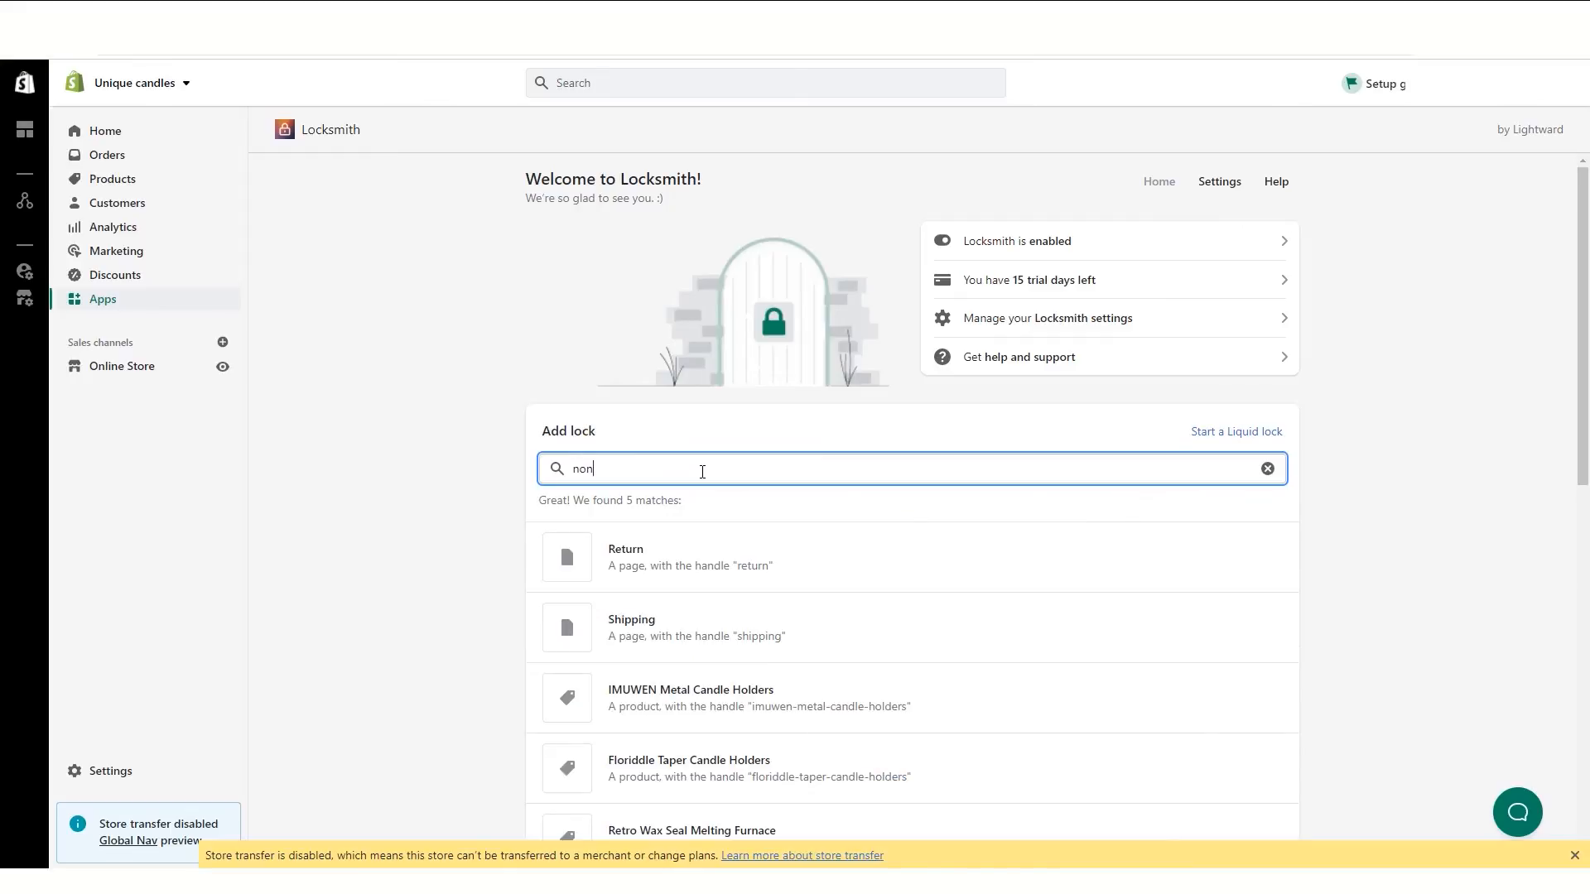
{"action": "type", "text": " whole"}
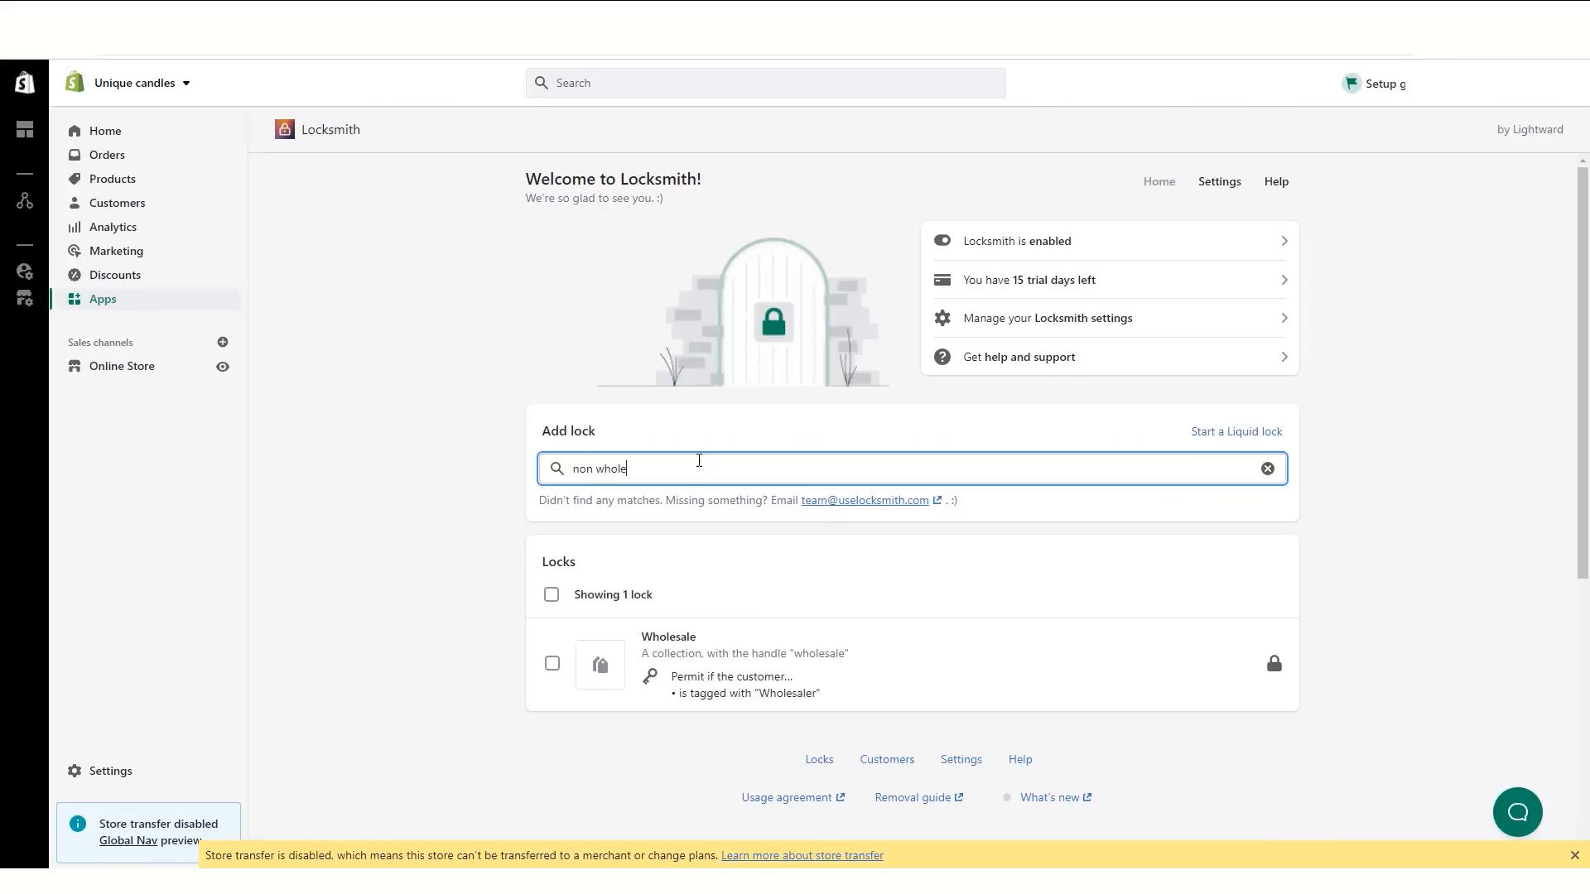
{"action": "left_click_drag", "start_coordinate": [653, 470], "coordinate": [571, 472]}
{"action": "key", "text": "BackSpace"}
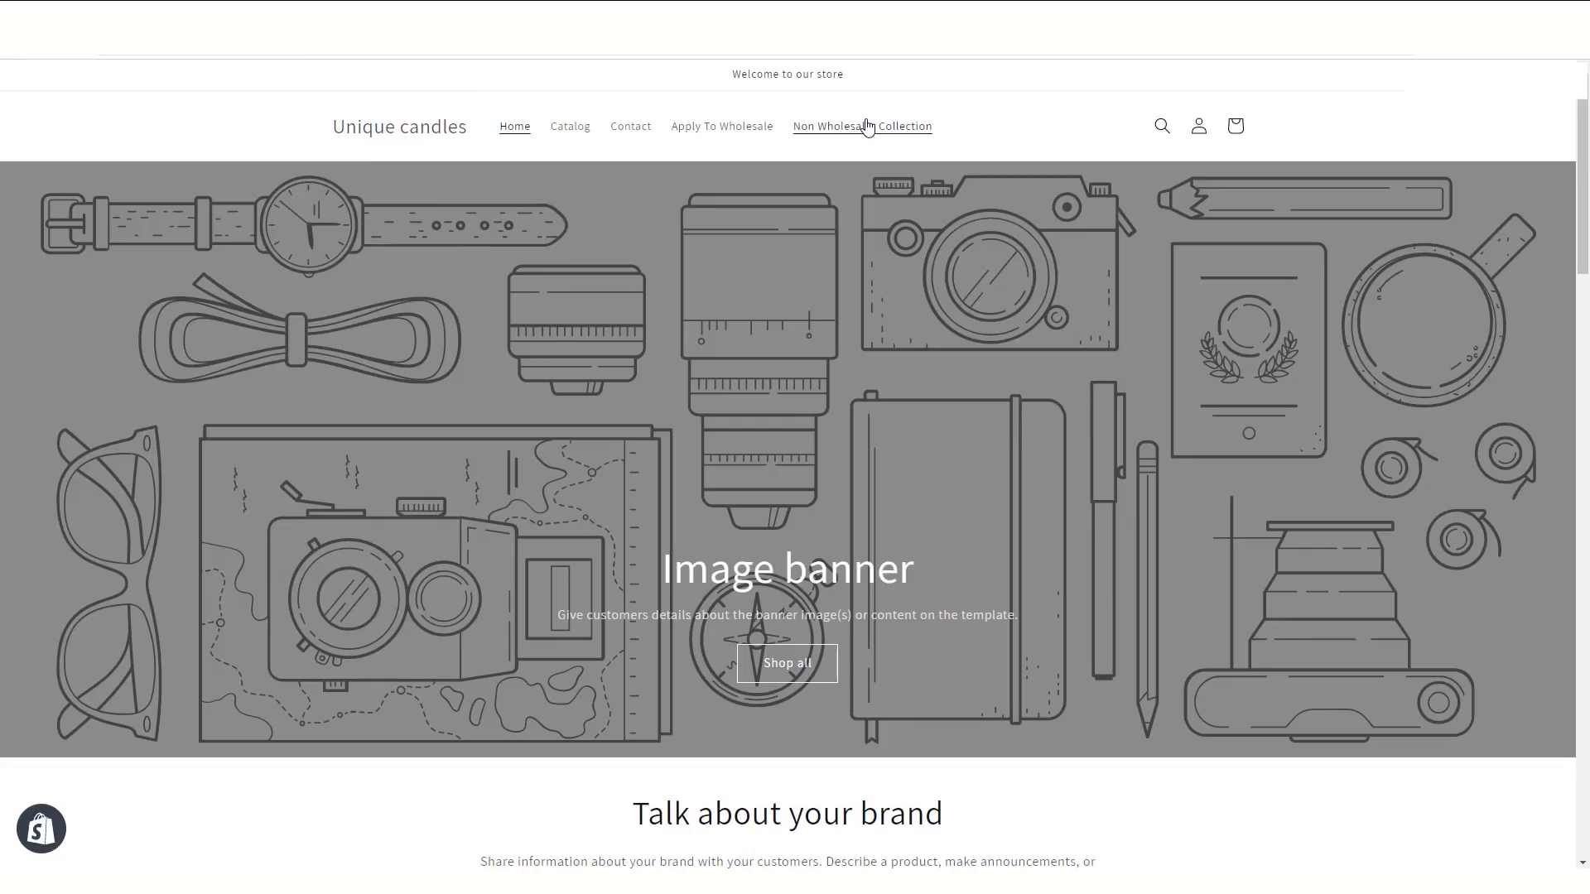
Step: Check the storefront's Non Wholesaler Collection, search Locksmith for "candles", and create a lock on the Candles 2 collection with its products protected
{"action": "left_click", "coordinate": [864, 125]}
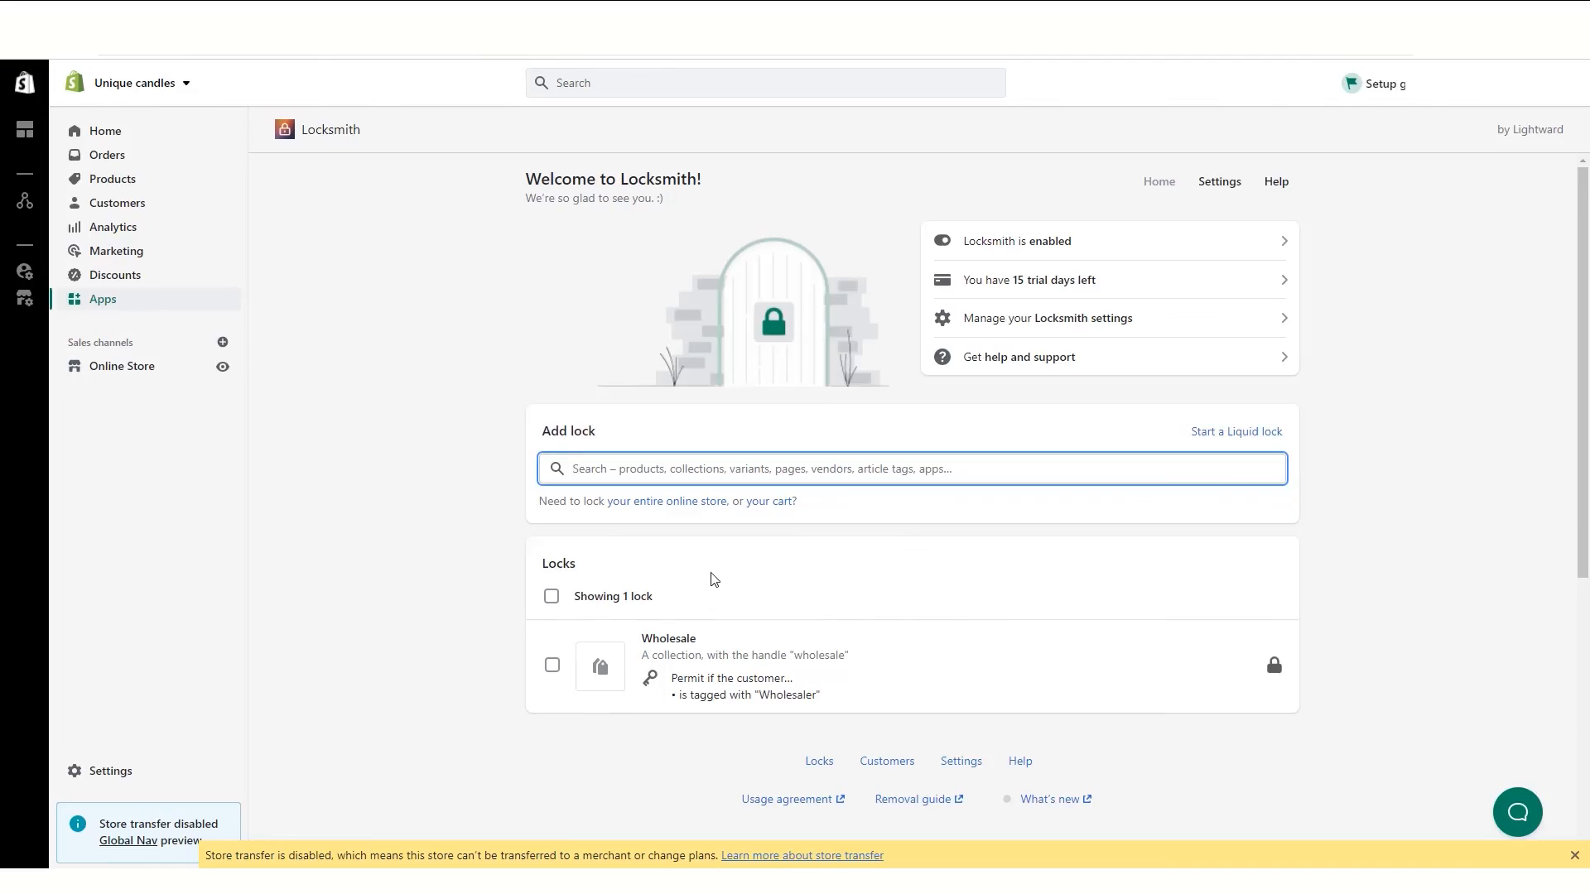
{"action": "type", "text": "v"}
{"action": "key", "text": "BackSpace"}
{"action": "type", "text": "candle"}
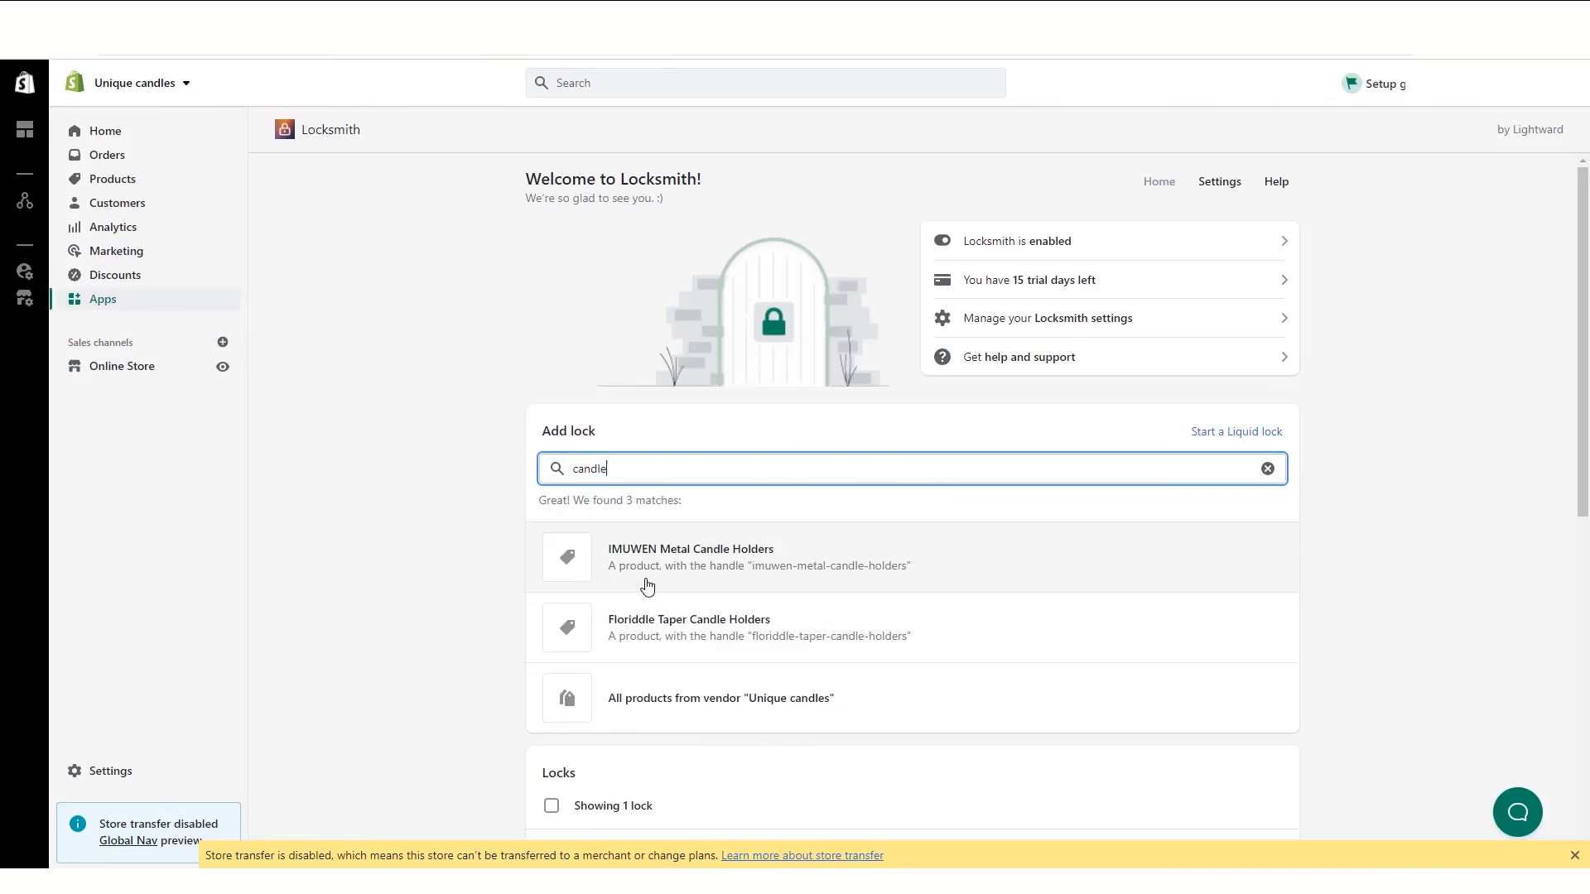
{"action": "type", "text": "s"}
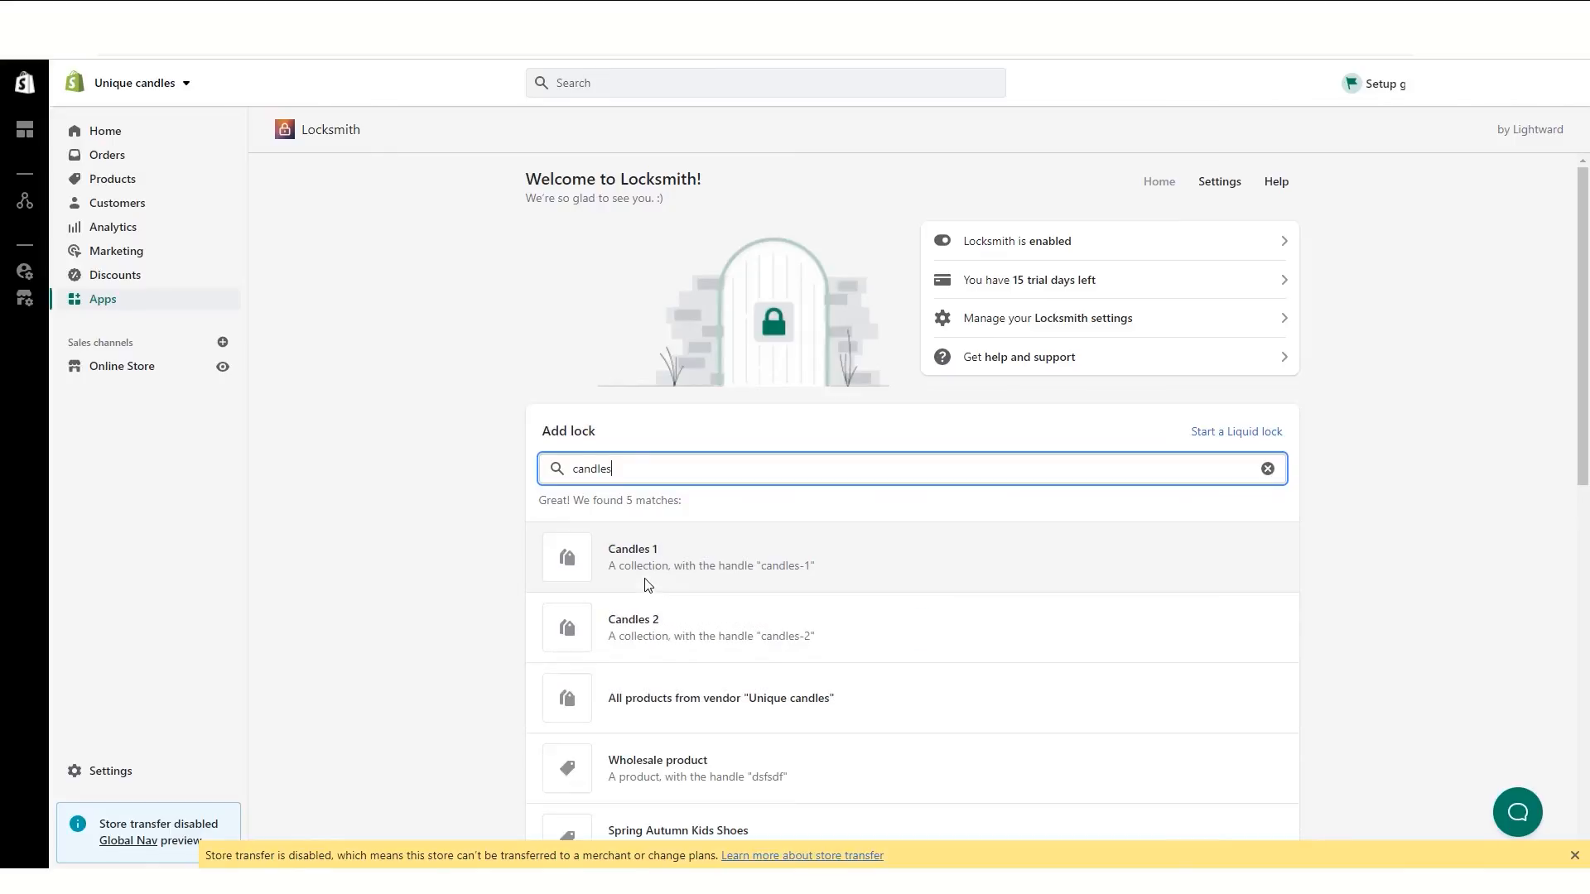
{"action": "left_click", "coordinate": [647, 619]}
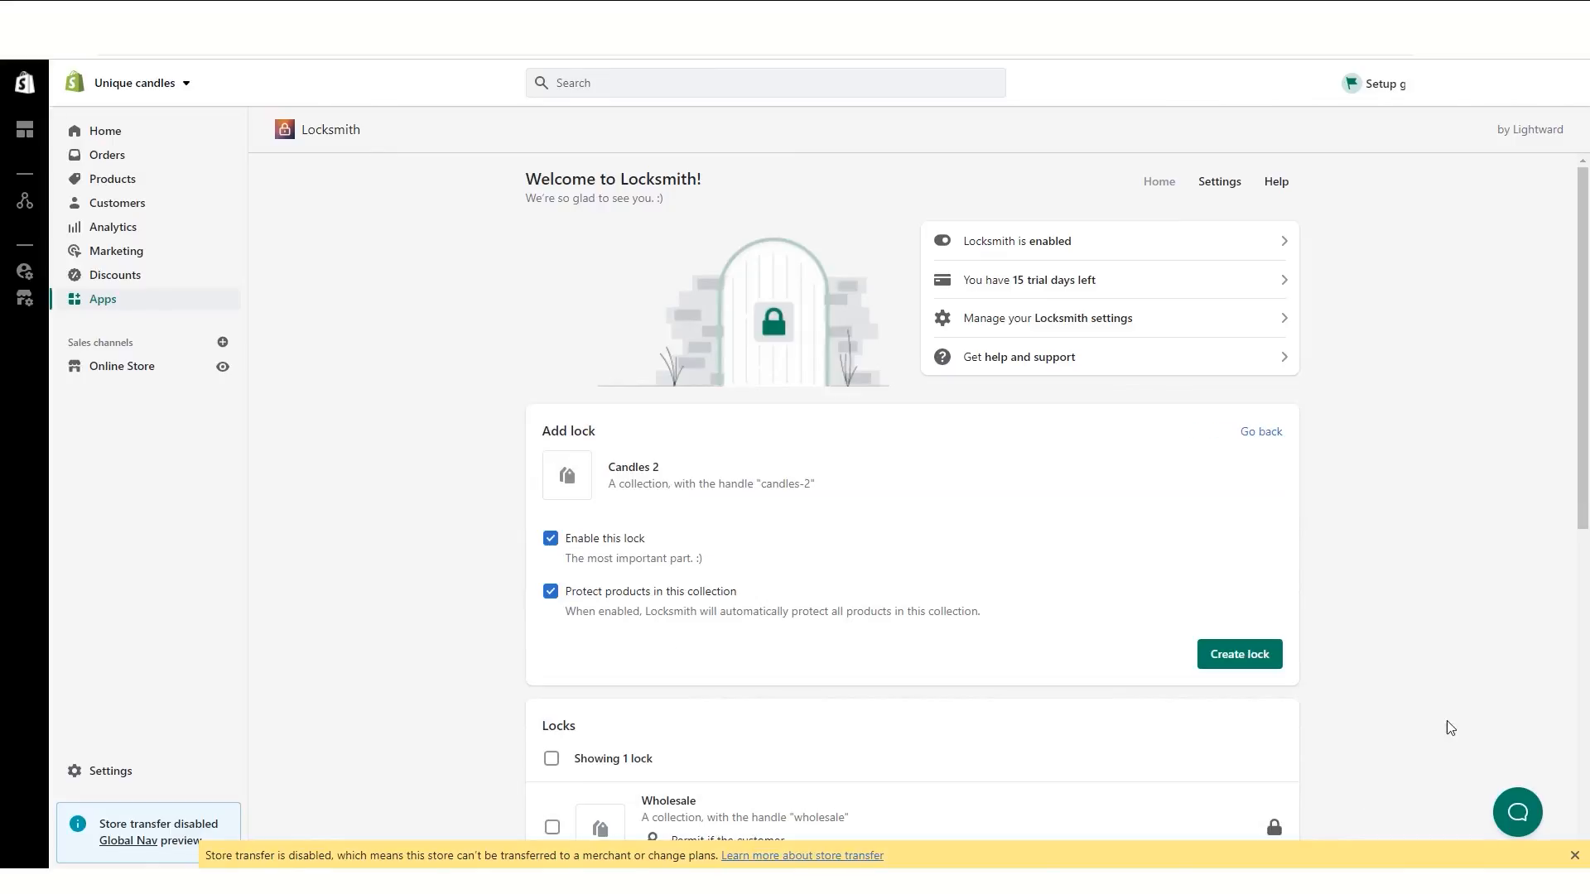
{"action": "left_click", "coordinate": [1265, 657]}
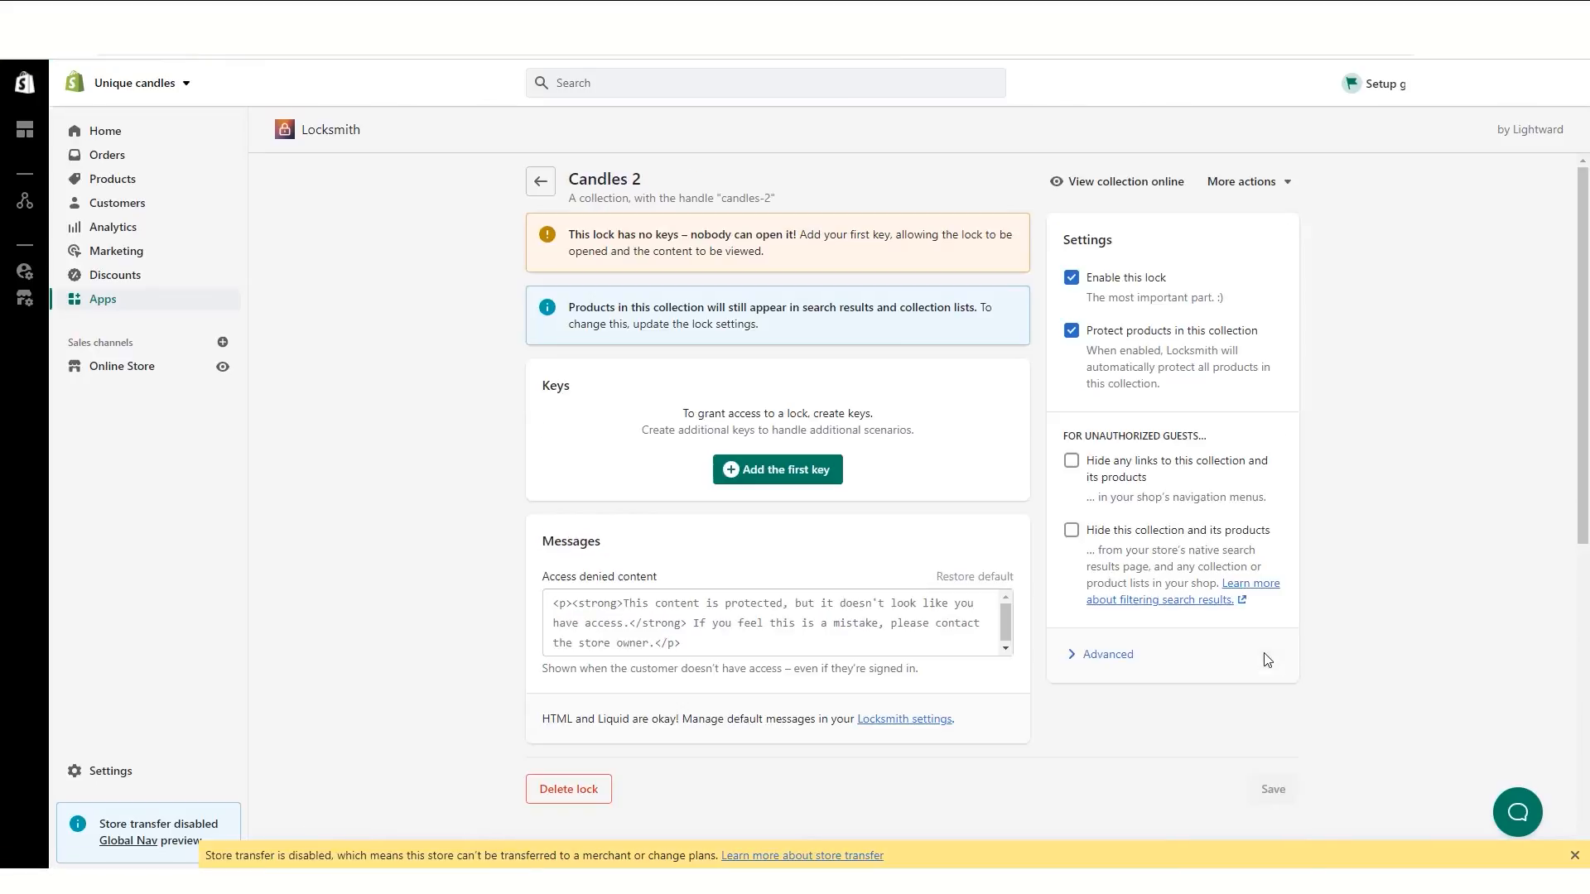
Step: Add a key to the Candles 2 lock with an inverted condition permitting customers not tagged "Wholesaler"
{"action": "left_click", "coordinate": [777, 470]}
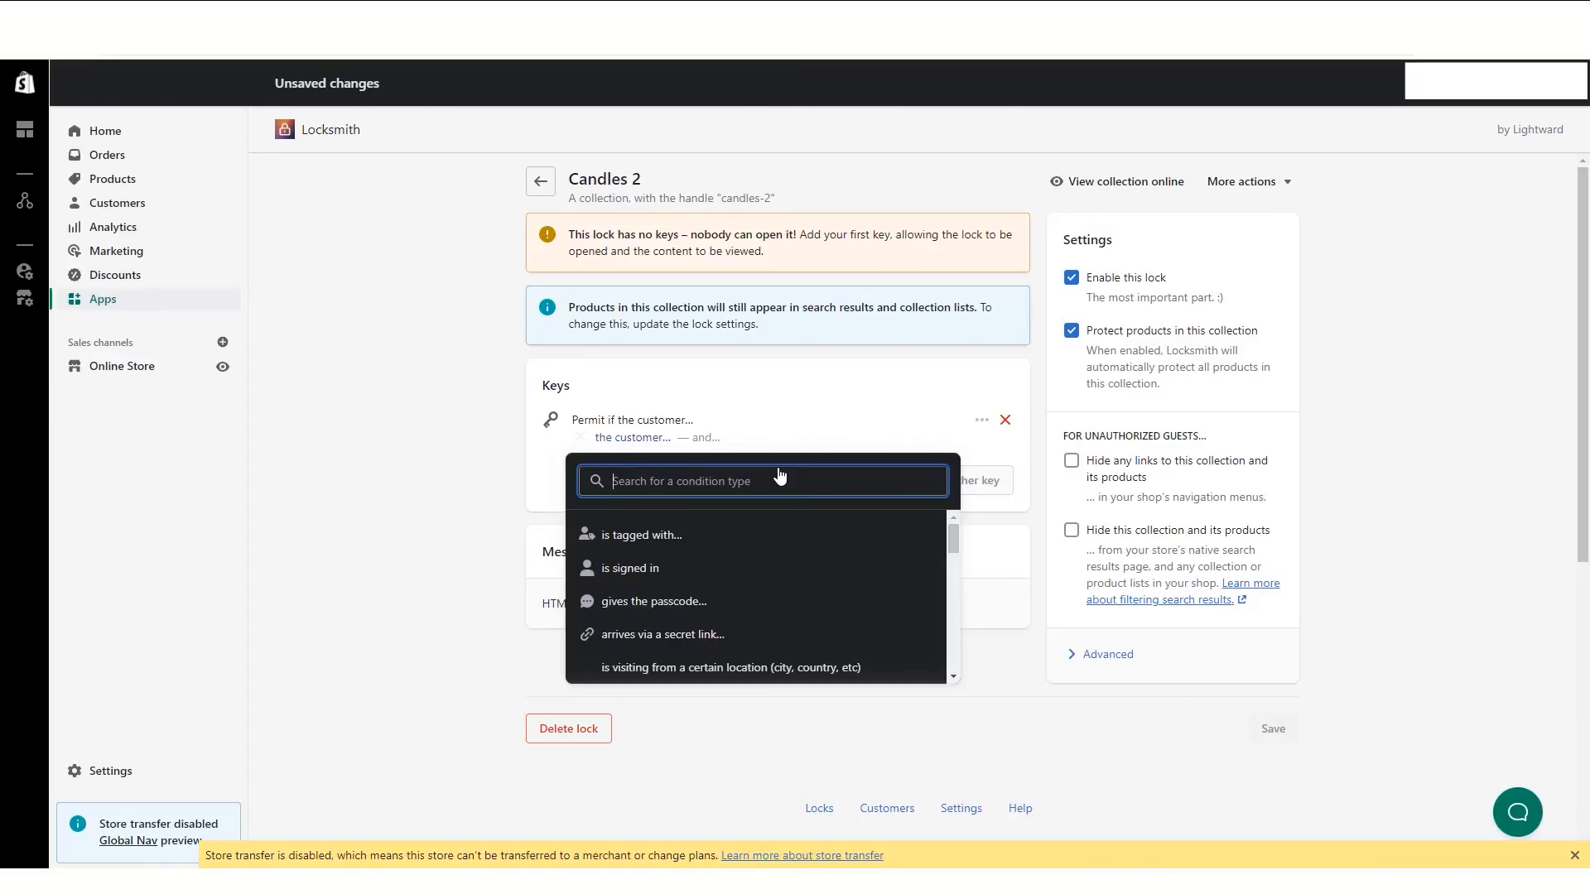
{"action": "left_click", "coordinate": [685, 536]}
{"action": "left_click", "coordinate": [675, 578]}
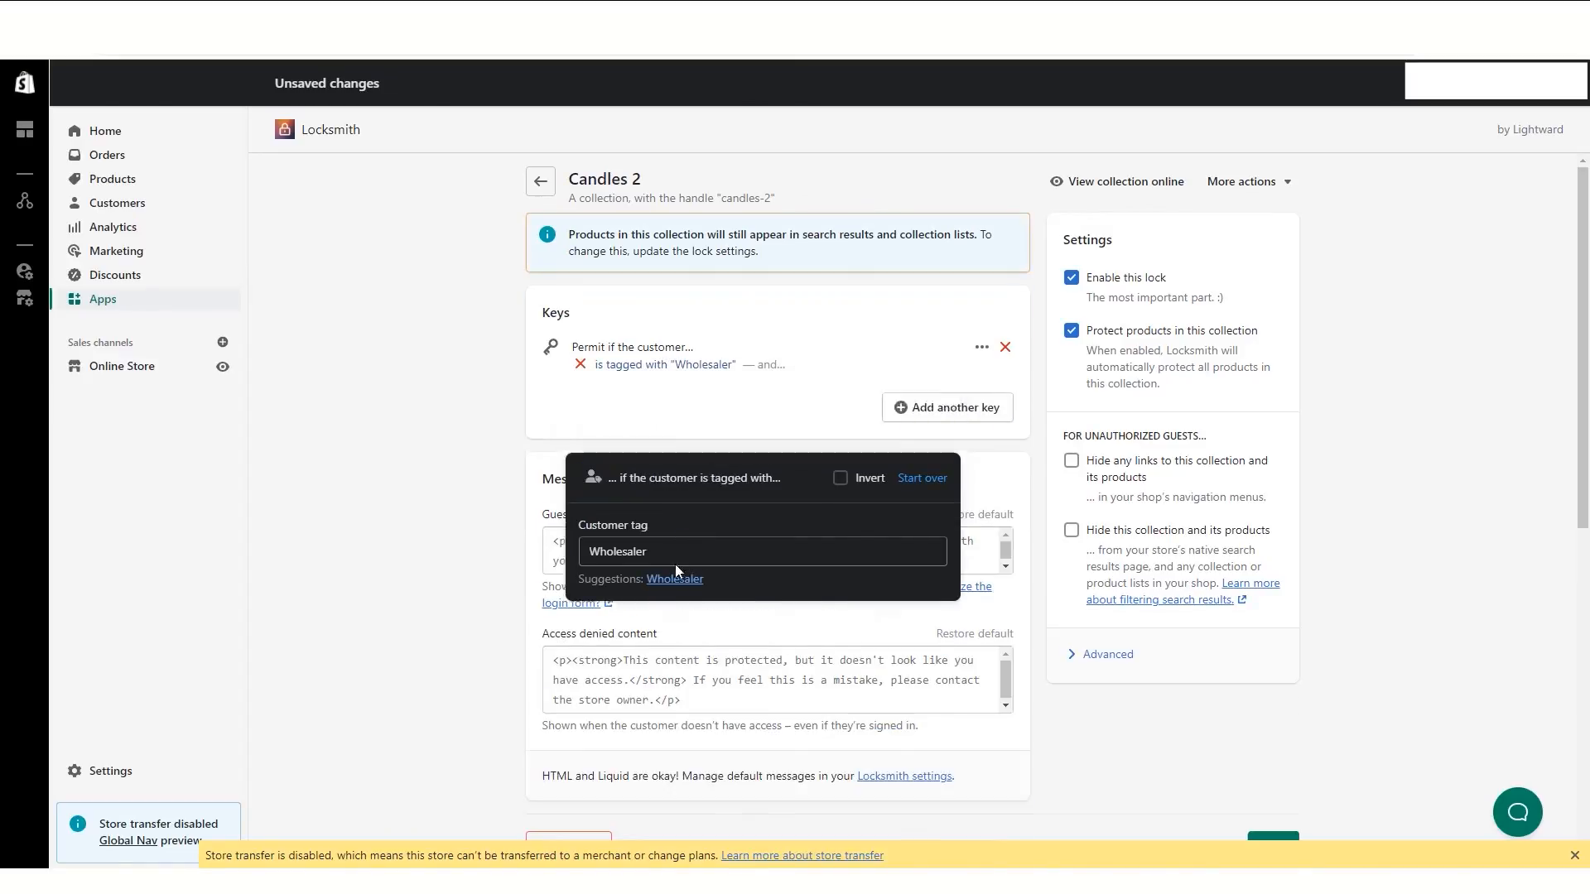
{"action": "left_click", "coordinate": [841, 407]}
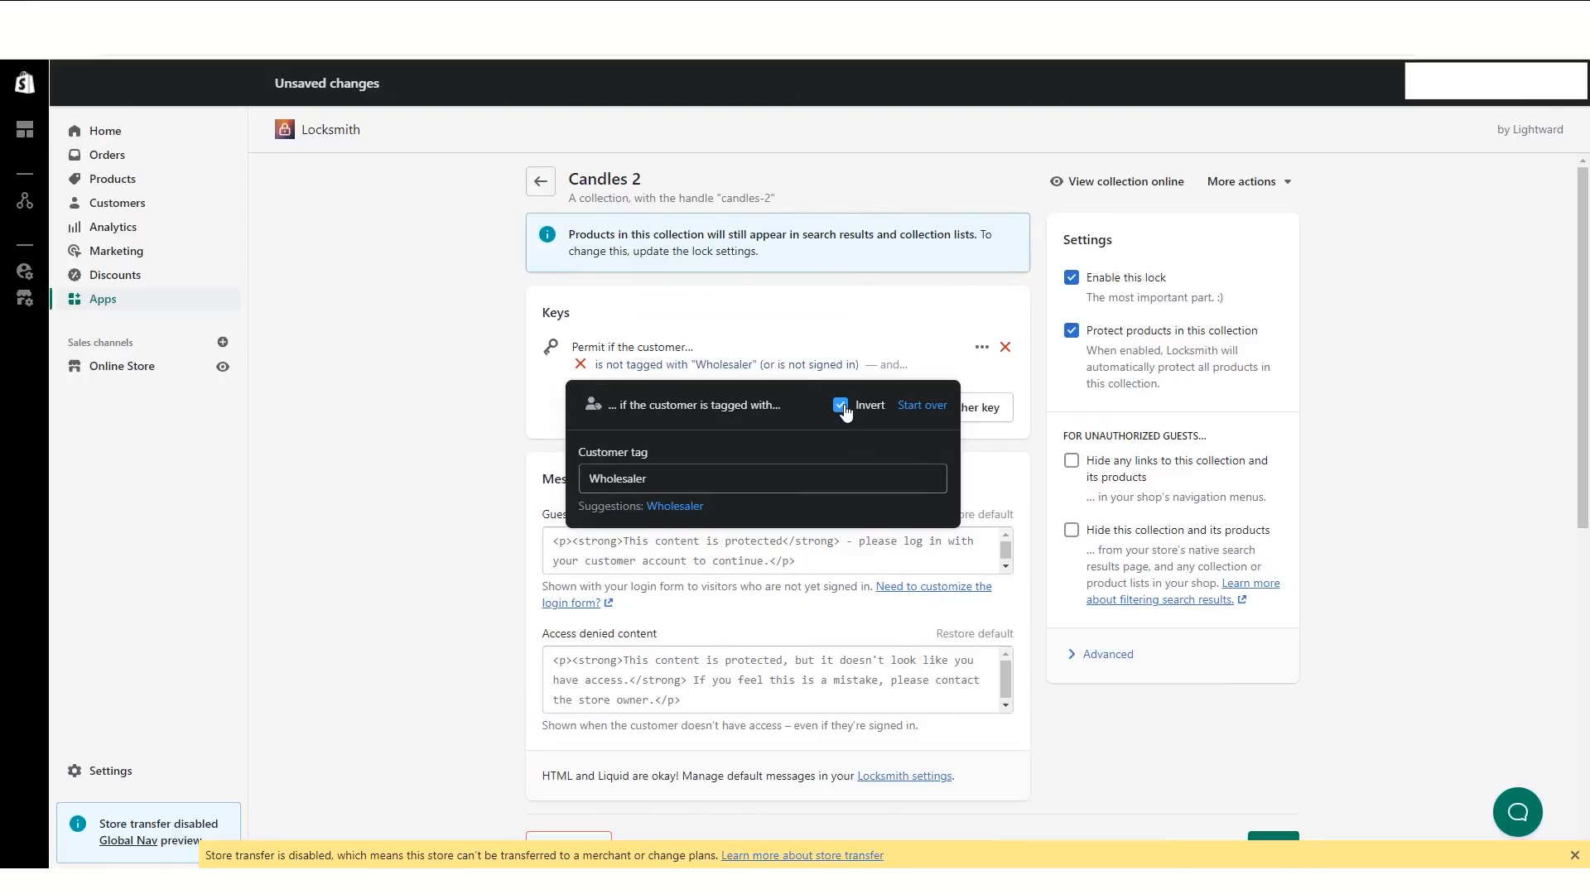
{"action": "left_click", "coordinate": [842, 406]}
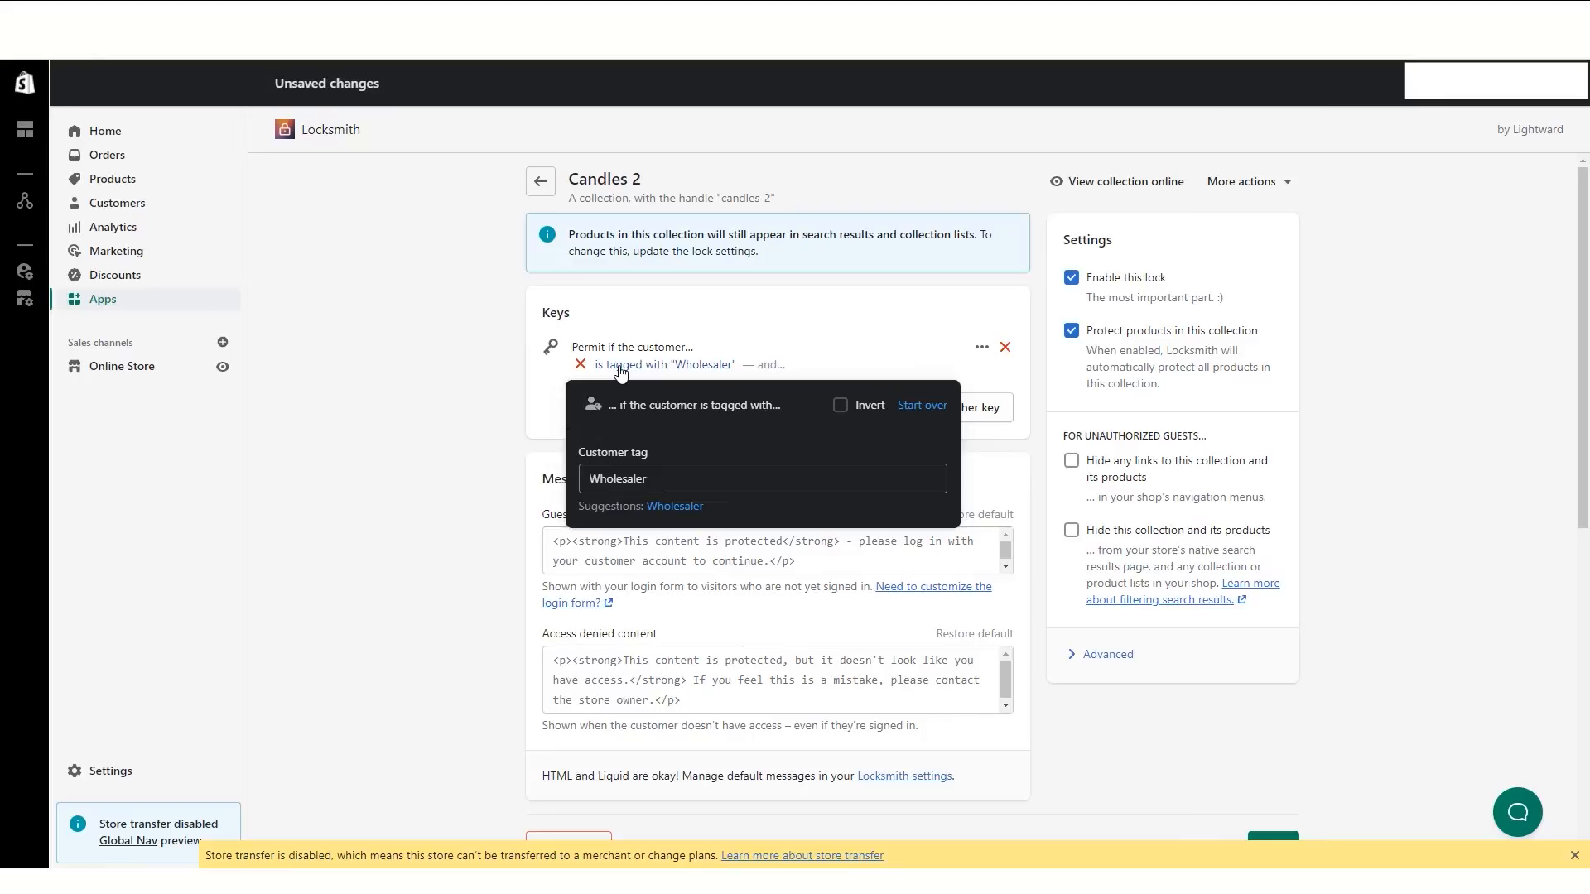
{"action": "left_click", "coordinate": [856, 415]}
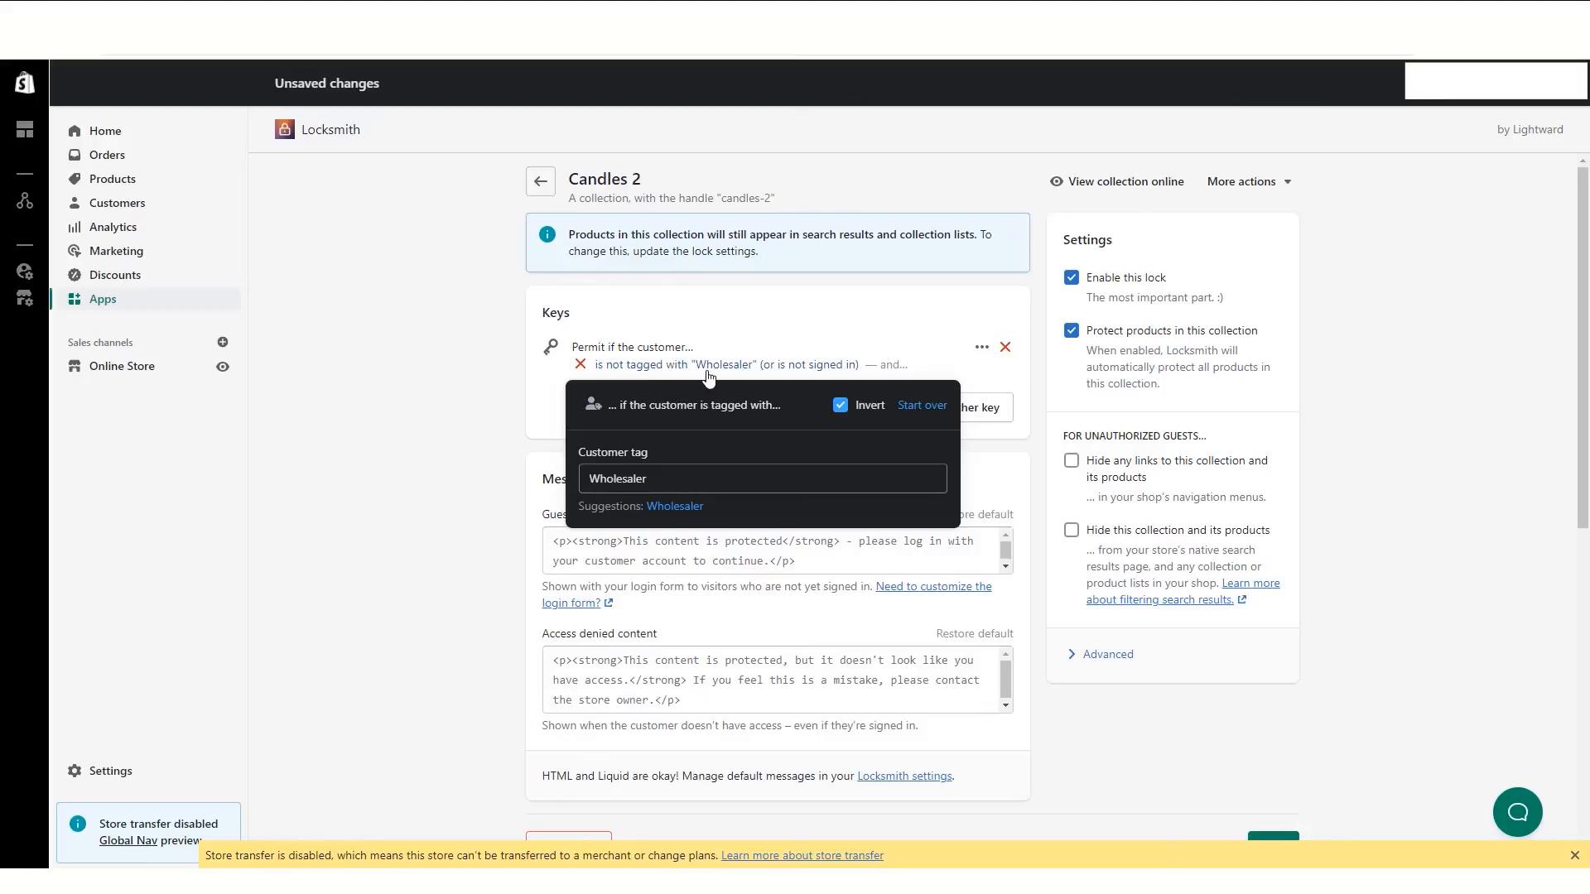
Step: Set the Candles 2 lock to hide the collection, its products and any links to them from unauthorized guests, and save
{"action": "left_click", "coordinate": [1072, 461]}
{"action": "left_click", "coordinate": [1072, 531]}
{"action": "scroll", "coordinate": [1267, 579], "scroll_direction": "down", "scroll_amount": 3}
{"action": "left_click", "coordinate": [1278, 534]}
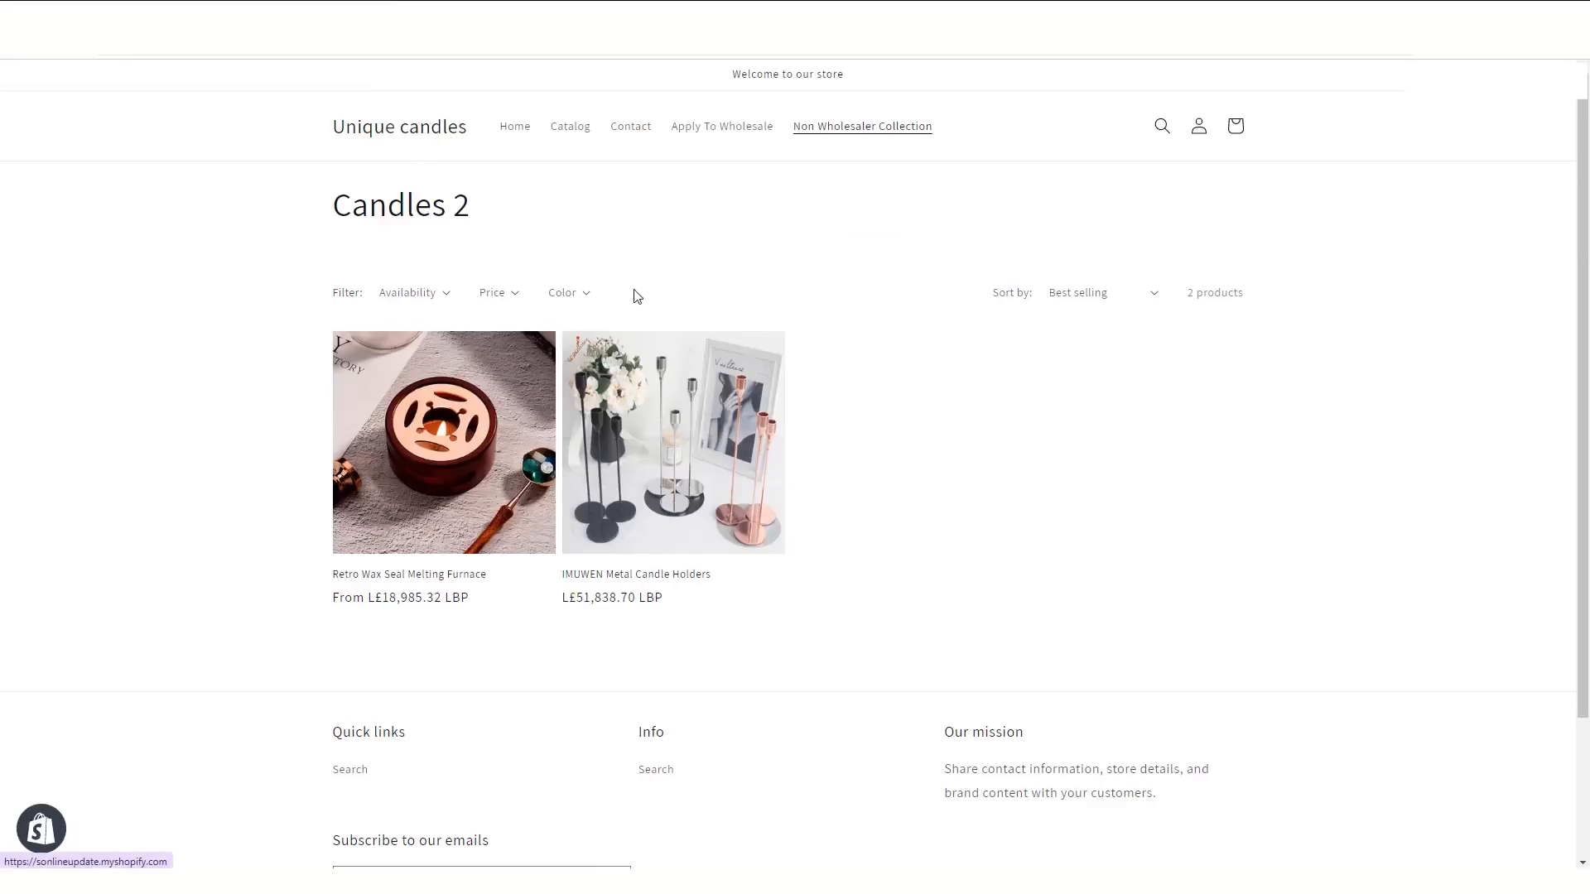
Step: Test the Candles 2 lock on the storefront as a guest and as the signed-in wholesale customer, including the Apply To Wholesale link
{"action": "left_click", "coordinate": [670, 439]}
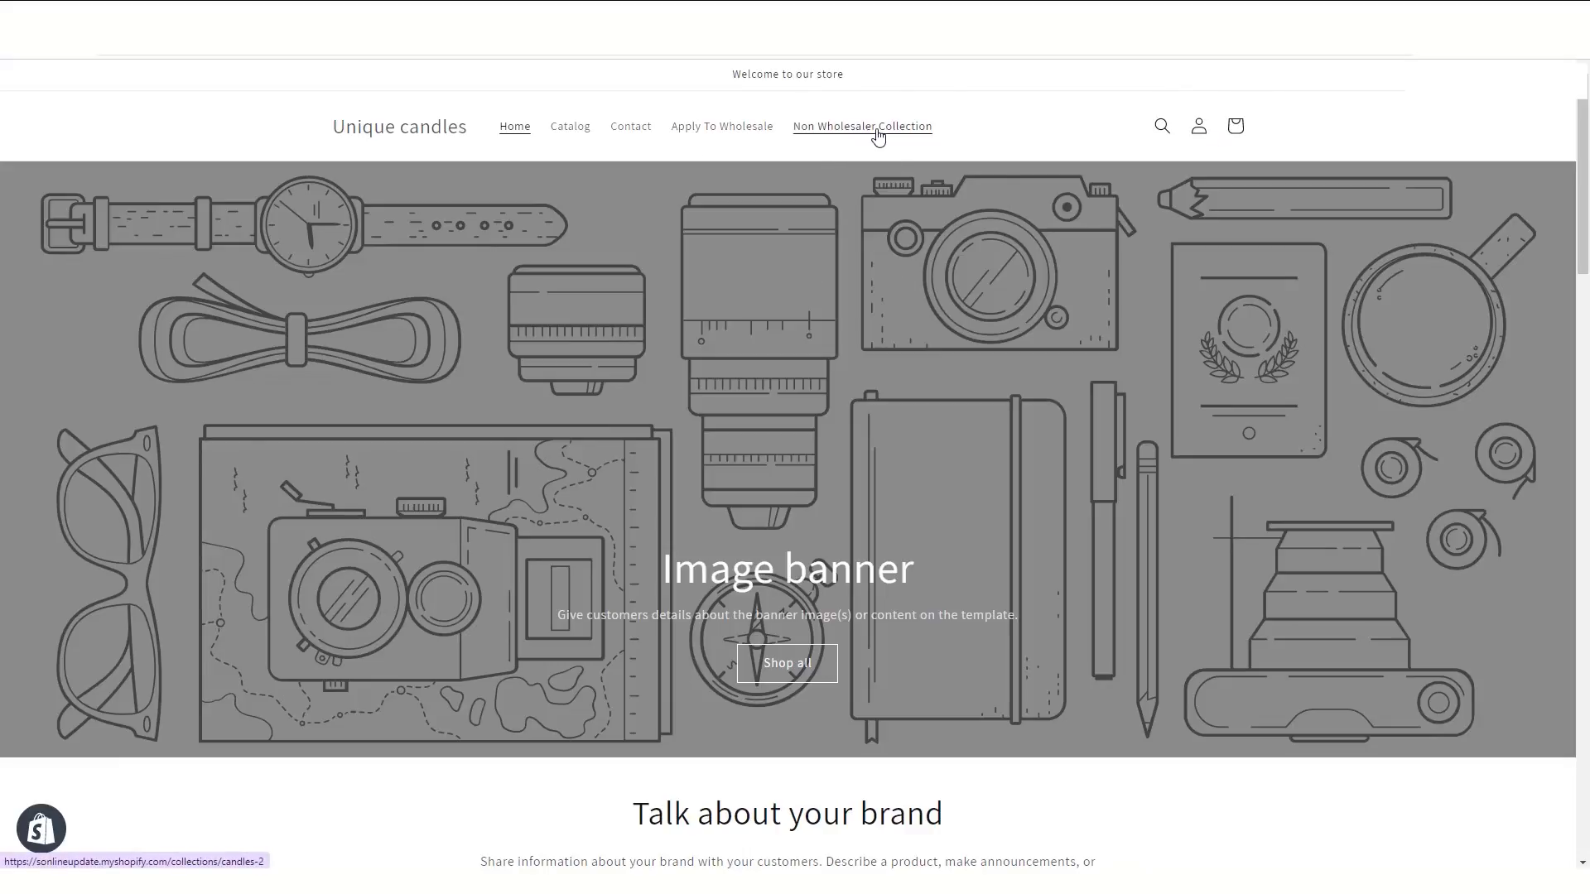
{"action": "left_click", "coordinate": [1201, 129]}
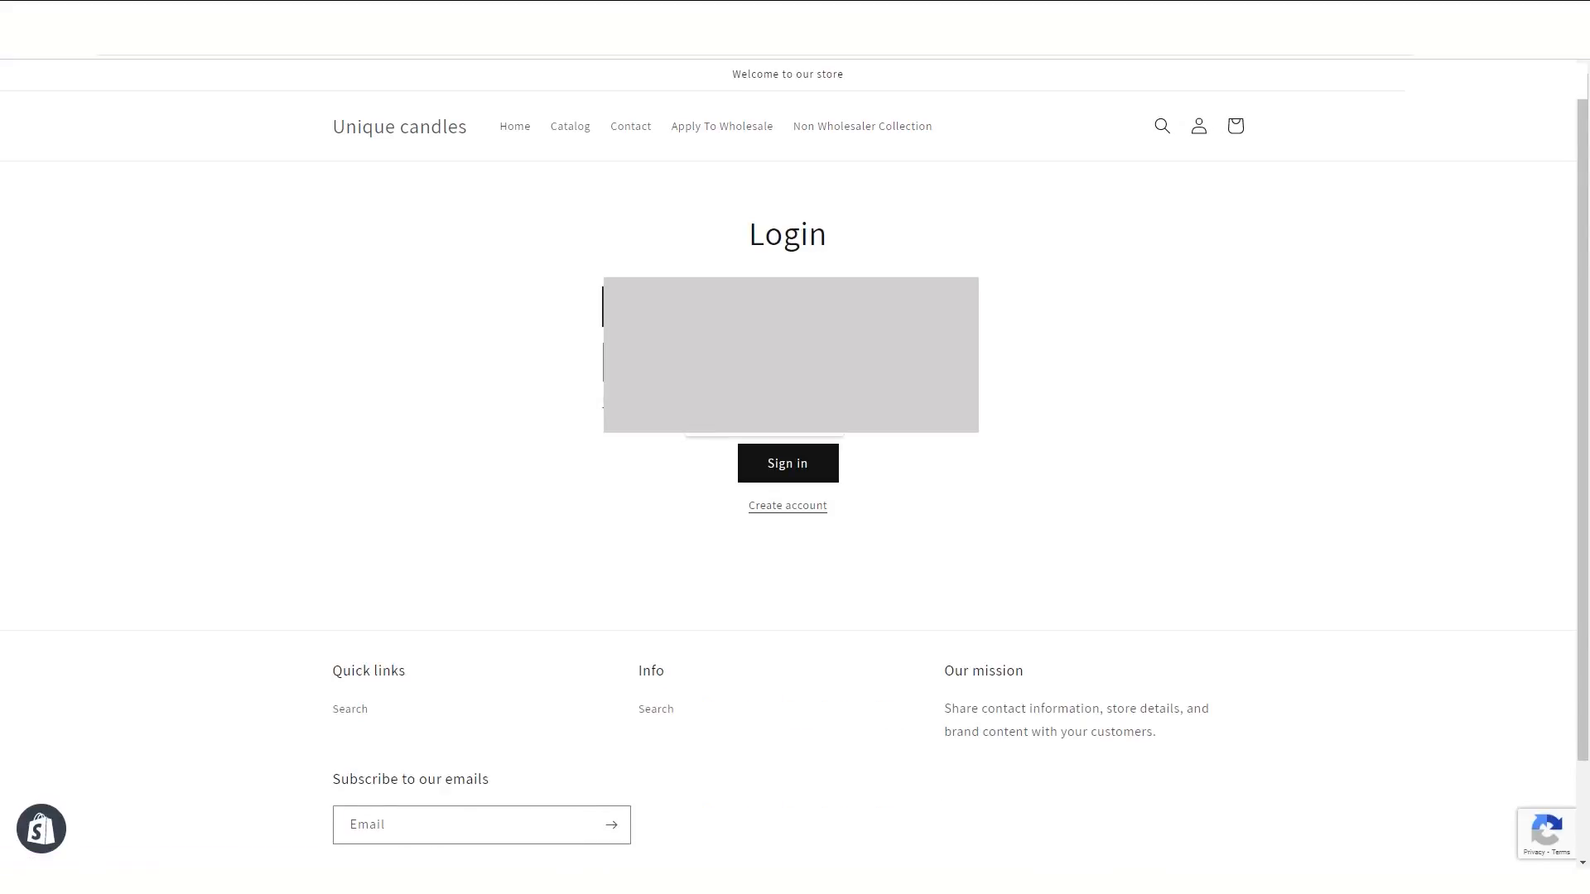
{"action": "left_click", "coordinate": [782, 468]}
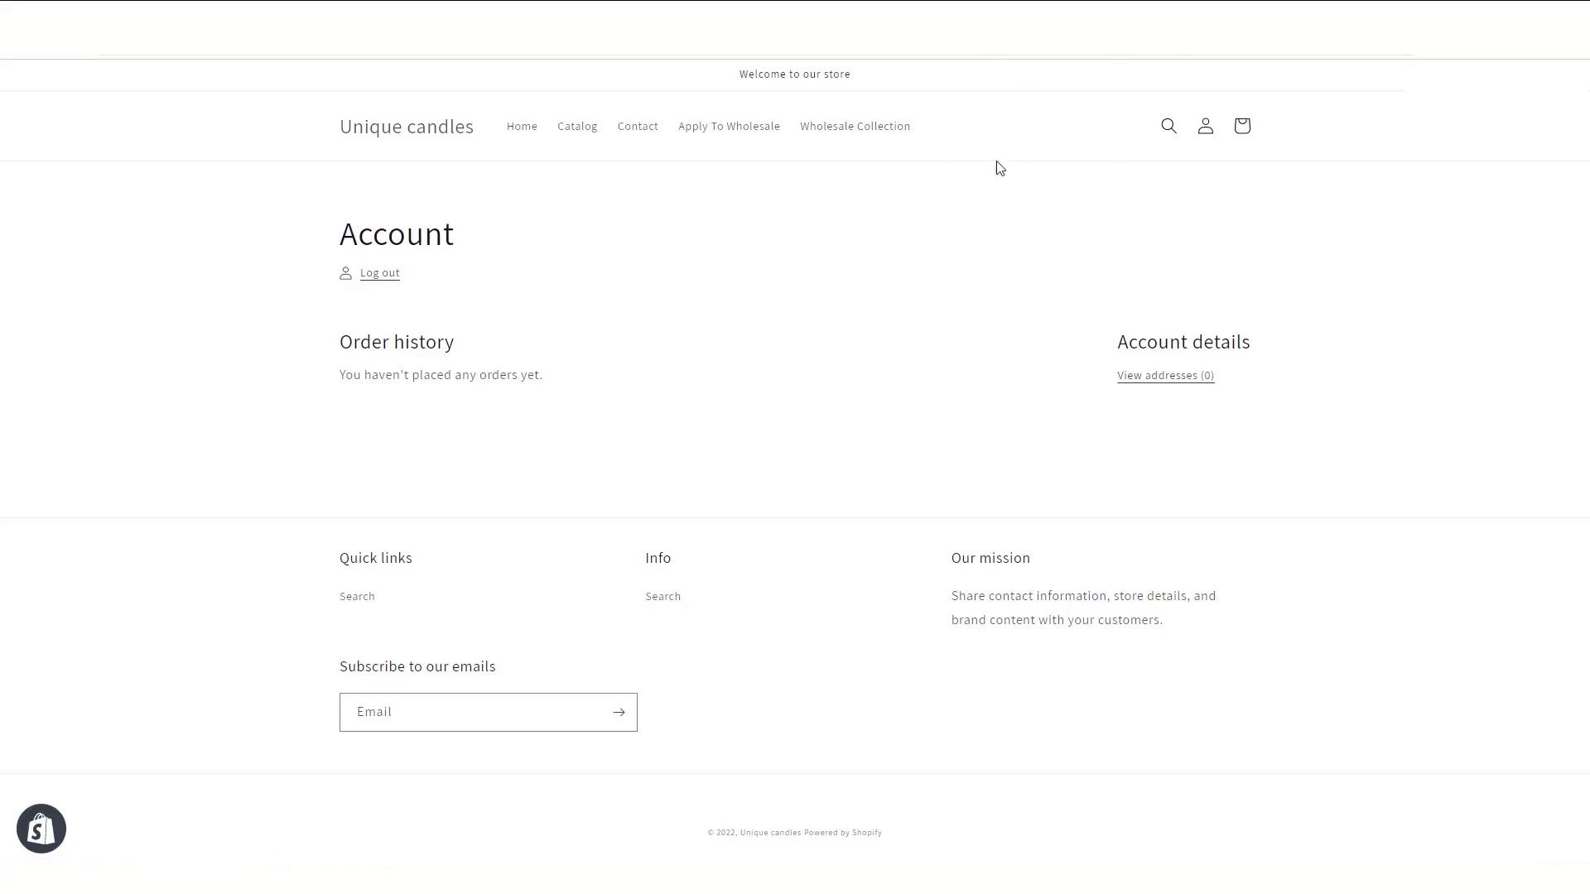
{"action": "left_click", "coordinate": [714, 129]}
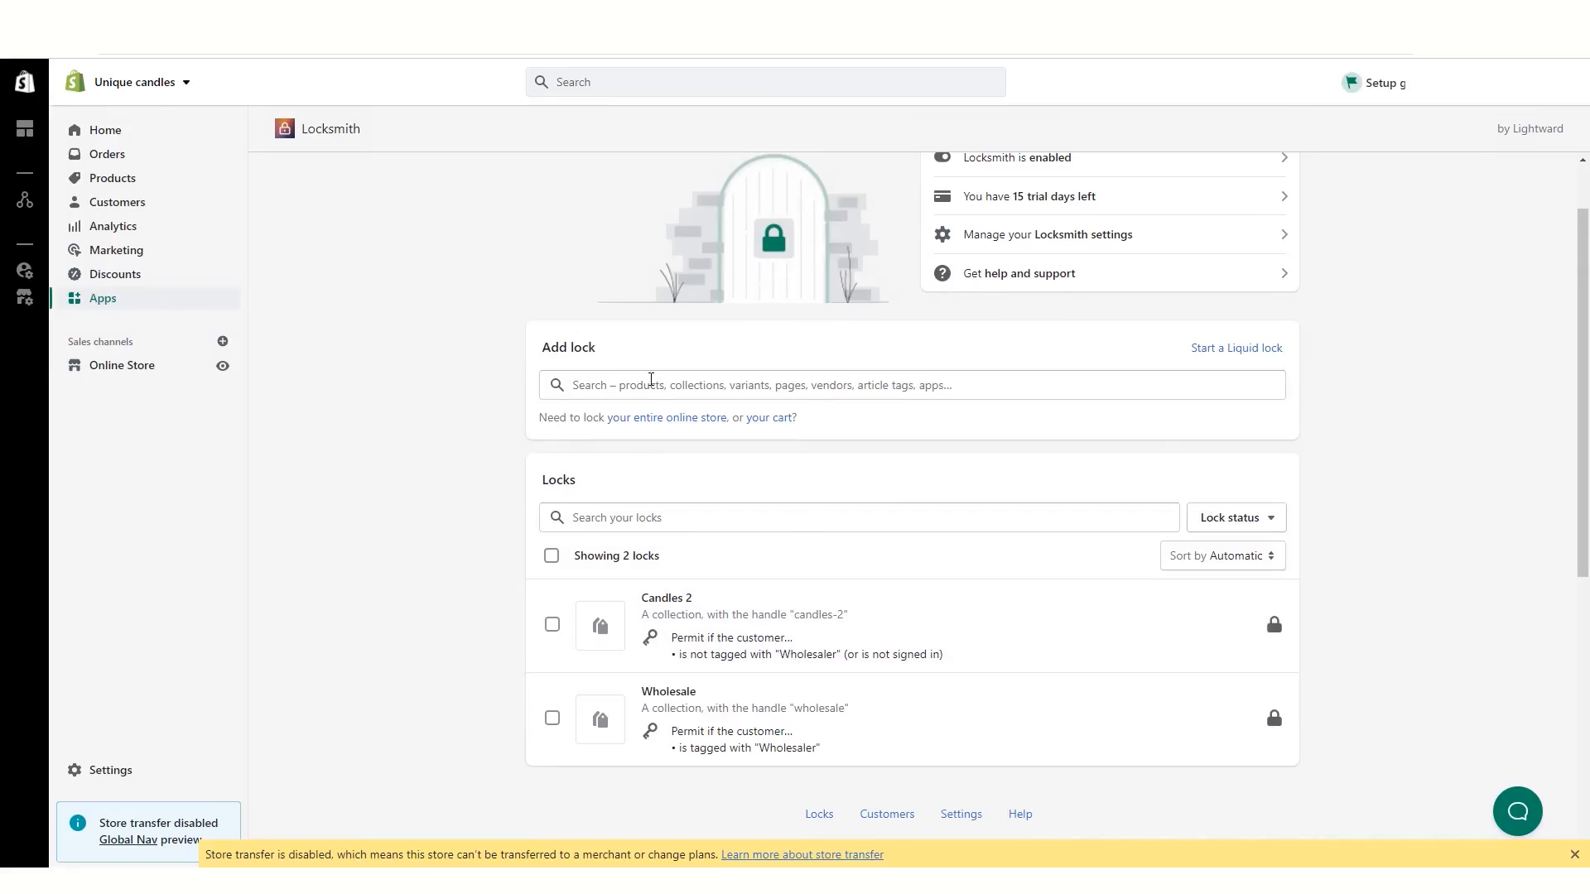
Step: Search Locksmith for "wholesale" and create an enabled lock on the Wholesale page
{"action": "left_click", "coordinate": [642, 386]}
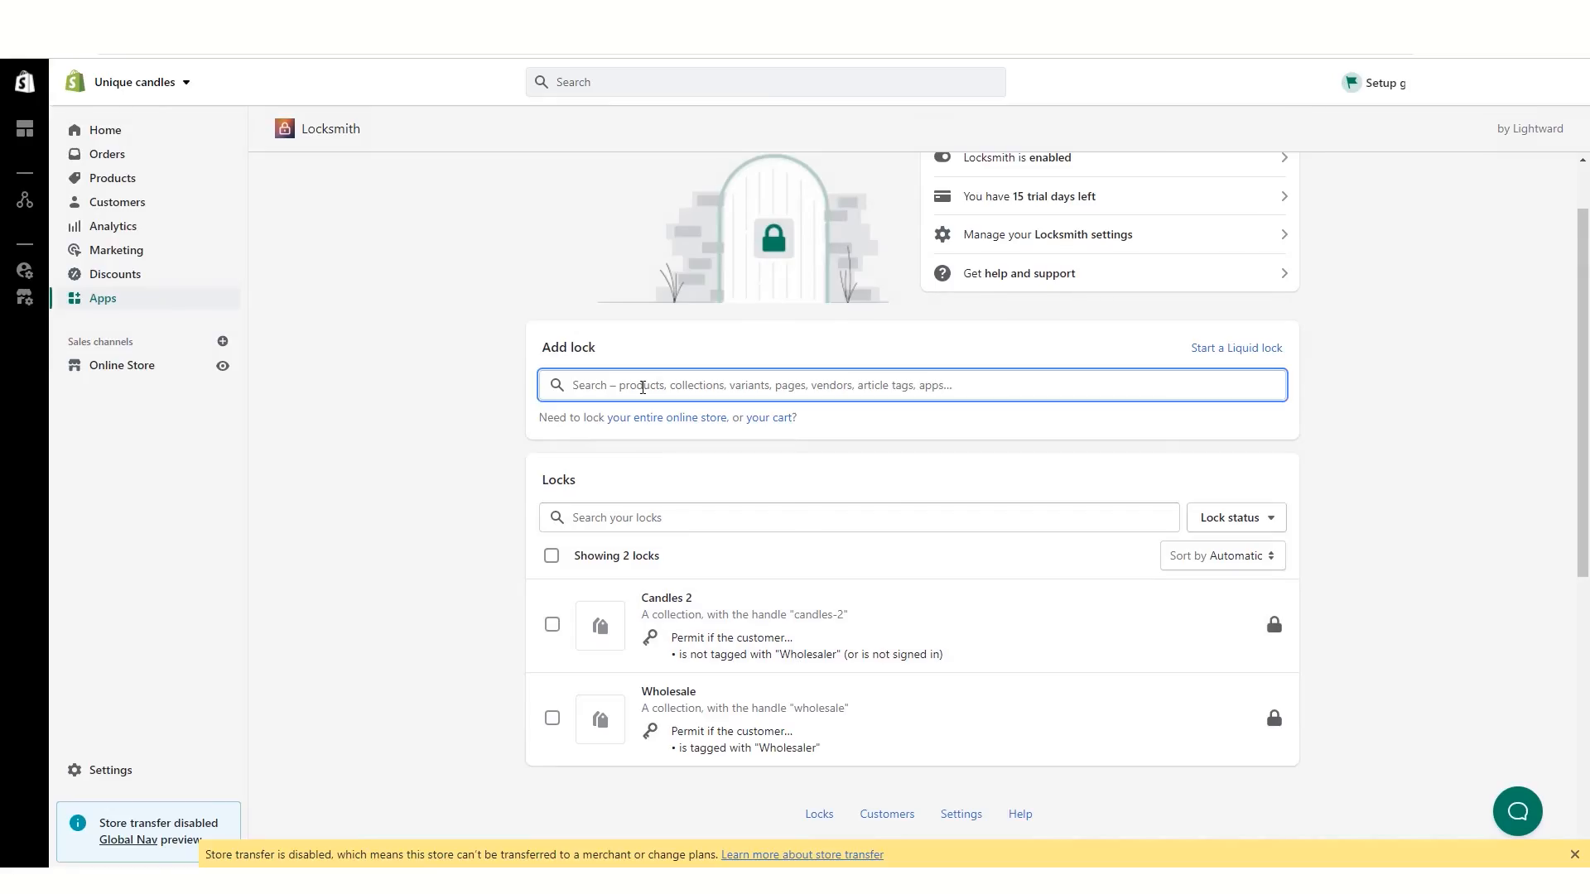
{"action": "type", "text": "whole"}
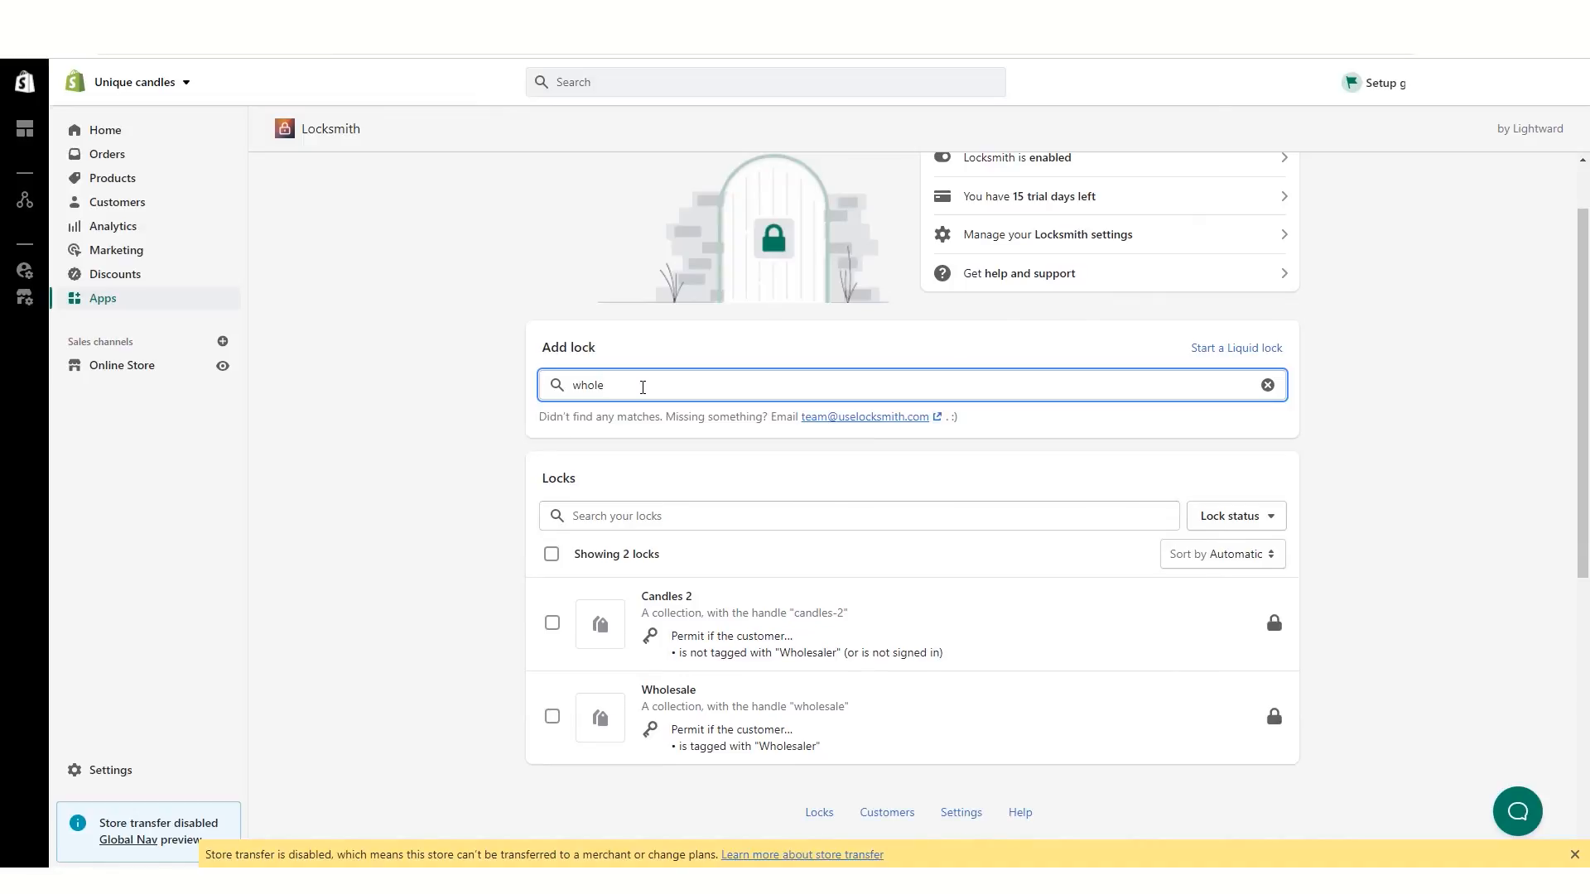
{"action": "type", "text": "sale"}
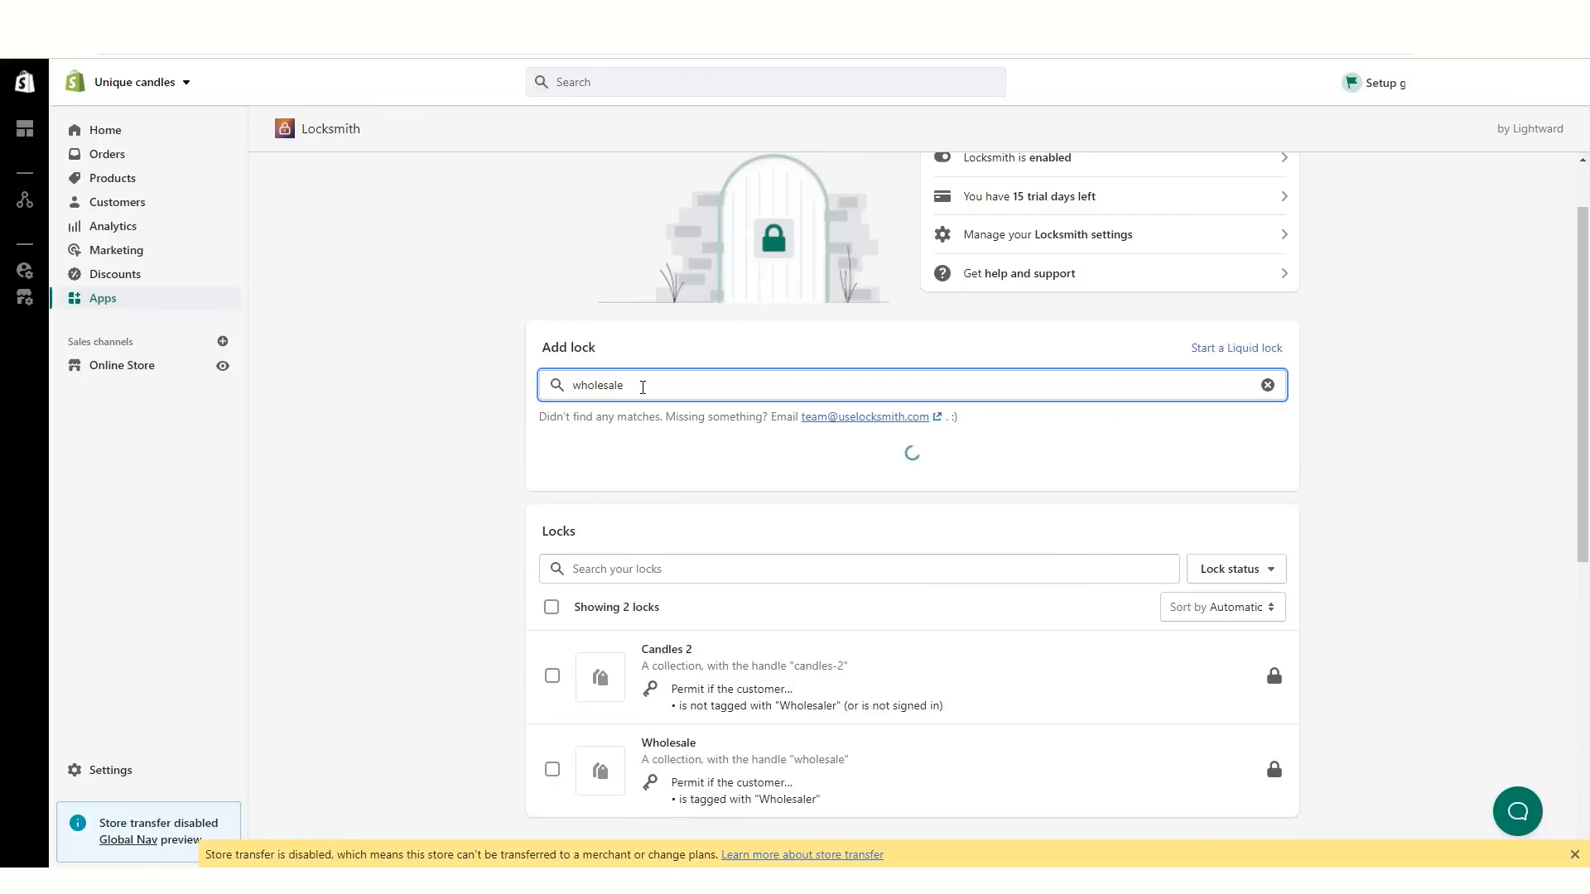
{"action": "left_click", "coordinate": [649, 504]}
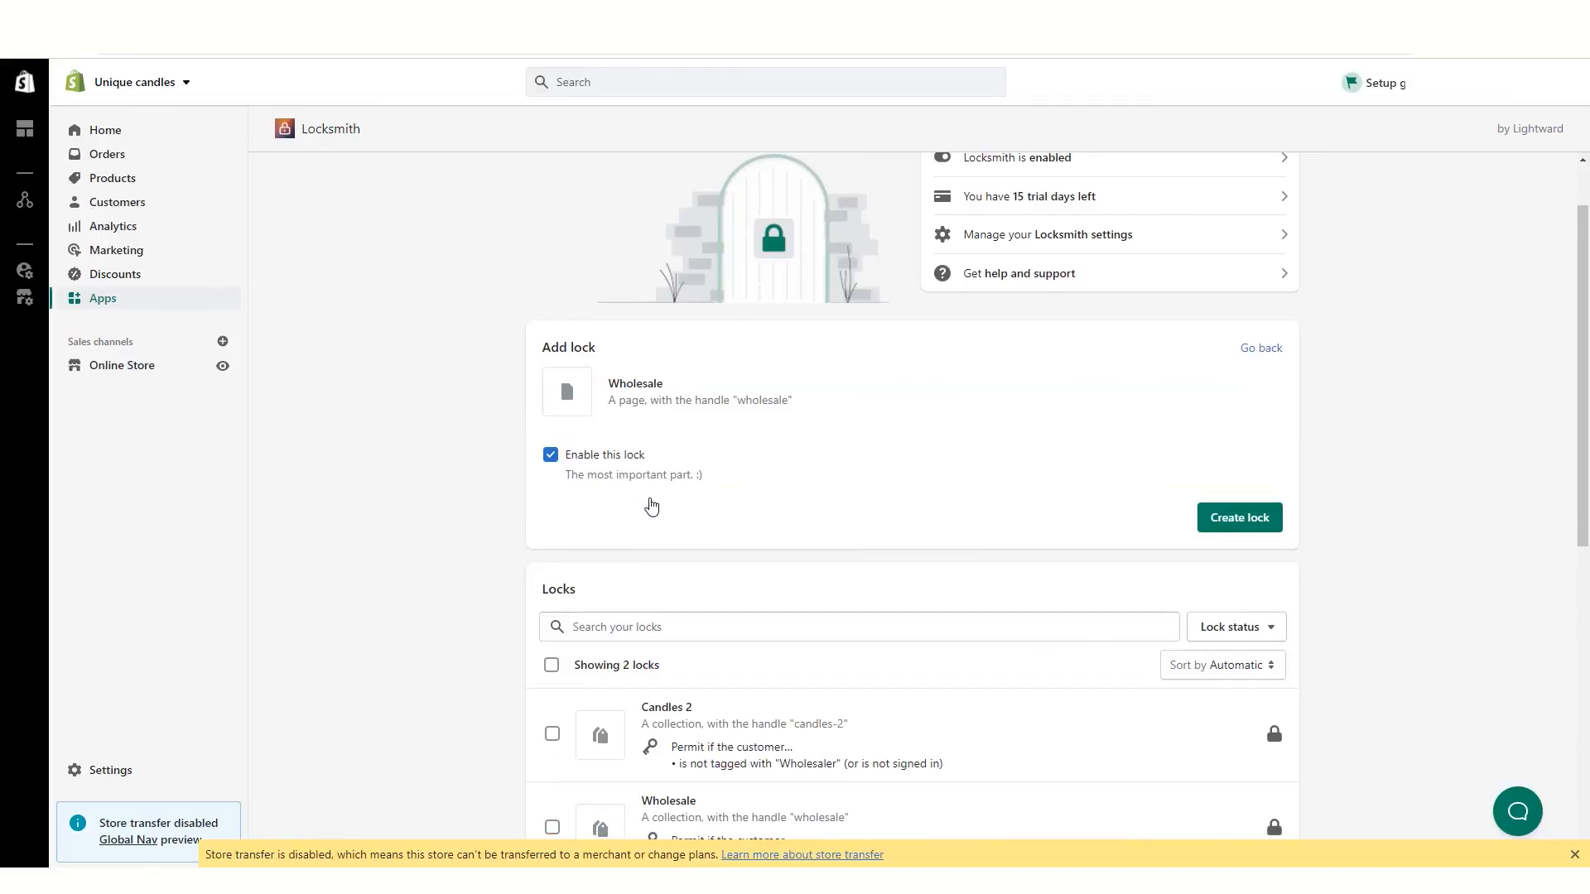
{"action": "left_click", "coordinate": [1237, 519]}
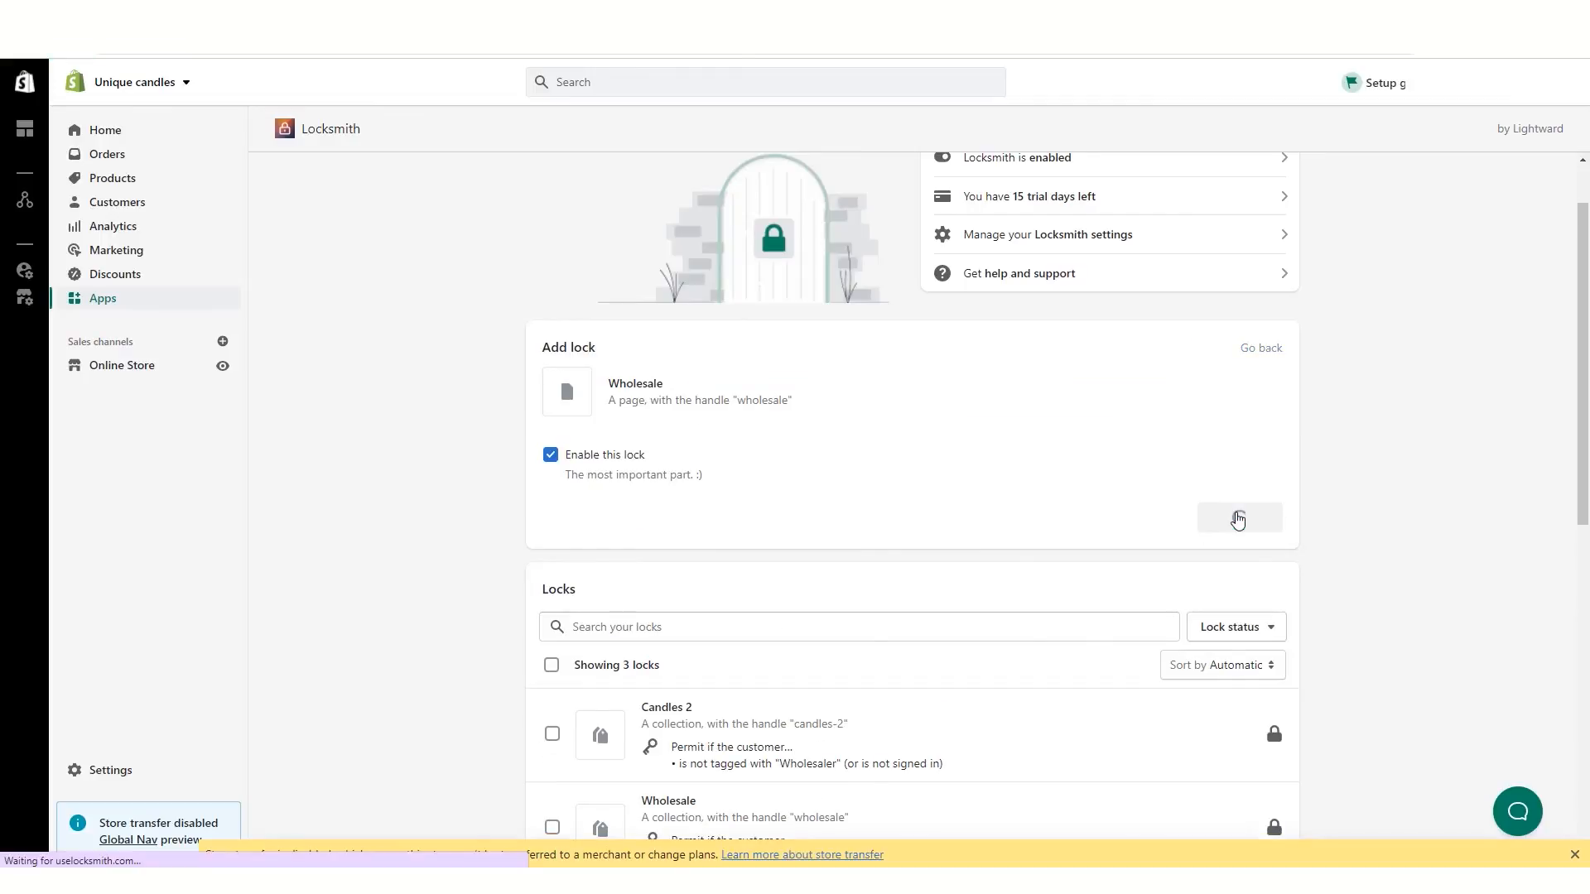
Step: Add a key to the Wholesale page lock with an inverted condition permitting customers not tagged "Wholesaler"
{"action": "left_click", "coordinate": [778, 395]}
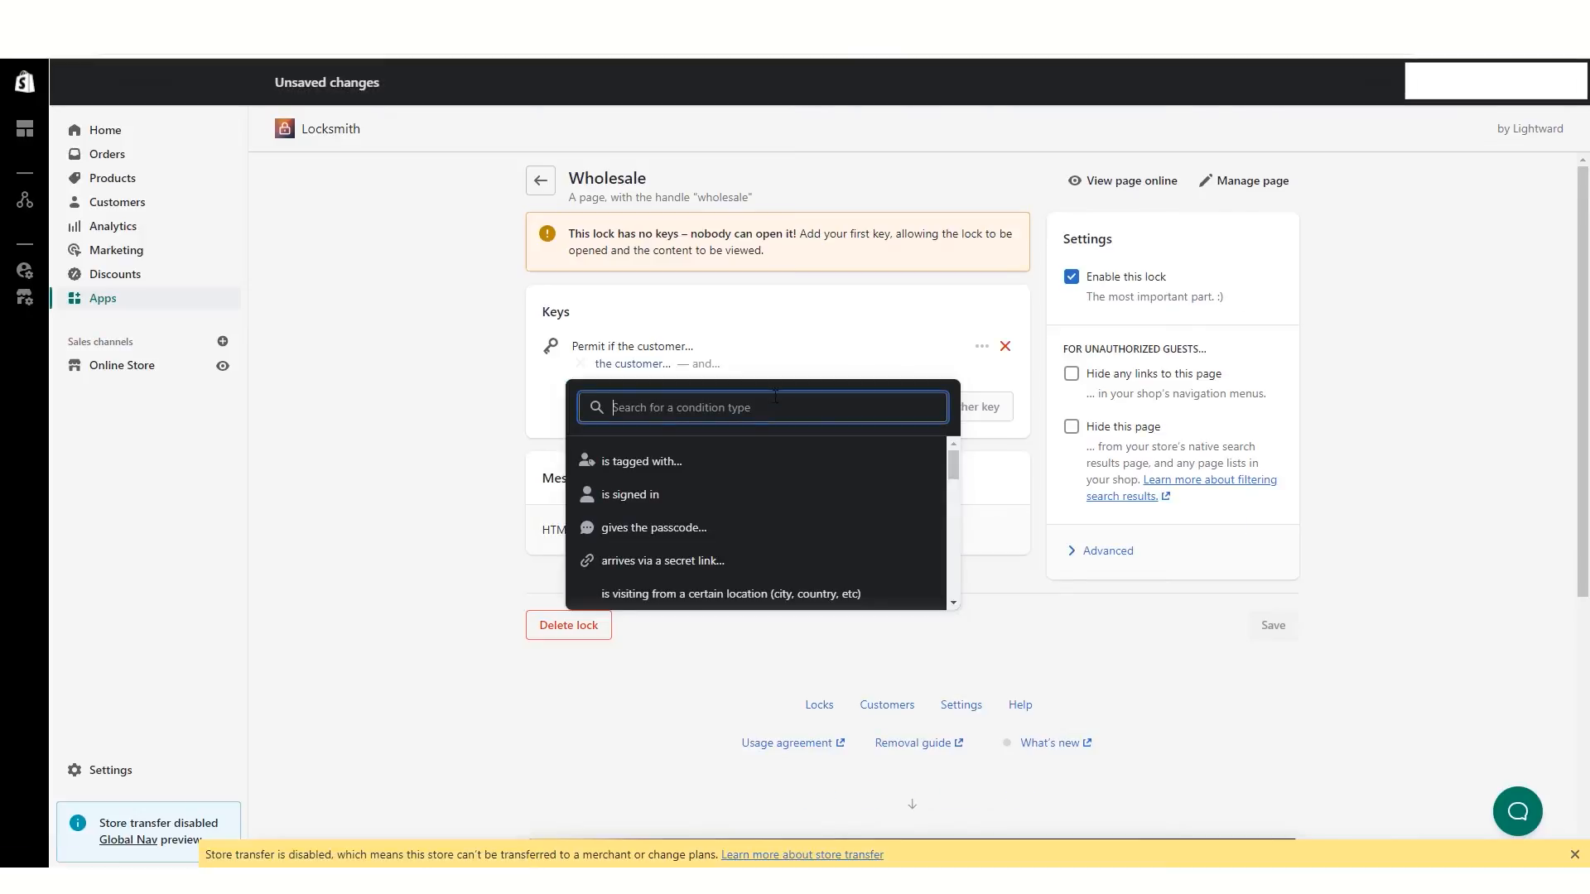
{"action": "left_click", "coordinate": [655, 463]}
{"action": "left_click", "coordinate": [675, 506]}
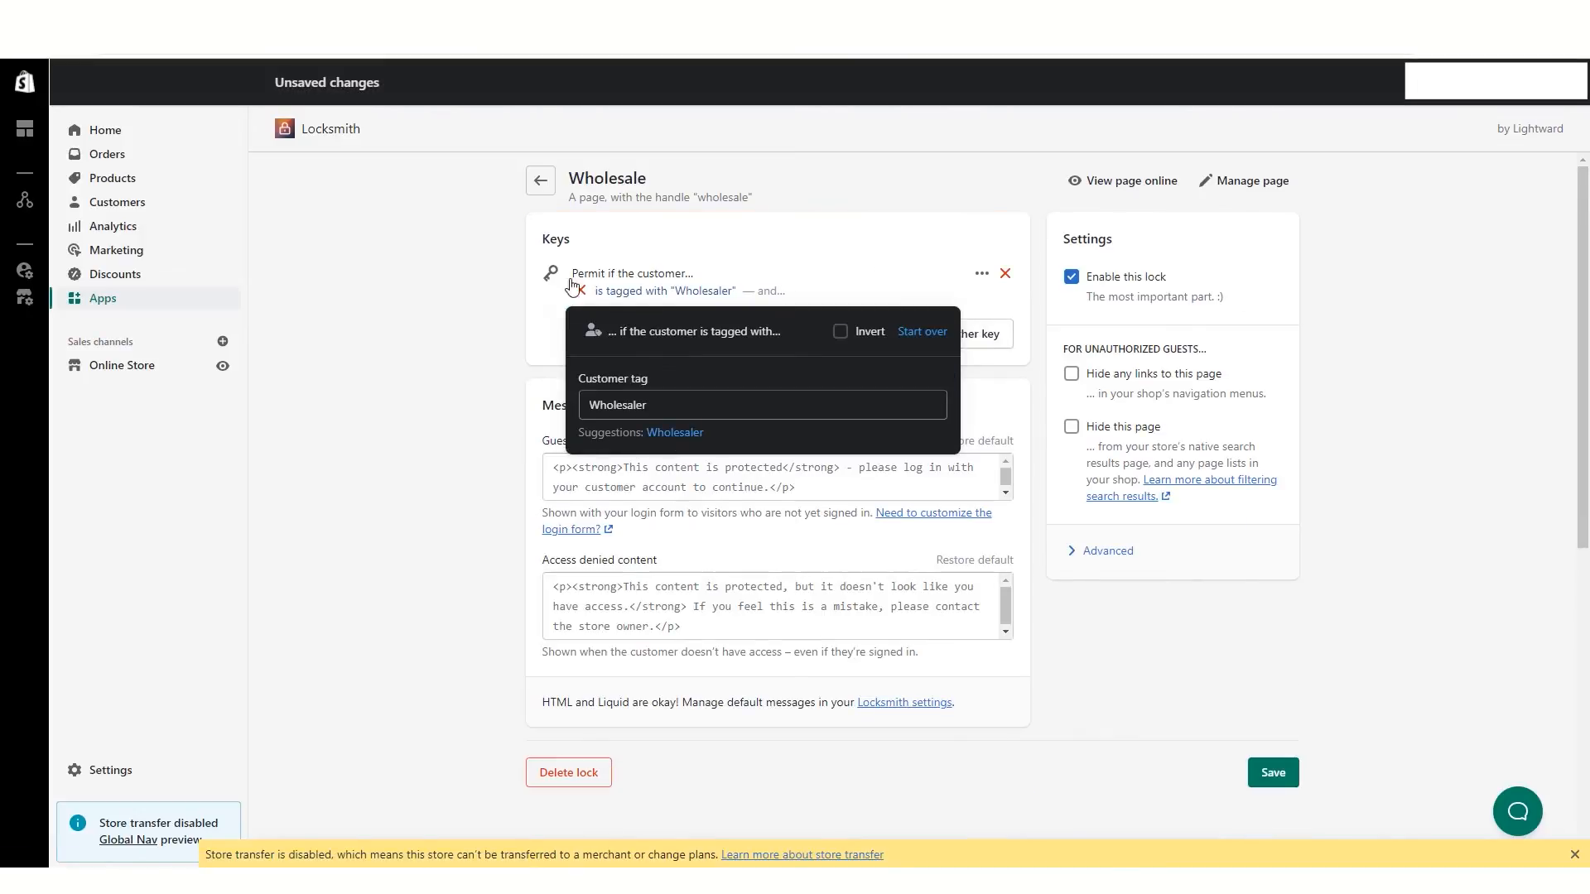
{"action": "left_click", "coordinate": [840, 333]}
{"action": "left_click", "coordinate": [1219, 673]}
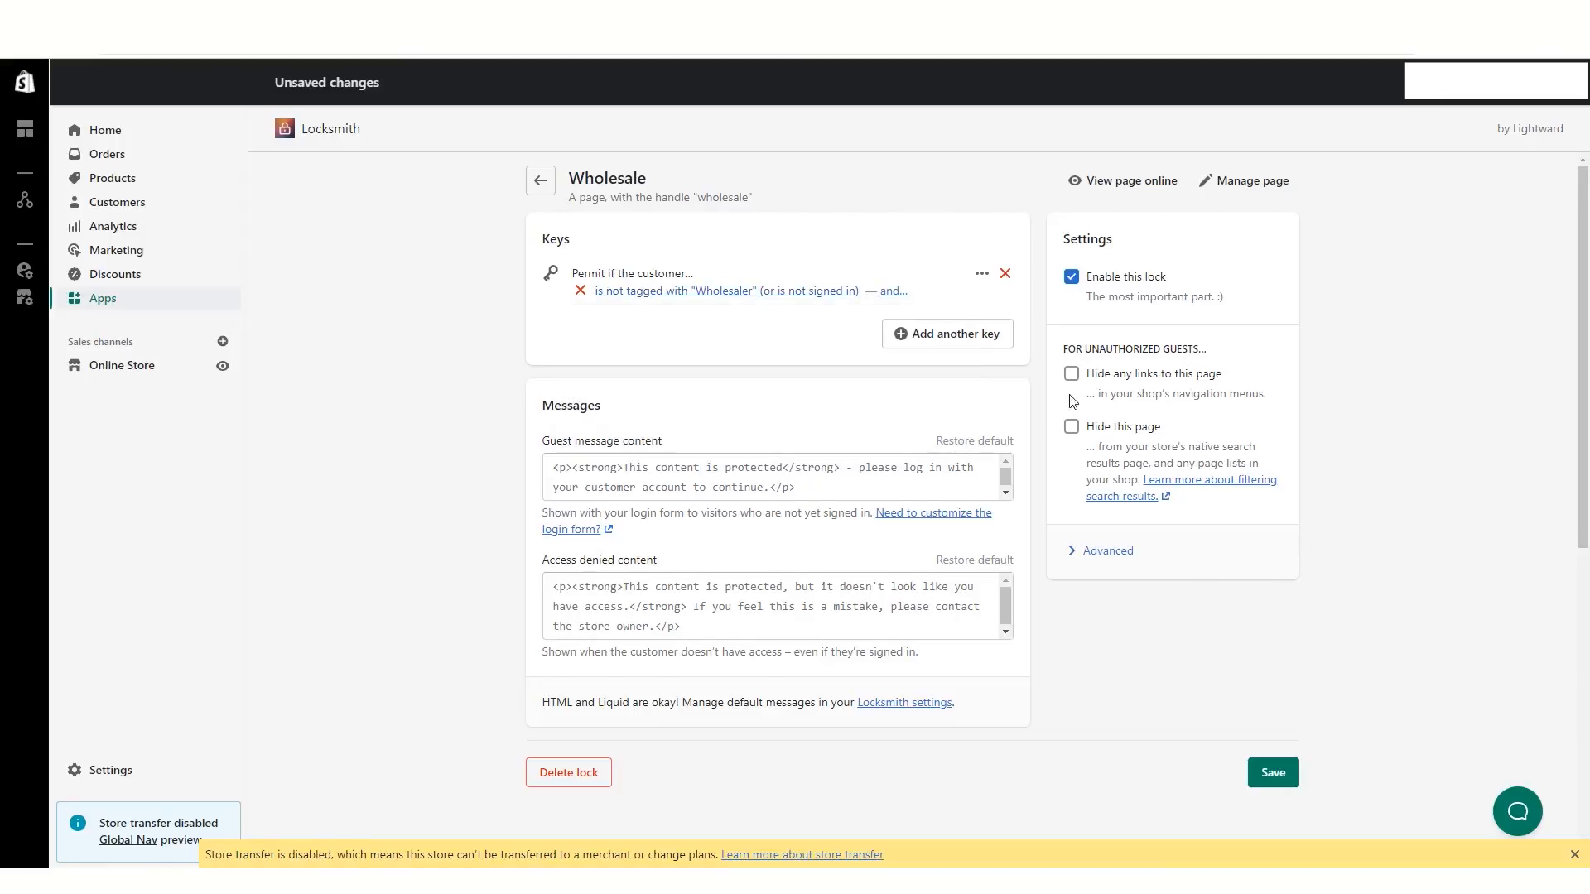
Step: Set the Wholesale page lock to hide the page and any links to it from unauthorized guests, and save
{"action": "left_click", "coordinate": [1071, 373]}
{"action": "left_click", "coordinate": [1073, 427]}
{"action": "left_click", "coordinate": [1273, 774]}
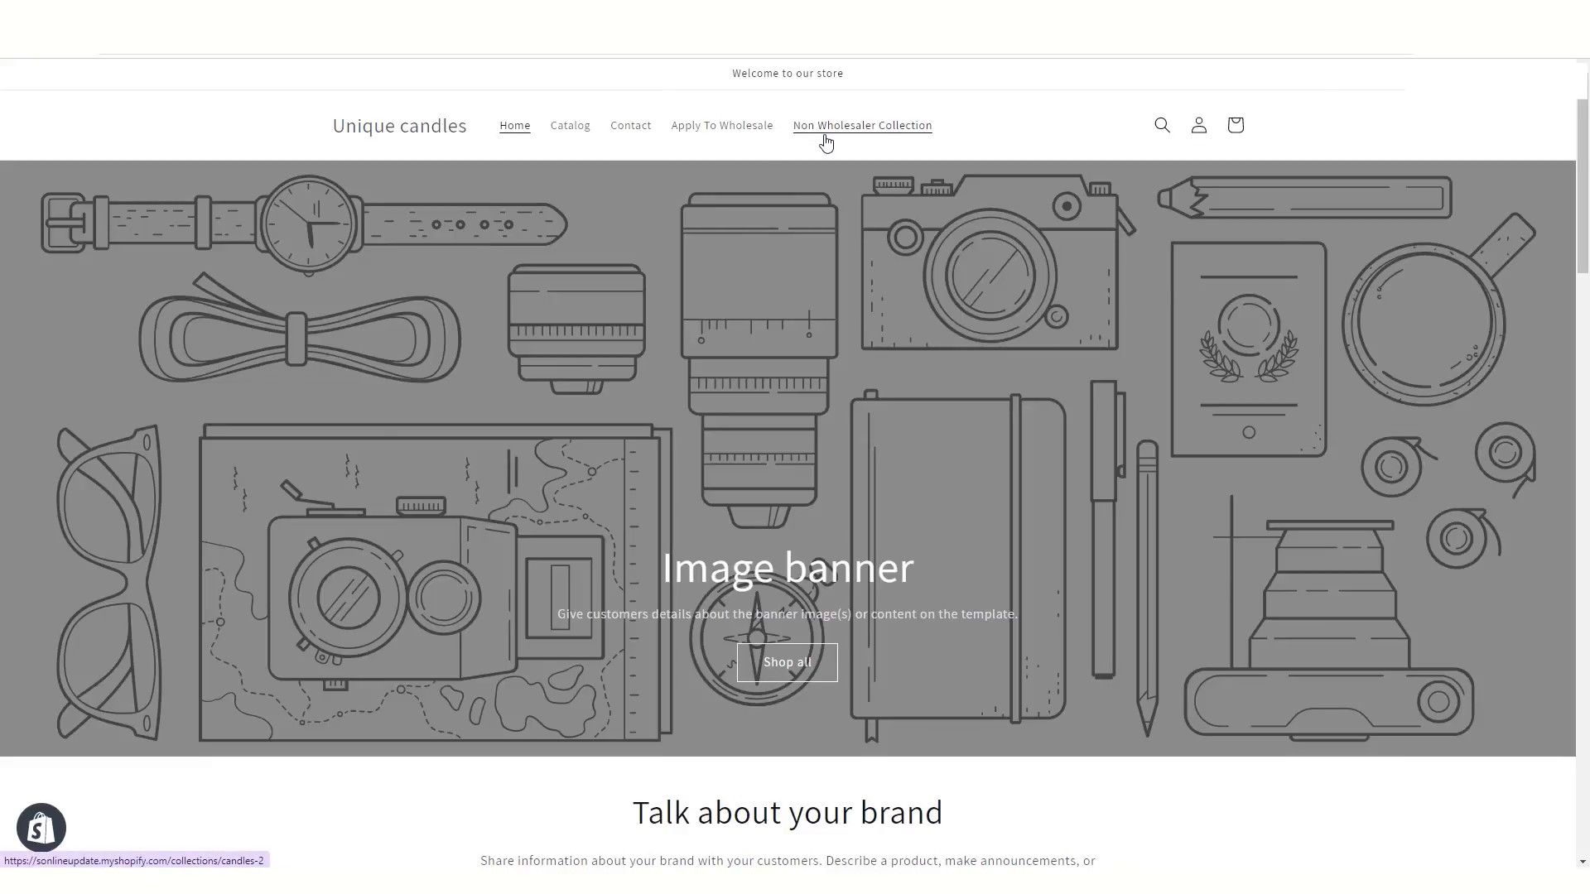
Step: Sign in to the storefront as the wholesale customer to test the page lock, and return to the Locksmith home page
{"action": "left_click", "coordinate": [1200, 126]}
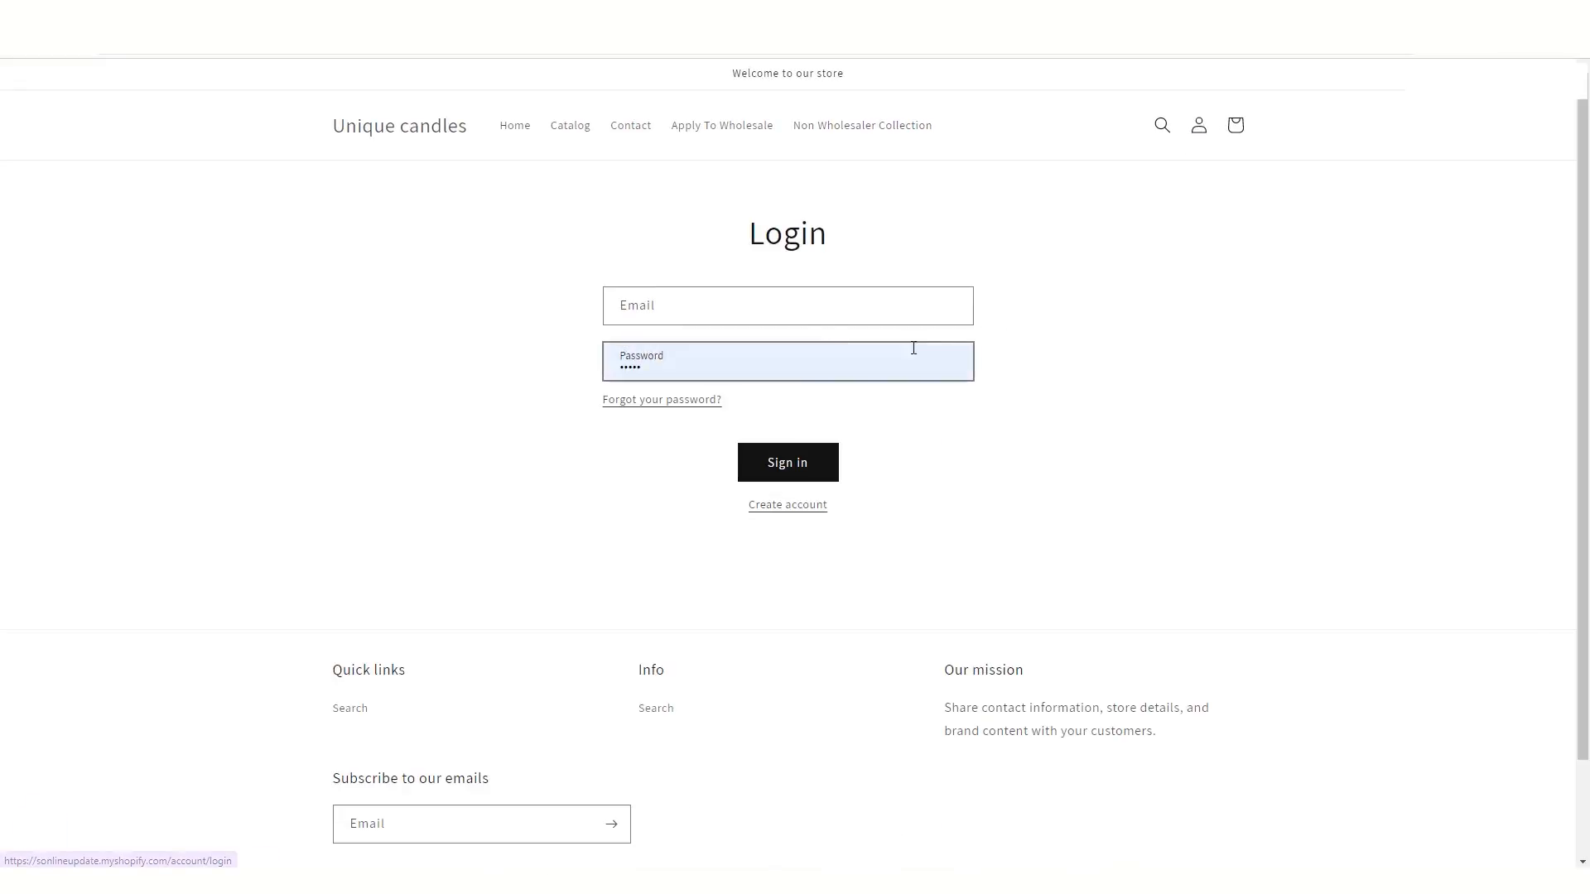
{"action": "left_click", "coordinate": [784, 464]}
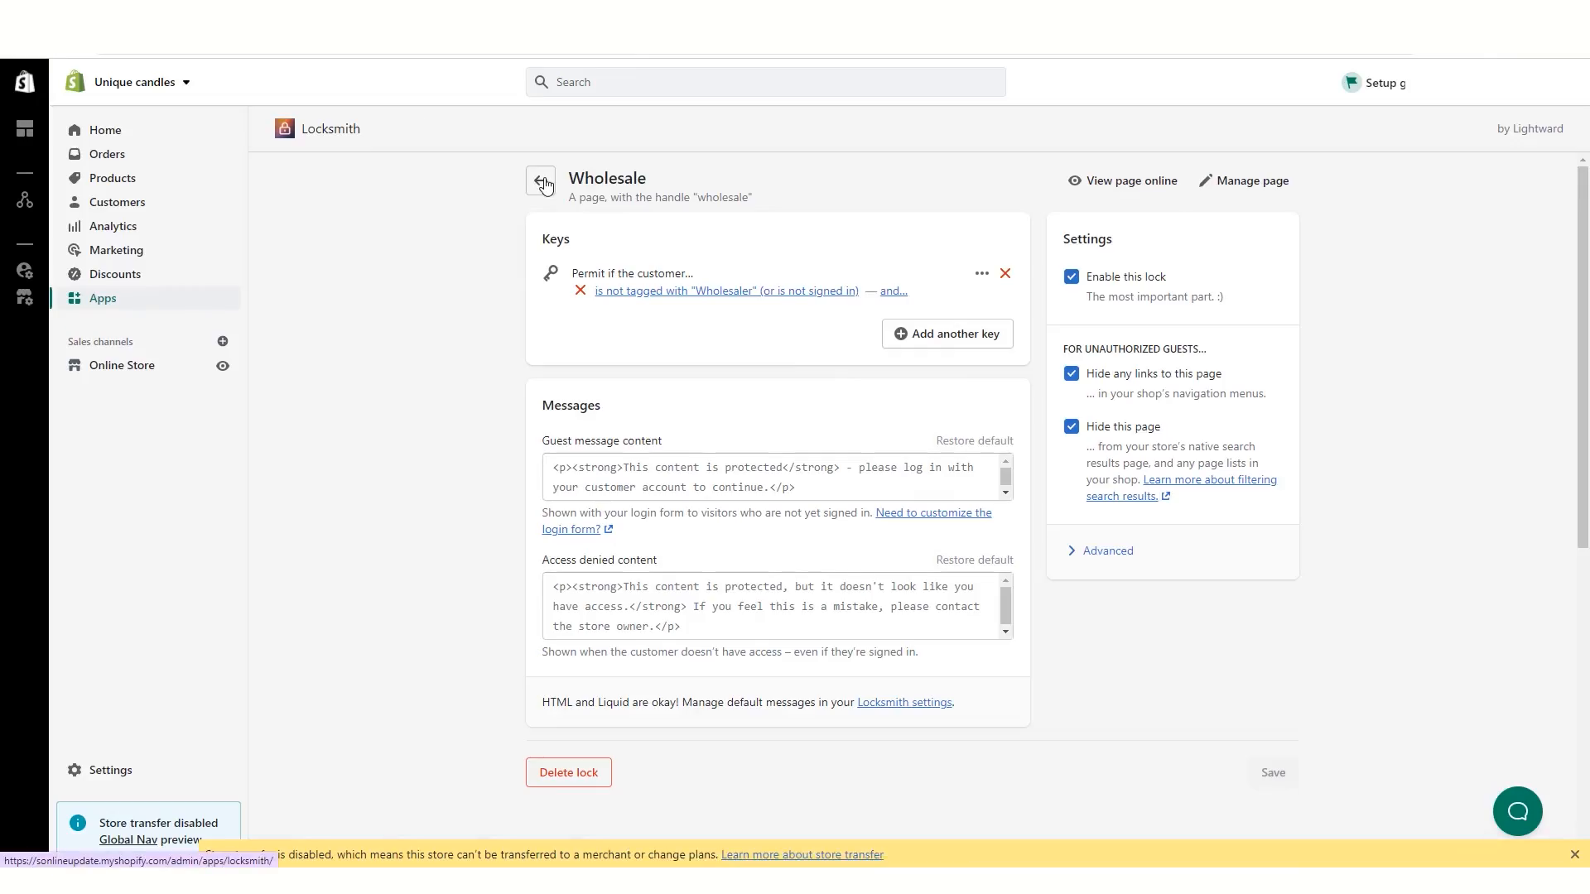
{"action": "left_click", "coordinate": [542, 182]}
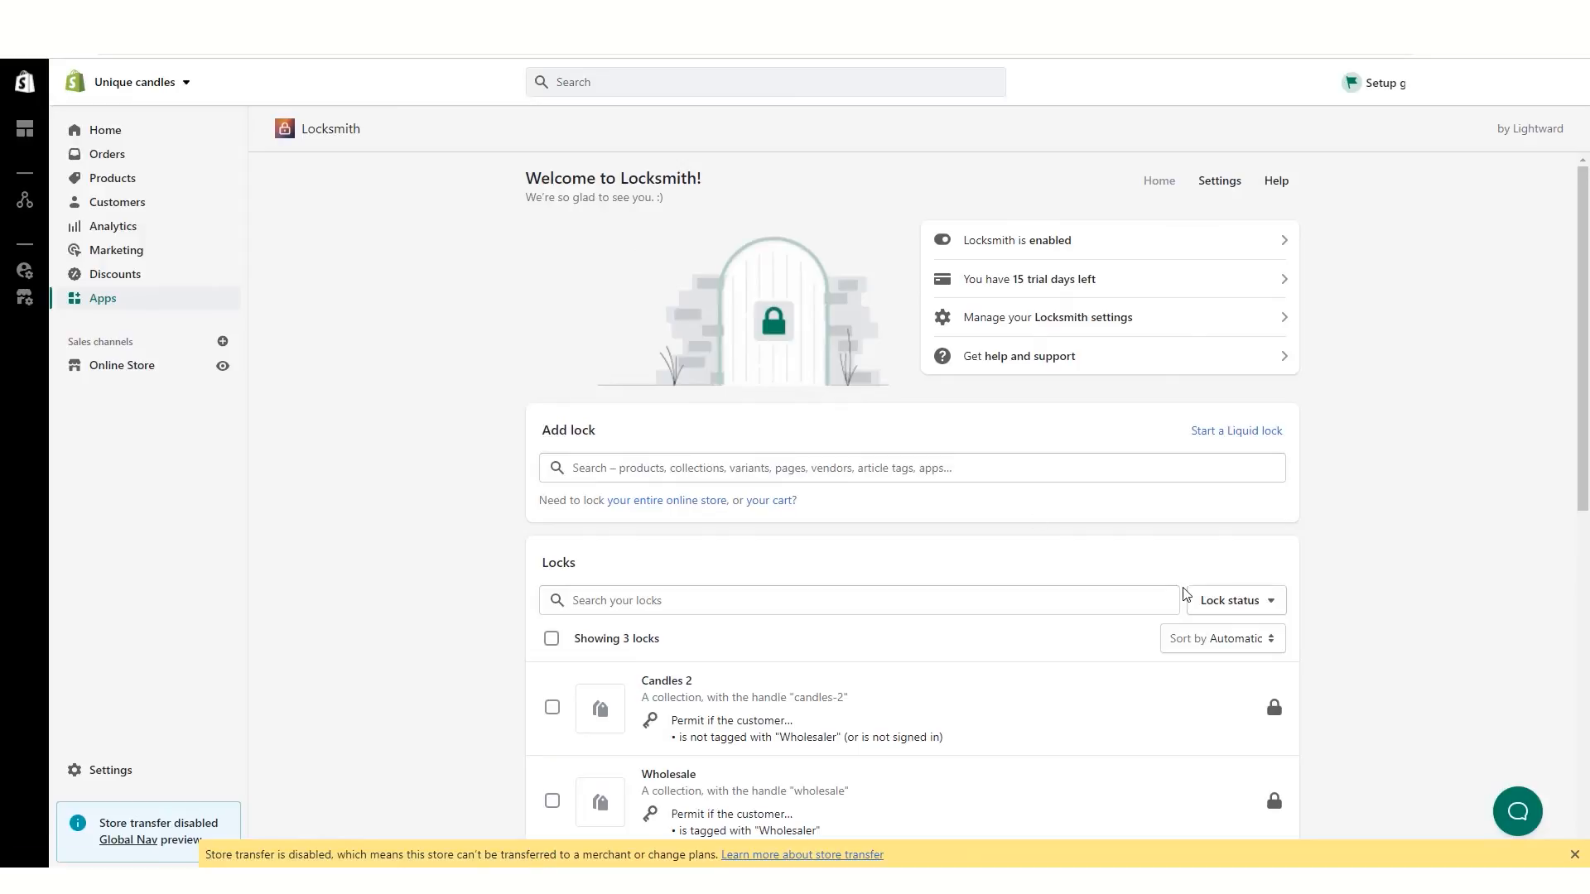